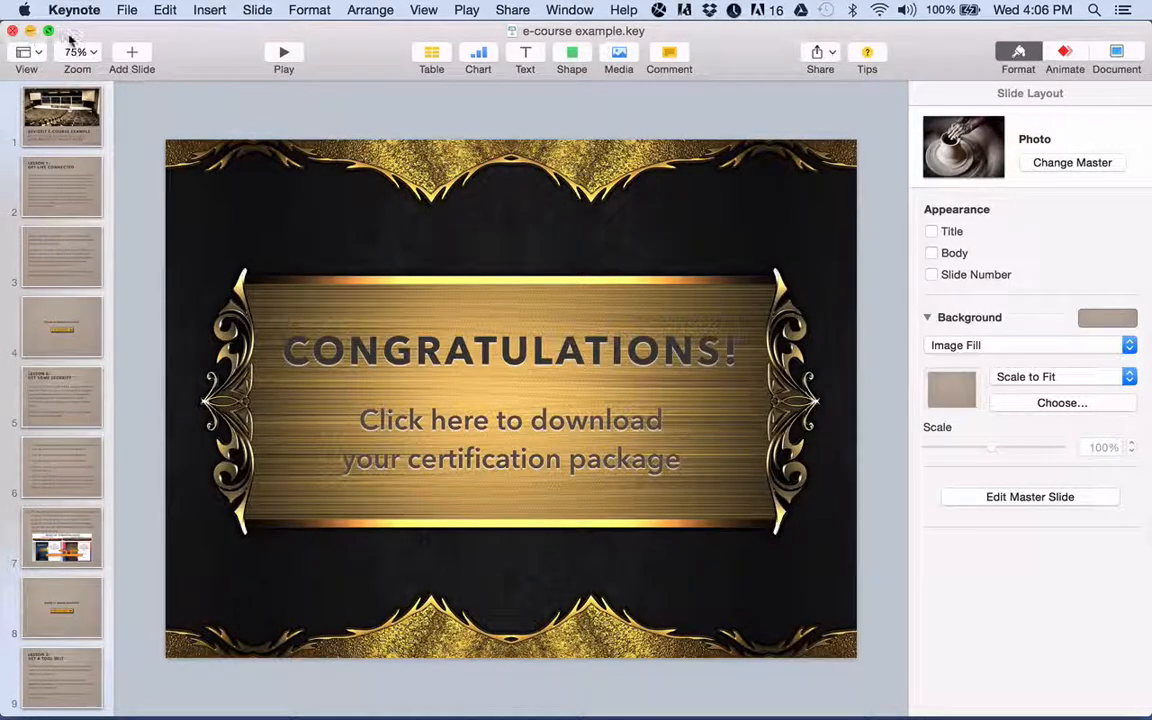
Switch from Keynote to Finder and preview e-course example-L1.pdf, viewing its lesson pages through the final quiz page
{"action": "key", "text": "super+h"}
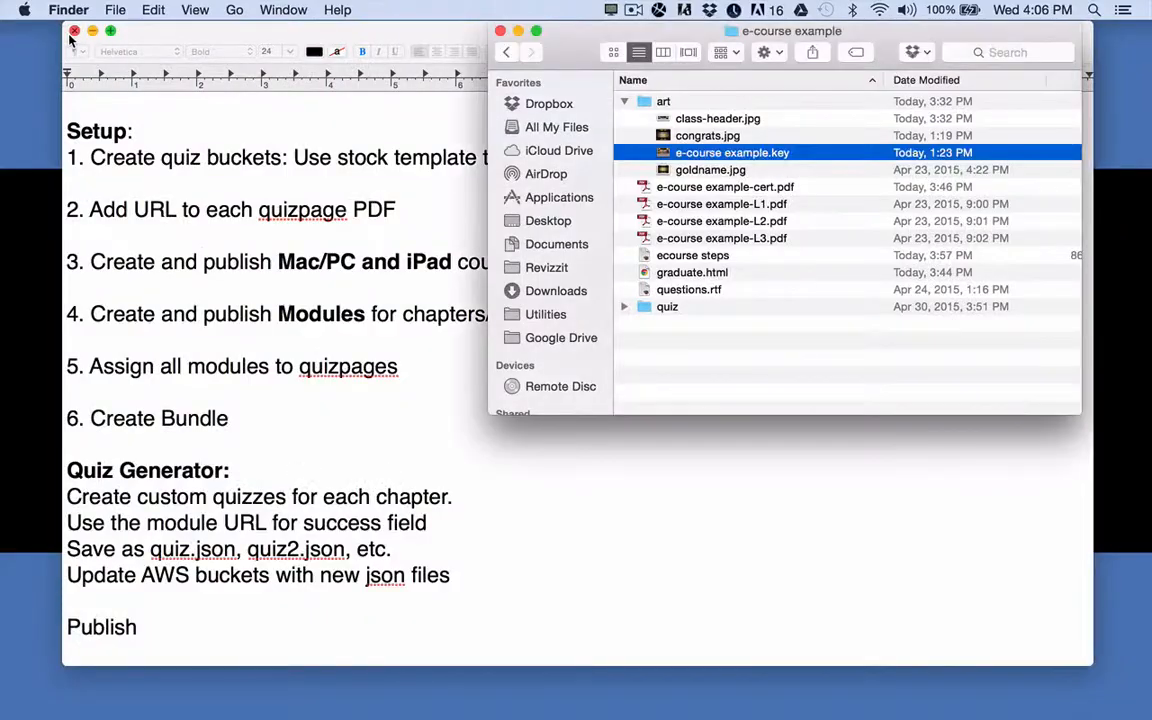
{"action": "left_click", "coordinate": [695, 192]}
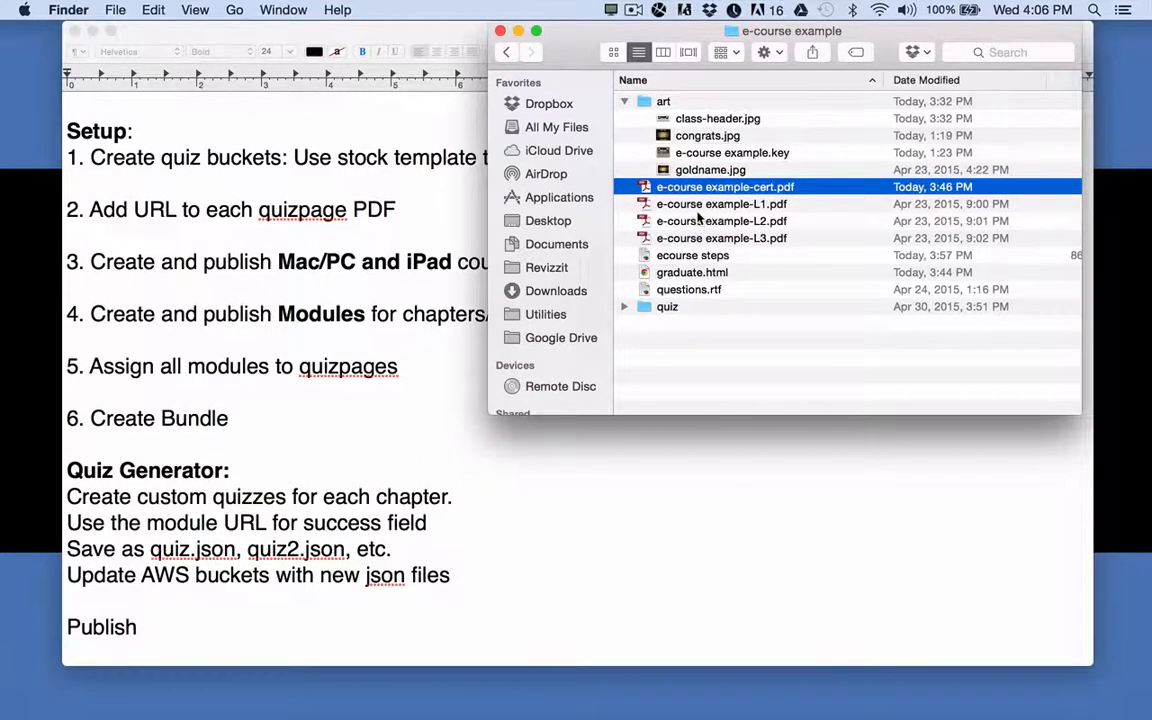
{"action": "left_click", "coordinate": [699, 205]}
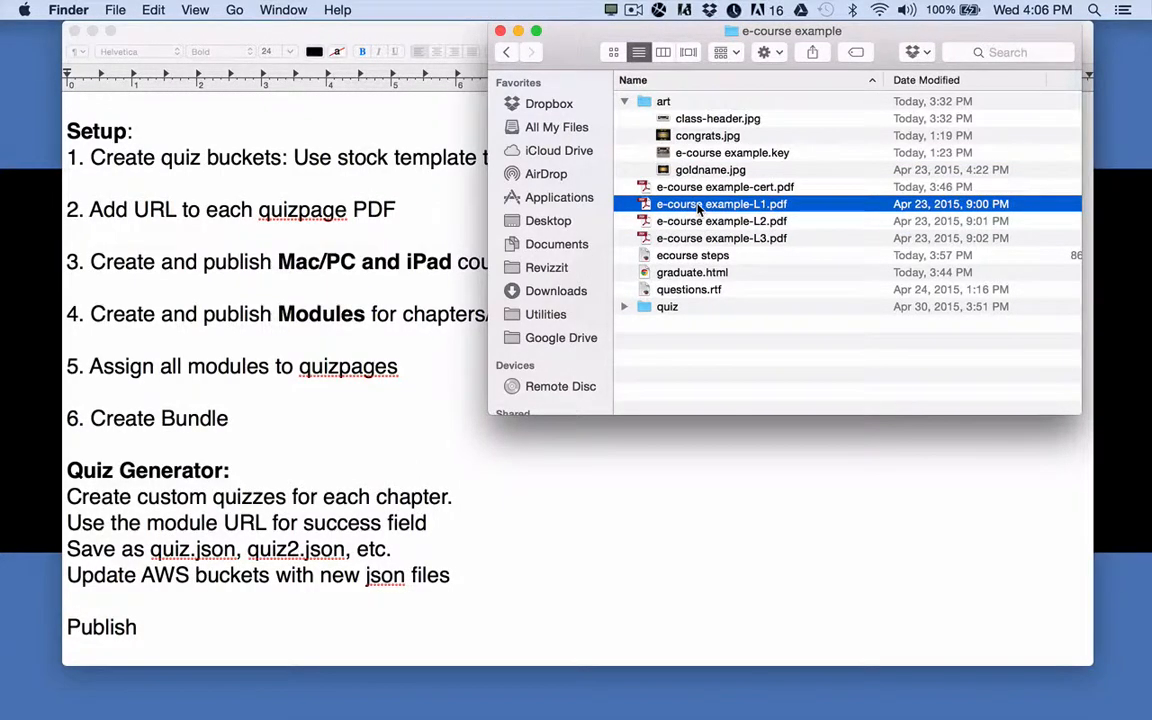
{"action": "key", "text": "space"}
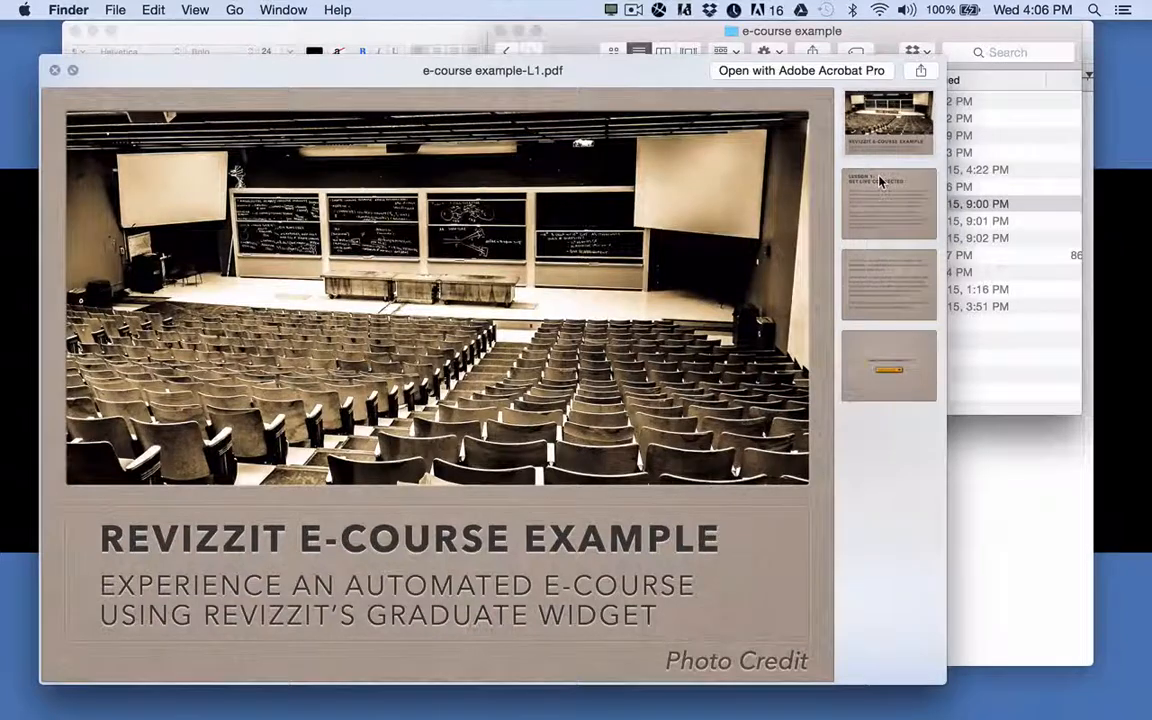
{"action": "left_click", "coordinate": [880, 182]}
{"action": "left_click", "coordinate": [888, 270]}
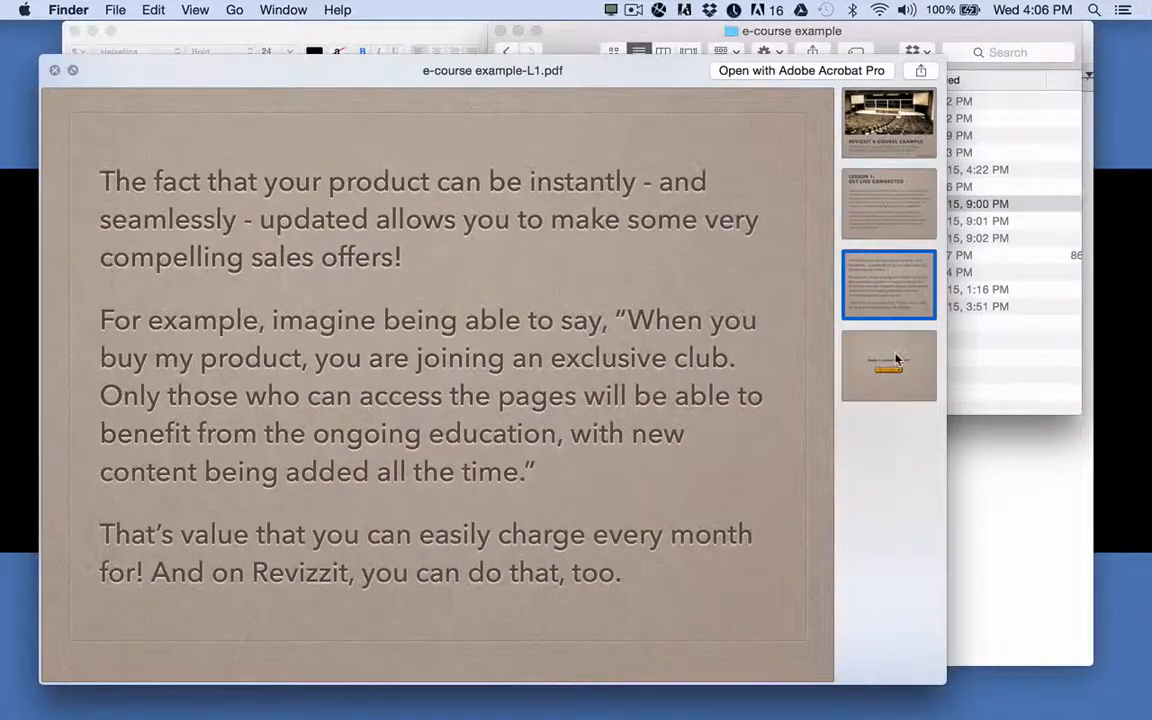
{"action": "left_click", "coordinate": [897, 360]}
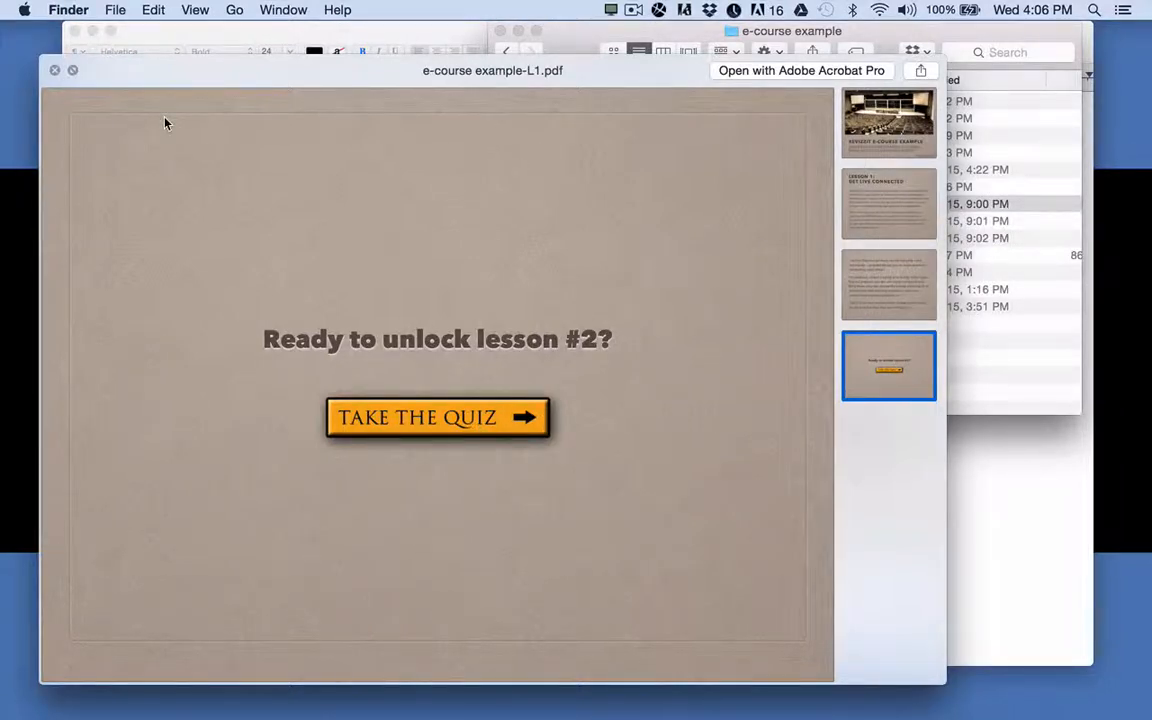
{"action": "key", "text": "space"}
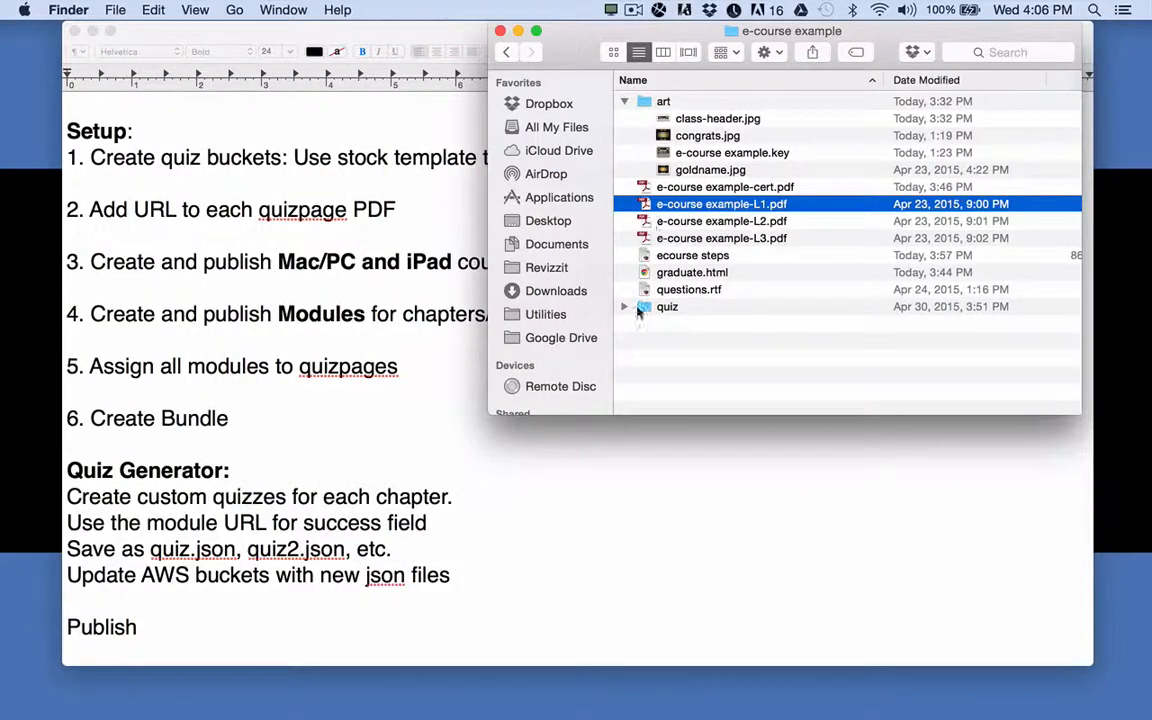
{"action": "left_click", "coordinate": [285, 36]}
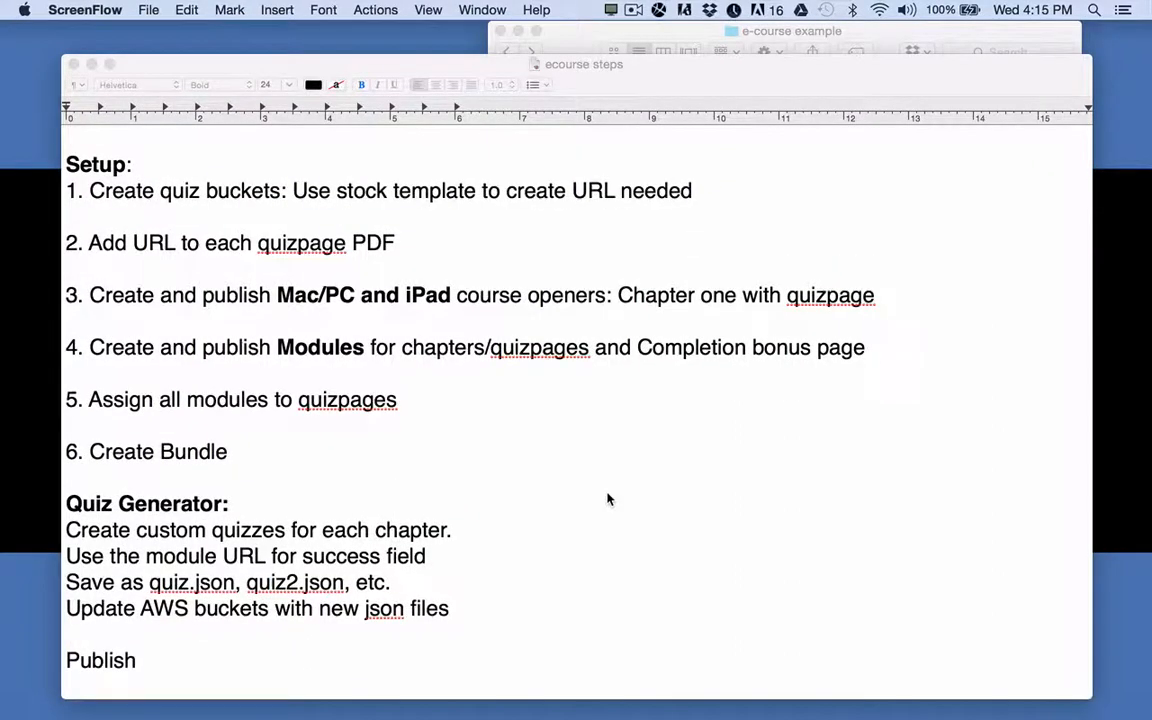
Switch to the Revizzit app and open the Revizzit Producer's Guide from the library
{"action": "mouse_move", "coordinate": [568, 710]}
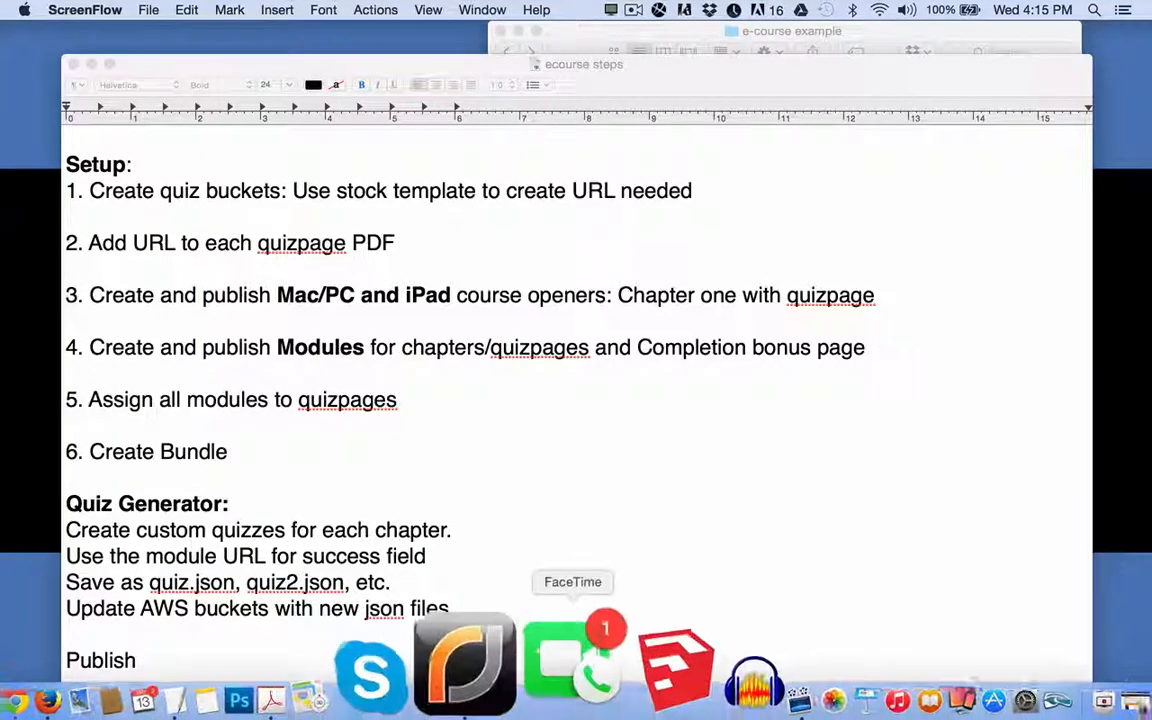
{"action": "left_click", "coordinate": [515, 680]}
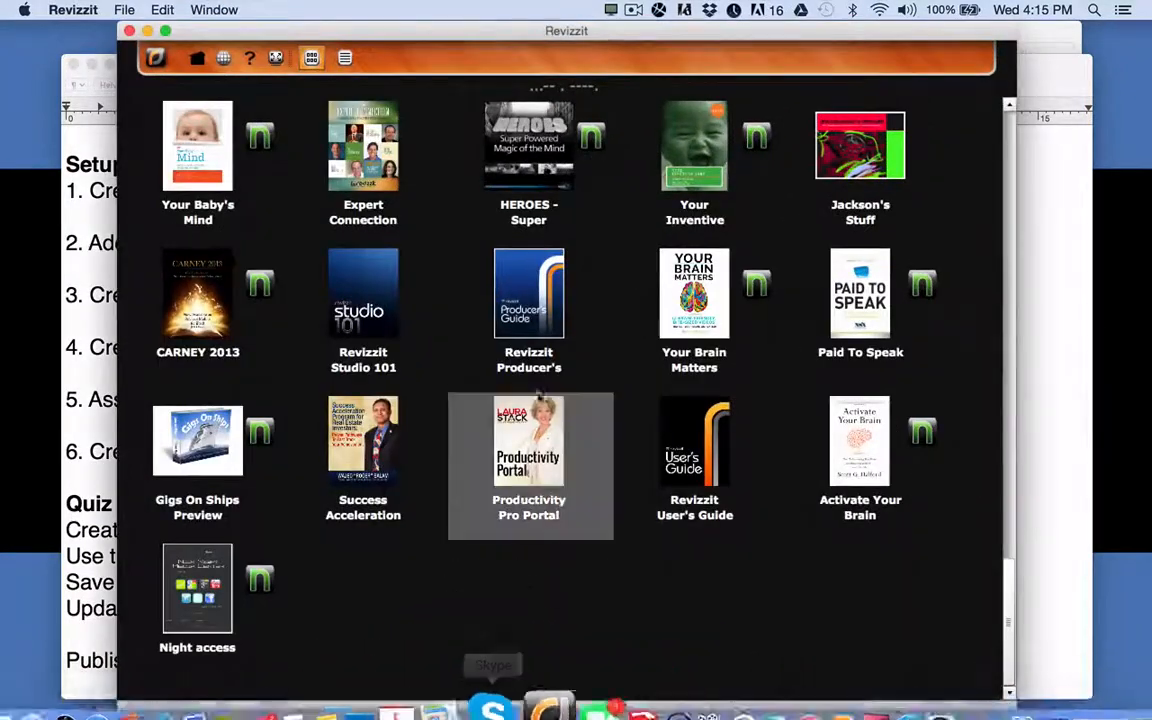
{"action": "double_click", "coordinate": [530, 312]}
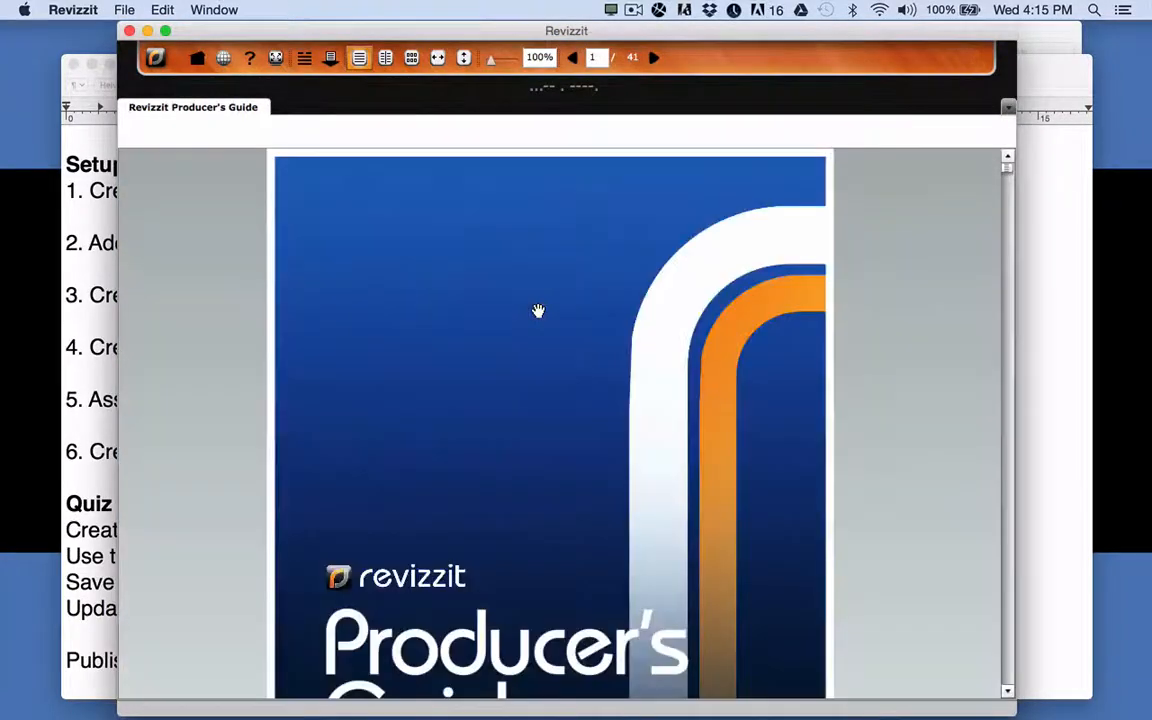
Go to the guide's Graduate subject through its table of contents and open the Graduate Widget access page
{"action": "left_click", "coordinate": [304, 58]}
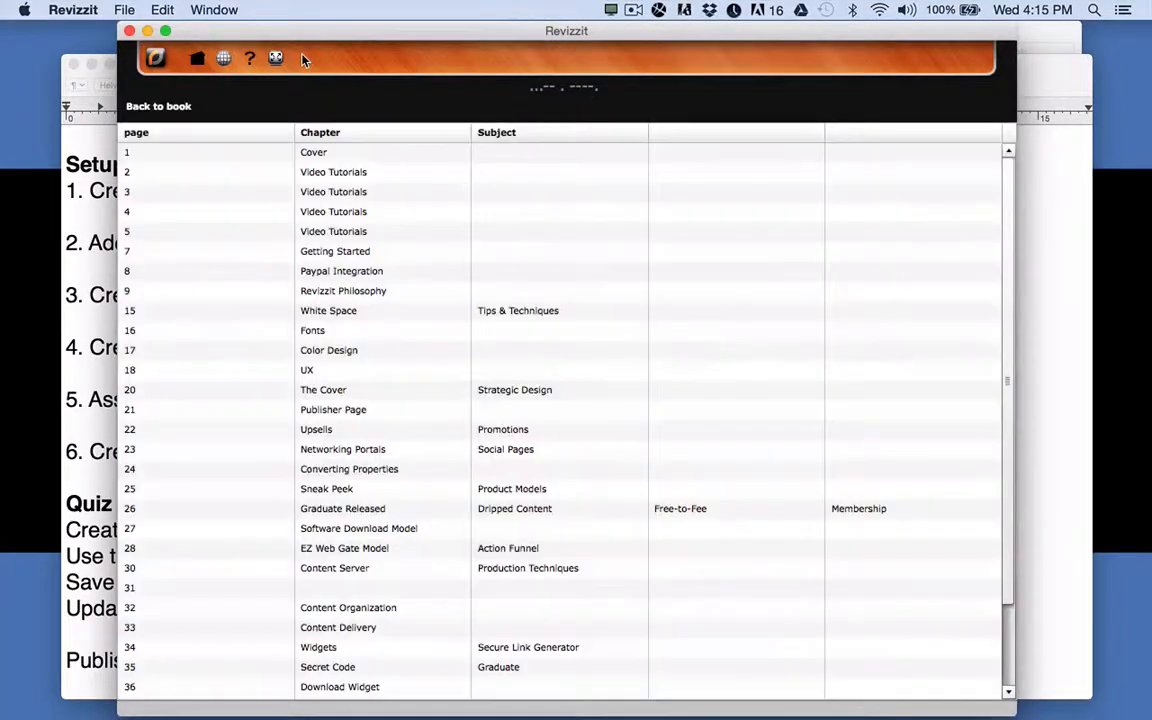
{"action": "left_click", "coordinate": [505, 672]}
{"action": "scroll", "coordinate": [617, 535], "scroll_direction": "down", "scroll_amount": 3}
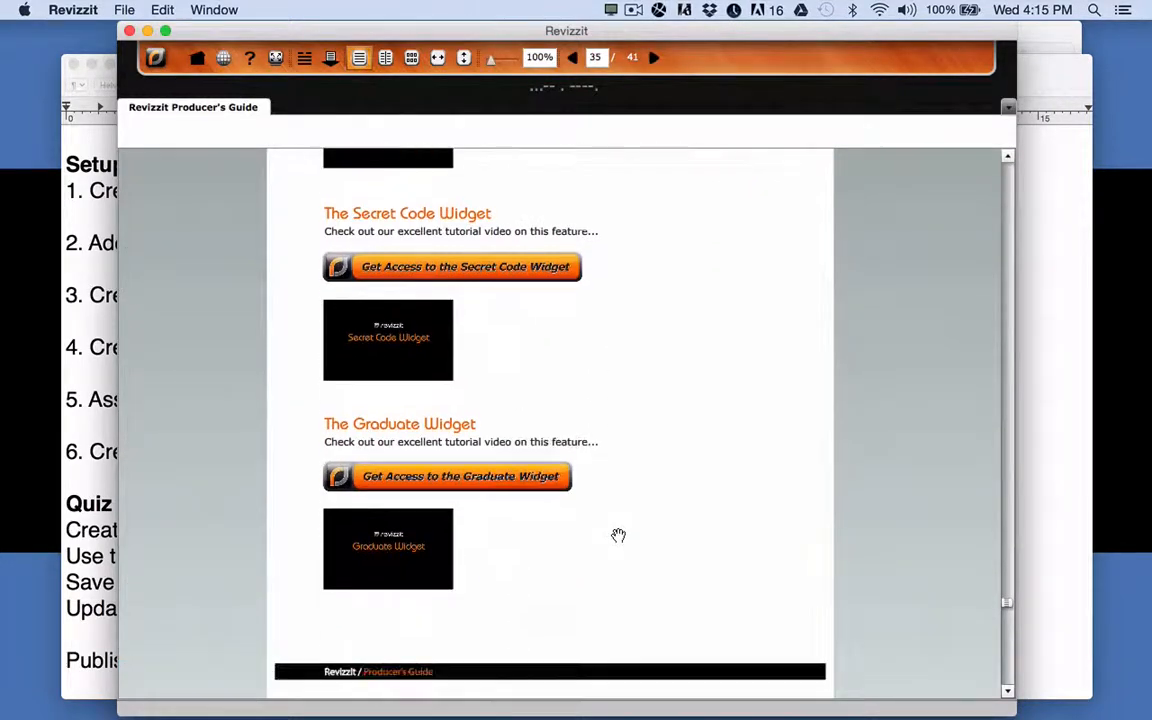
{"action": "left_click", "coordinate": [501, 482]}
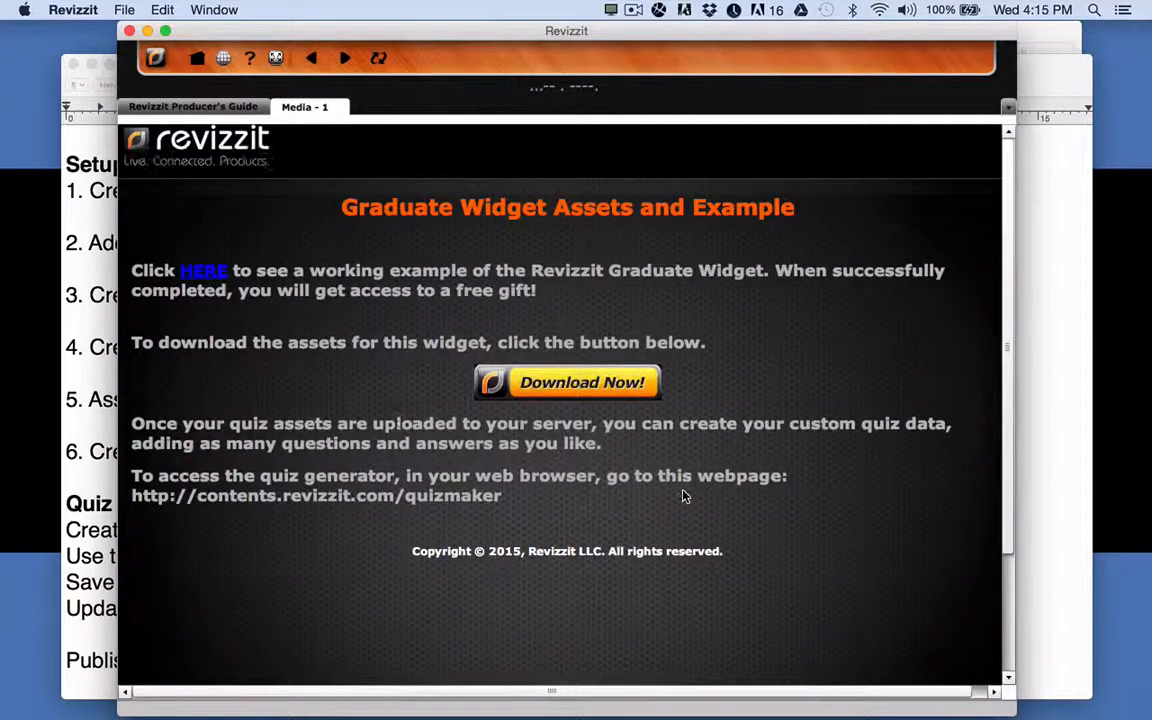
Download revizzit_graduate_widget.zip into the e-course example folder inside the Revizzit folder
{"action": "left_click", "coordinate": [572, 387]}
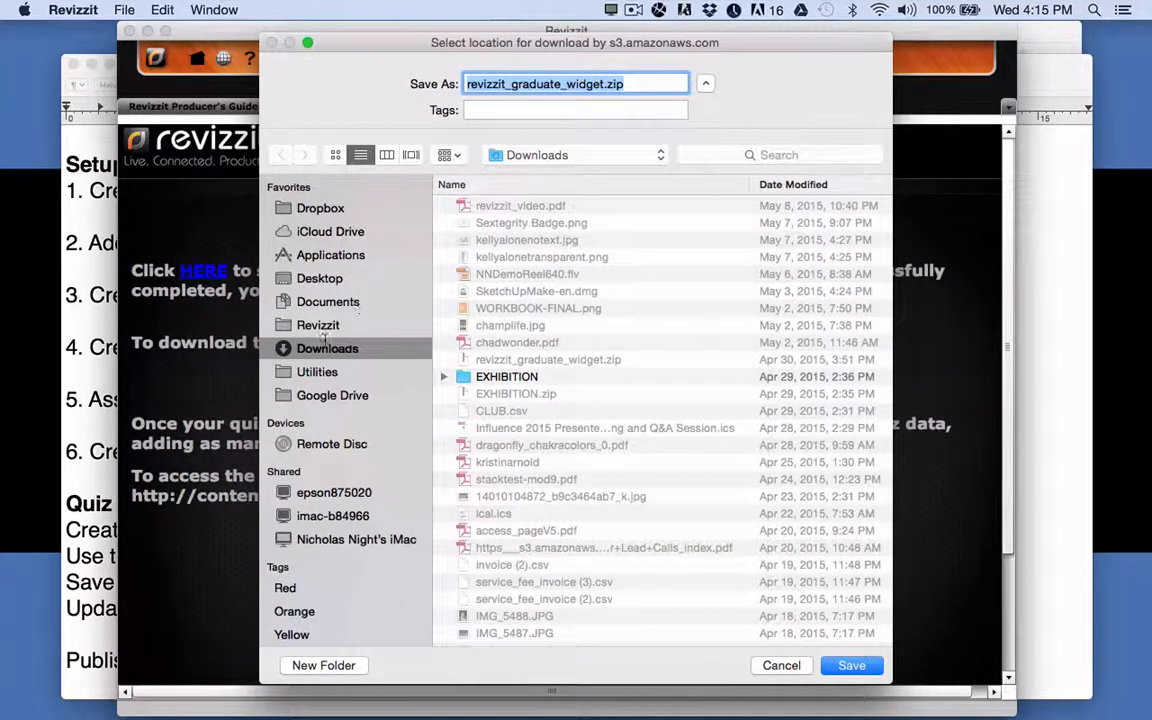
{"action": "left_click", "coordinate": [330, 325]}
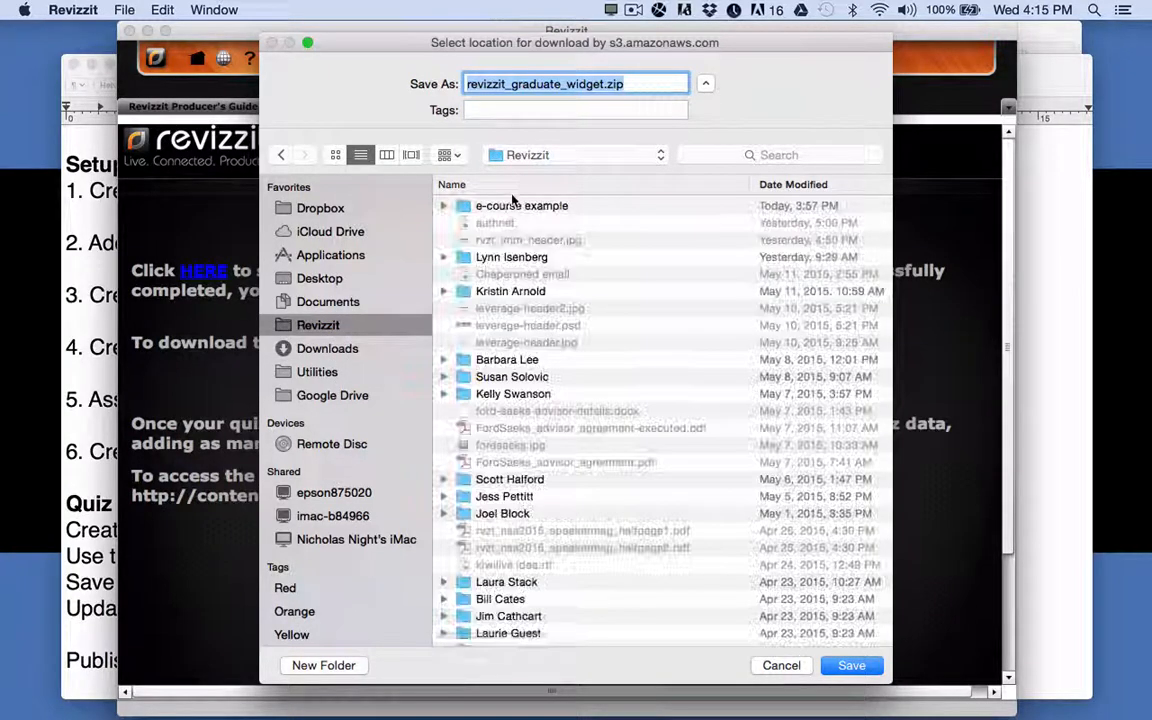
{"action": "double_click", "coordinate": [508, 207]}
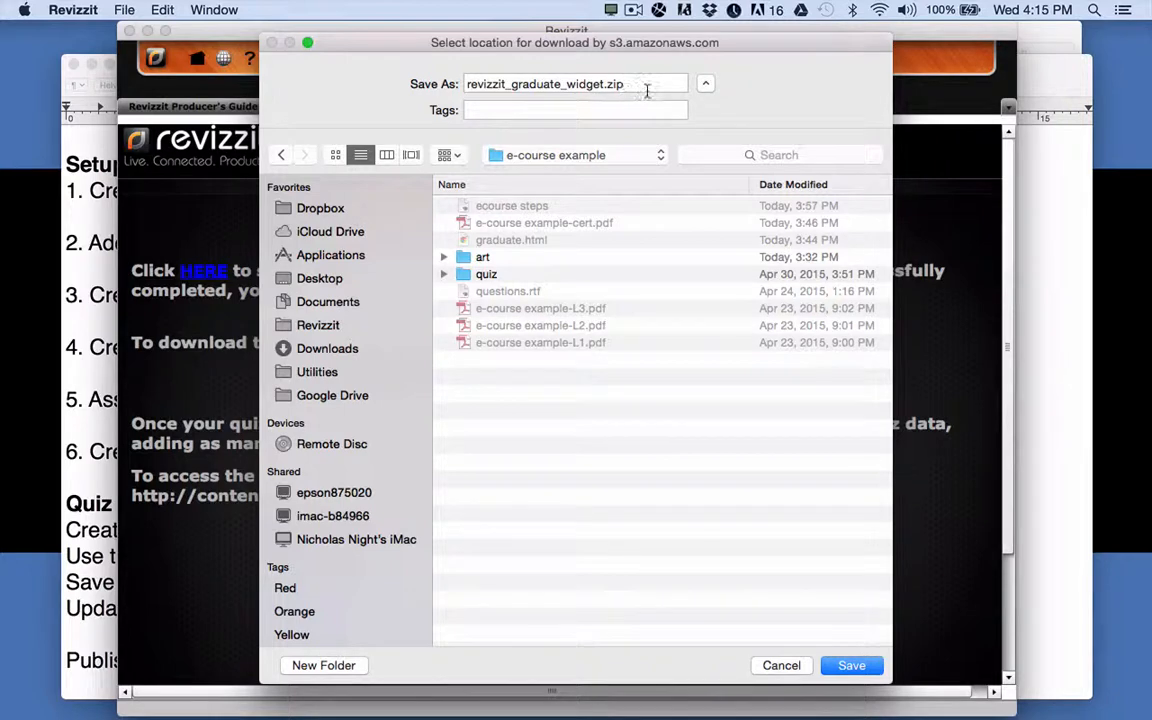
{"action": "left_click", "coordinate": [852, 665]}
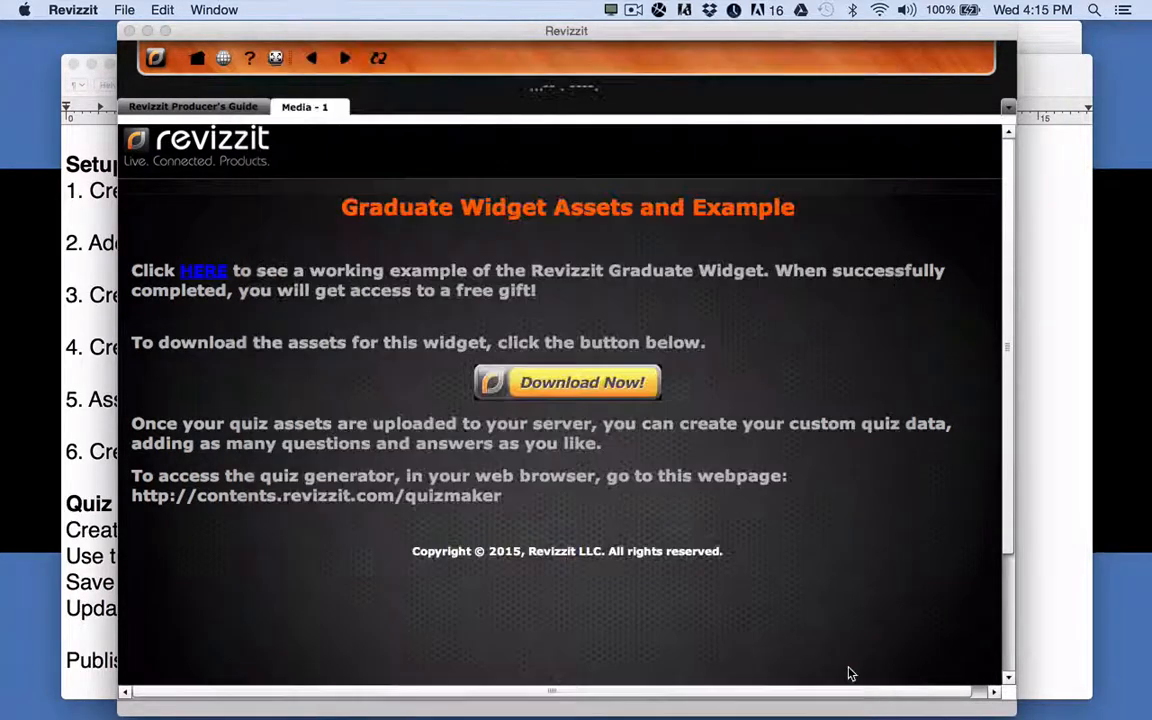
Close the Revizzit window and select revizzit_graduate_widget.zip in Finder's e-course example folder
{"action": "left_click", "coordinate": [129, 31]}
{"action": "left_click", "coordinate": [422, 84]}
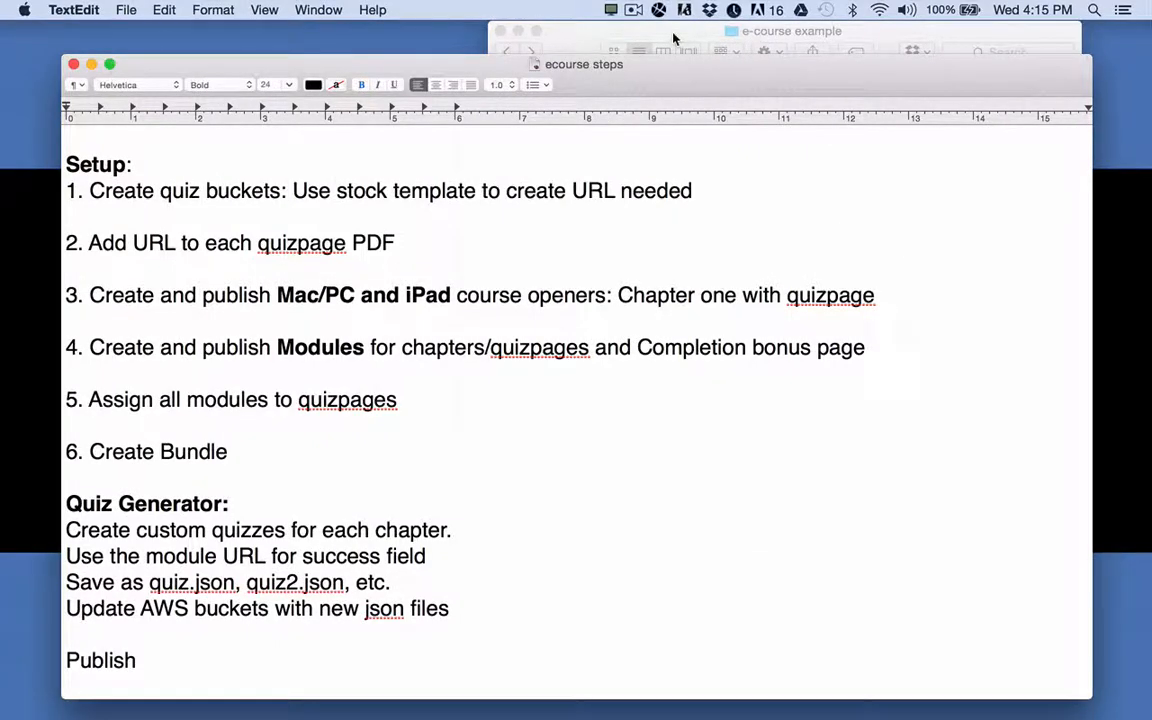
{"action": "left_click", "coordinate": [610, 38]}
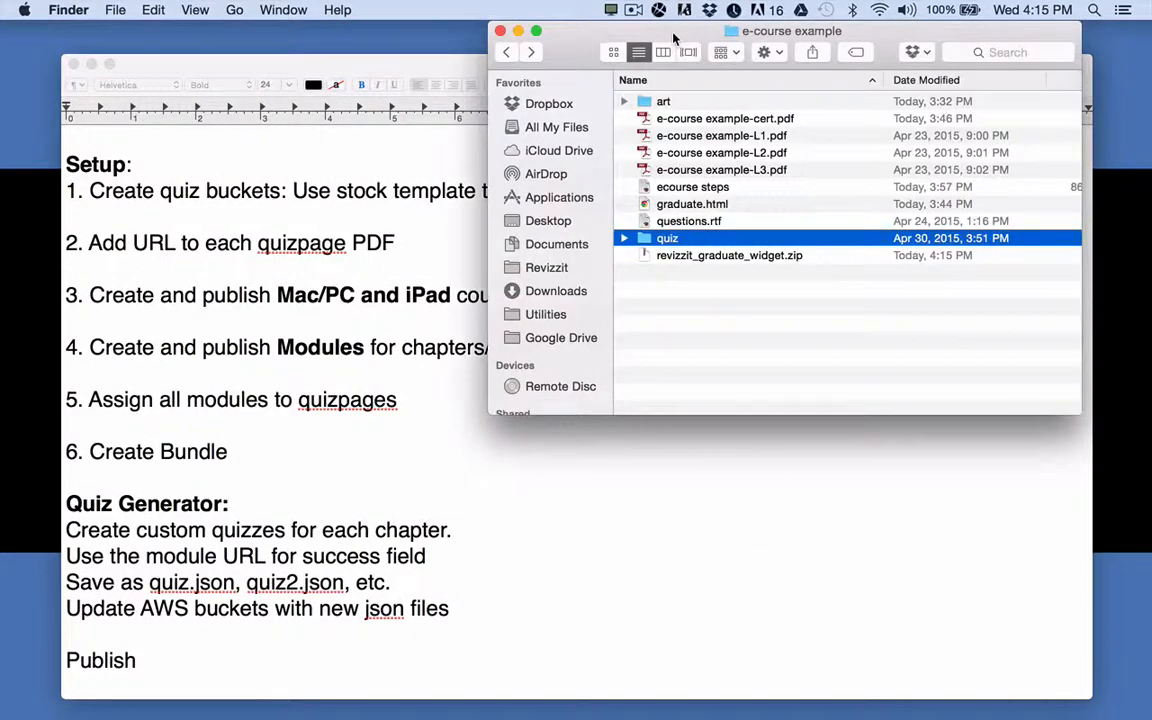
{"action": "left_click", "coordinate": [733, 256]}
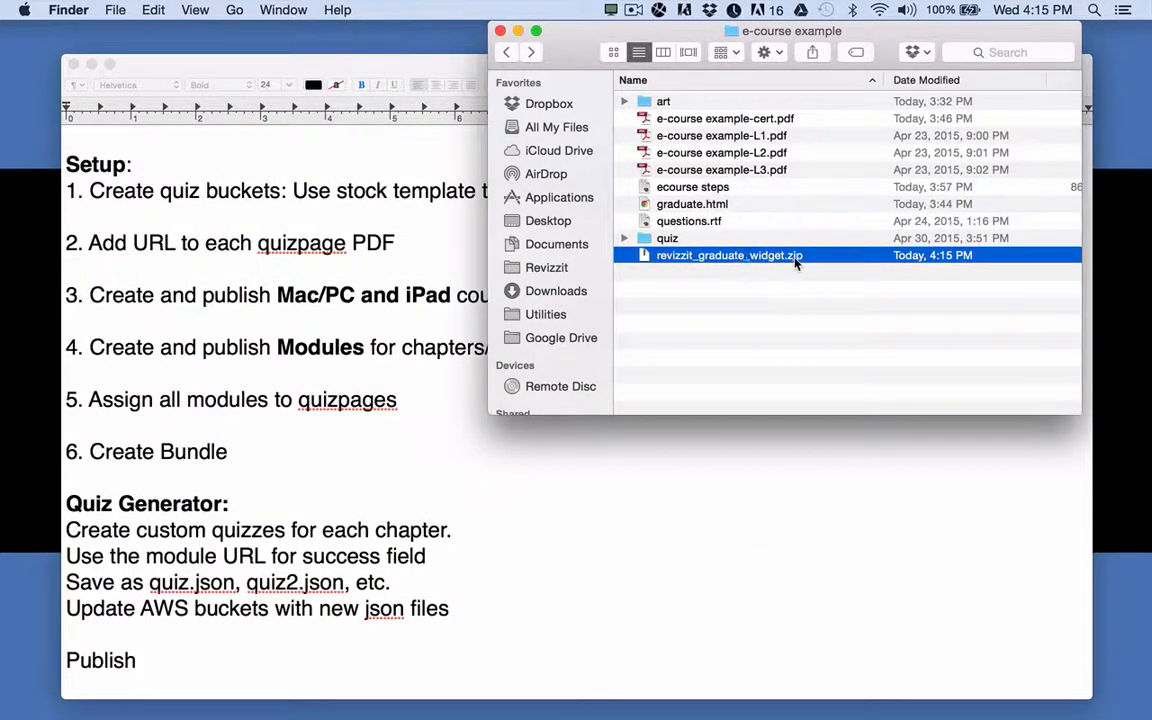
Duplicate the quiz folder and rename the copy as quiz2
{"action": "left_click", "coordinate": [672, 239]}
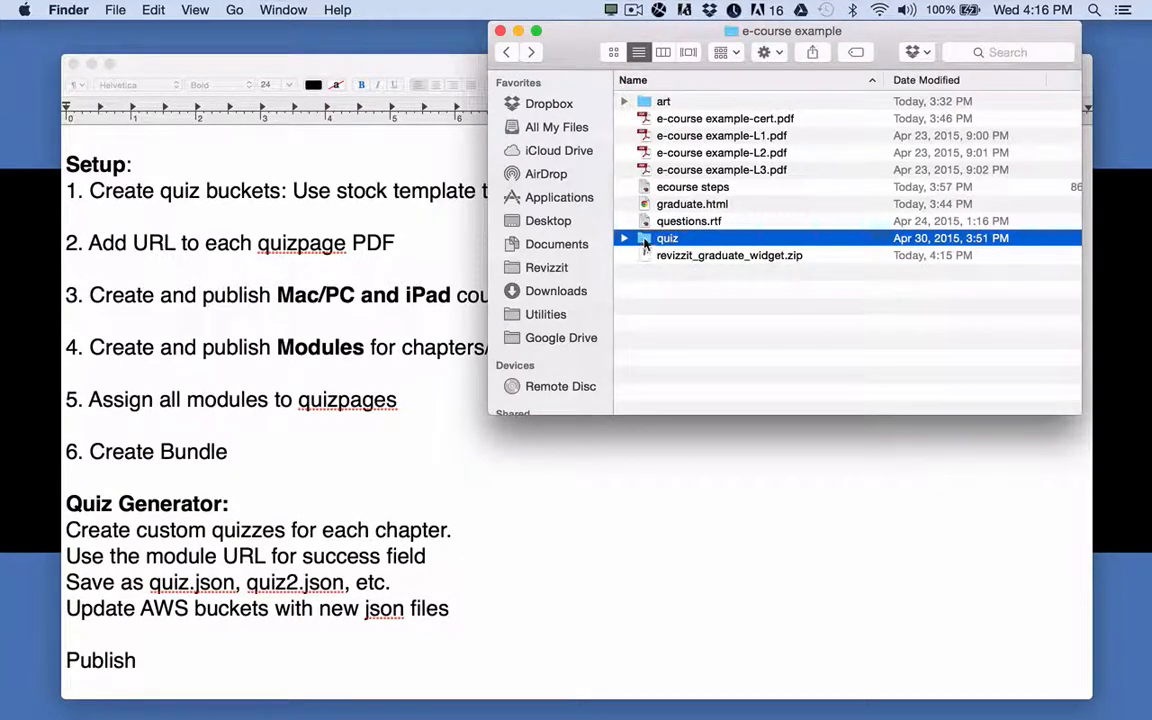
{"action": "right_click", "coordinate": [645, 242]}
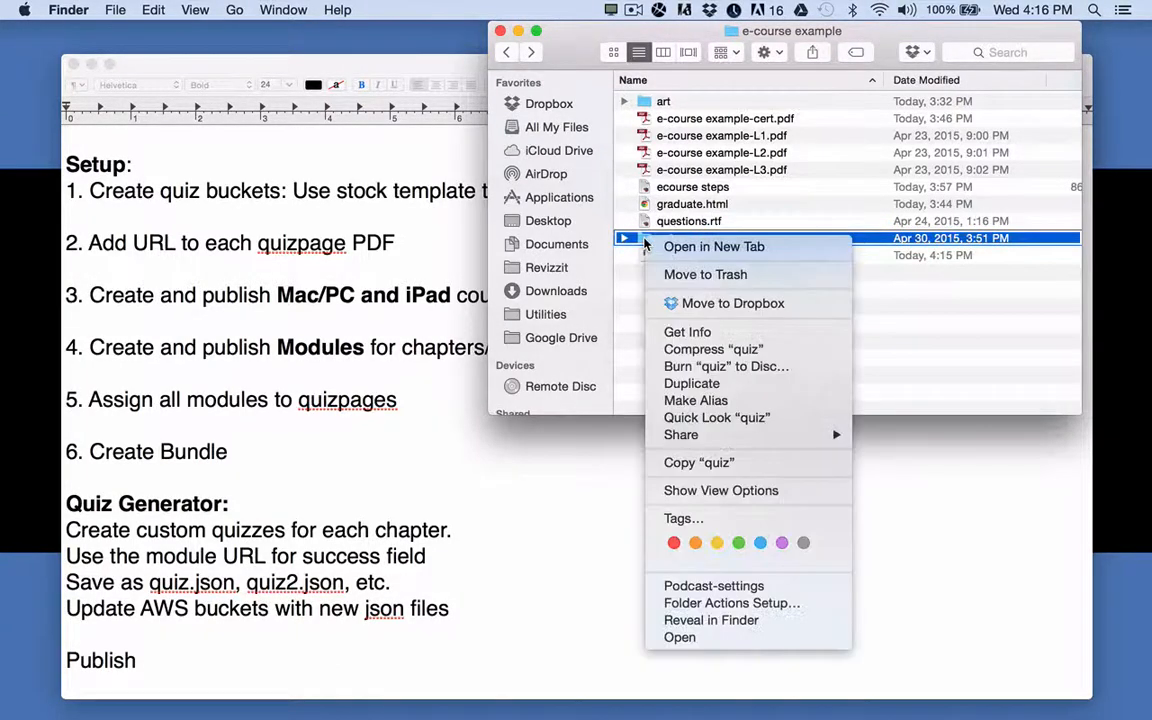
{"action": "left_click", "coordinate": [700, 386]}
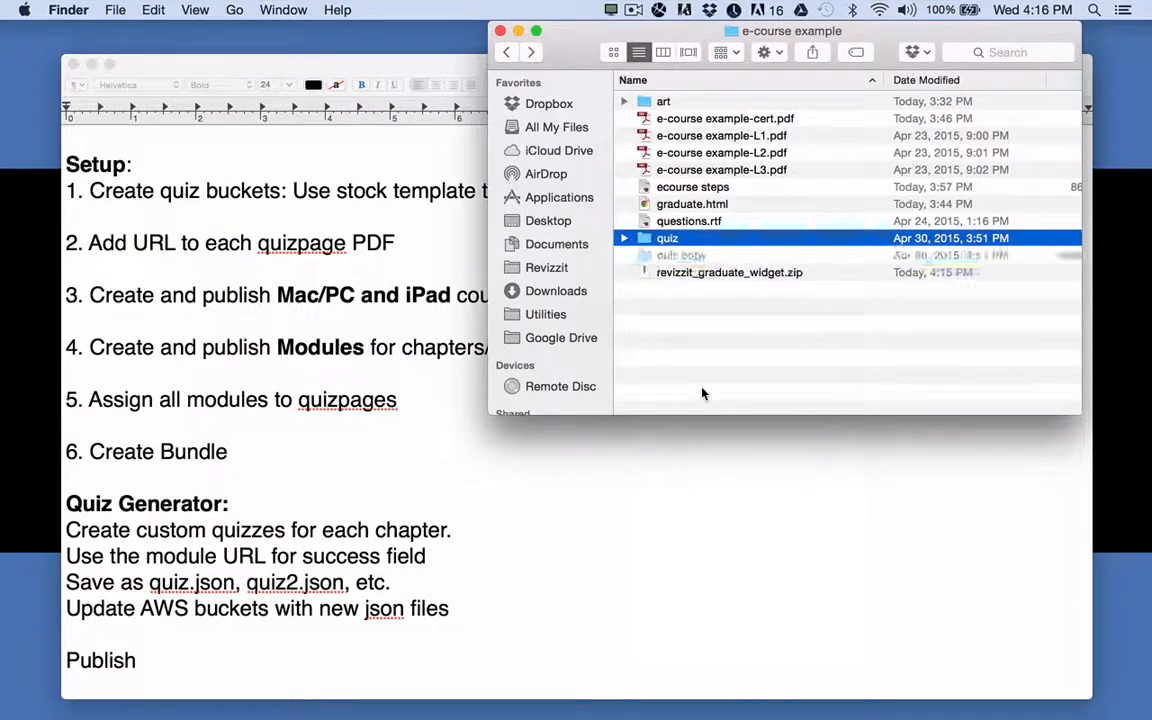
{"action": "left_click", "coordinate": [691, 257]}
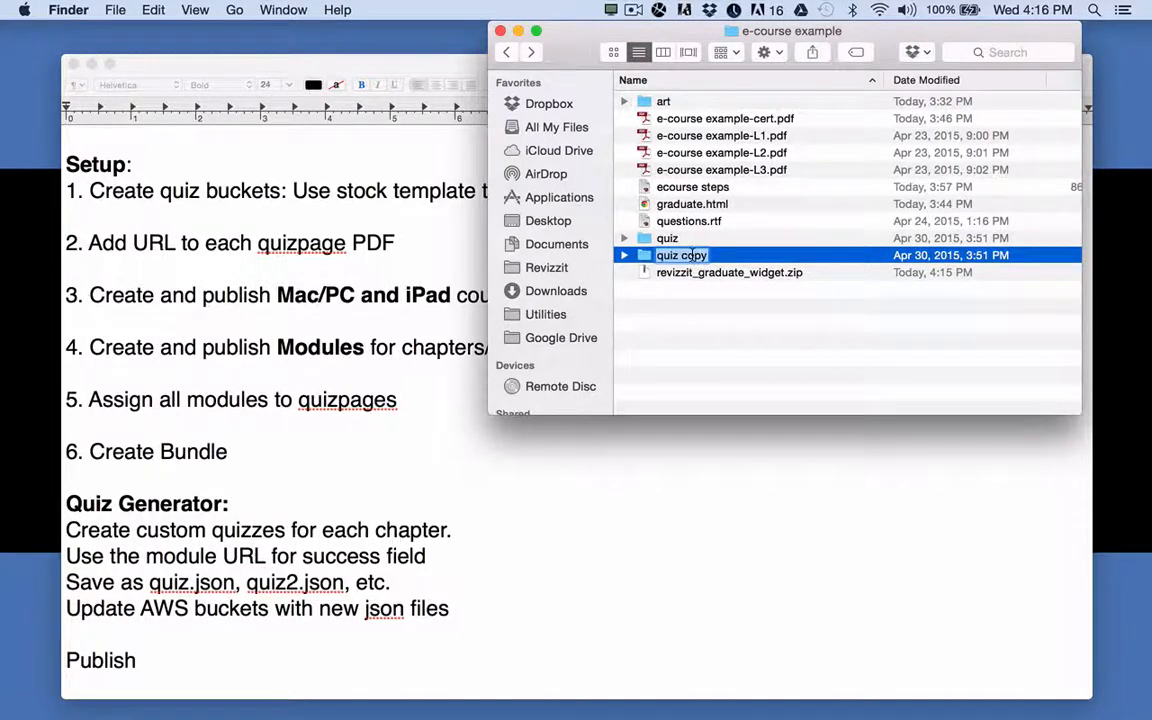
{"action": "left_click", "coordinate": [692, 256]}
{"action": "double_click", "coordinate": [692, 256]}
{"action": "key", "text": "BackSpace"}
{"action": "key", "text": "BackSpace"}
{"action": "type", "text": "2"}
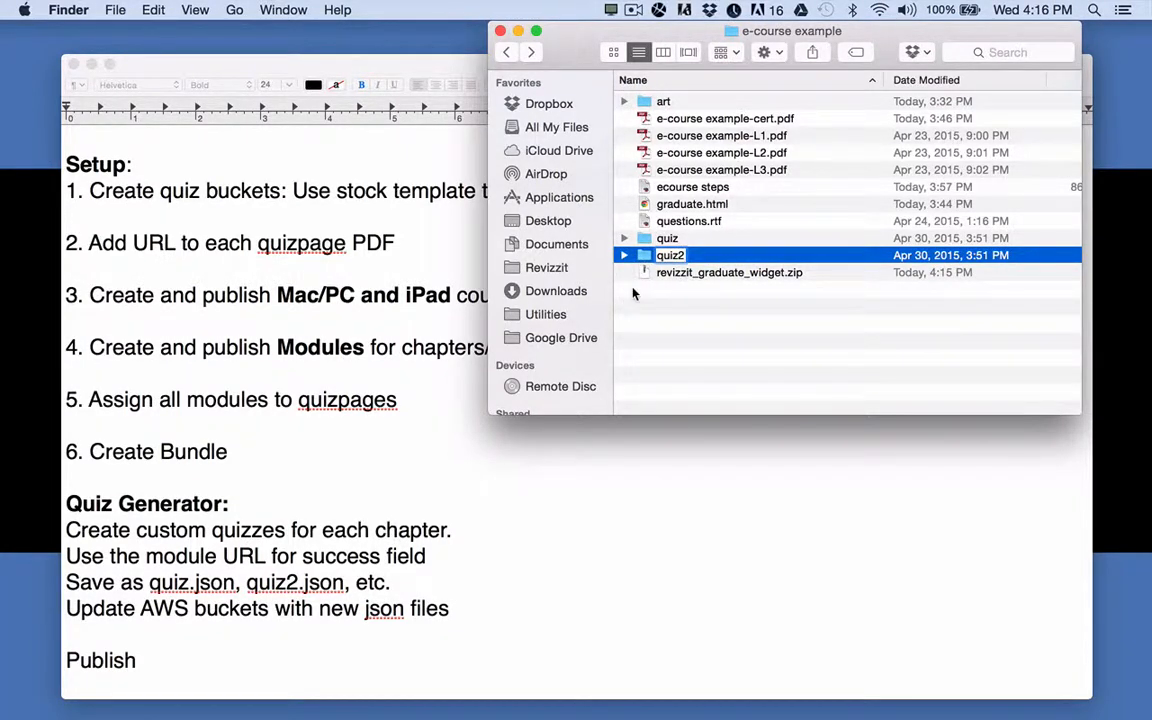
{"action": "key", "text": "Return"}
Duplicate the quiz2 folder and rename the copy as quiz3
{"action": "right_click", "coordinate": [645, 257]}
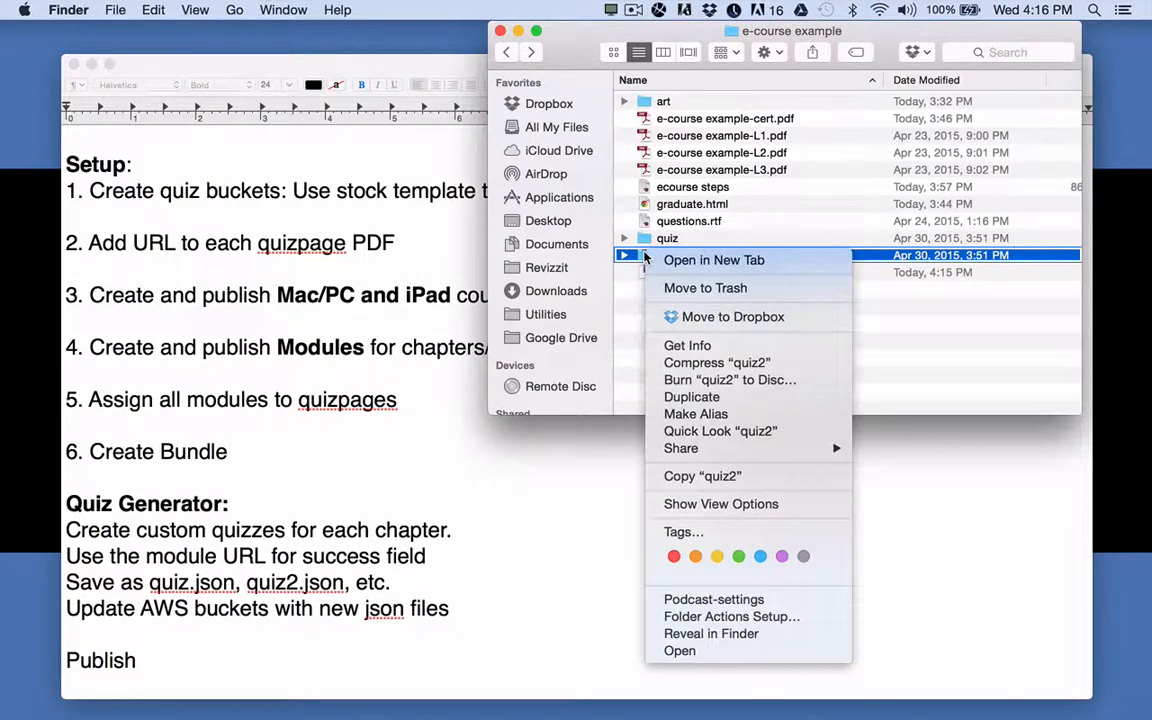
{"action": "left_click", "coordinate": [689, 398]}
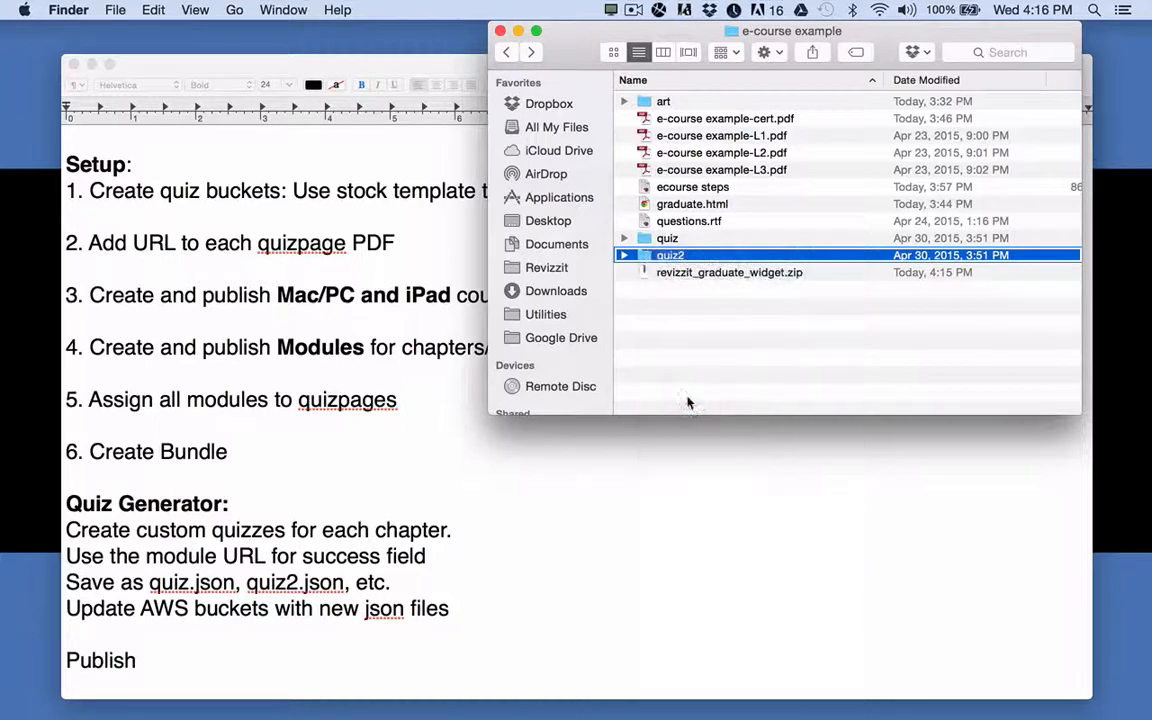
{"action": "left_click", "coordinate": [686, 274]}
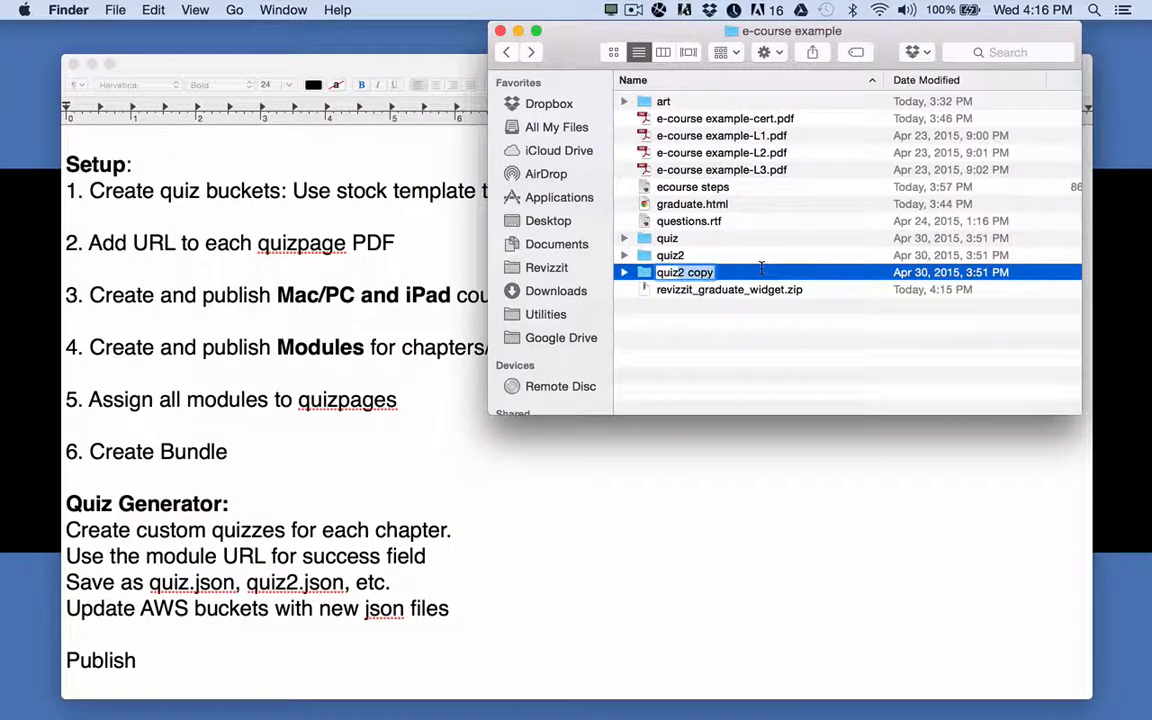
{"action": "type", "text": "quiz3"}
{"action": "key", "text": "Return"}
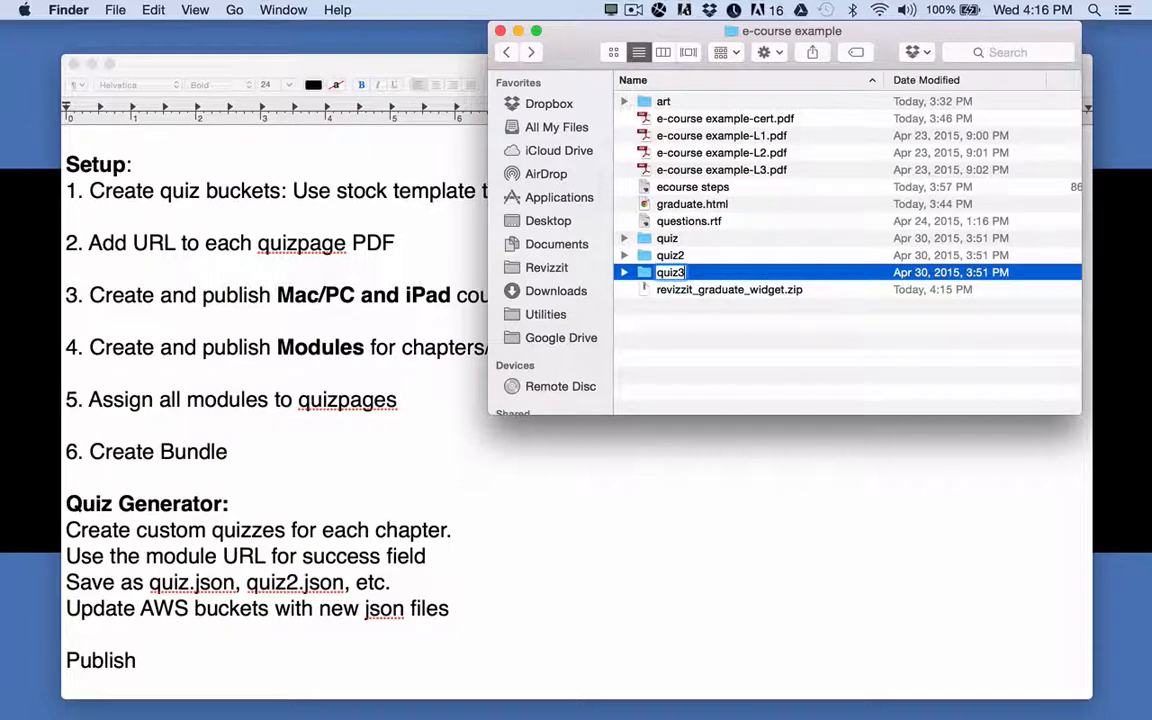
Duplicate the quiz3 folder and rename the copy as quiz4
{"action": "right_click", "coordinate": [647, 276]}
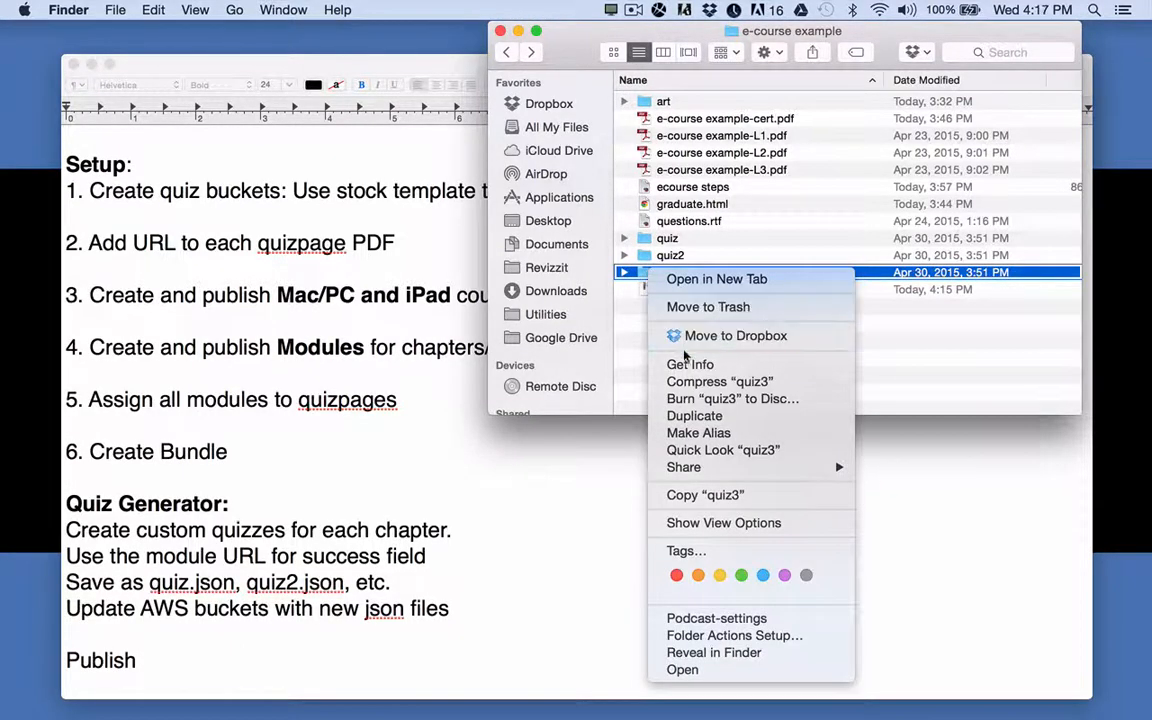
{"action": "left_click", "coordinate": [692, 416]}
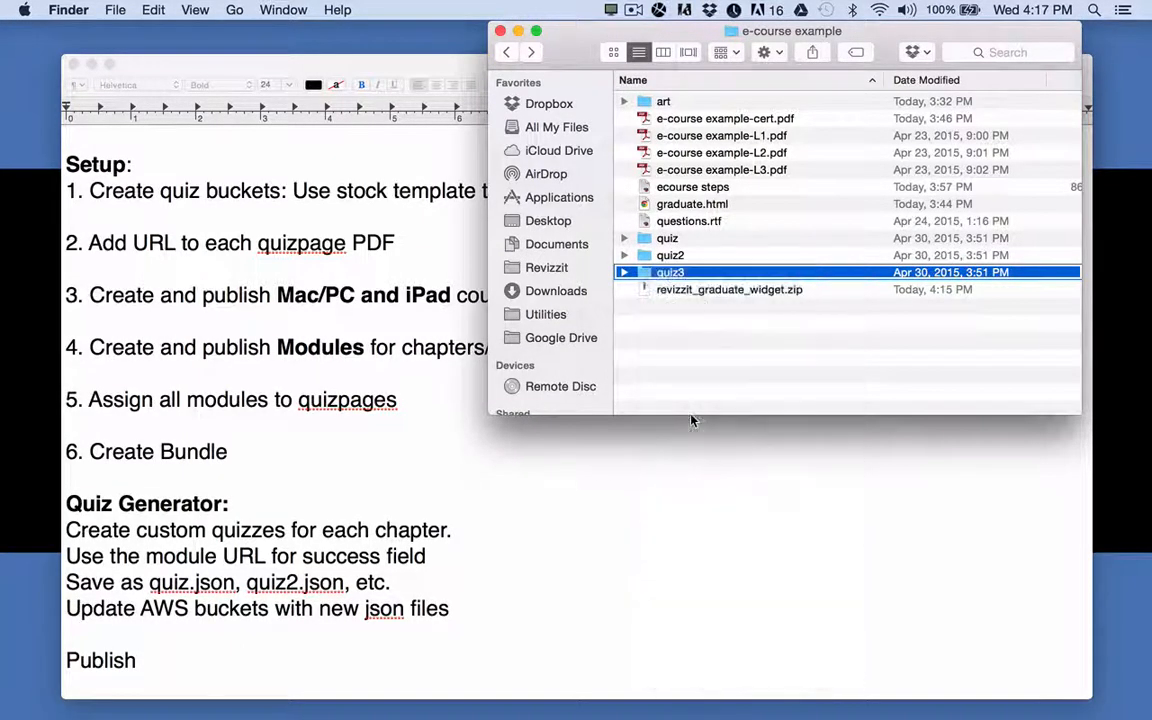
{"action": "left_click", "coordinate": [684, 290]}
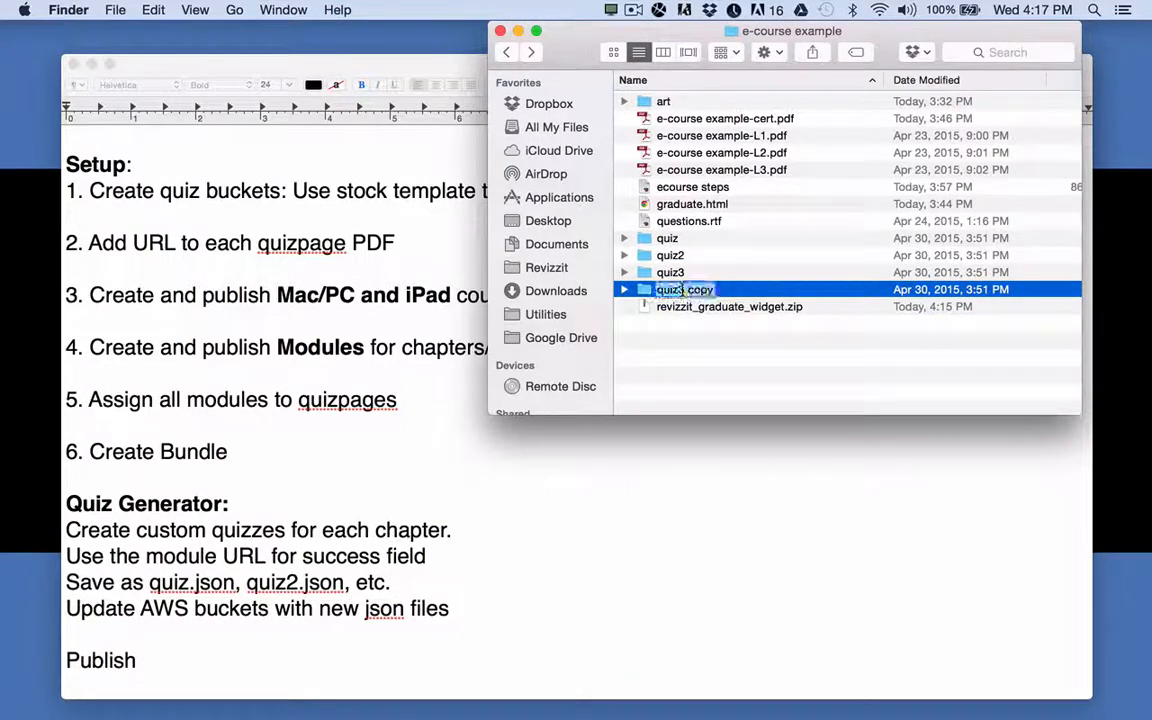
{"action": "left_click_drag", "start_coordinate": [680, 290], "coordinate": [727, 290]}
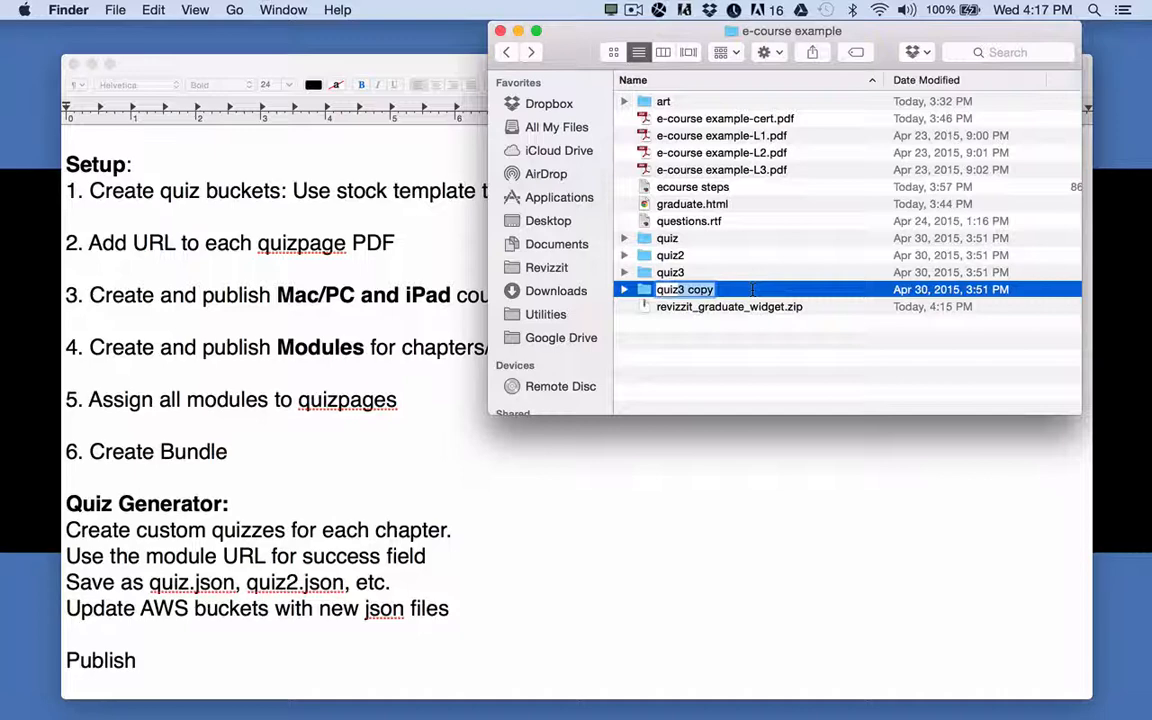
{"action": "type", "text": "4"}
{"action": "key", "text": "Return"}
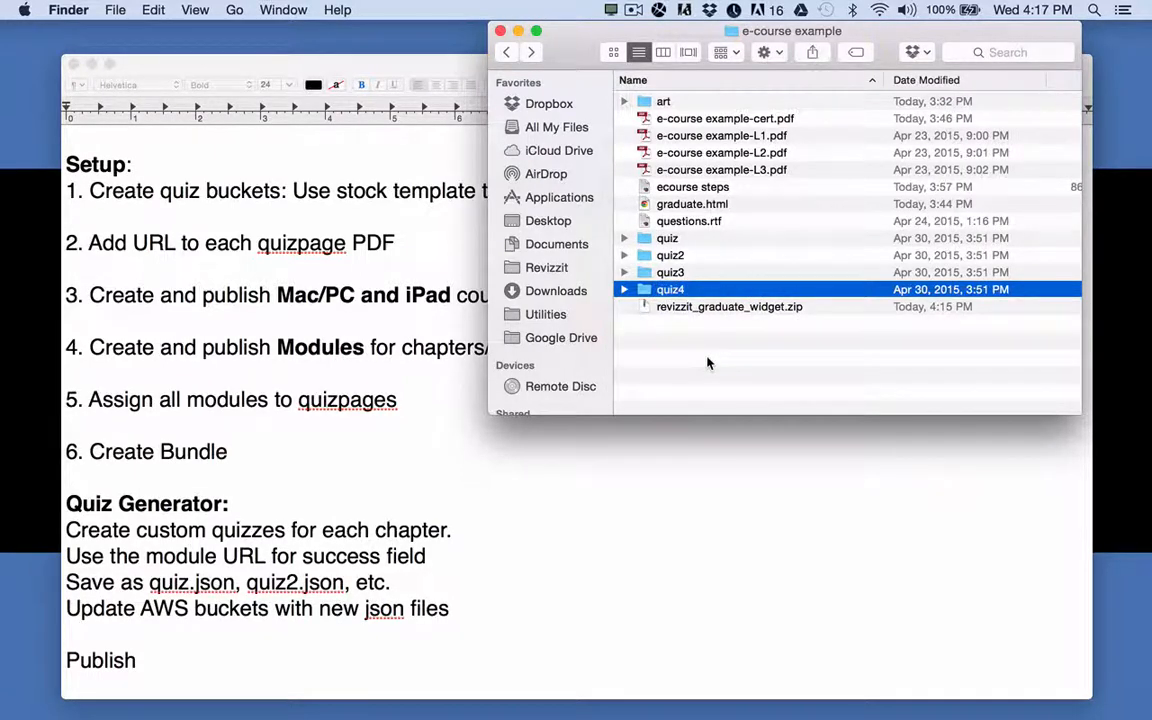
Rename the original quiz folder in the e-course example folder as quiz1
{"action": "left_click", "coordinate": [677, 242]}
{"action": "key", "text": "Return"}
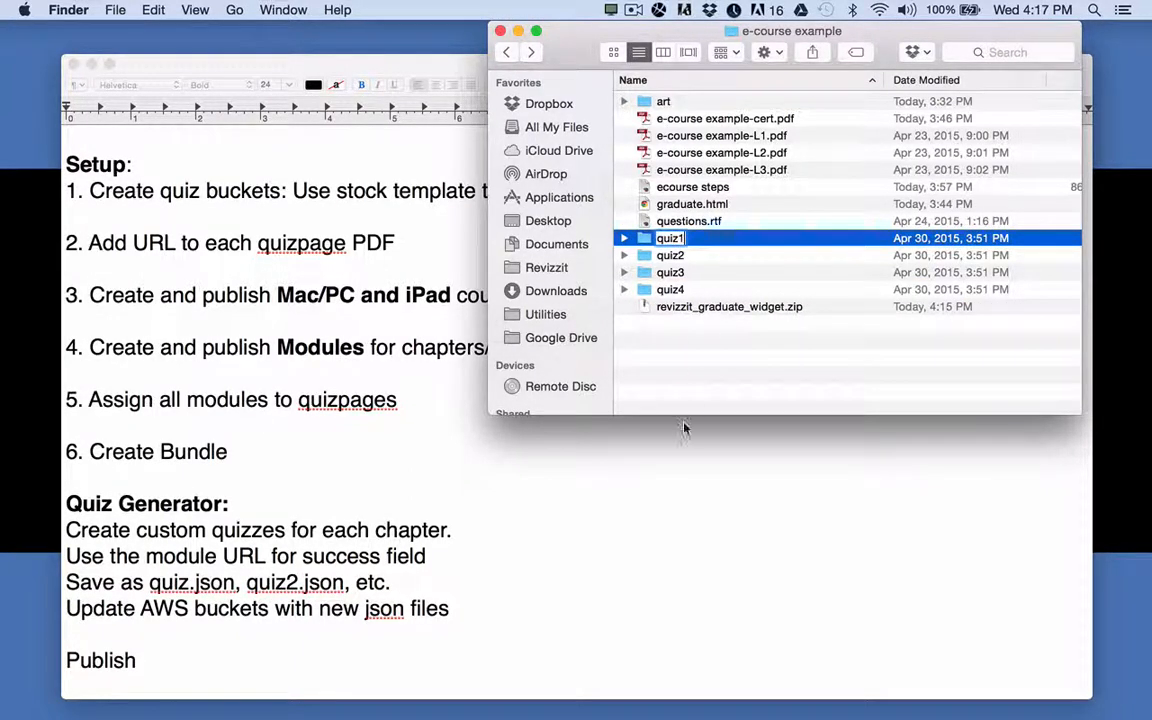
{"action": "type", "text": "quiz1"}
{"action": "left_click", "coordinate": [624, 290]}
{"action": "left_click", "coordinate": [624, 290]}
Switch to the S3 Management Console in Chrome and add the quiz1 to quiz4 folders from Finder to a reviz-quiz bucket upload
{"action": "mouse_move", "coordinate": [1030, 688]}
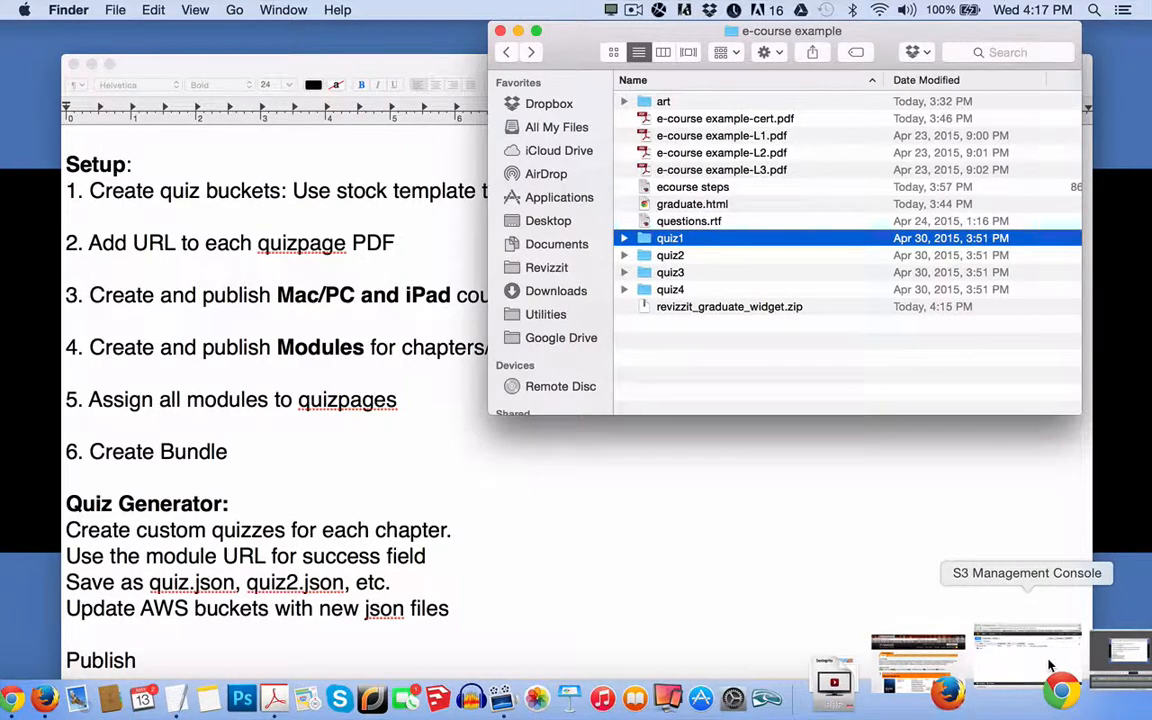
{"action": "left_click", "coordinate": [1050, 665]}
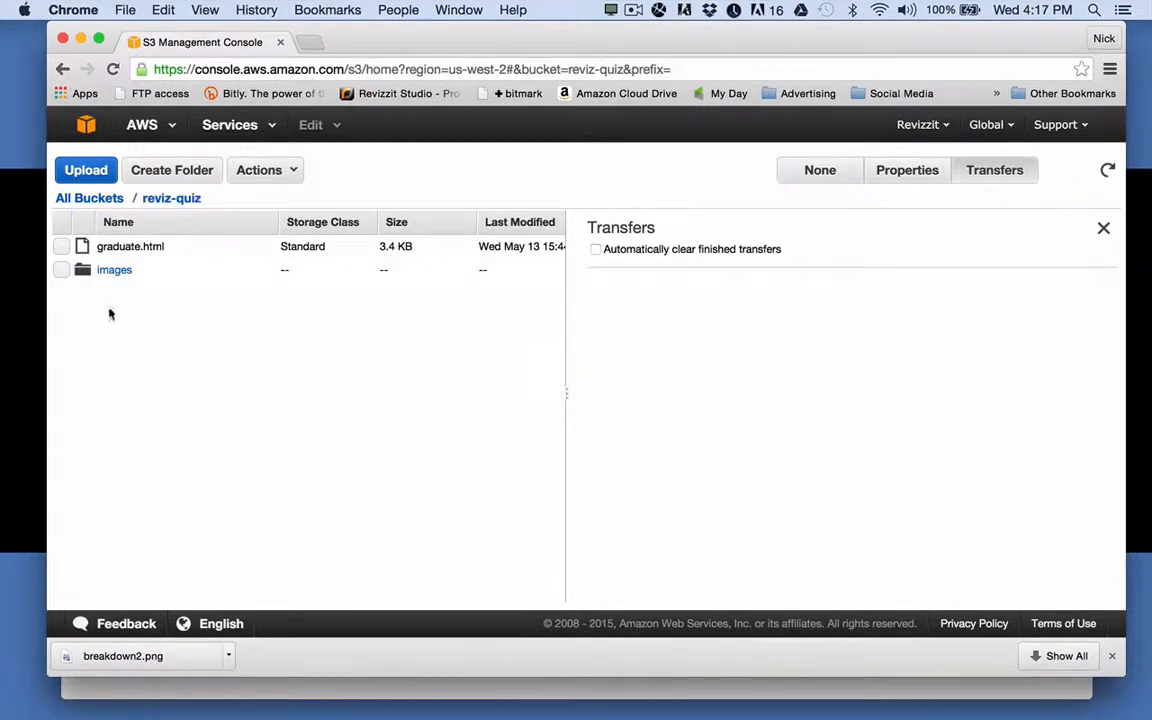
{"action": "left_click", "coordinate": [90, 172]}
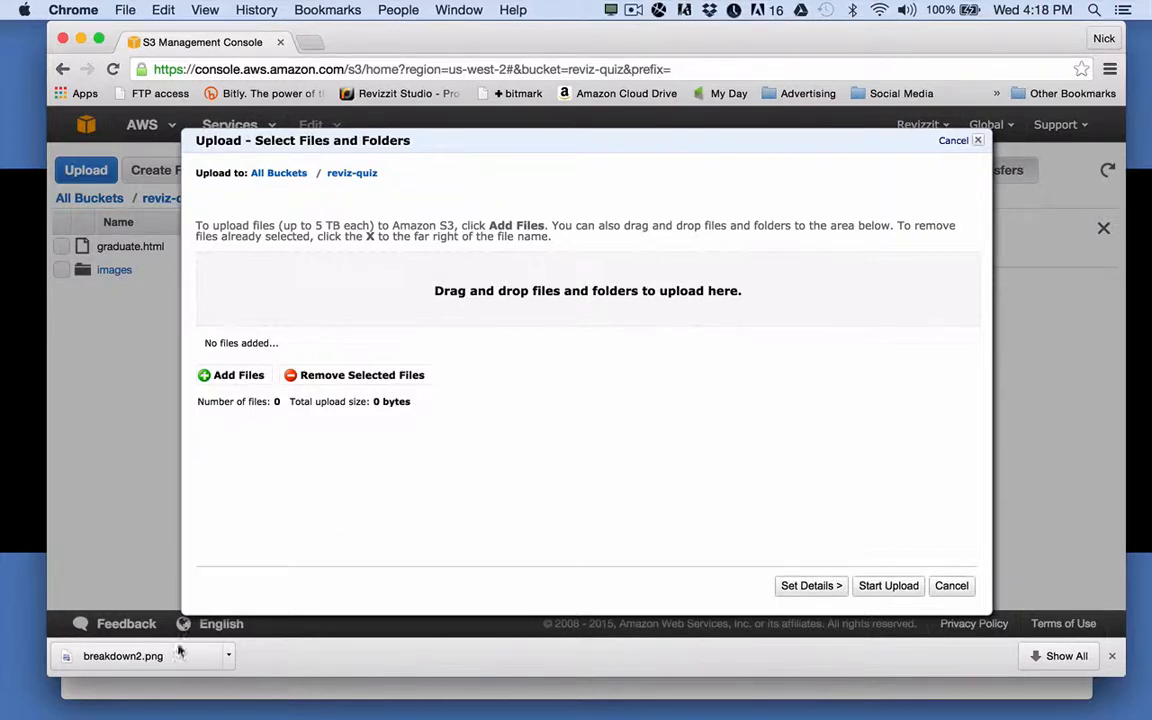
{"action": "mouse_move", "coordinate": [40, 670]}
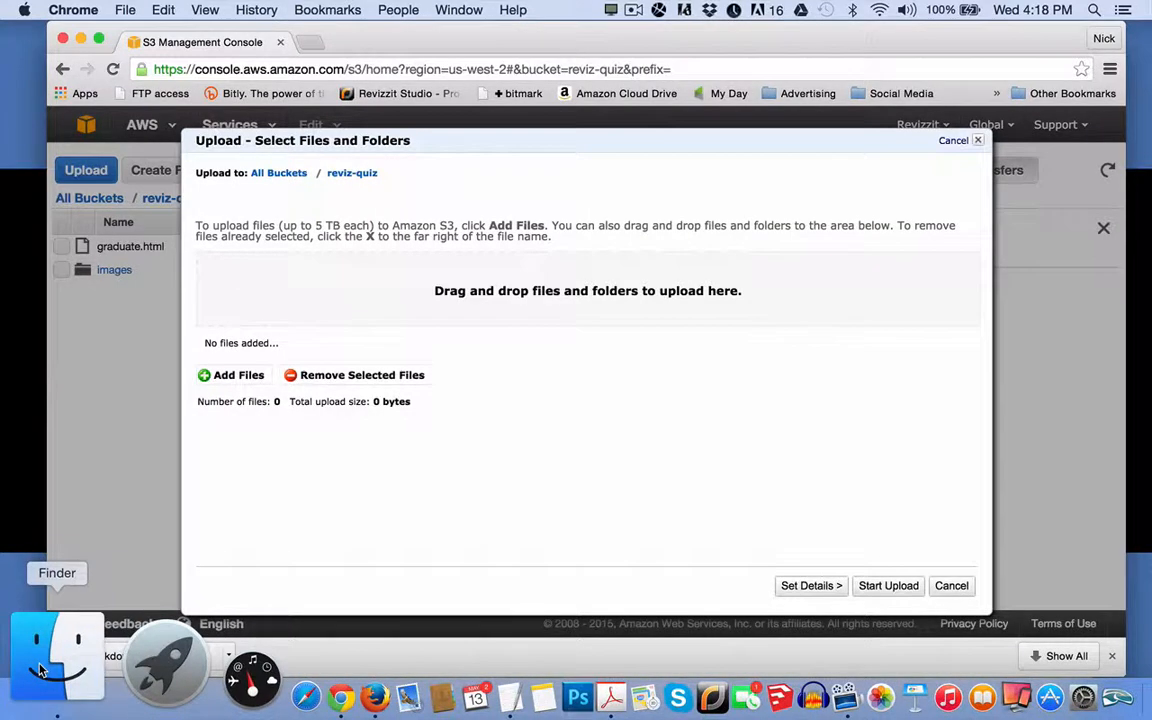
{"action": "left_click", "coordinate": [40, 670]}
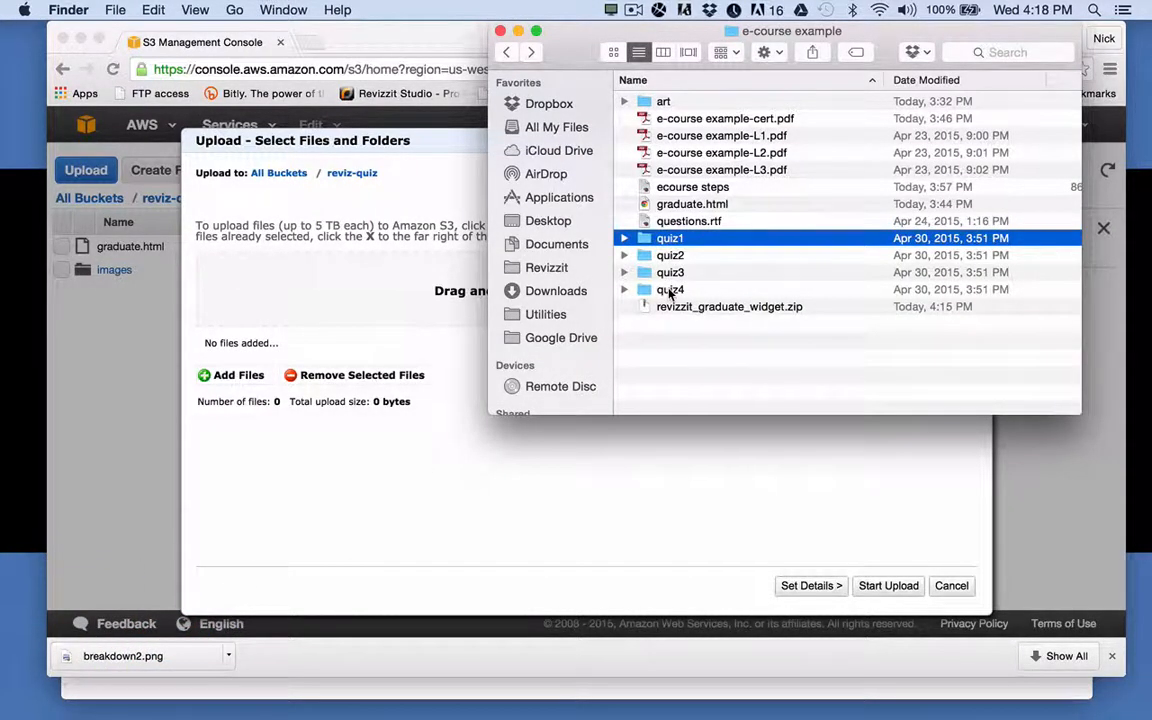
{"action": "left_click", "coordinate": [670, 290], "text": "shift"}
{"action": "left_click_drag", "start_coordinate": [670, 290], "coordinate": [446, 285]}
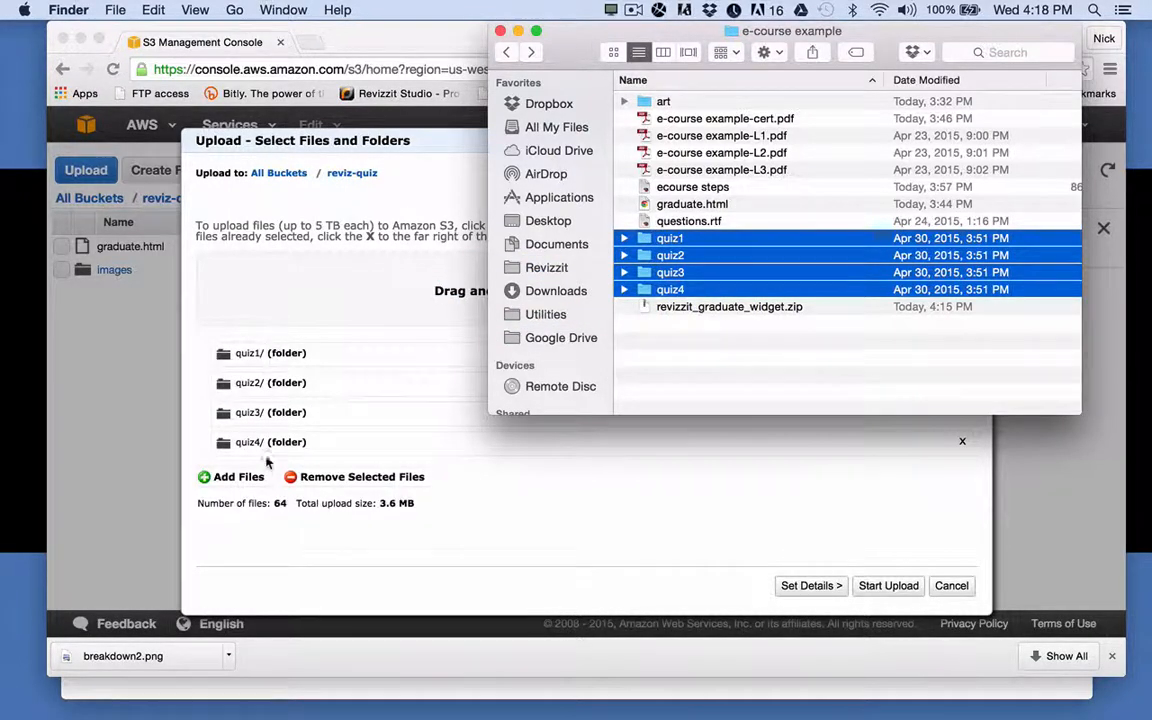
{"action": "left_click", "coordinate": [543, 522]}
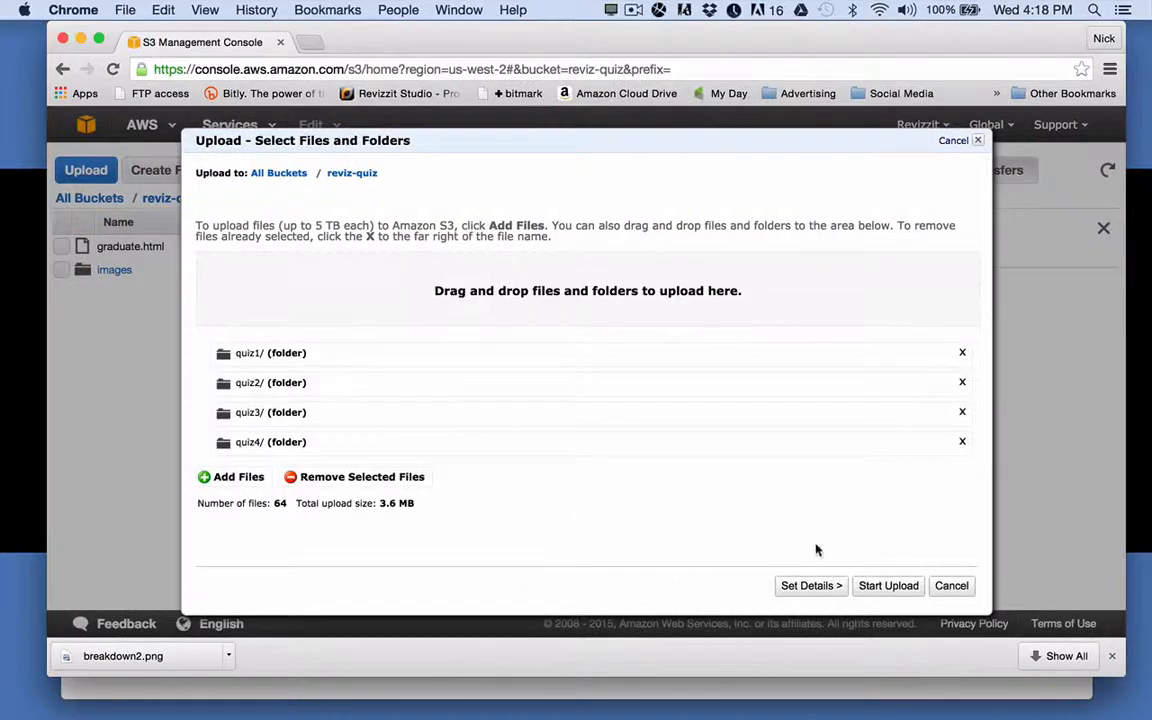
Set the upload's permissions to make everything public and start uploading the four quiz folders
{"action": "left_click", "coordinate": [818, 587]}
{"action": "left_click", "coordinate": [820, 588]}
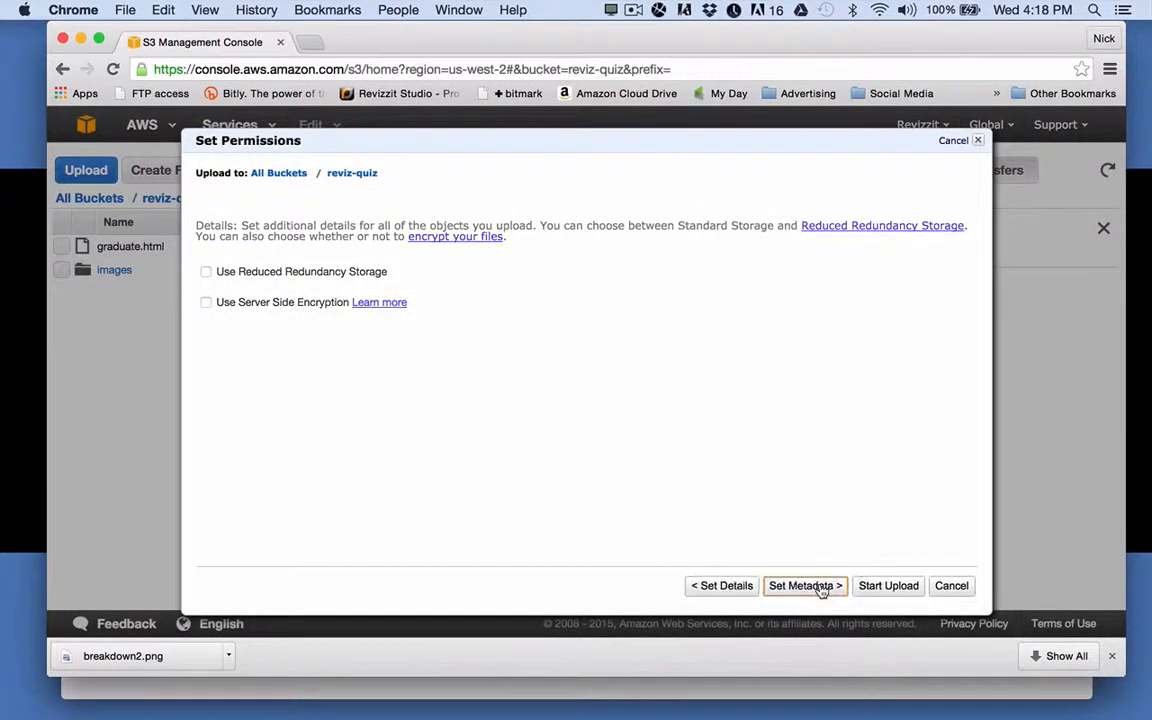
{"action": "left_click", "coordinate": [321, 270]}
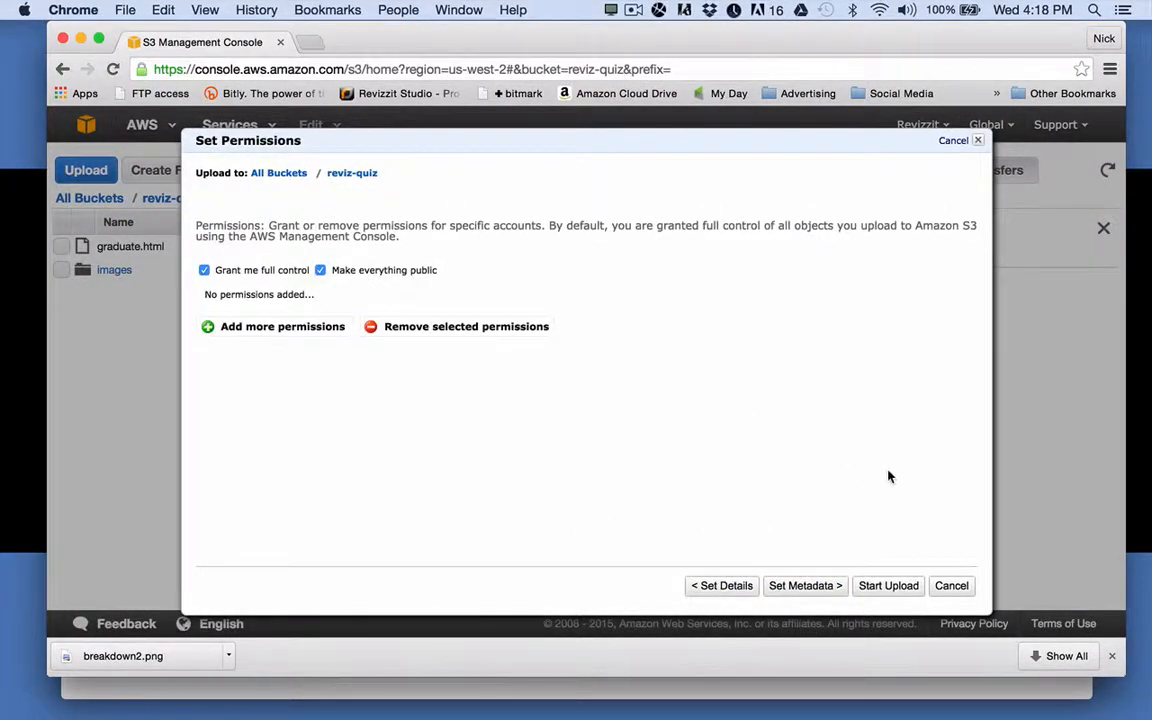
{"action": "left_click", "coordinate": [900, 587]}
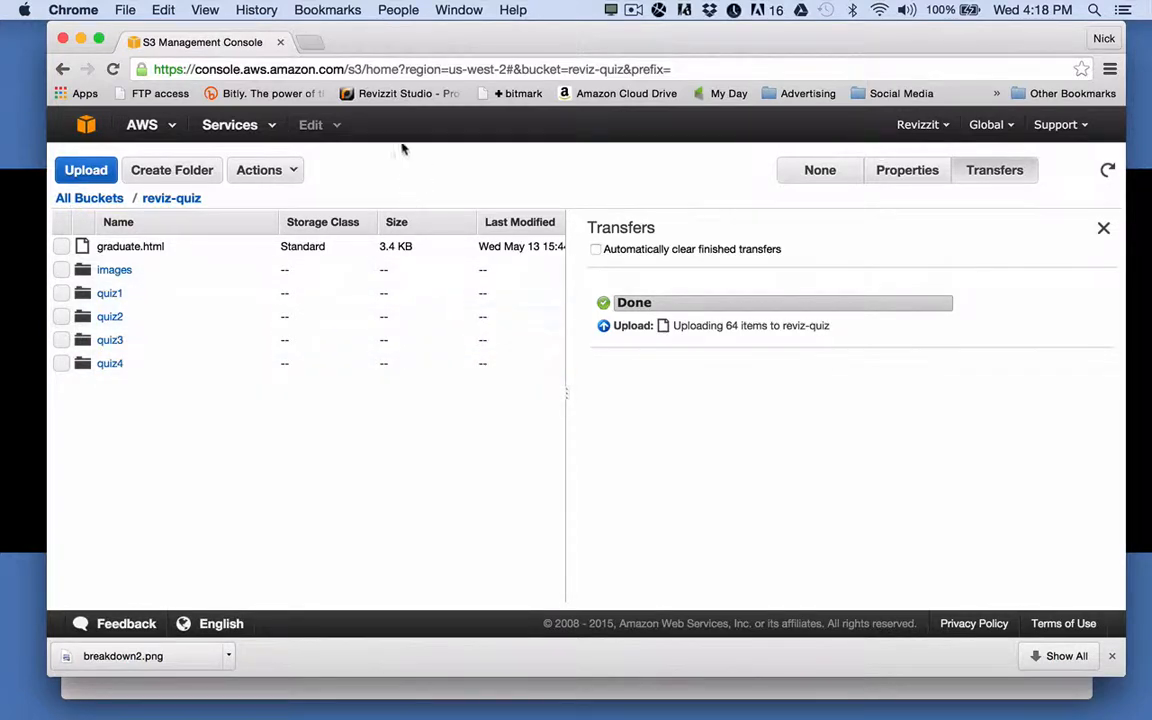
Check the ecourse steps document, and return to Chrome to show the properties of index.html in the bucket's quiz1 folder
{"action": "left_click", "coordinate": [239, 686]}
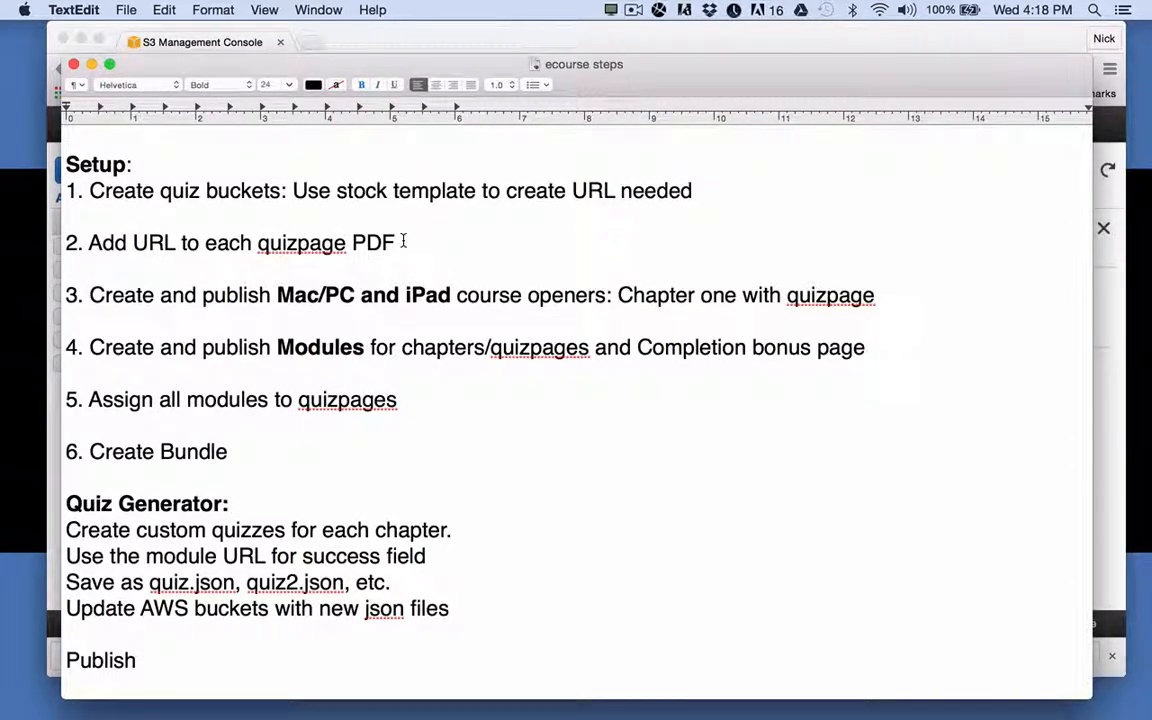
{"action": "left_click", "coordinate": [680, 40]}
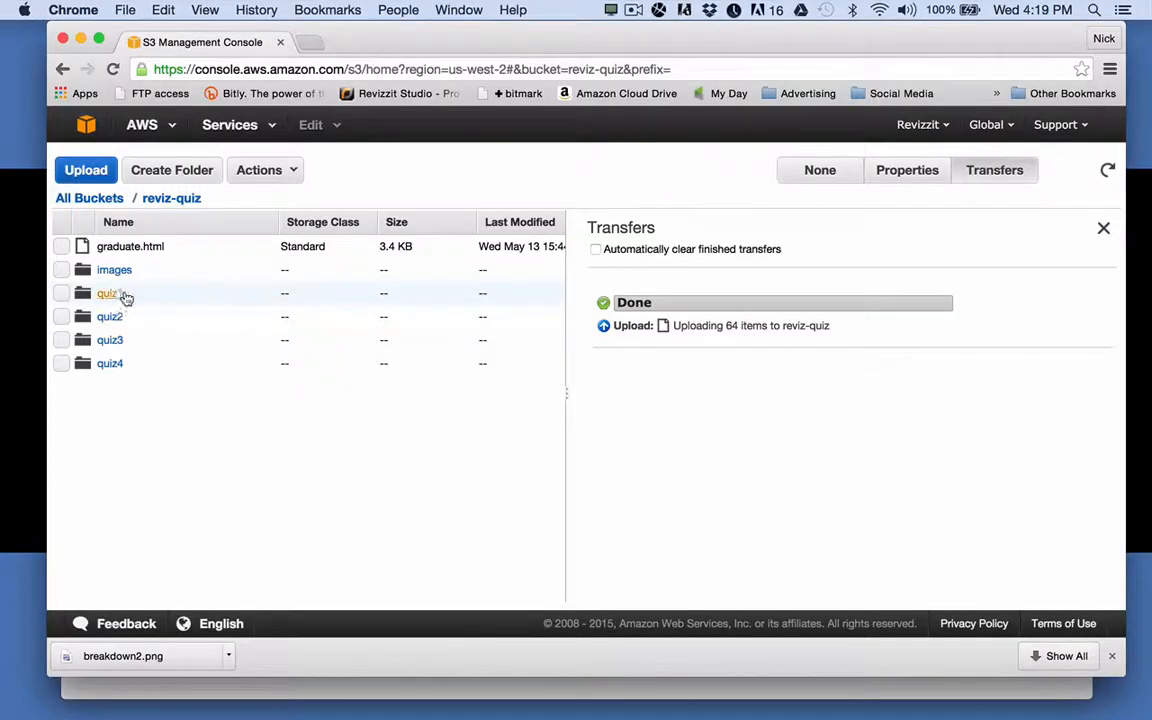
{"action": "left_click", "coordinate": [112, 298]}
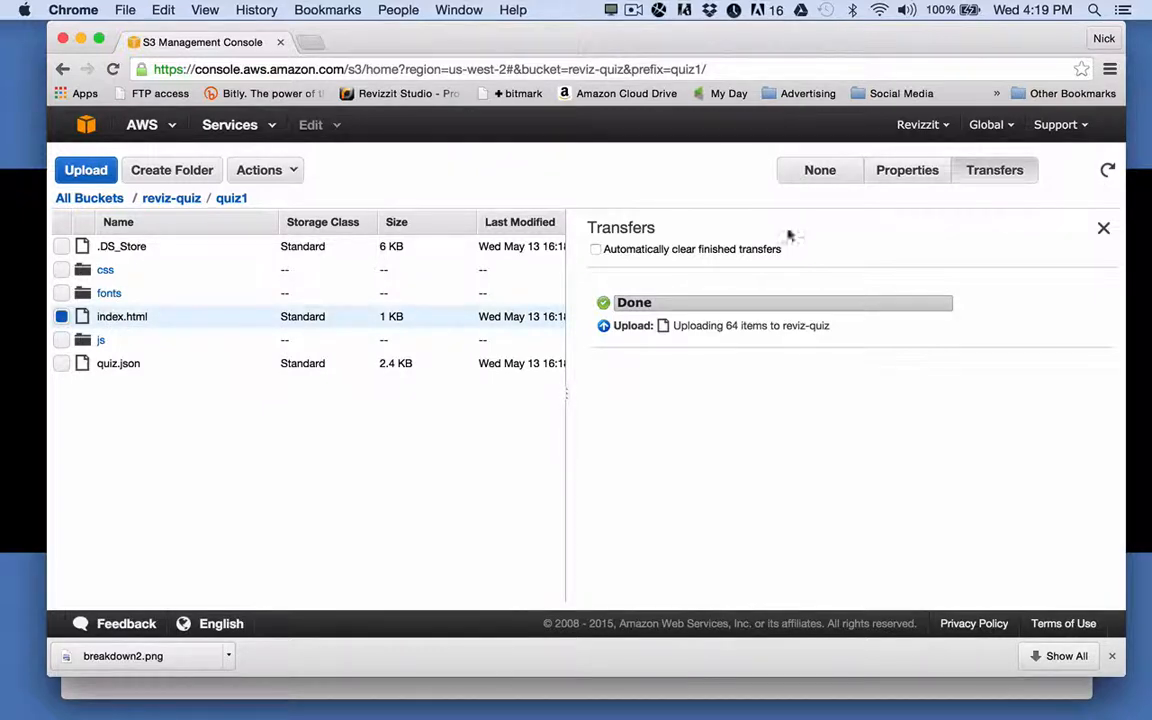
{"action": "left_click", "coordinate": [919, 176]}
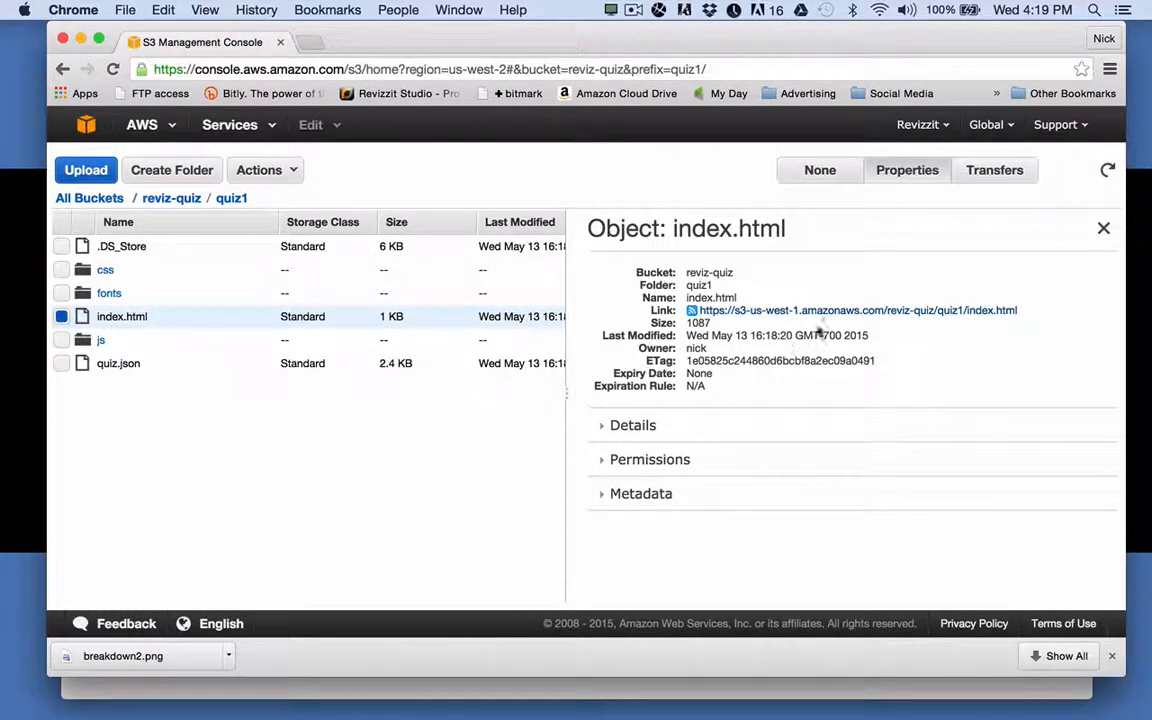
Preview the quiz1 page from its index.html link, close the preview, and copy the link address
{"action": "left_click", "coordinate": [964, 312]}
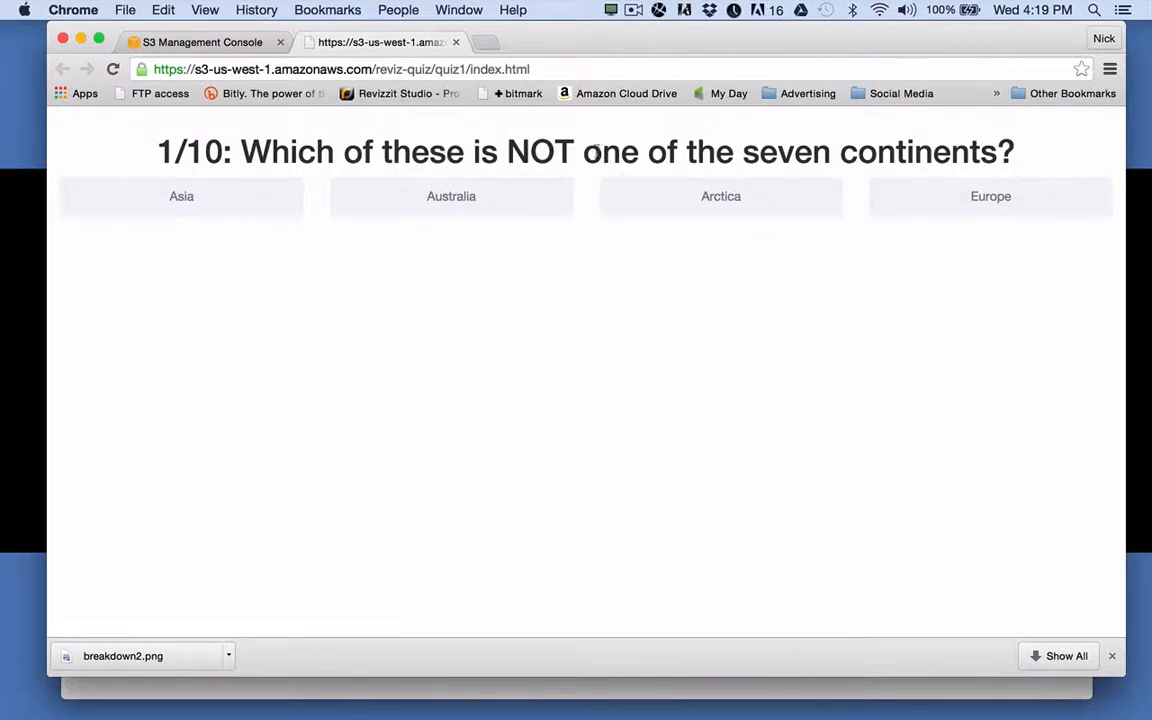
{"action": "left_click", "coordinate": [456, 44]}
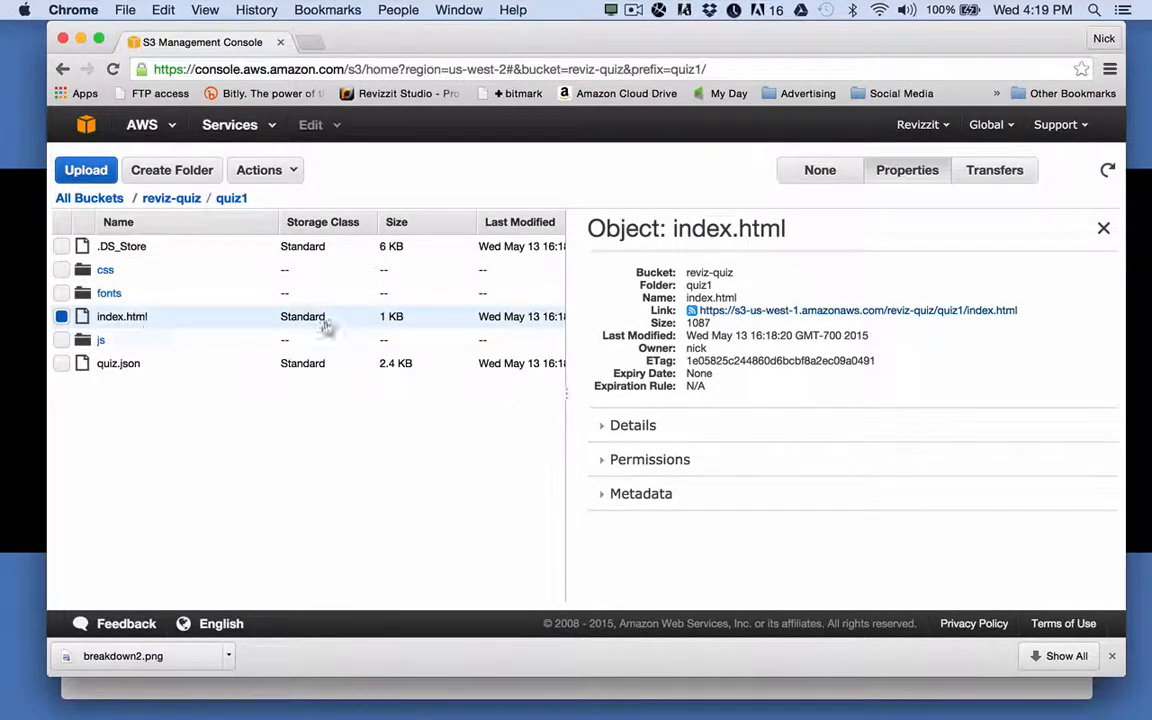
{"action": "left_click_drag", "start_coordinate": [1031, 318], "coordinate": [640, 312]}
{"action": "key", "text": "super+c"}
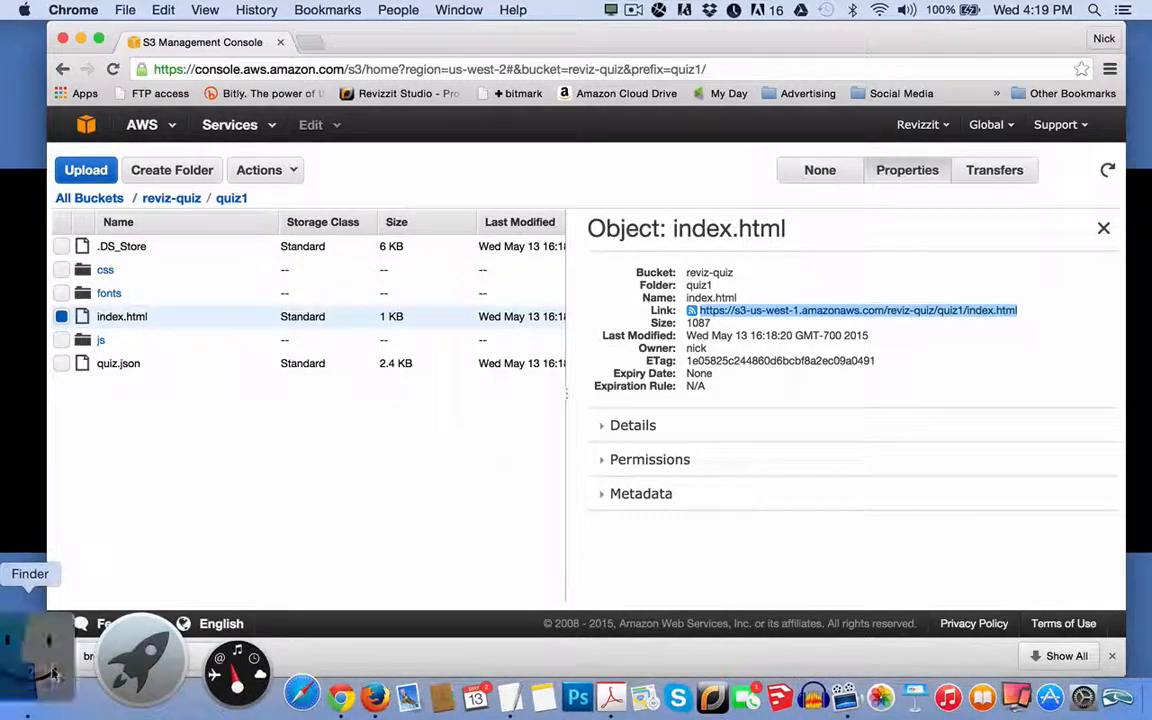
Switch to Finder, open e-course example-L1.pdf in Acrobat, and go to the quiz page on page 4
{"action": "left_click", "coordinate": [52, 675]}
{"action": "left_click", "coordinate": [757, 138]}
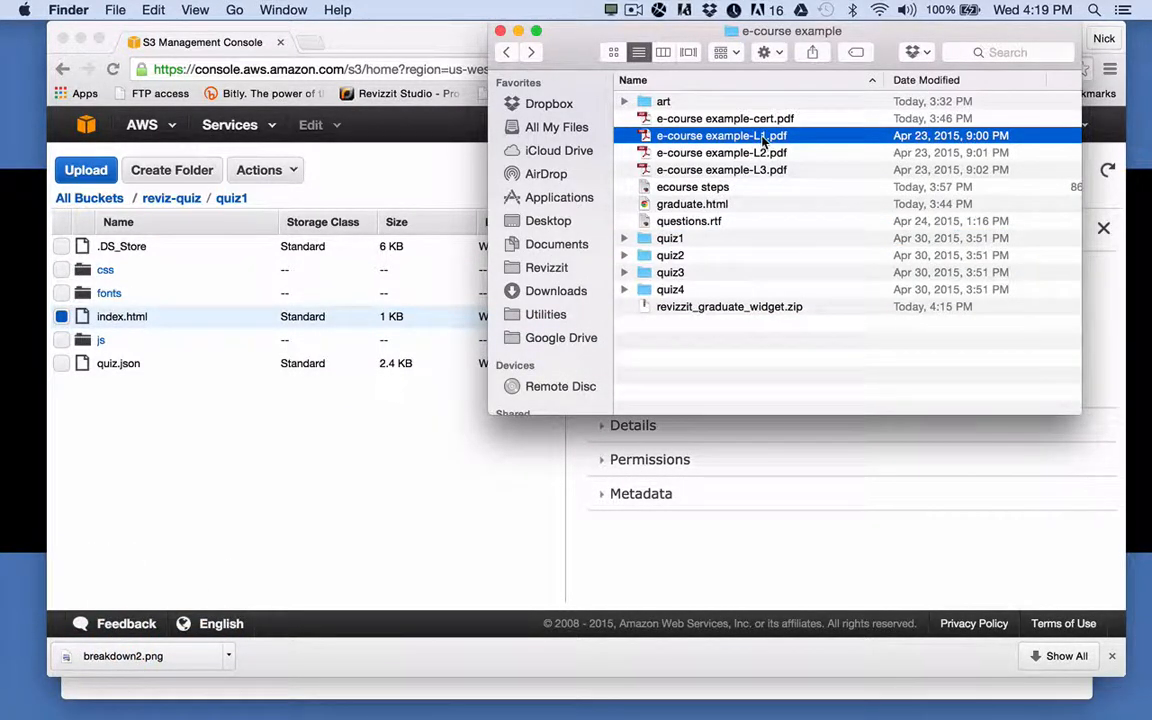
{"action": "double_click", "coordinate": [644, 137]}
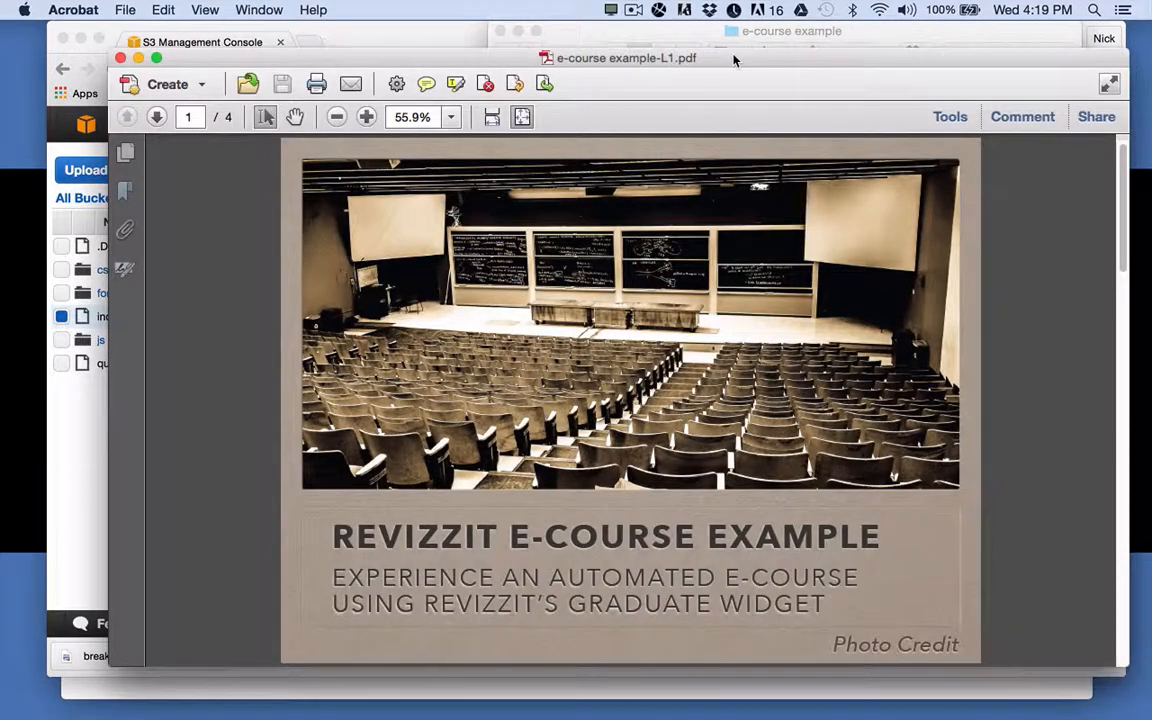
{"action": "left_click_drag", "start_coordinate": [734, 60], "coordinate": [652, 33]}
{"action": "left_click_drag", "start_coordinate": [1054, 237], "coordinate": [1040, 641]}
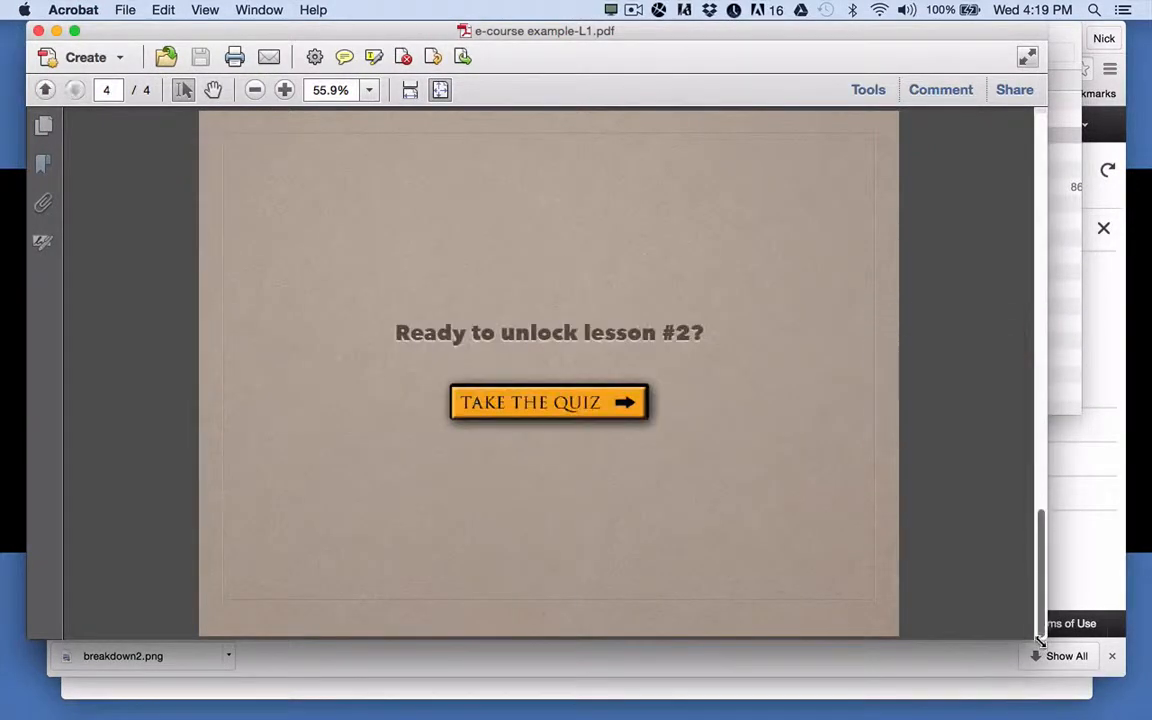
{"action": "left_click", "coordinate": [547, 402]}
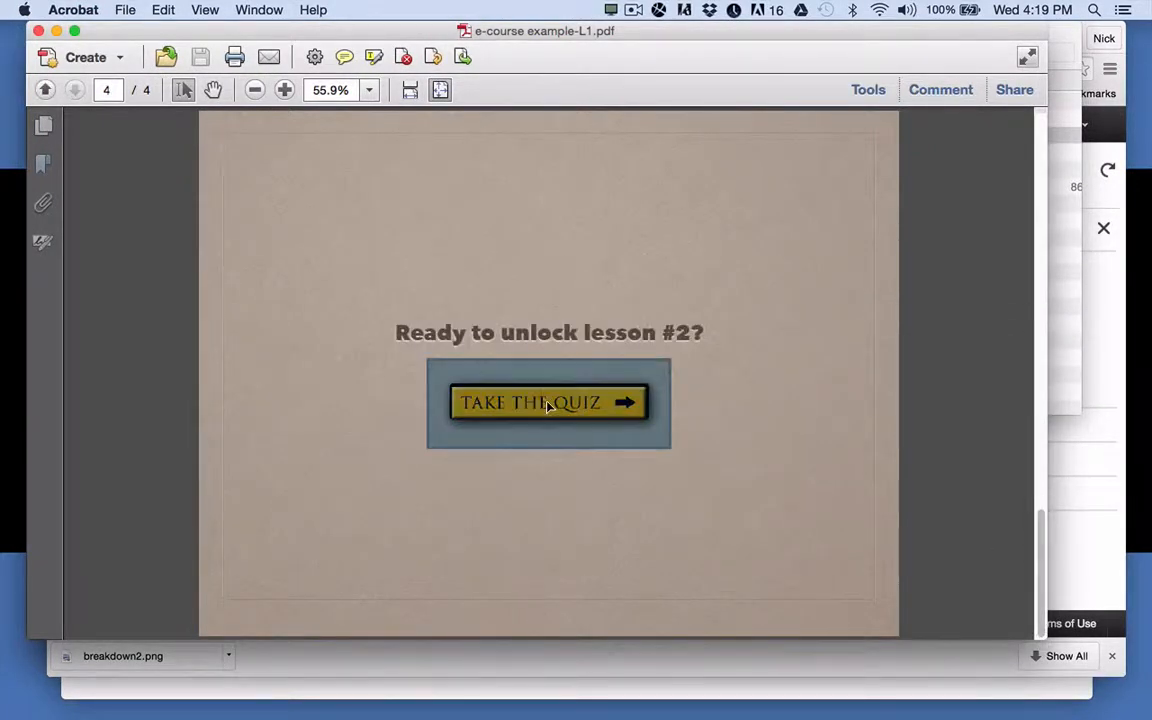
{"action": "right_click", "coordinate": [547, 404]}
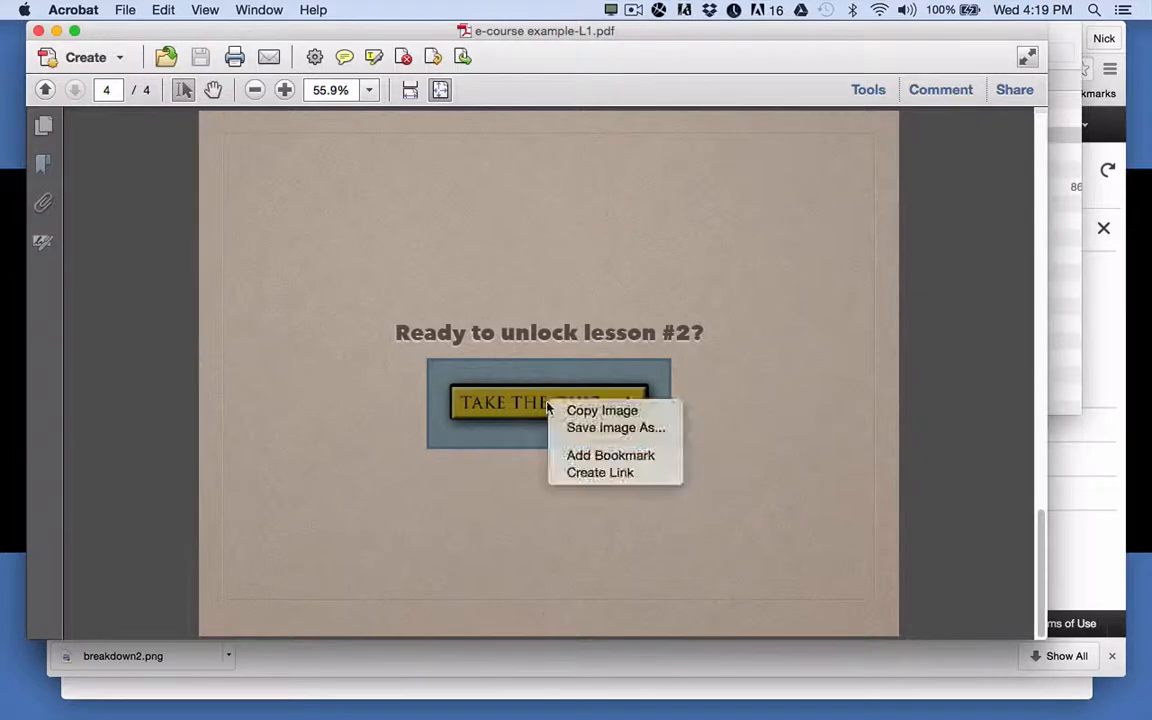
{"action": "left_click", "coordinate": [565, 472]}
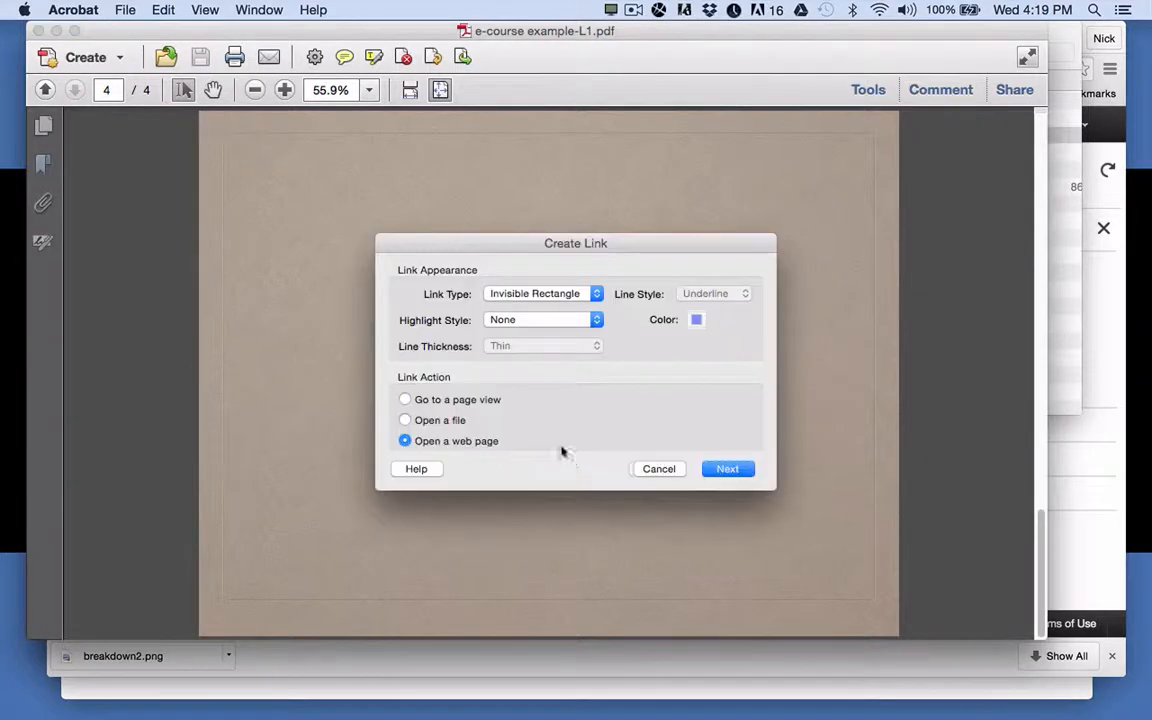
{"action": "left_click", "coordinate": [727, 468]}
{"action": "key", "text": "super+v"}
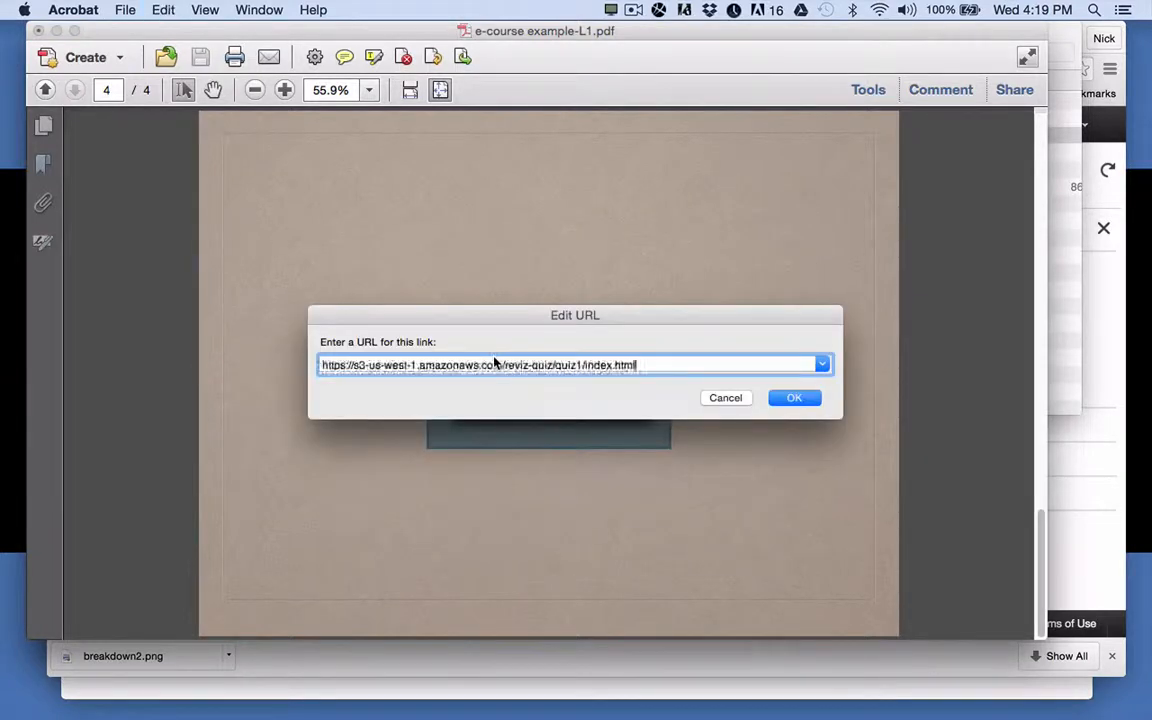
{"action": "left_click", "coordinate": [795, 398]}
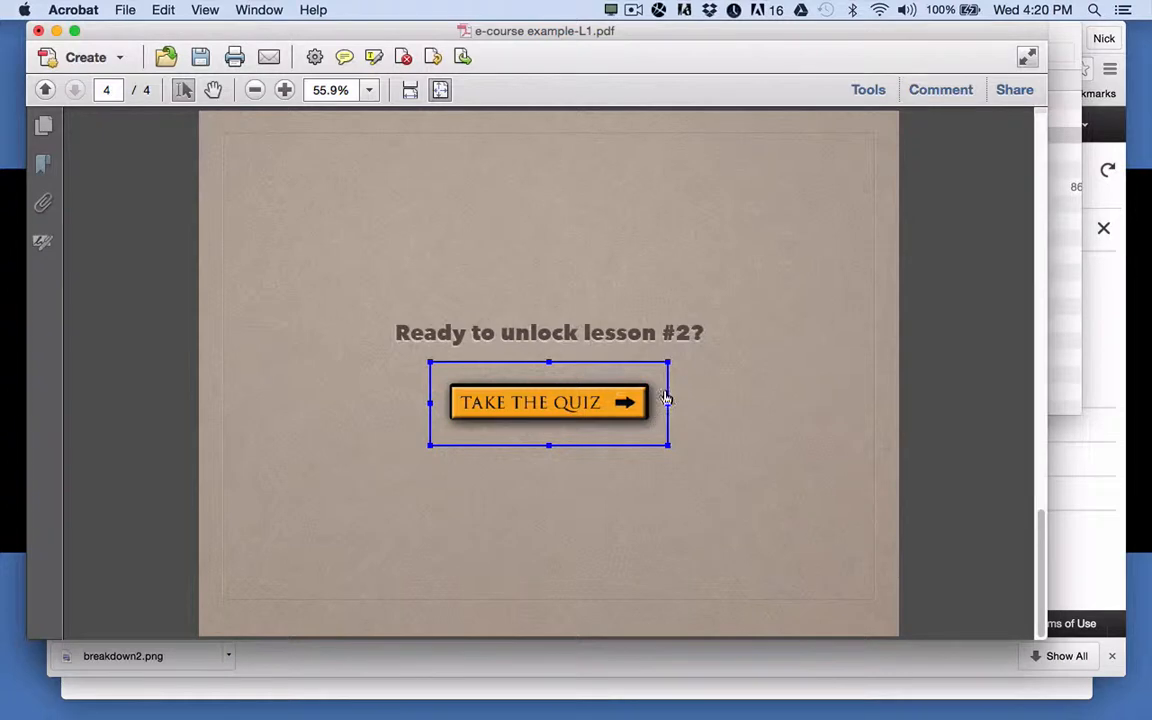
Save e-course example-L1.pdf and close it
{"action": "mouse_move", "coordinate": [642, 408]}
{"action": "key", "text": "super+s"}
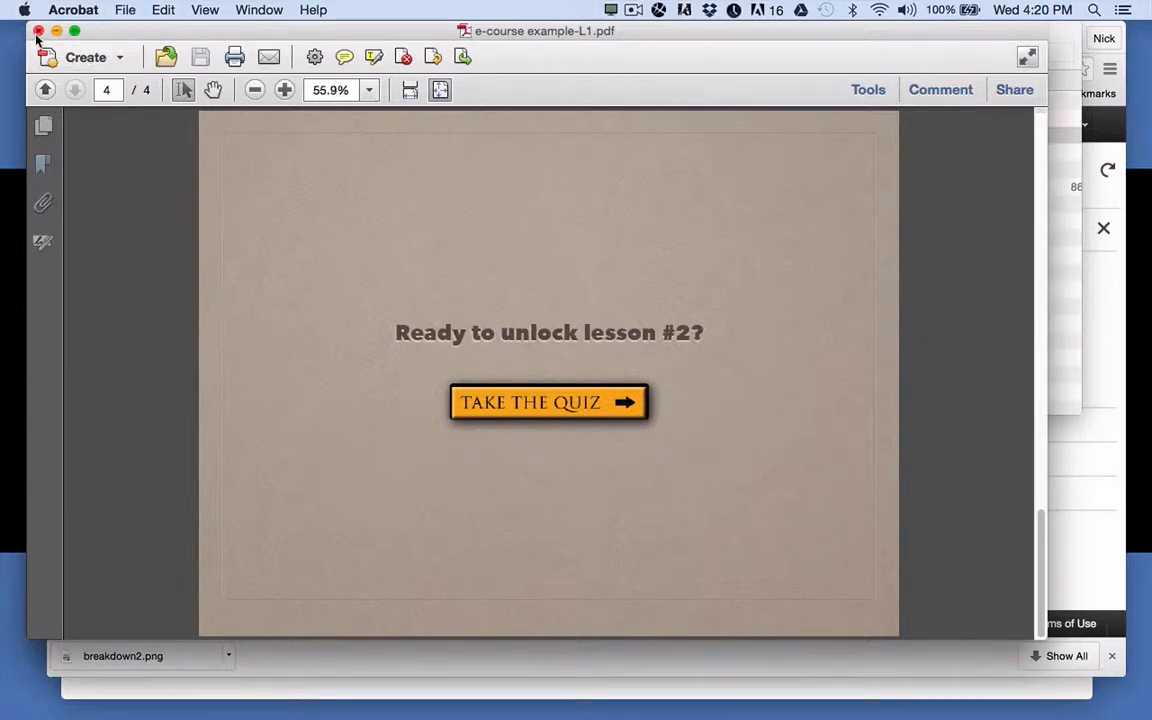
{"action": "left_click", "coordinate": [38, 31]}
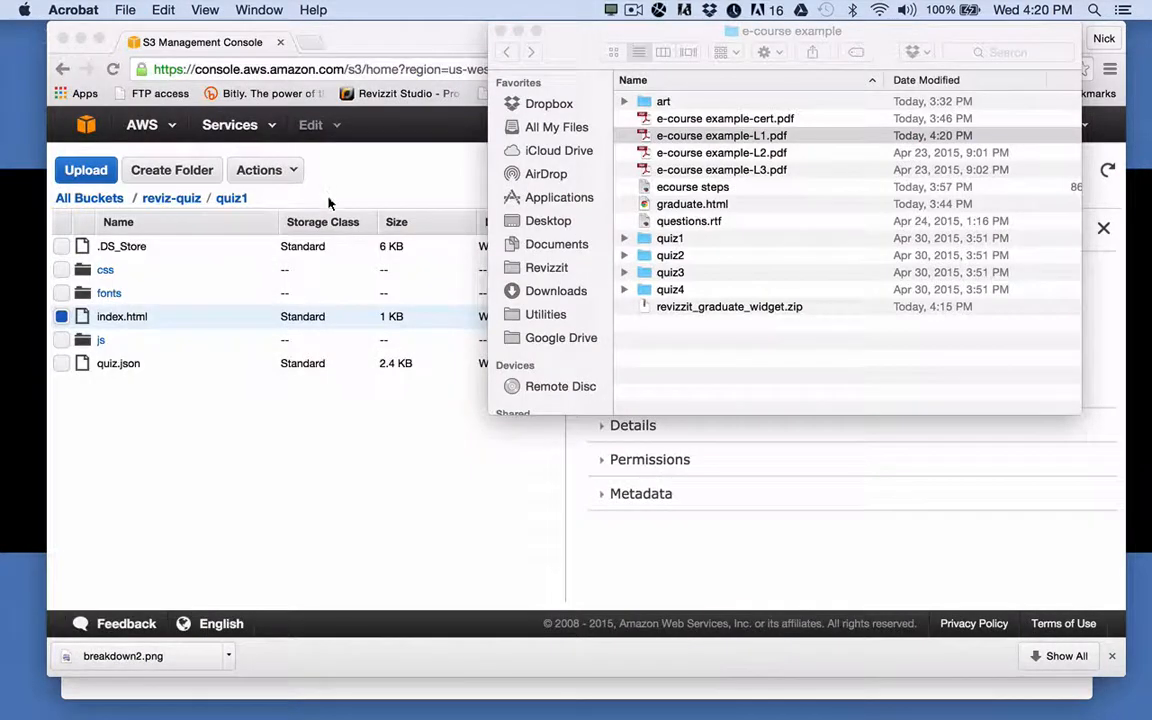
Return to the S3 console in Chrome and copy the link of index.html in the reviz-quiz bucket's quiz2 folder
{"action": "left_click", "coordinate": [188, 468]}
{"action": "left_click", "coordinate": [170, 205]}
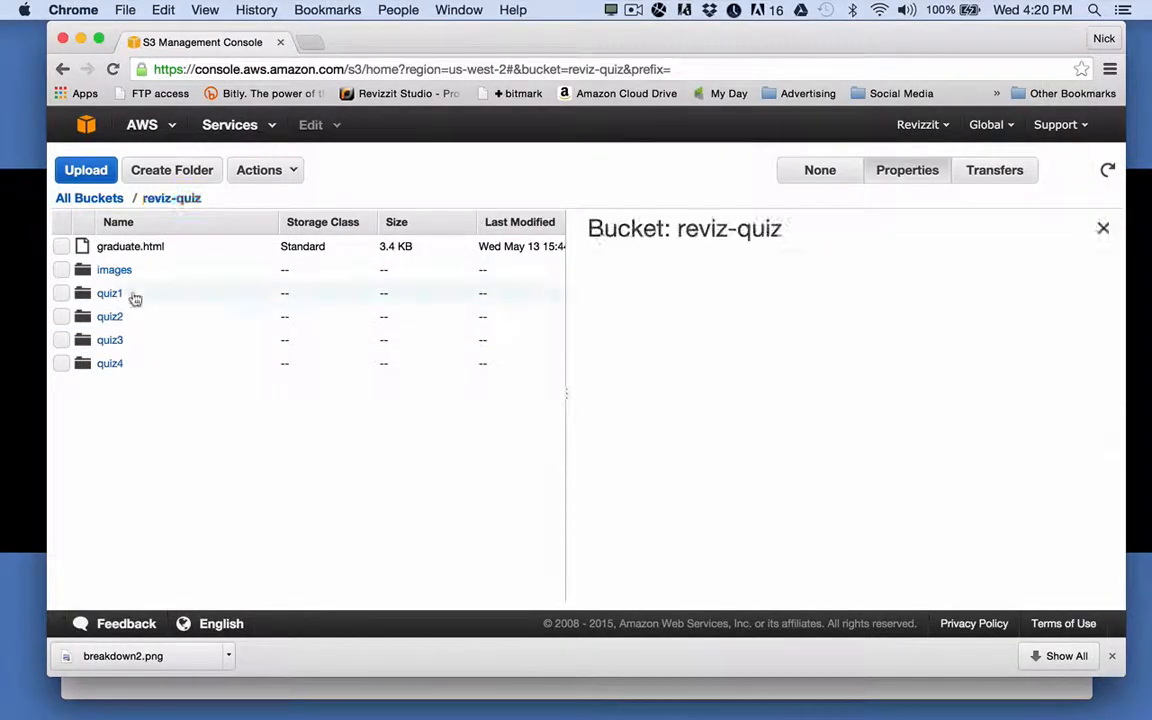
{"action": "left_click", "coordinate": [115, 317]}
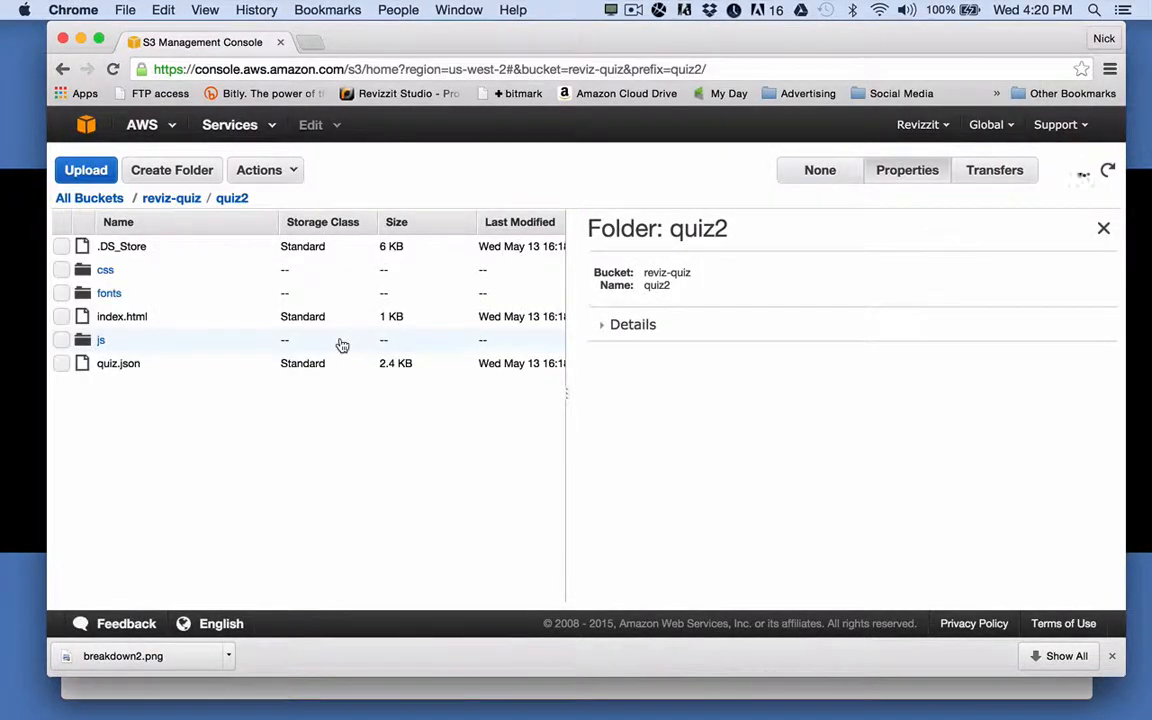
{"action": "left_click", "coordinate": [157, 317]}
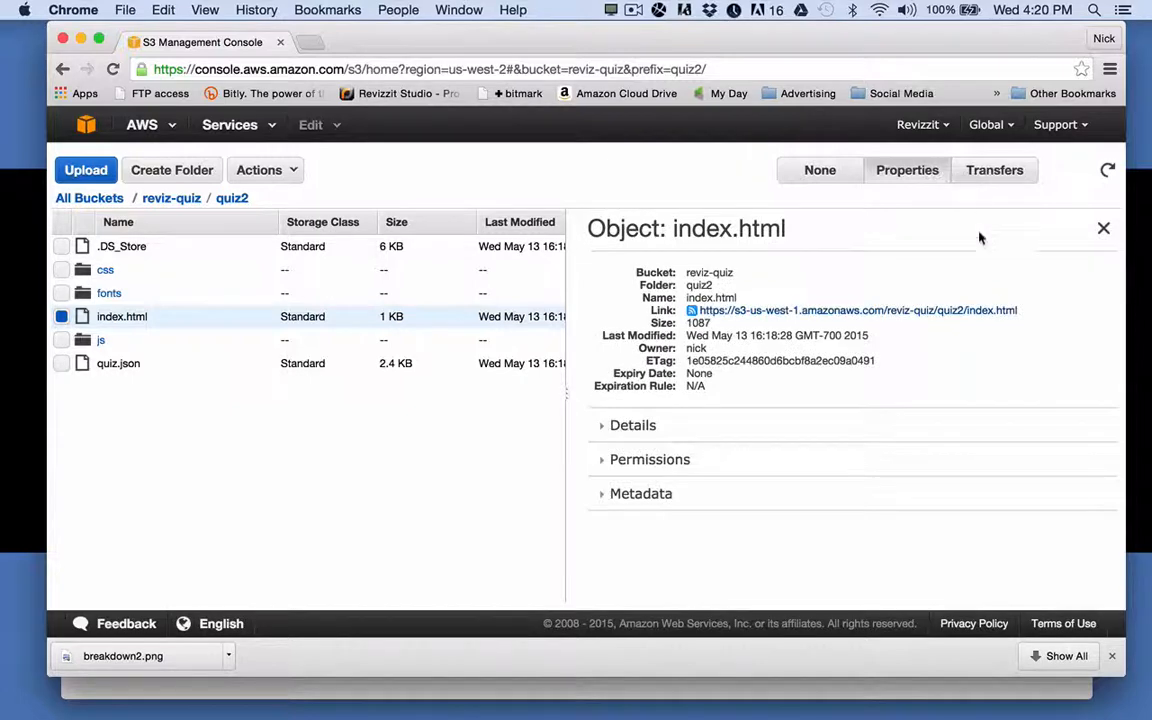
{"action": "left_click_drag", "start_coordinate": [1030, 304], "coordinate": [853, 312]}
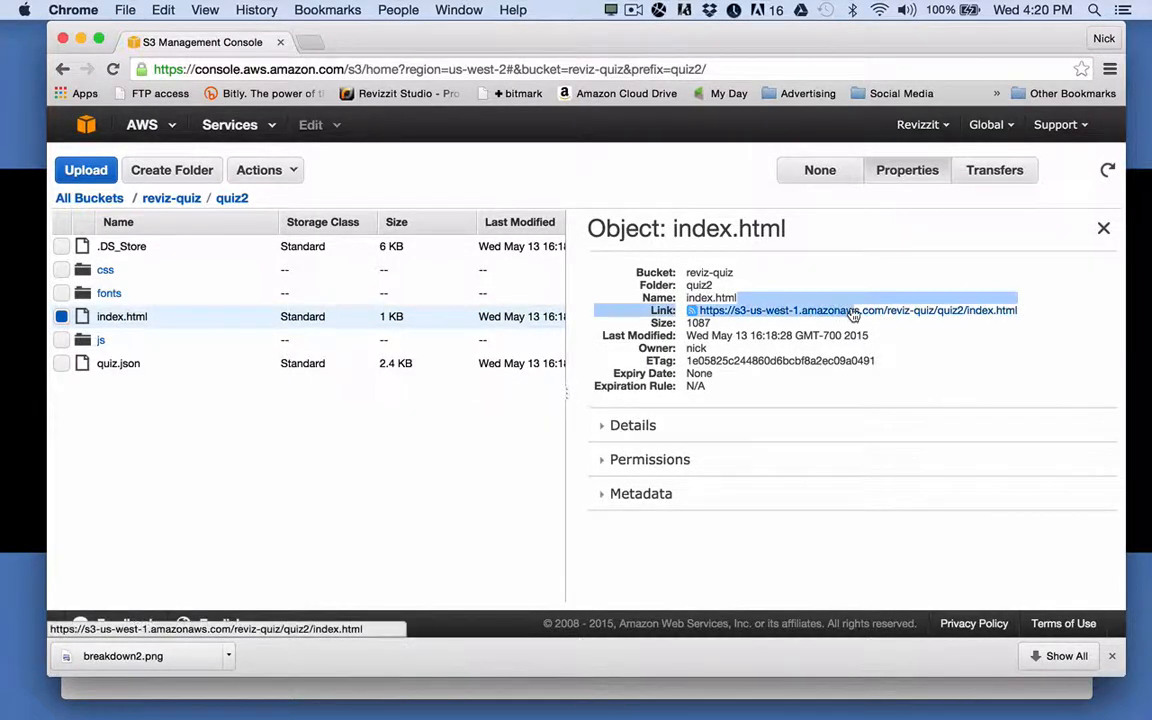
{"action": "left_click", "coordinate": [1085, 360]}
{"action": "left_click_drag", "start_coordinate": [1010, 315], "coordinate": [706, 318]}
{"action": "key", "text": "super+c"}
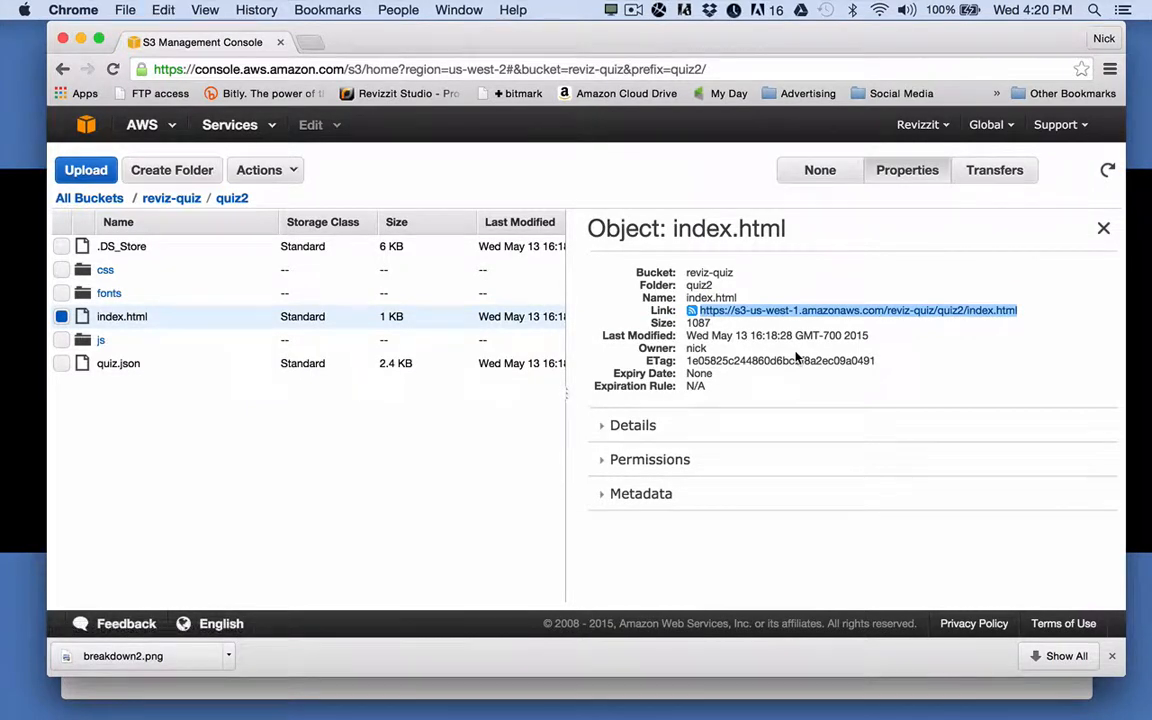
Switch to Finder and open e-course example-L2.pdf in Acrobat
{"action": "left_click_drag", "start_coordinate": [840, 34], "coordinate": [840, 64]}
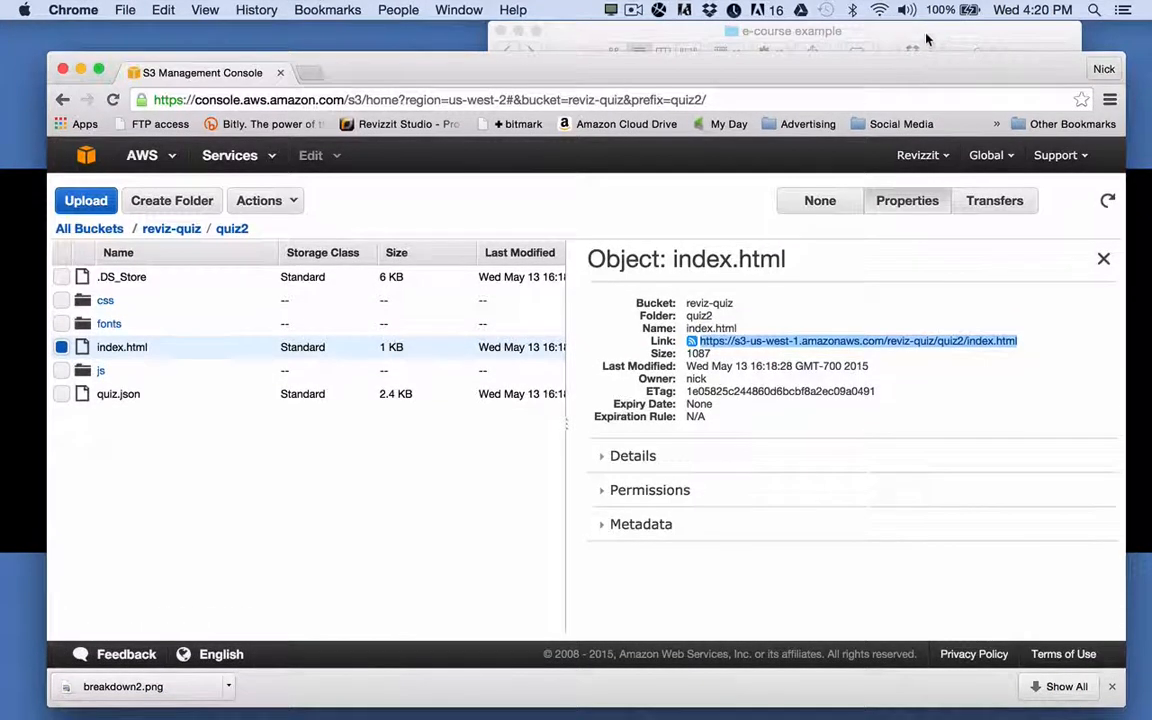
{"action": "left_click", "coordinate": [927, 34]}
{"action": "double_click", "coordinate": [691, 154]}
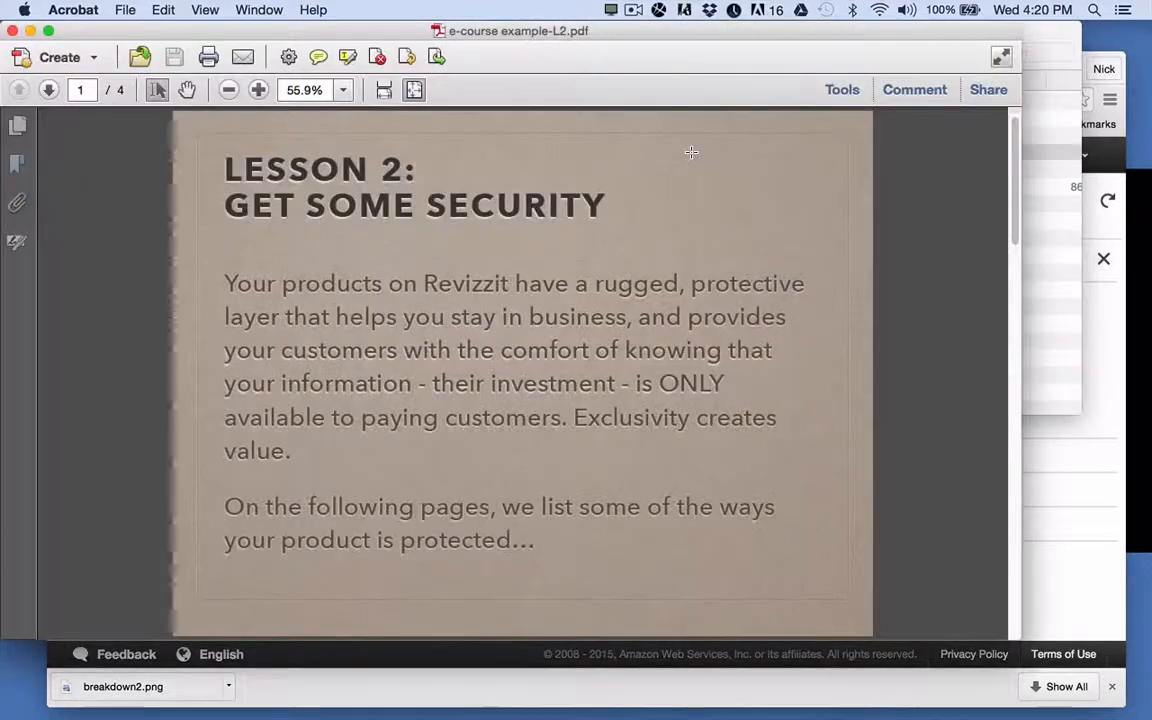
Create an invisible web page link over the Take the Quiz graphic on page 4 using the copied quiz2 link, and save the PDF
{"action": "left_click", "coordinate": [1013, 258]}
{"action": "left_click_drag", "start_coordinate": [1018, 307], "coordinate": [1008, 590]}
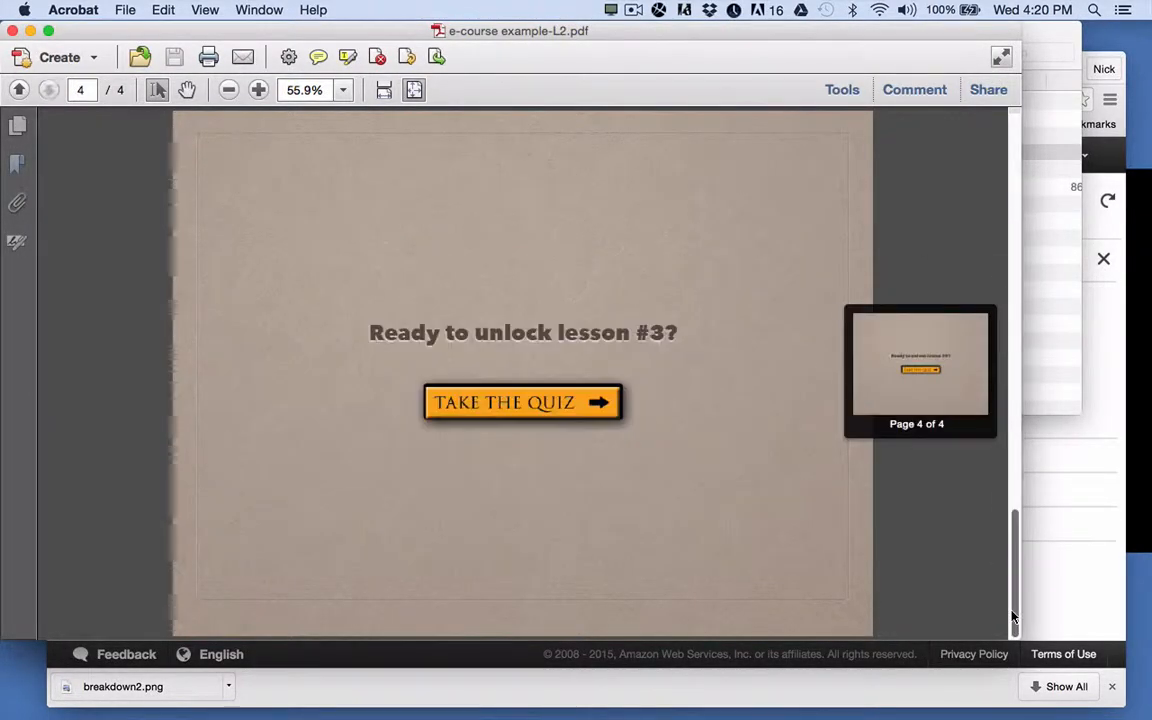
{"action": "left_click", "coordinate": [545, 404]}
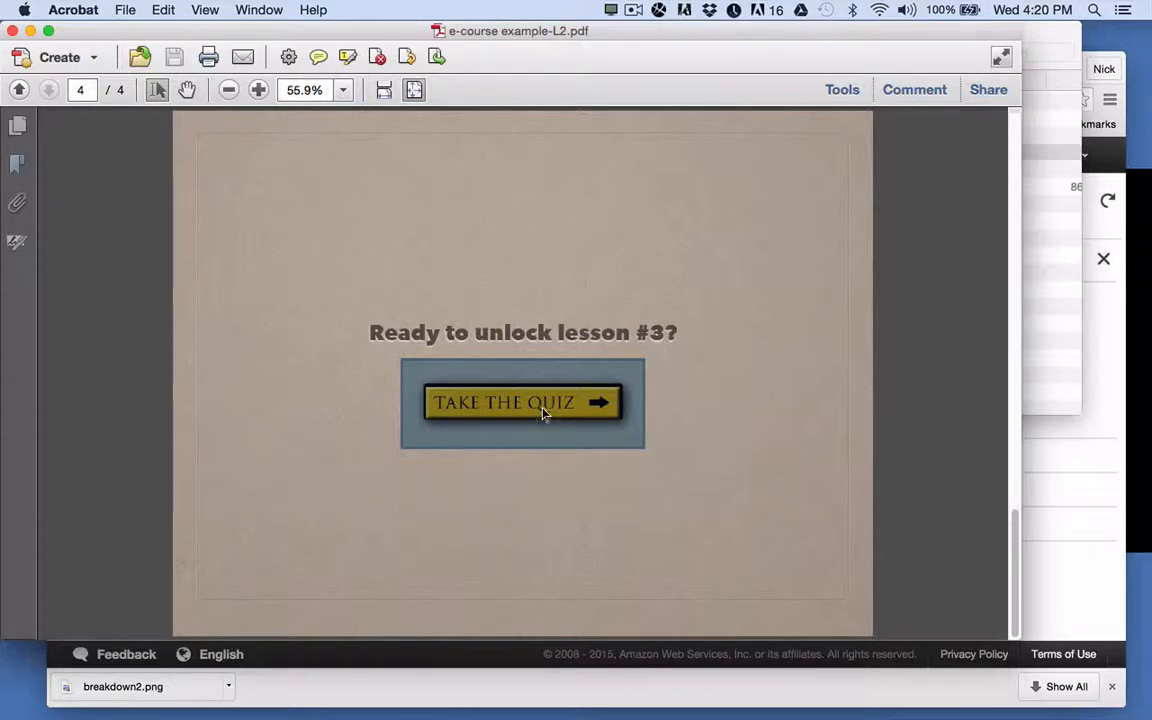
{"action": "right_click", "coordinate": [543, 409]}
{"action": "left_click", "coordinate": [570, 482]}
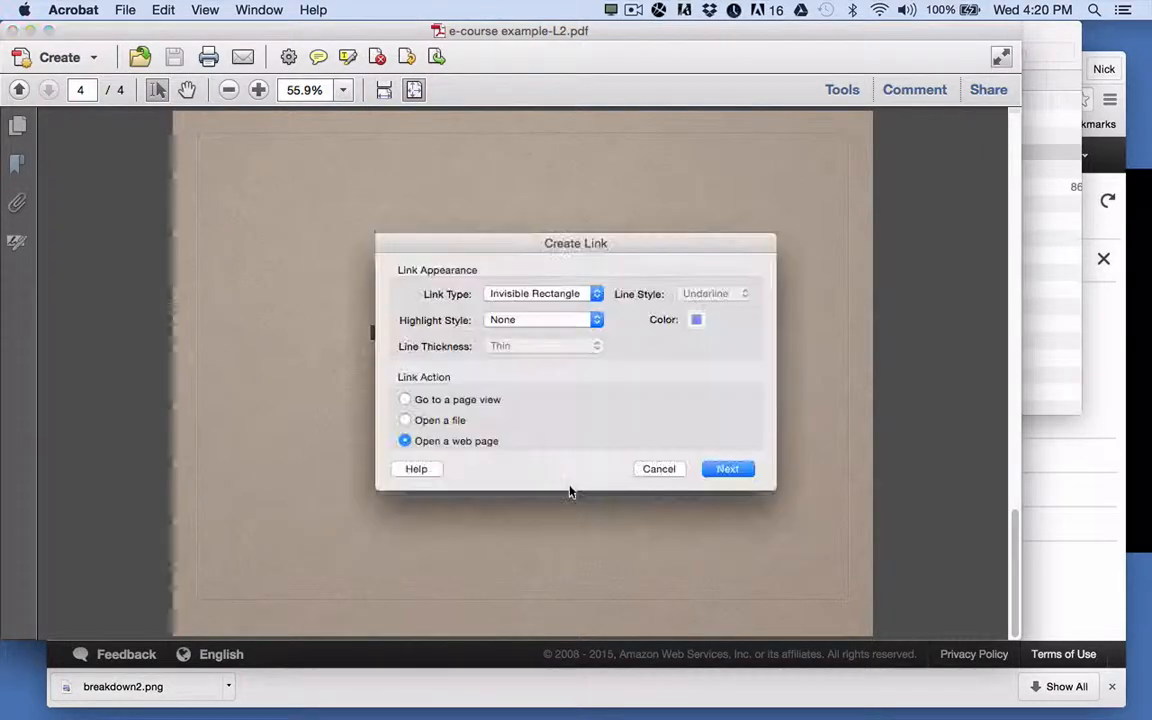
{"action": "left_click", "coordinate": [726, 469]}
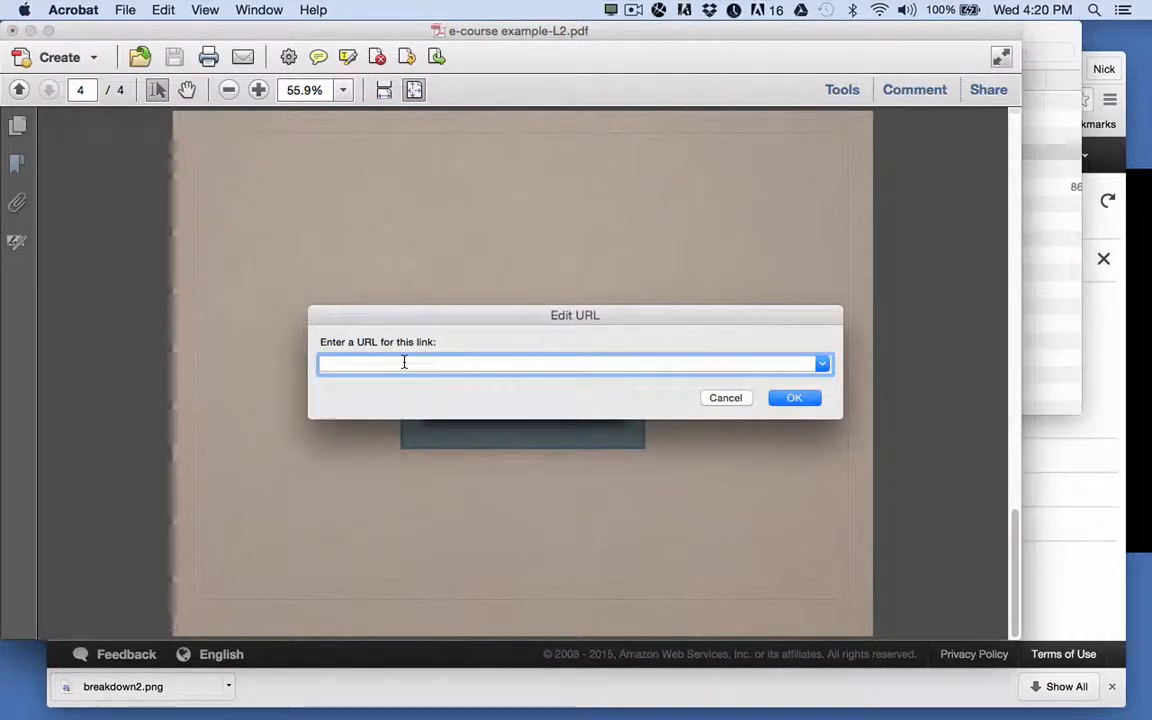
{"action": "key", "text": "super+v"}
{"action": "left_click", "coordinate": [796, 398]}
{"action": "key", "text": "super+s"}
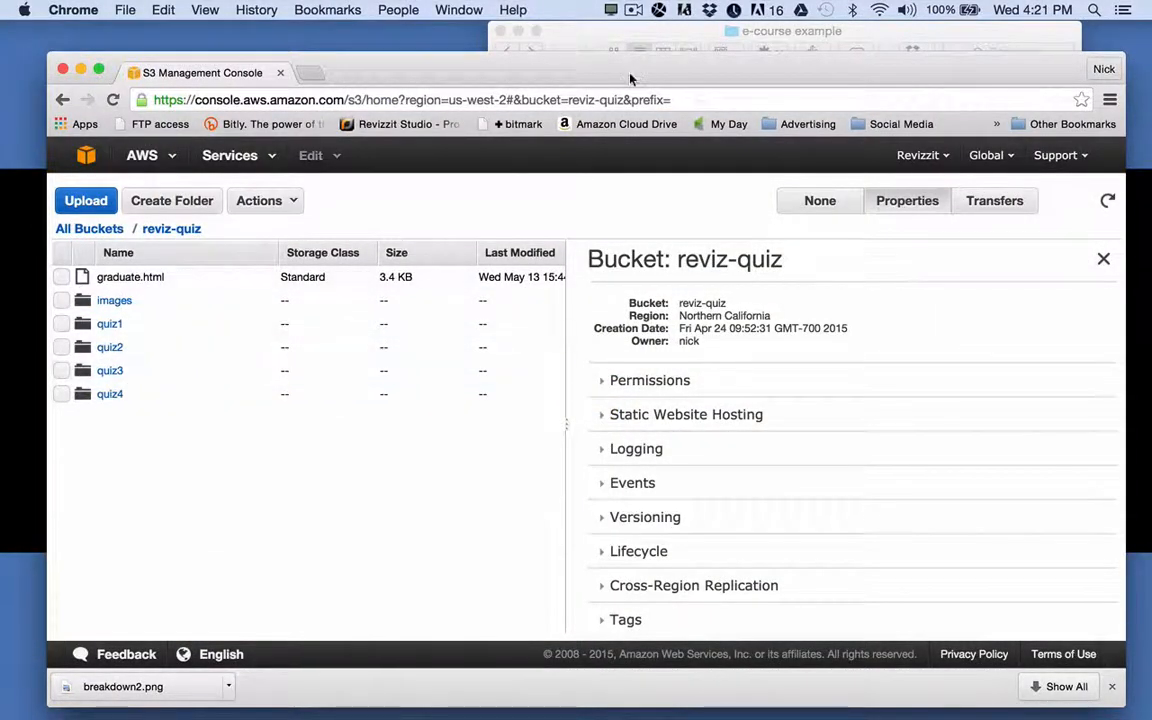
Switch to Finder and move the quiz4 folder in e-course example to the Trash
{"action": "left_click", "coordinate": [565, 32]}
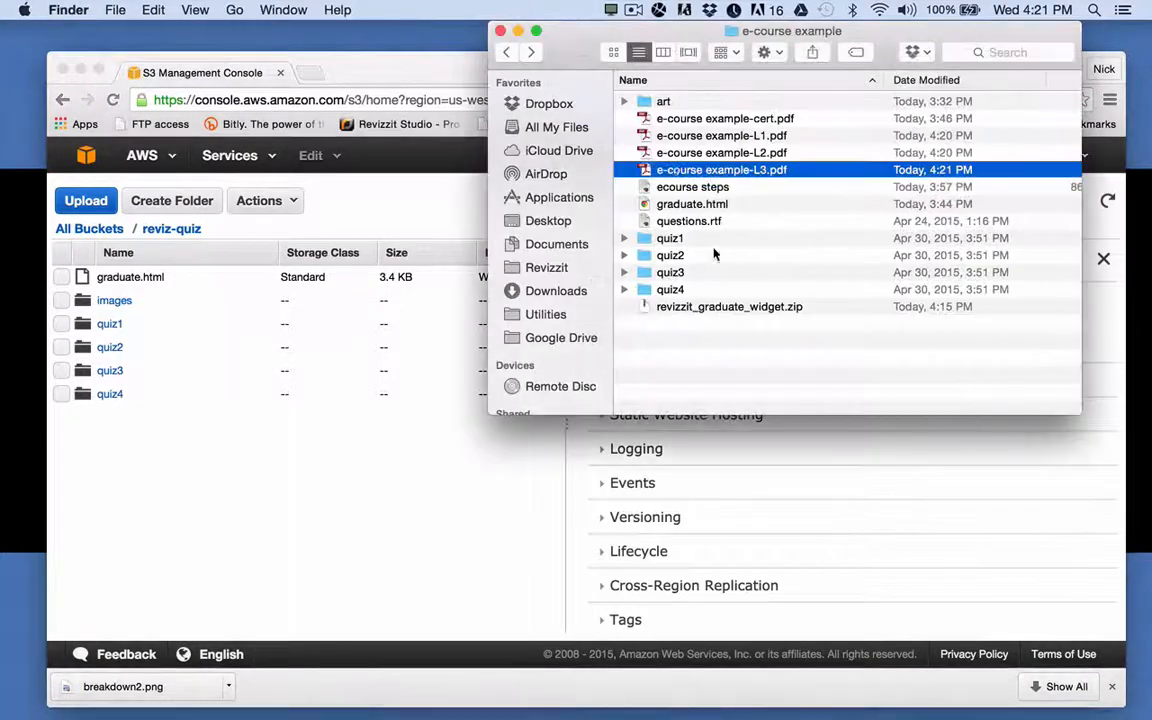
{"action": "left_click", "coordinate": [644, 294]}
{"action": "right_click", "coordinate": [645, 294]}
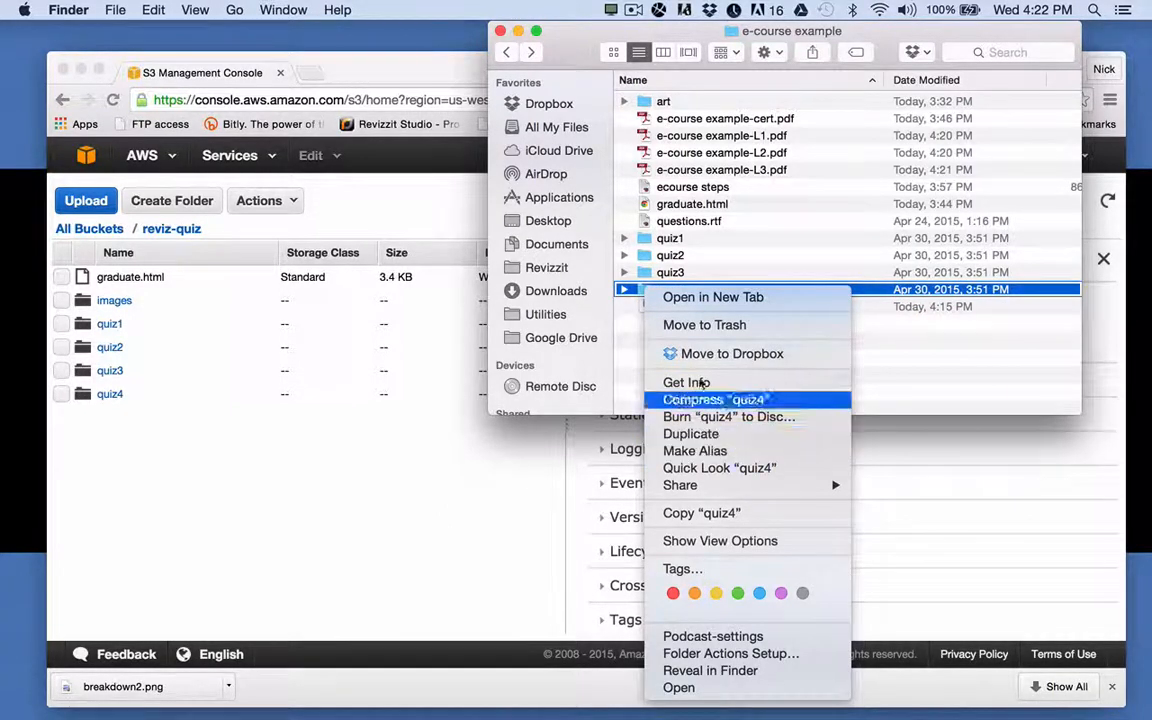
{"action": "left_click", "coordinate": [704, 325]}
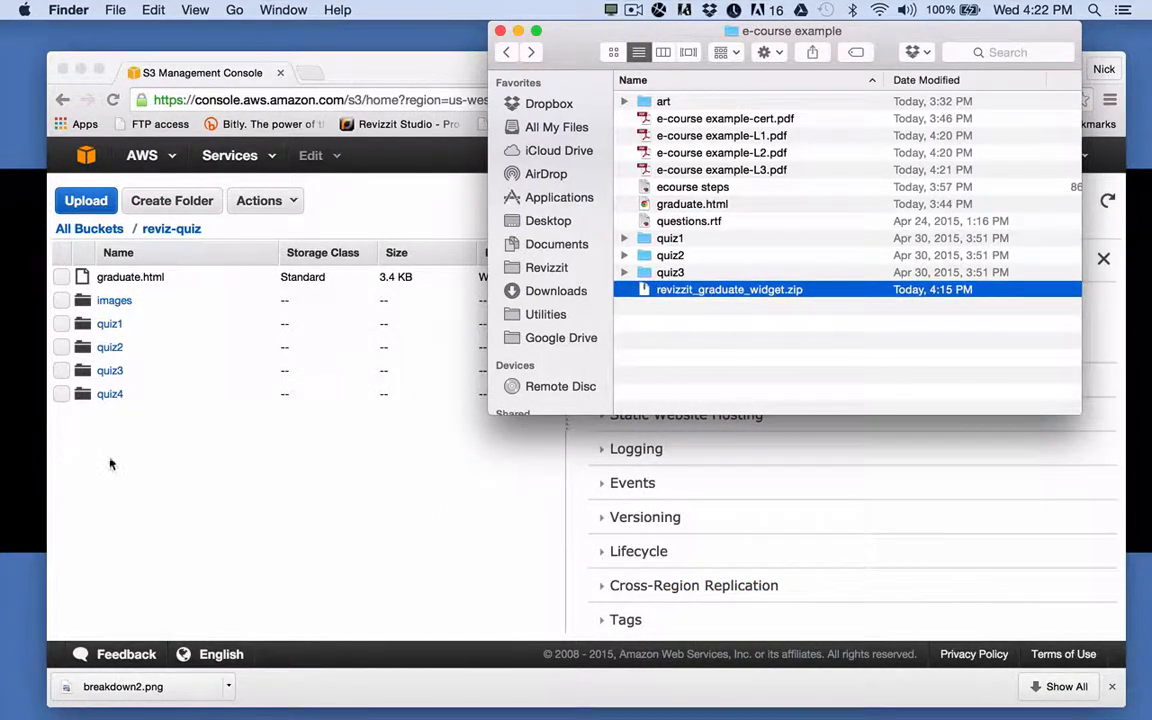
Switch to the S3 console in Chrome, delete the quiz4 folder from the reviz-quiz bucket and refresh the listing
{"action": "left_click", "coordinate": [95, 414]}
{"action": "left_click", "coordinate": [61, 394]}
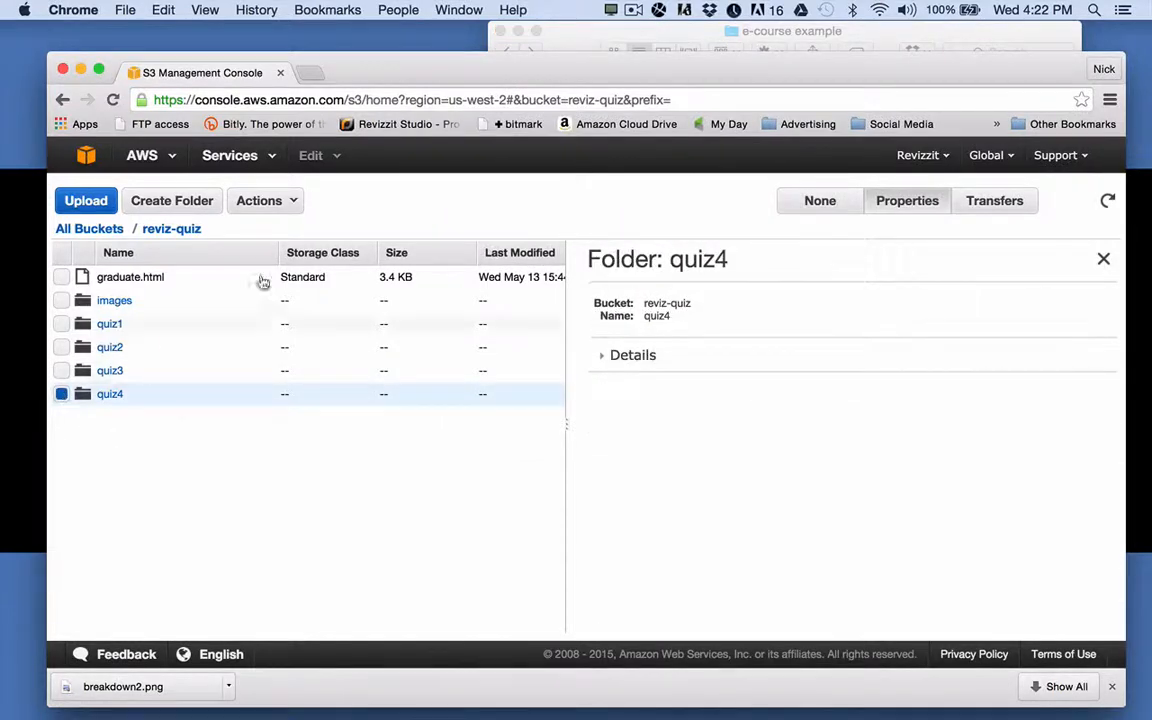
{"action": "left_click", "coordinate": [265, 202]}
{"action": "left_click", "coordinate": [284, 395]}
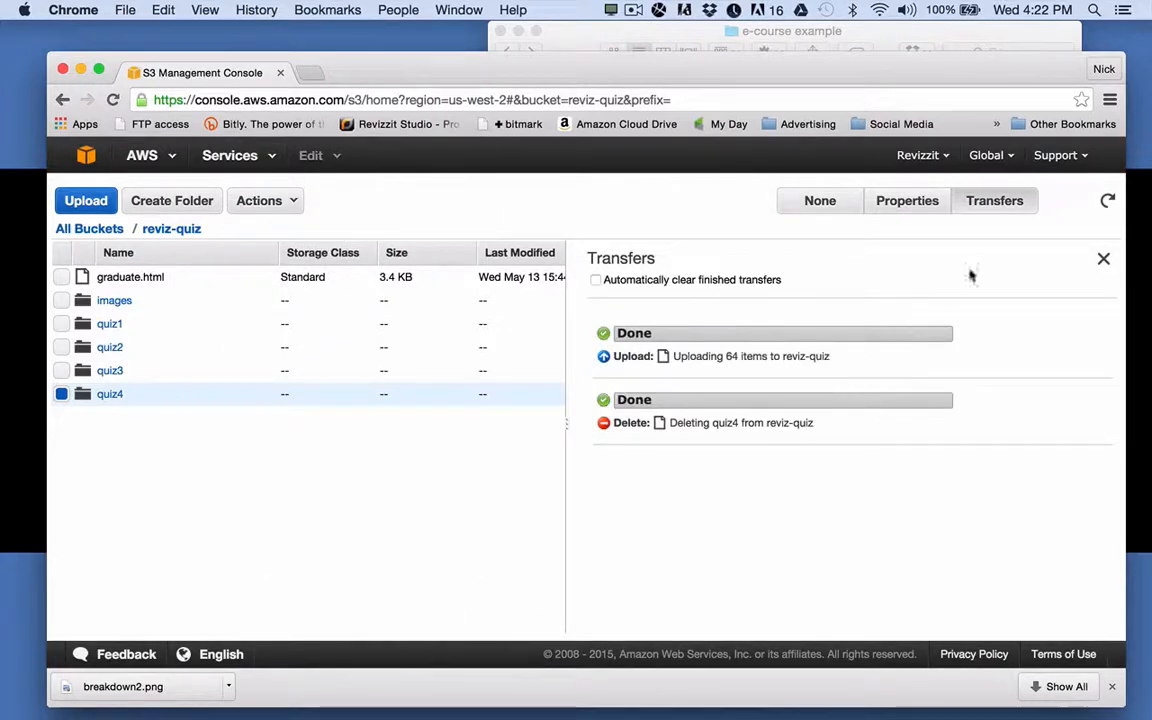
{"action": "left_click", "coordinate": [1107, 201]}
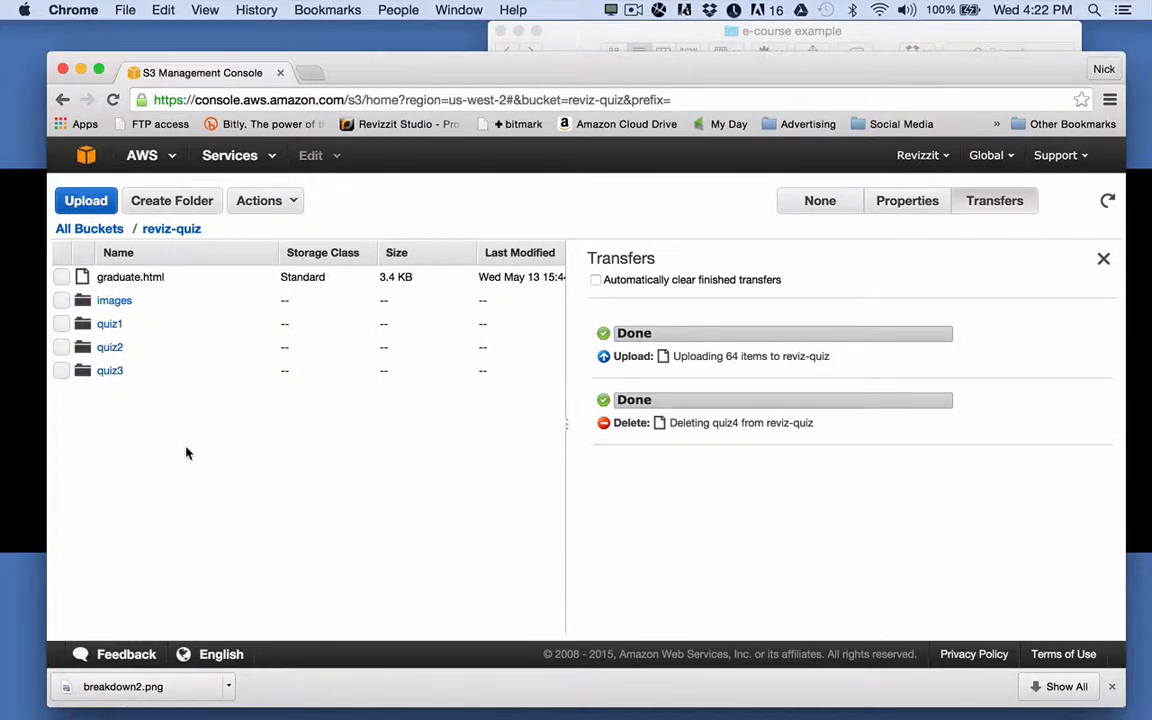
Switch to Finder and go through the lesson PDFs L1, L2 and L3 in the e-course example folder
{"action": "left_click", "coordinate": [612, 40]}
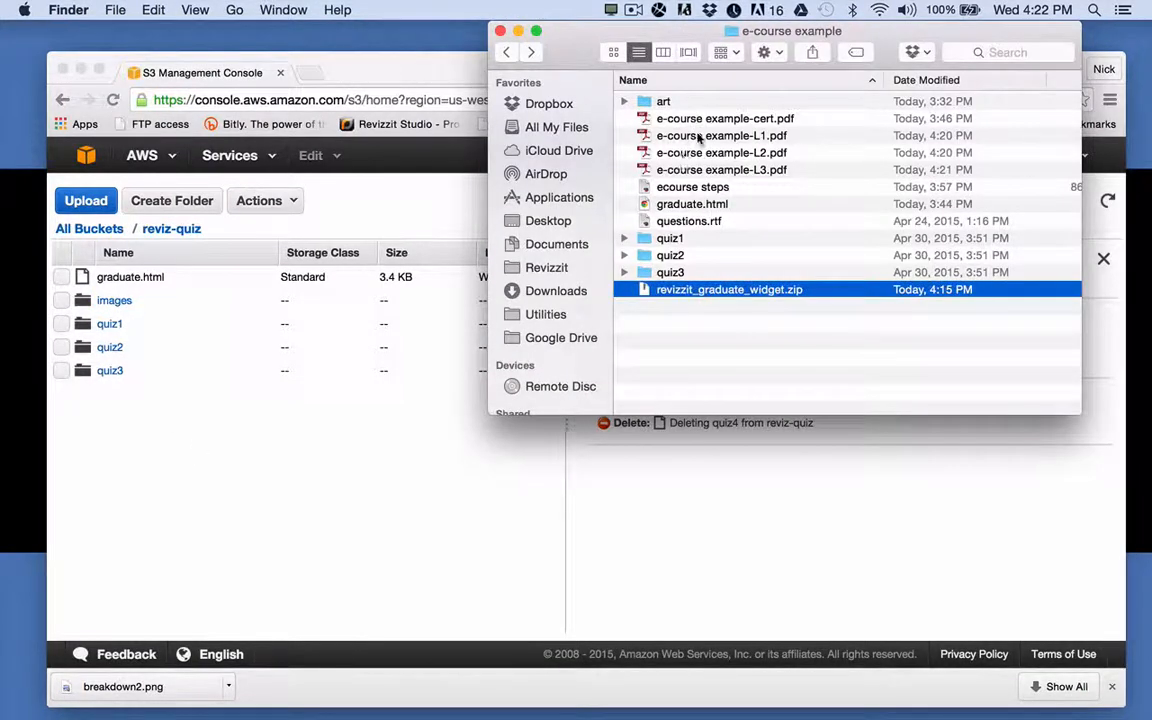
{"action": "left_click", "coordinate": [699, 137]}
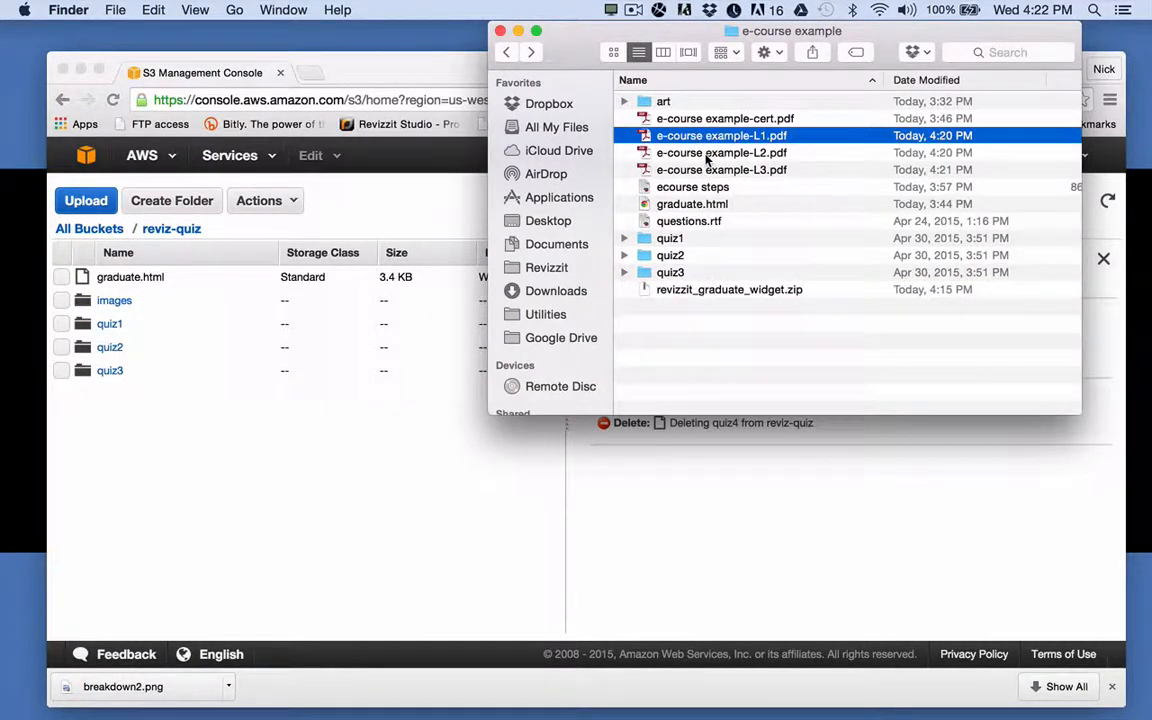
{"action": "left_click", "coordinate": [706, 158]}
{"action": "left_click", "coordinate": [706, 170]}
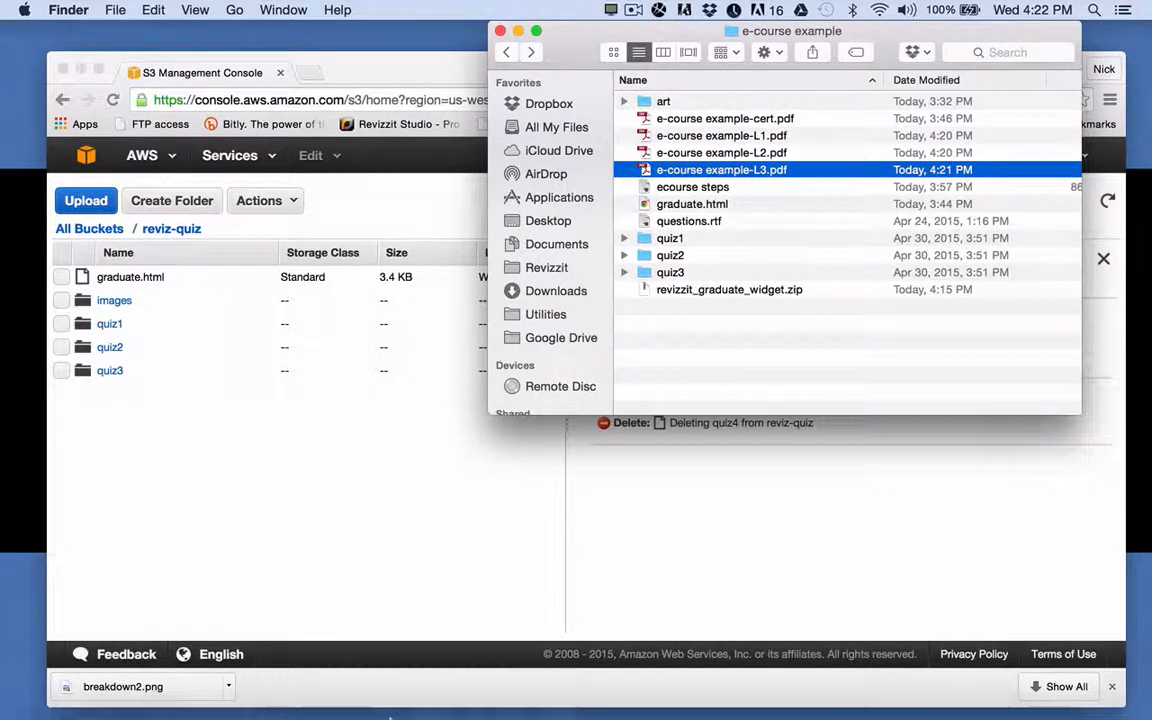
Switch to the ecourse steps document in TextEdit and review step 3 on the Mac/PC and iPad course openers
{"action": "mouse_move", "coordinate": [465, 705]}
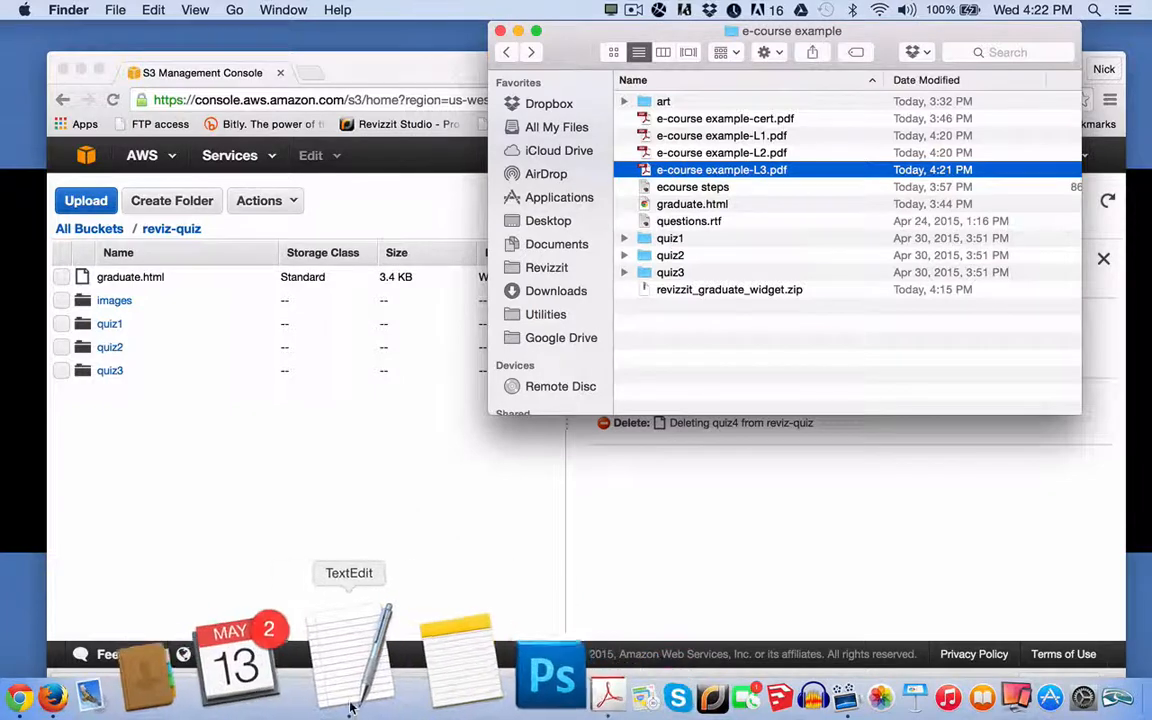
{"action": "left_click", "coordinate": [350, 708]}
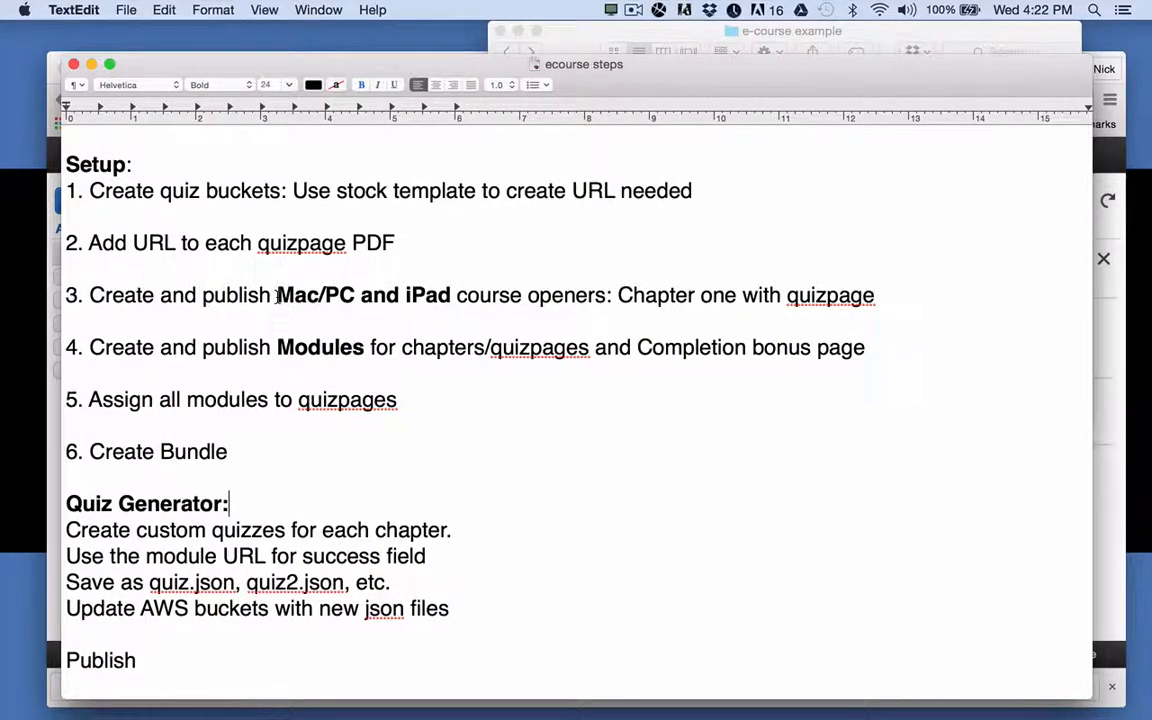
{"action": "left_click_drag", "start_coordinate": [277, 295], "coordinate": [447, 289]}
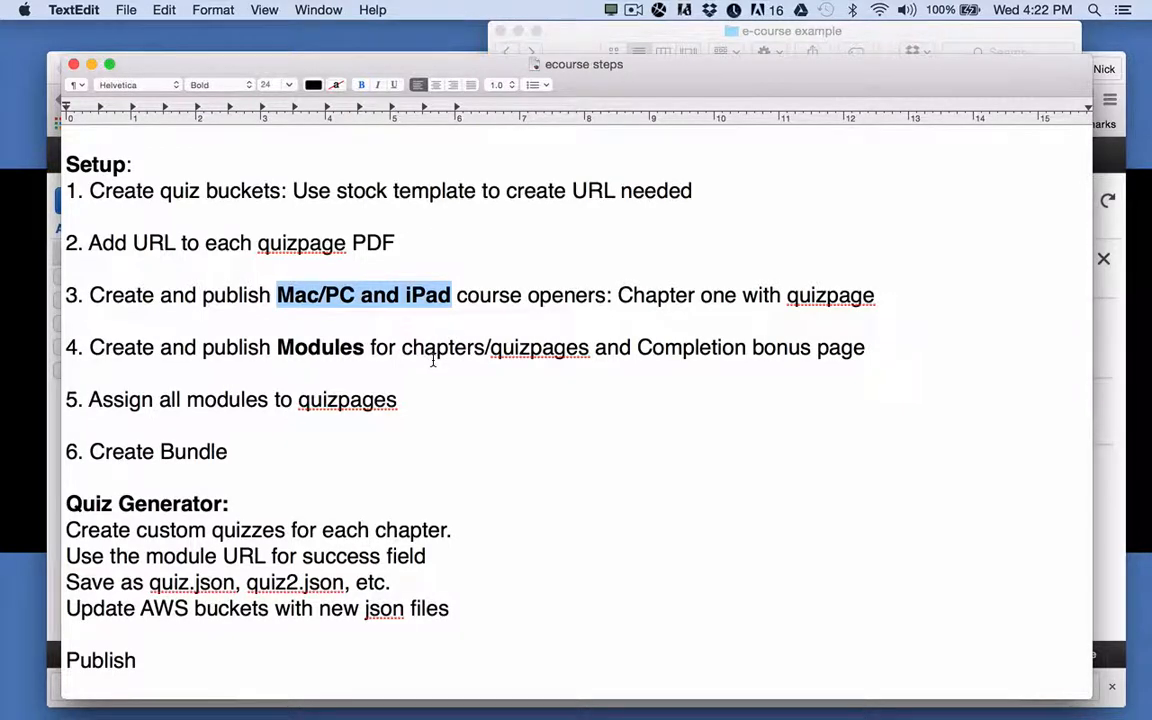
{"action": "left_click", "coordinate": [400, 300]}
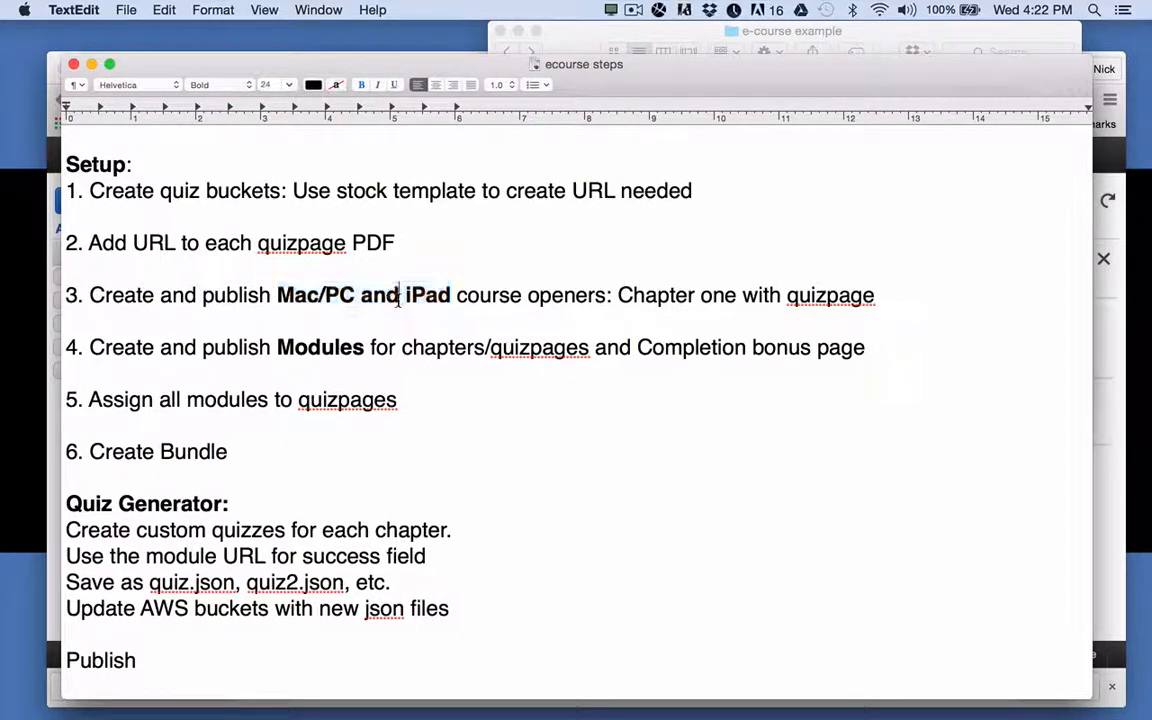
Switch to Revizzit Studio in Firefox and start a Mac/PC product titled Revizzit E-course Example with a retail price of 0
{"action": "mouse_move", "coordinate": [1073, 715]}
{"action": "left_click", "coordinate": [1038, 674]}
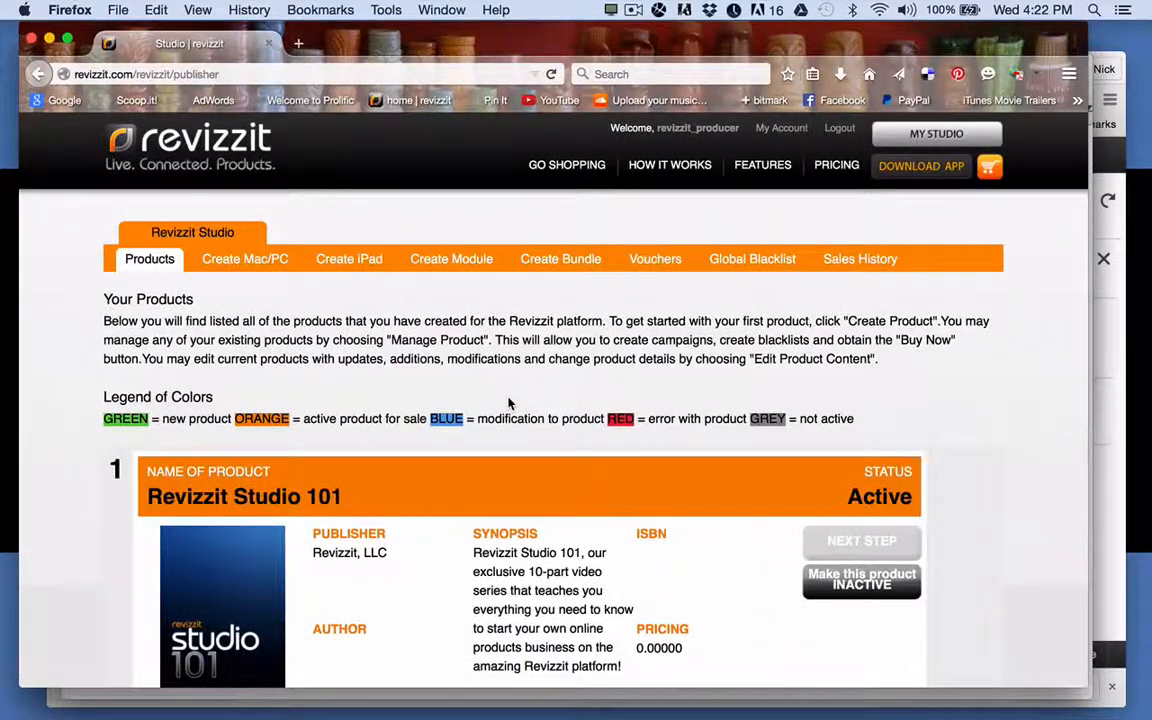
{"action": "left_click", "coordinate": [262, 268]}
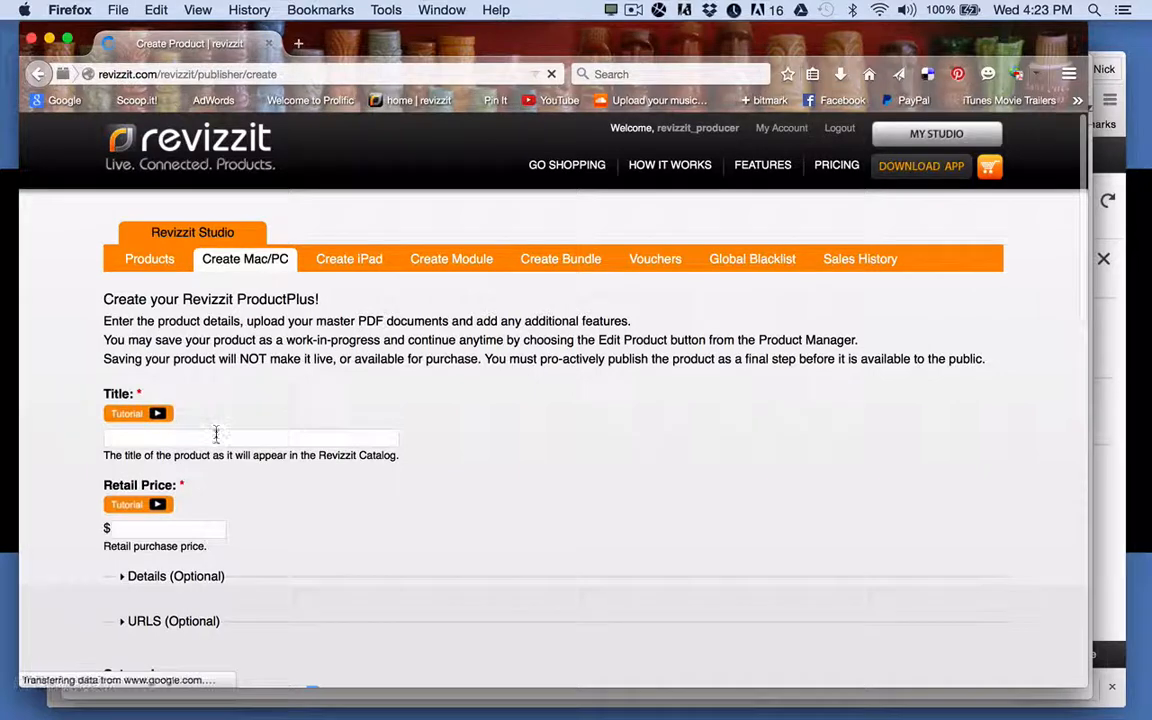
{"action": "left_click", "coordinate": [216, 437]}
{"action": "type", "text": "Revizzit E-course E"}
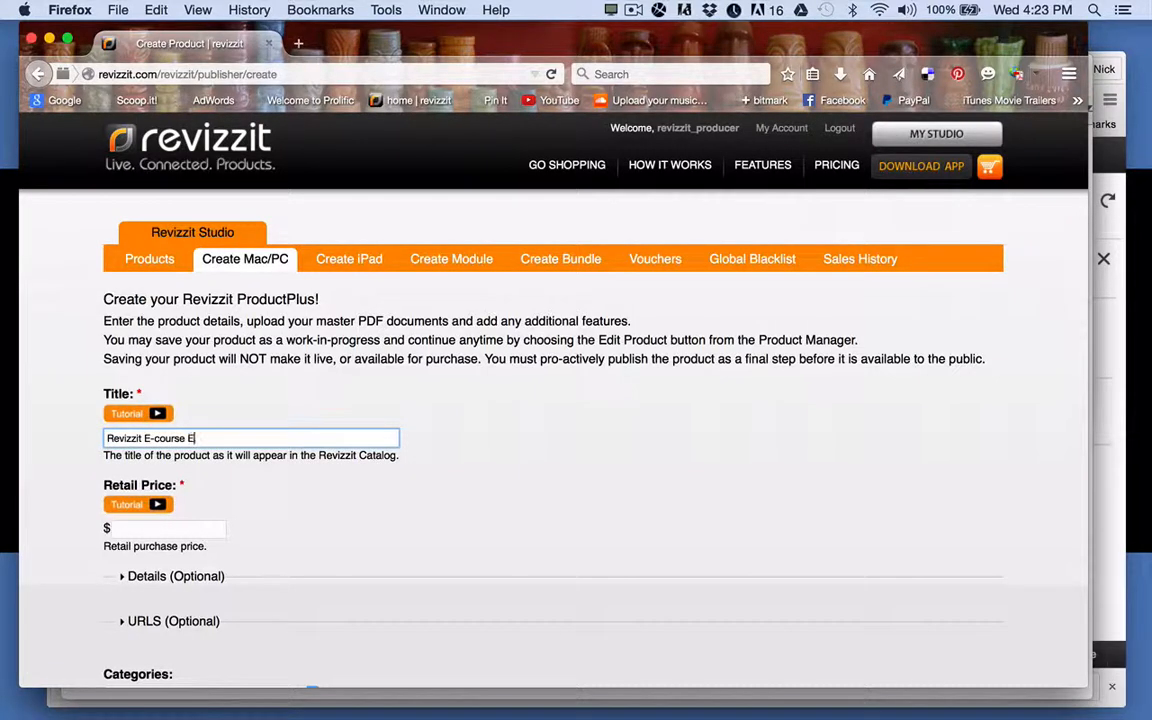
{"action": "type", "text": "mple"}
{"action": "left_click", "coordinate": [176, 529]}
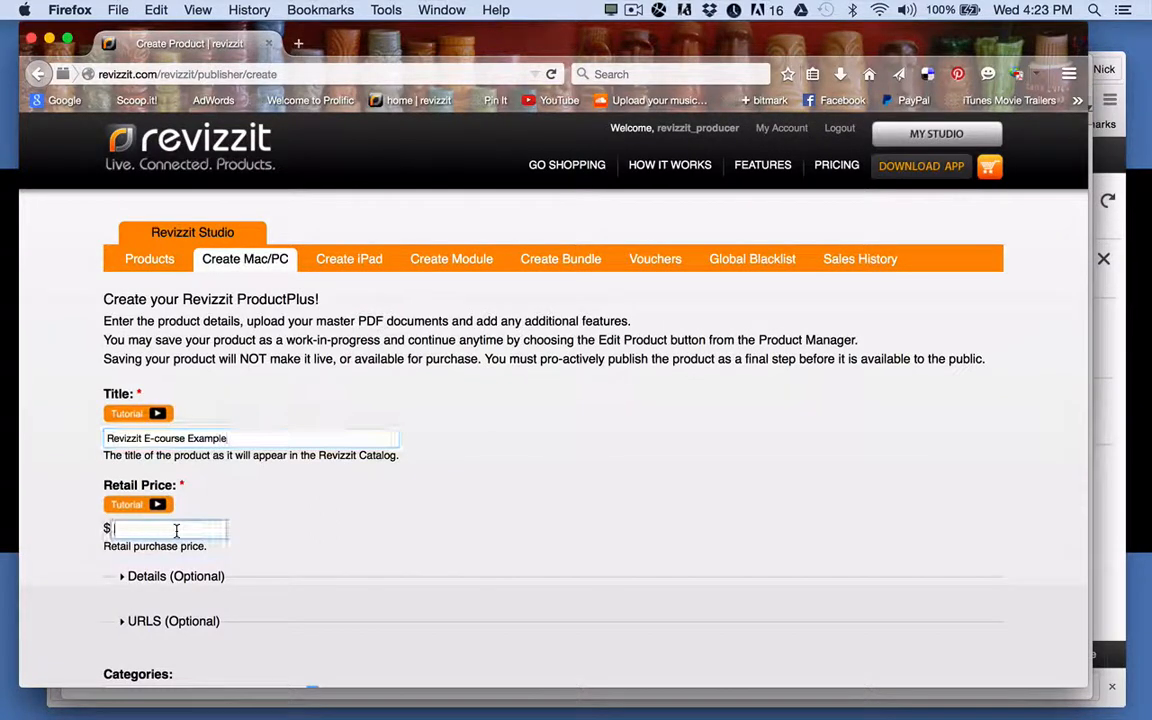
{"action": "type", "text": "0"}
{"action": "left_click", "coordinate": [432, 537]}
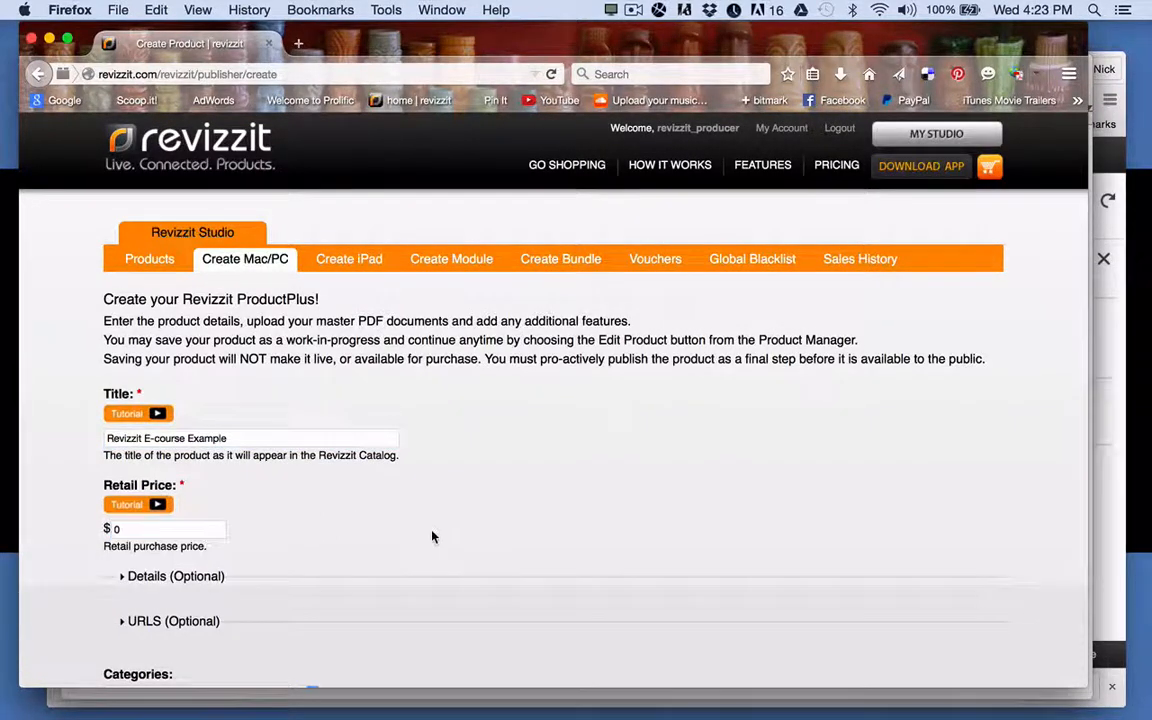
Upload all pages of e-course example-L1.pdf to the Mac/PC product and save the product
{"action": "scroll", "coordinate": [432, 537], "scroll_direction": "down", "scroll_amount": 5}
{"action": "scroll", "coordinate": [432, 537], "scroll_direction": "down", "scroll_amount": 7}
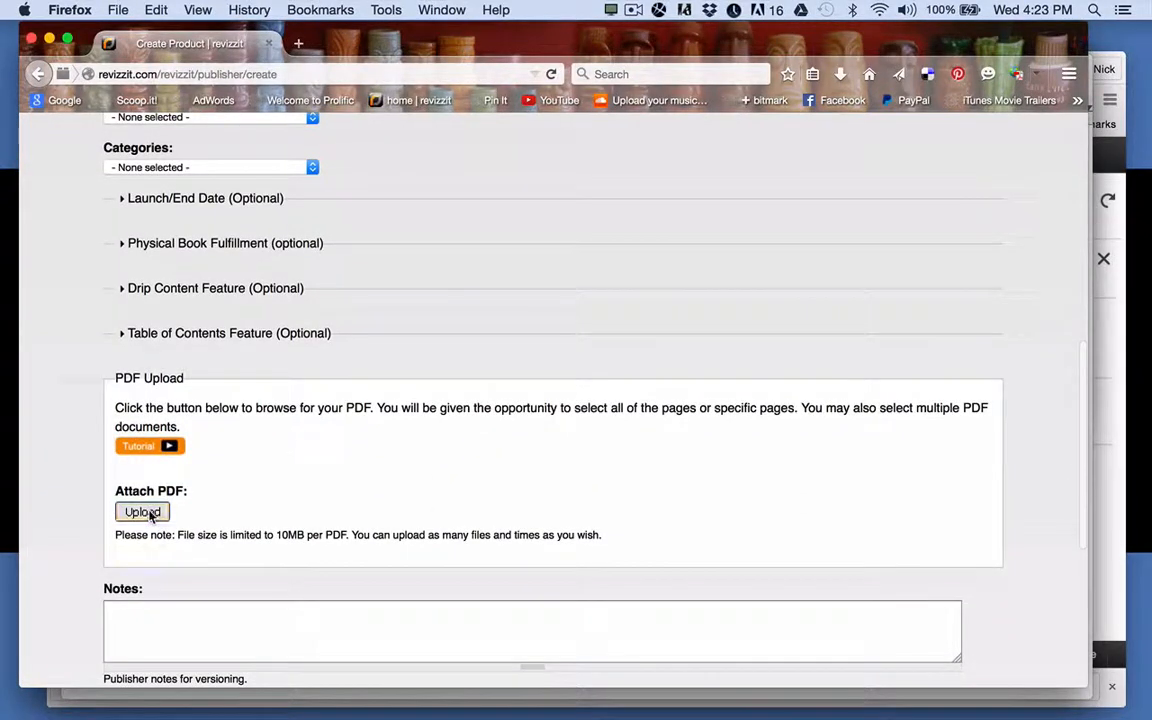
{"action": "left_click", "coordinate": [145, 511]}
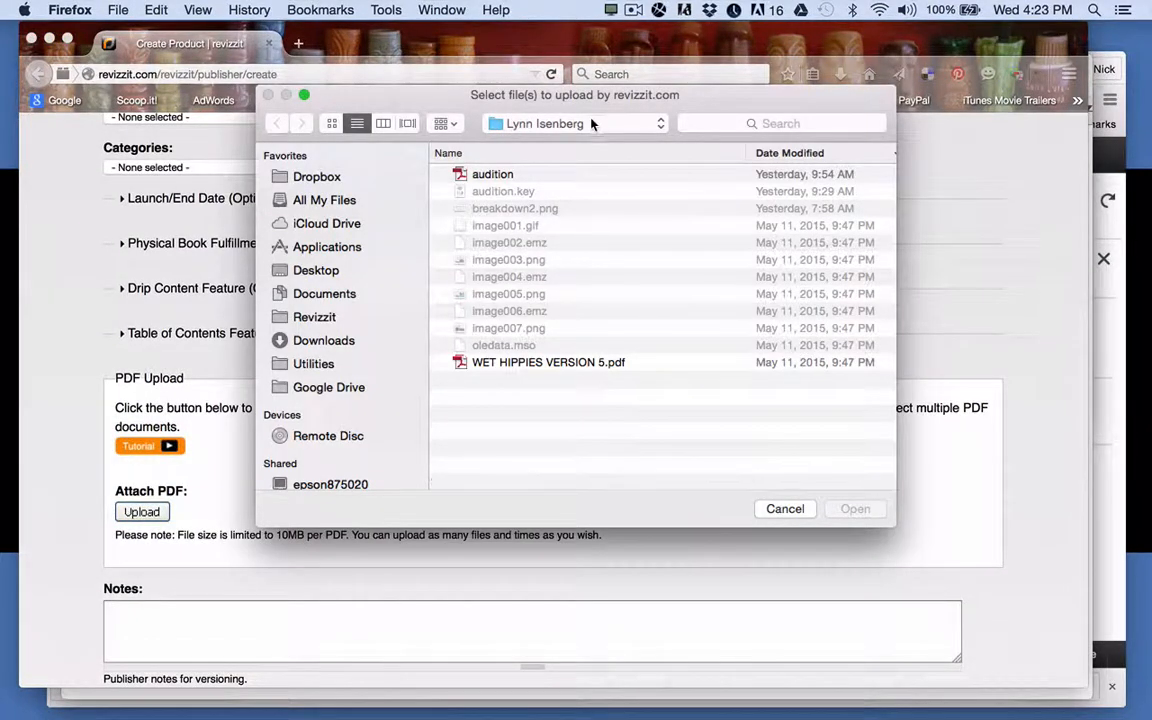
{"action": "left_click", "coordinate": [590, 123]}
{"action": "left_click", "coordinate": [579, 147]}
{"action": "double_click", "coordinate": [553, 175]}
{"action": "double_click", "coordinate": [550, 210]}
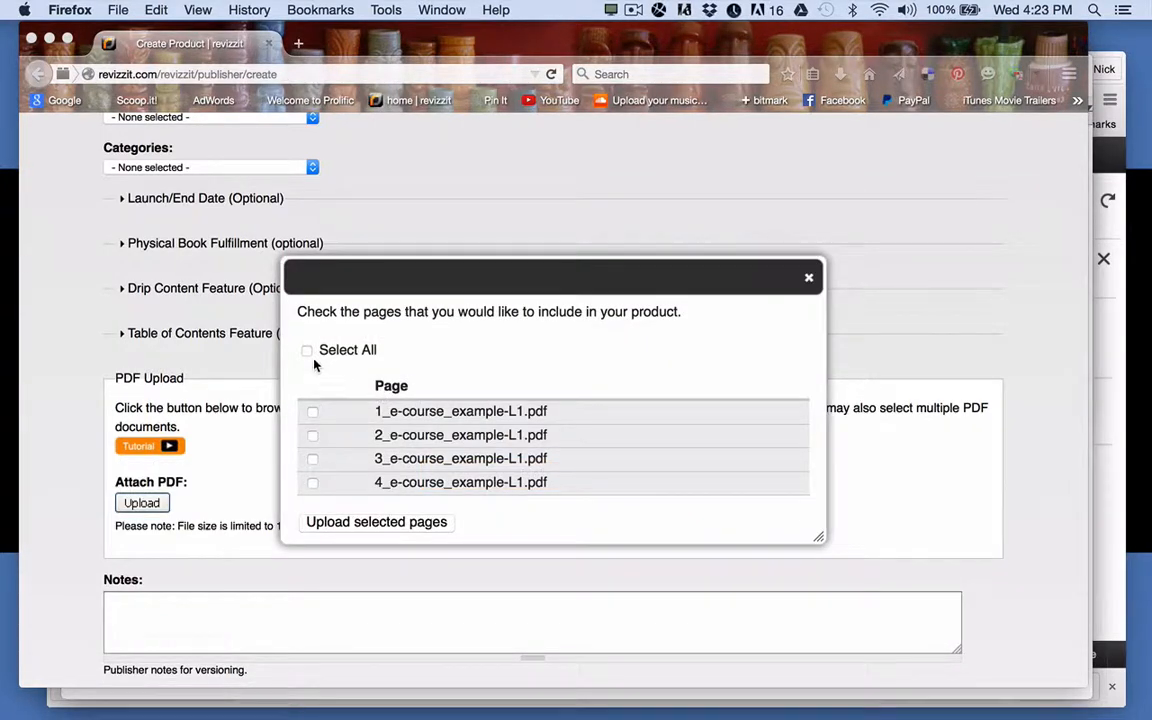
{"action": "left_click", "coordinate": [307, 351]}
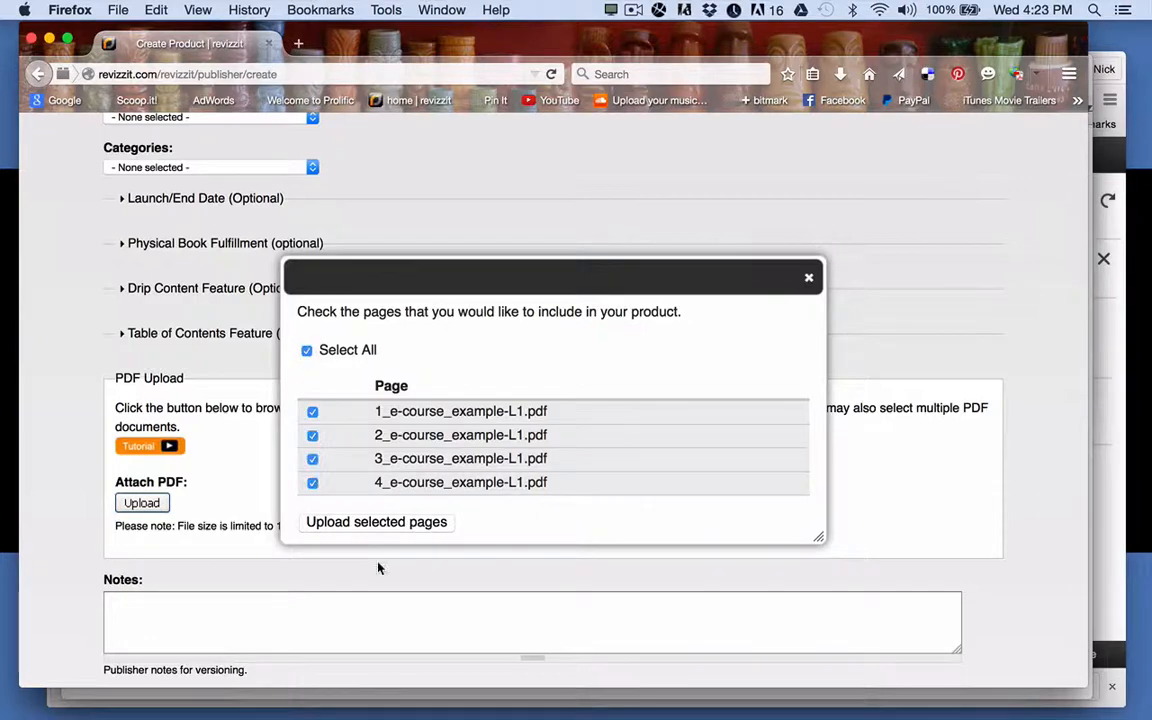
{"action": "left_click", "coordinate": [379, 524]}
{"action": "scroll", "coordinate": [380, 586], "scroll_direction": "down", "scroll_amount": 5}
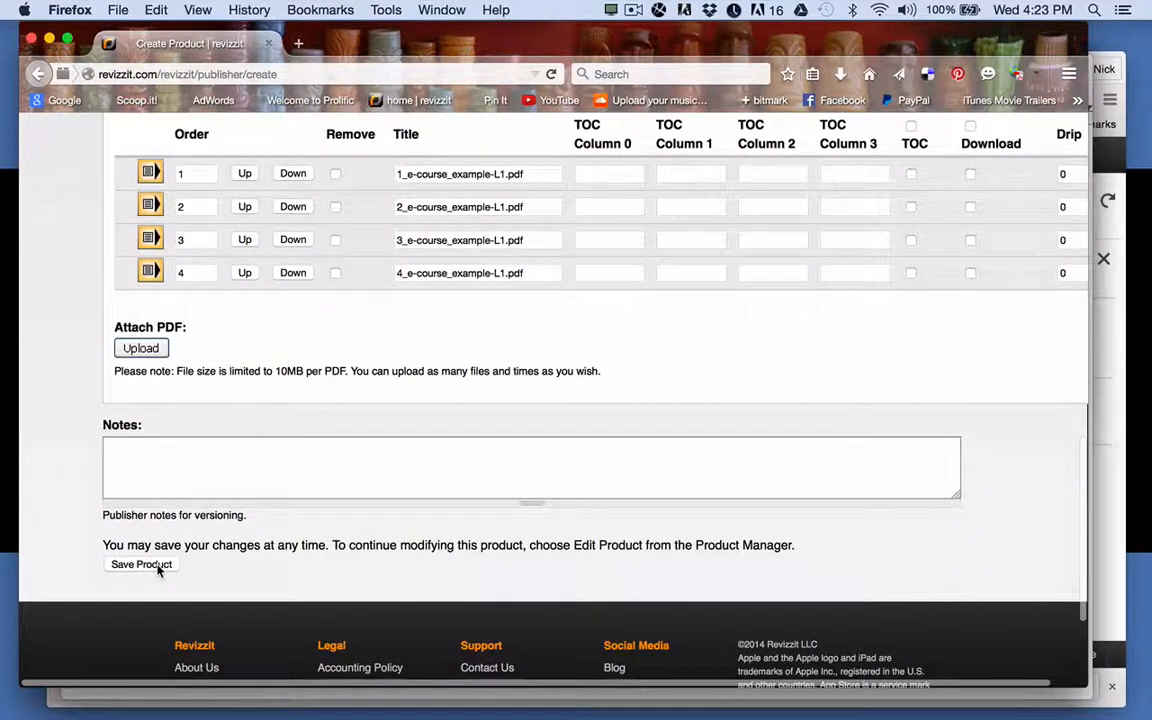
{"action": "left_click", "coordinate": [150, 565]}
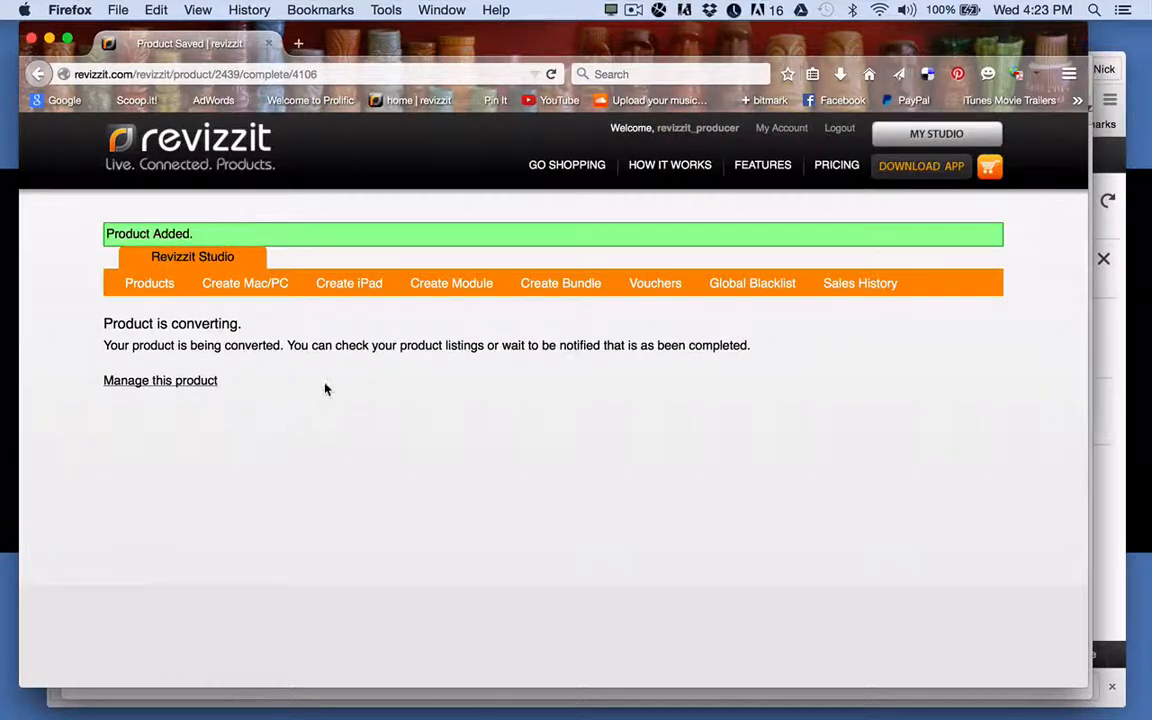
Start an iPad product titled Revizzit E-course Example - iPad with a retail price of 0
{"action": "left_click", "coordinate": [360, 287]}
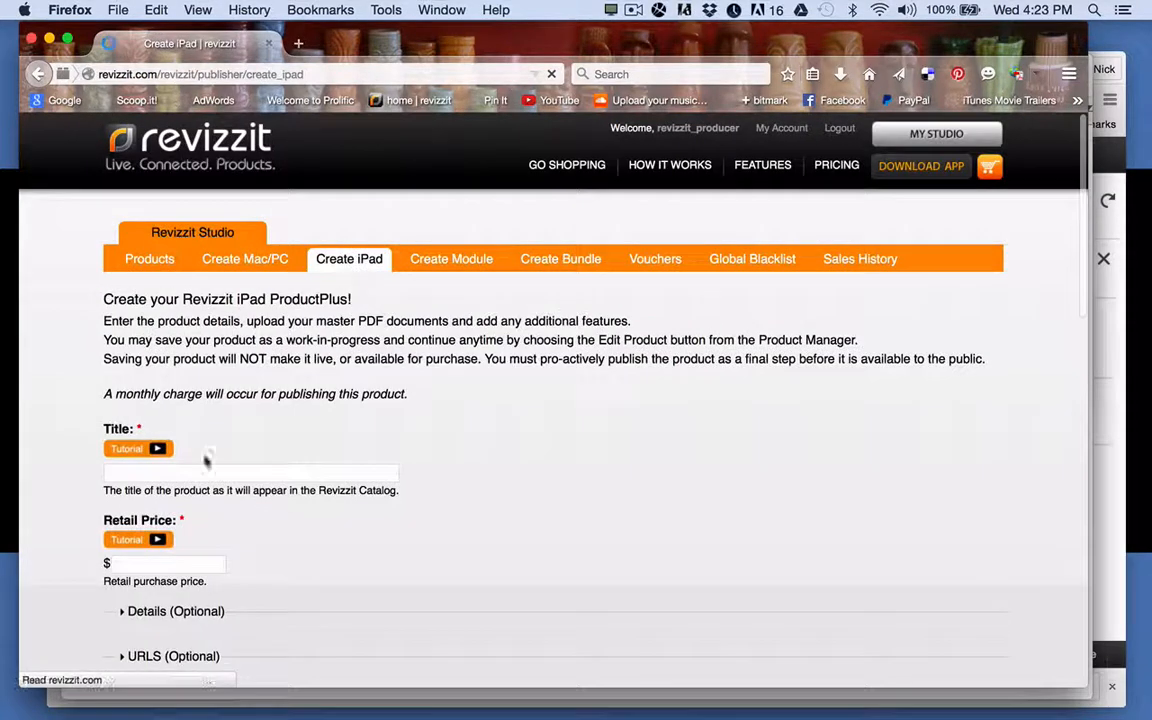
{"action": "left_click", "coordinate": [194, 477]}
{"action": "type", "text": "R"}
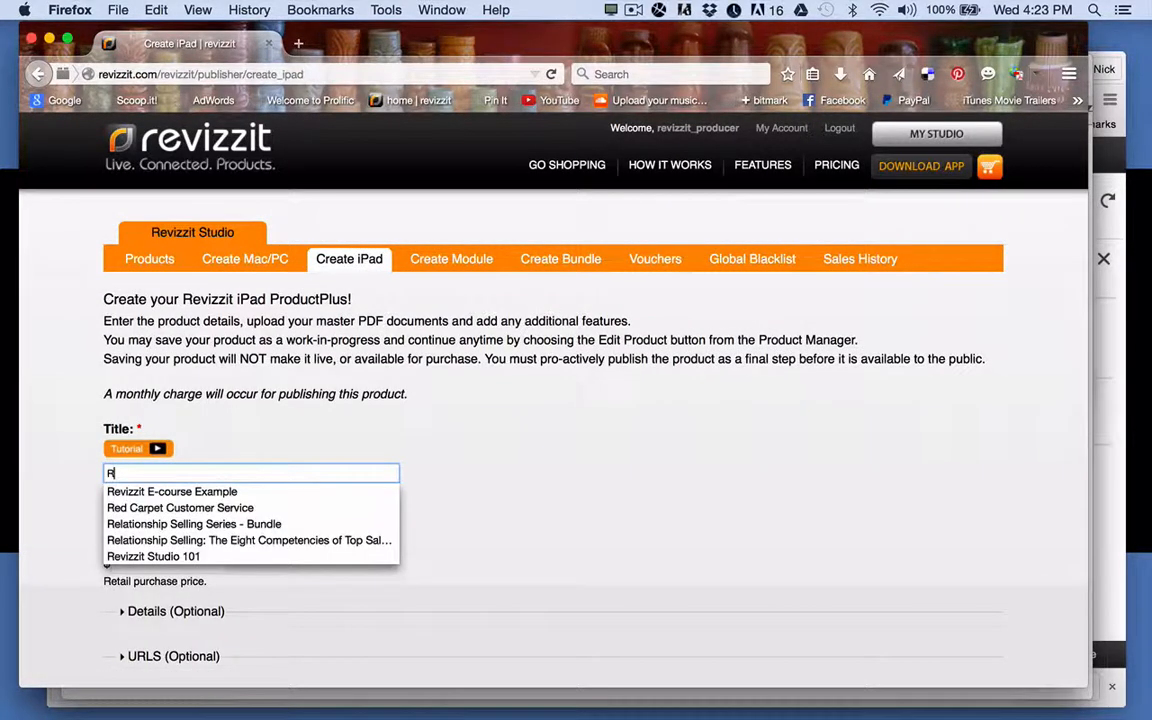
{"action": "type", "text": "evizzit"}
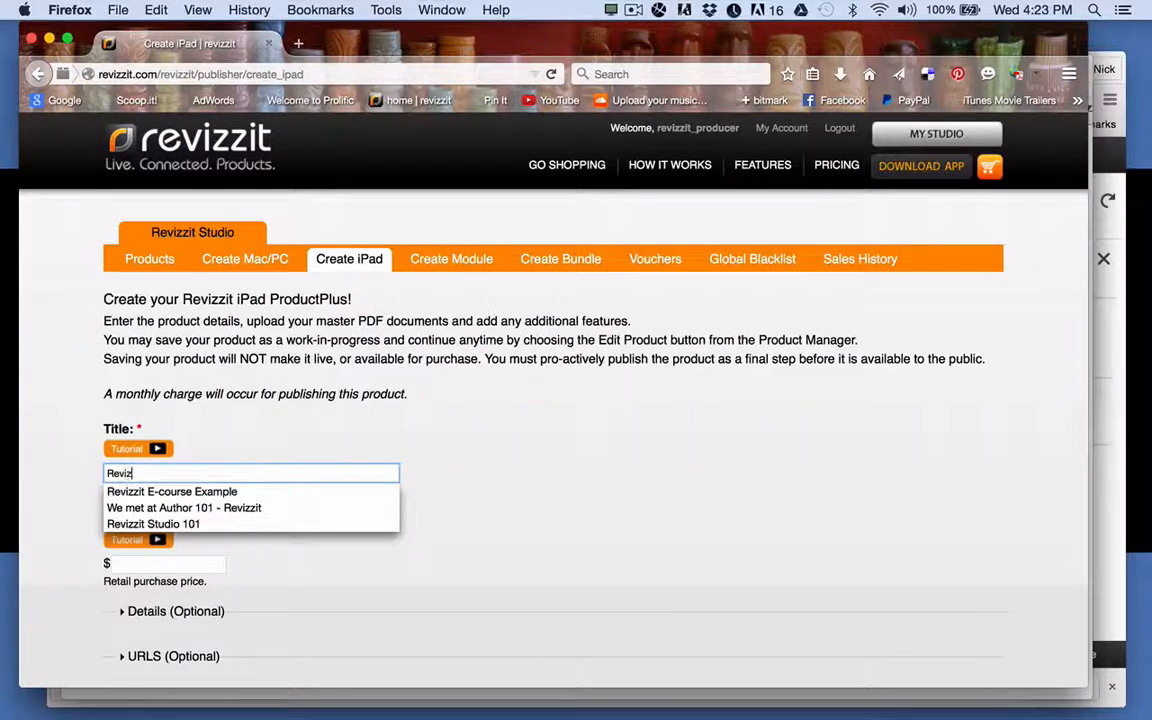
{"action": "left_click", "coordinate": [213, 492]}
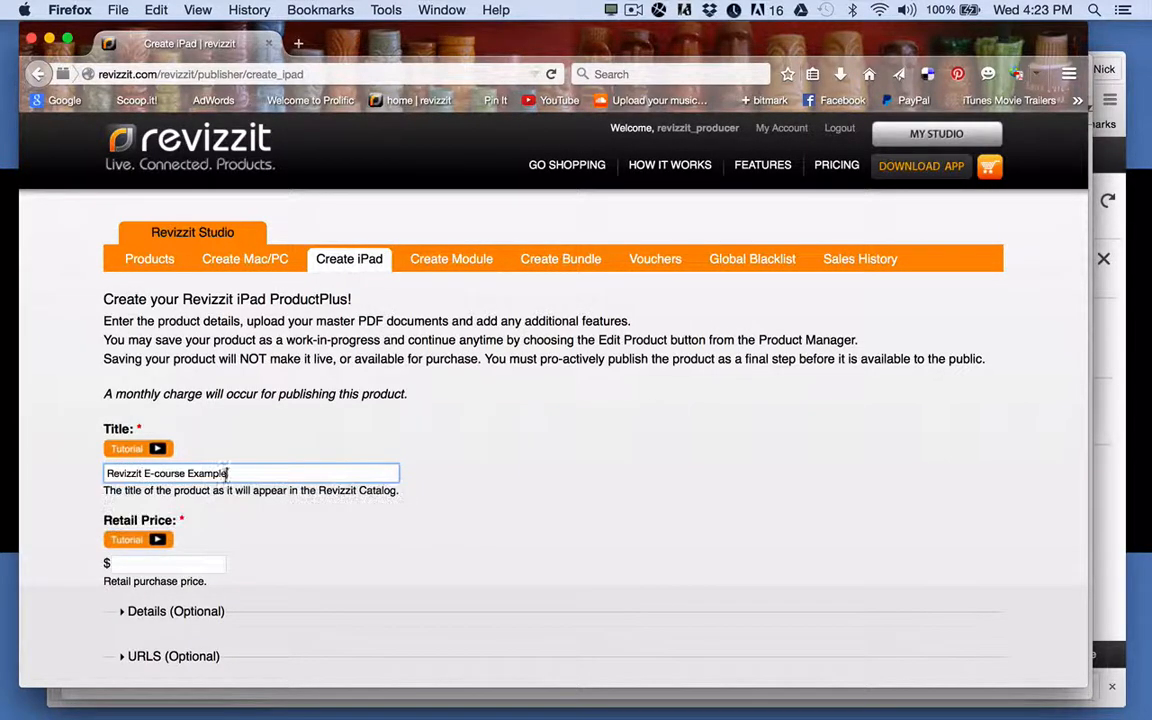
{"action": "type", "text": "- iPad"}
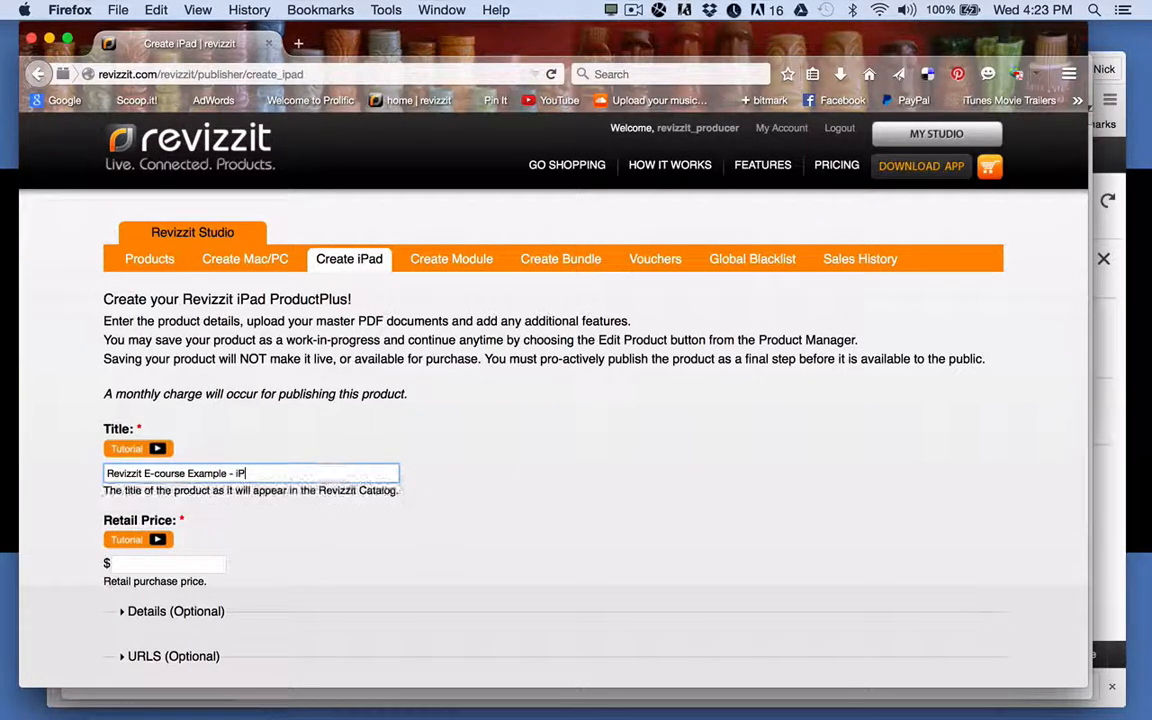
{"action": "left_click", "coordinate": [202, 563]}
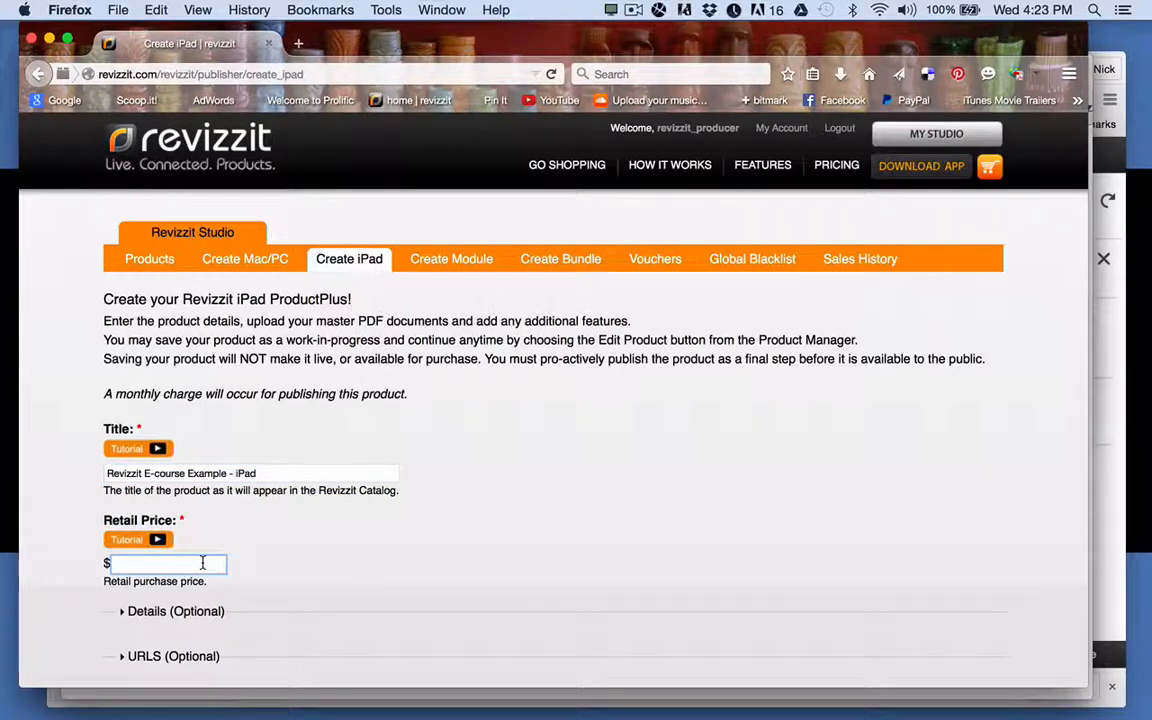
{"action": "type", "text": "0"}
{"action": "left_click", "coordinate": [283, 566]}
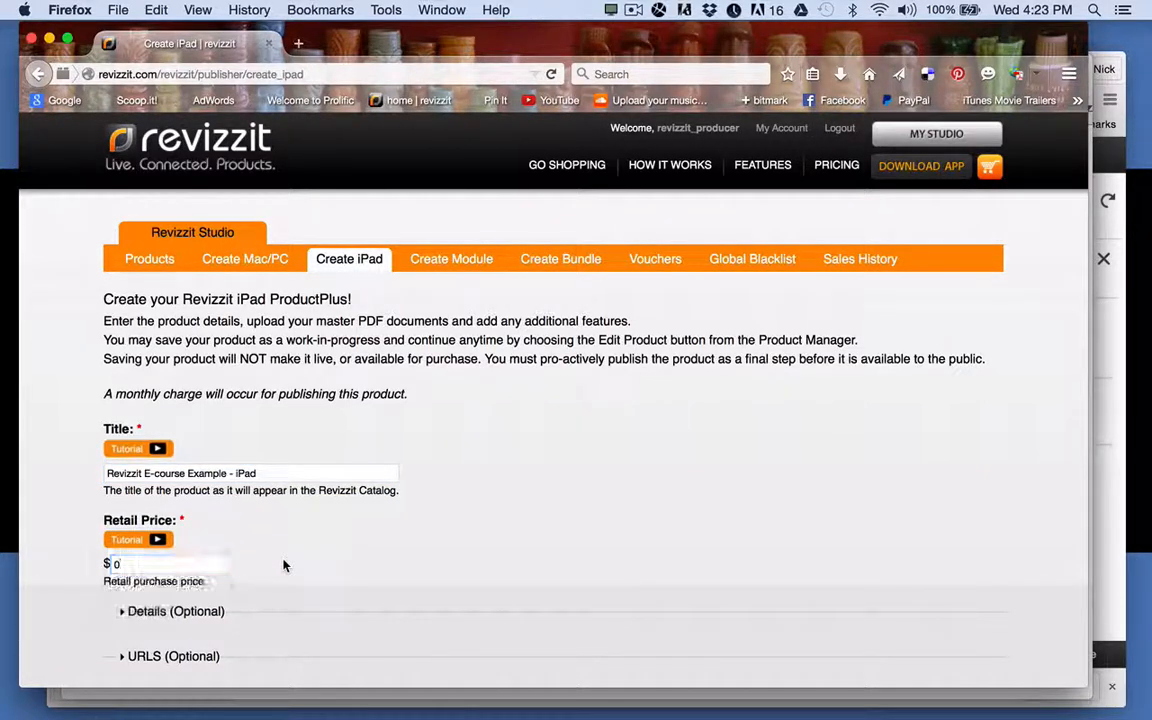
Upload all pages of e-course example-L1.pdf to the iPad product and save the product
{"action": "scroll", "coordinate": [283, 566], "scroll_direction": "down", "scroll_amount": 2}
{"action": "scroll", "coordinate": [283, 566], "scroll_direction": "down", "scroll_amount": 15}
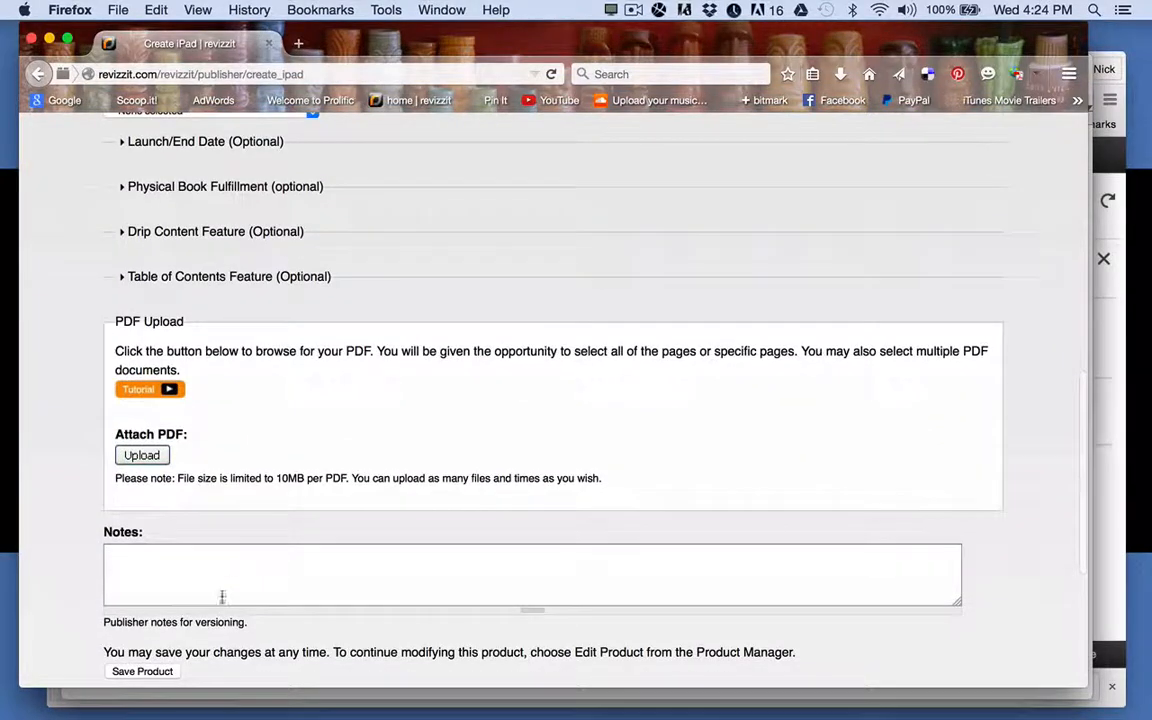
{"action": "left_click", "coordinate": [130, 458]}
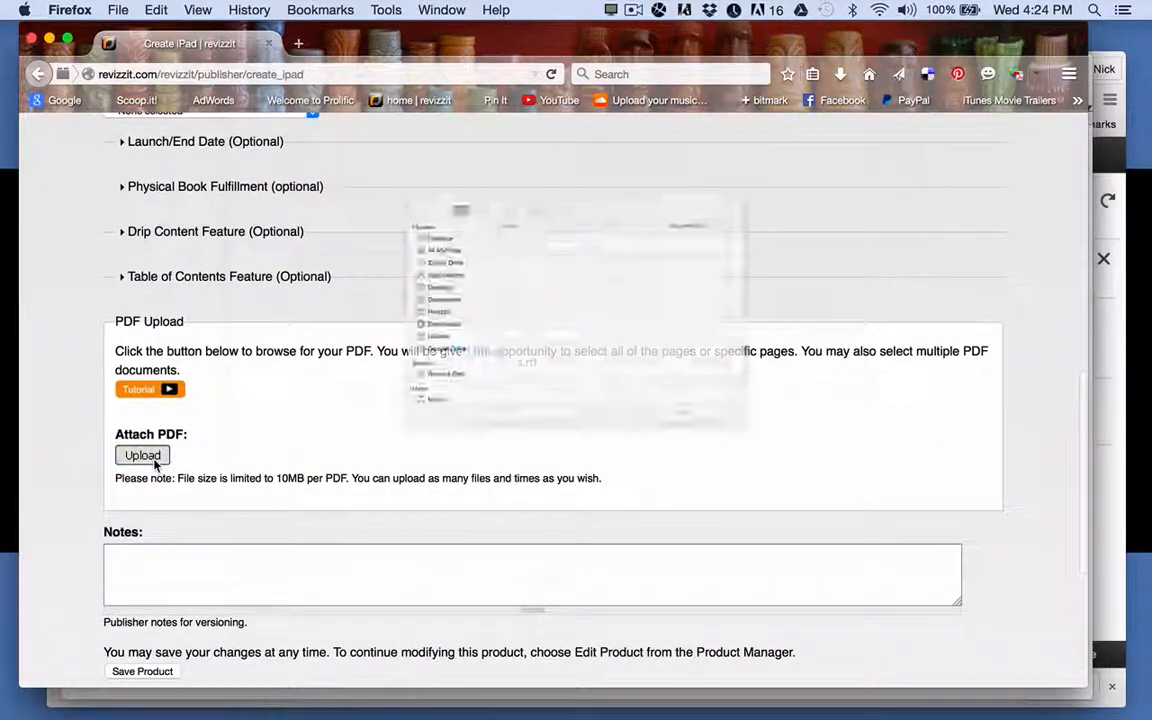
{"action": "double_click", "coordinate": [555, 211]}
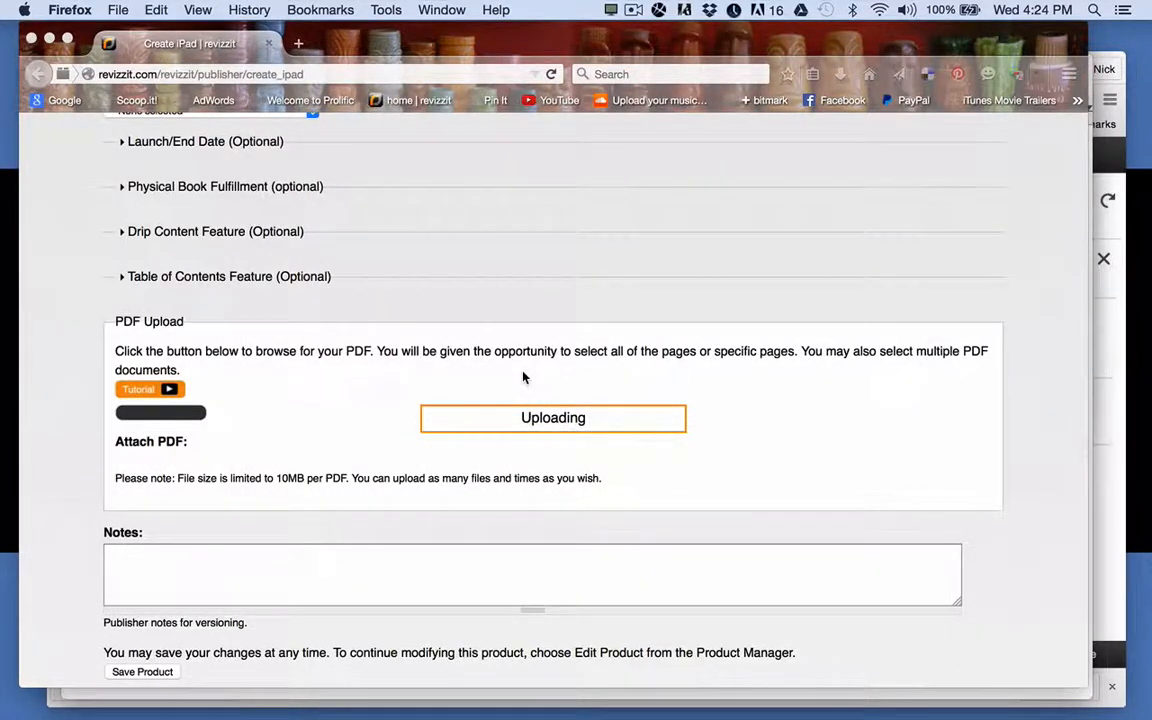
{"action": "left_click", "coordinate": [307, 351]}
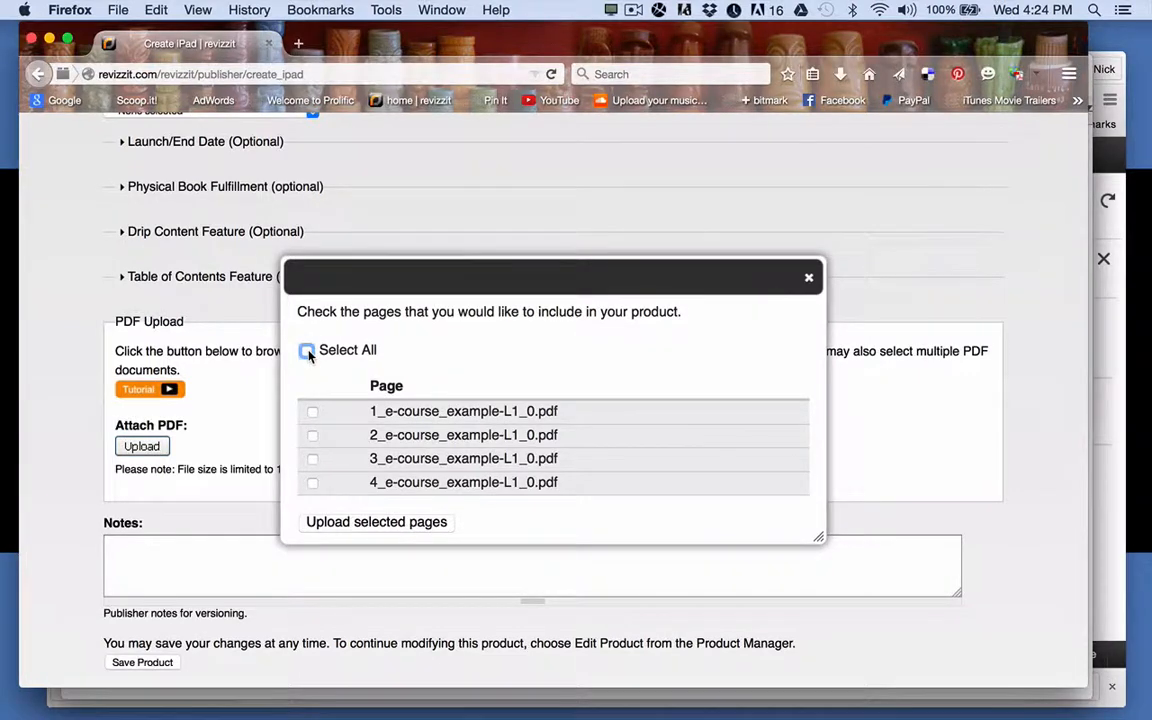
{"action": "left_click", "coordinate": [371, 524]}
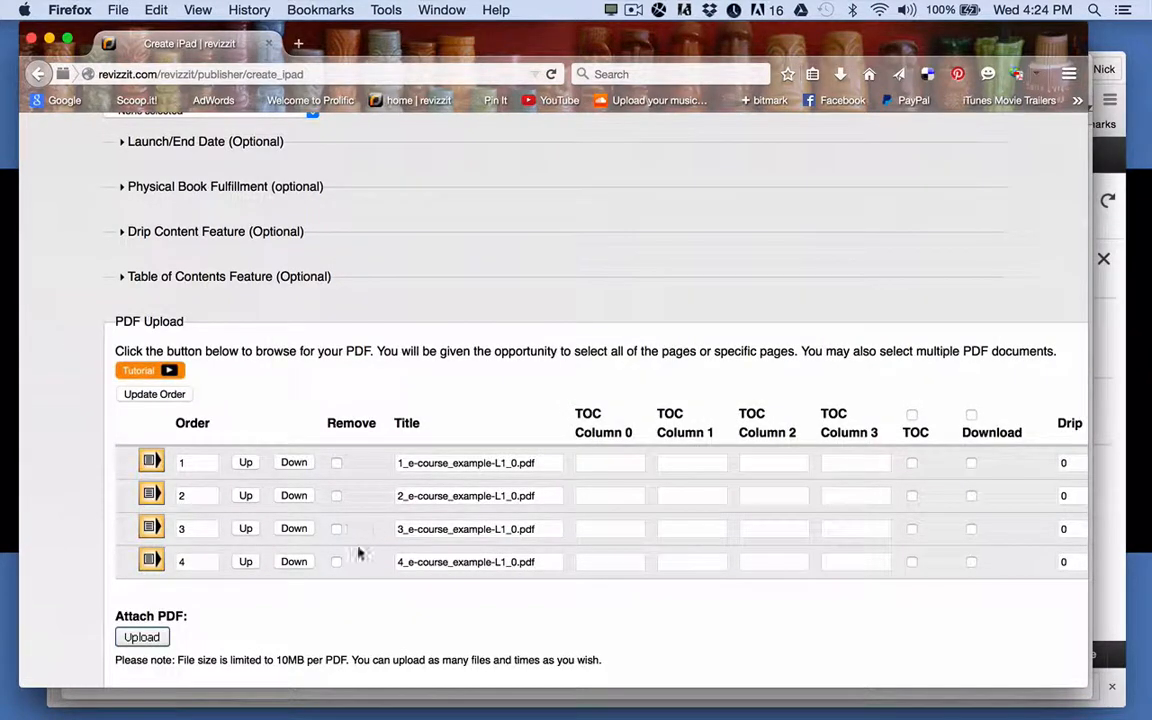
{"action": "scroll", "coordinate": [342, 617], "scroll_direction": "down", "scroll_amount": 5}
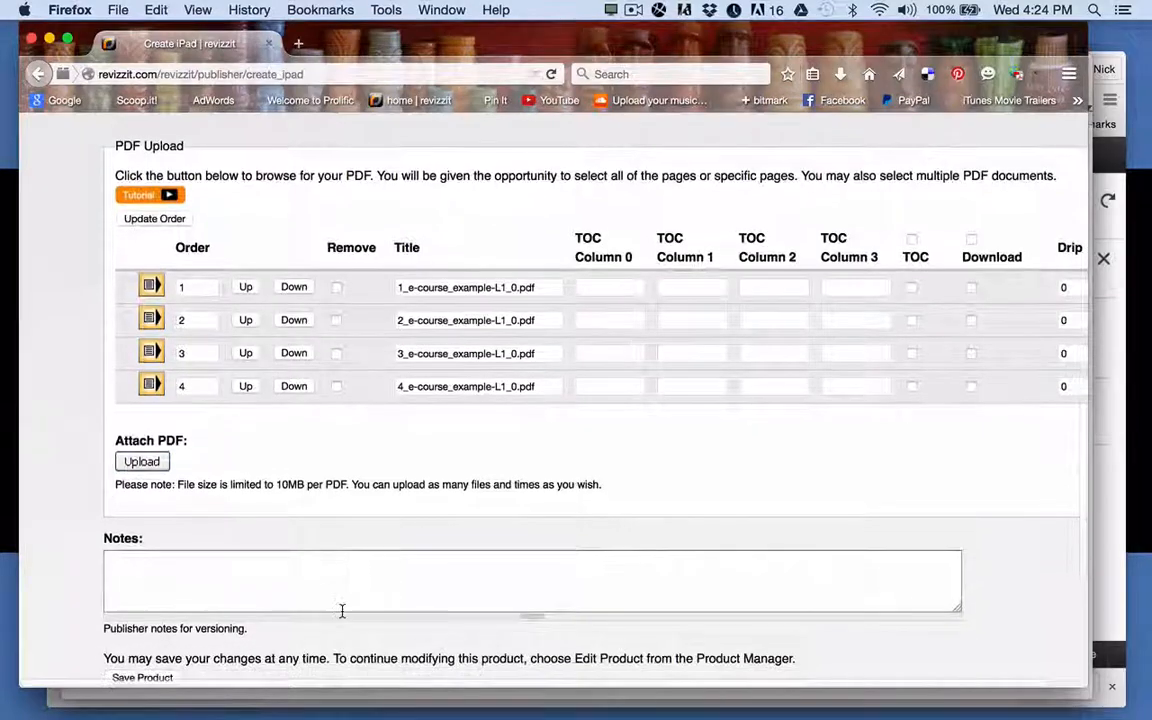
{"action": "scroll", "coordinate": [342, 610], "scroll_direction": "down", "scroll_amount": 2}
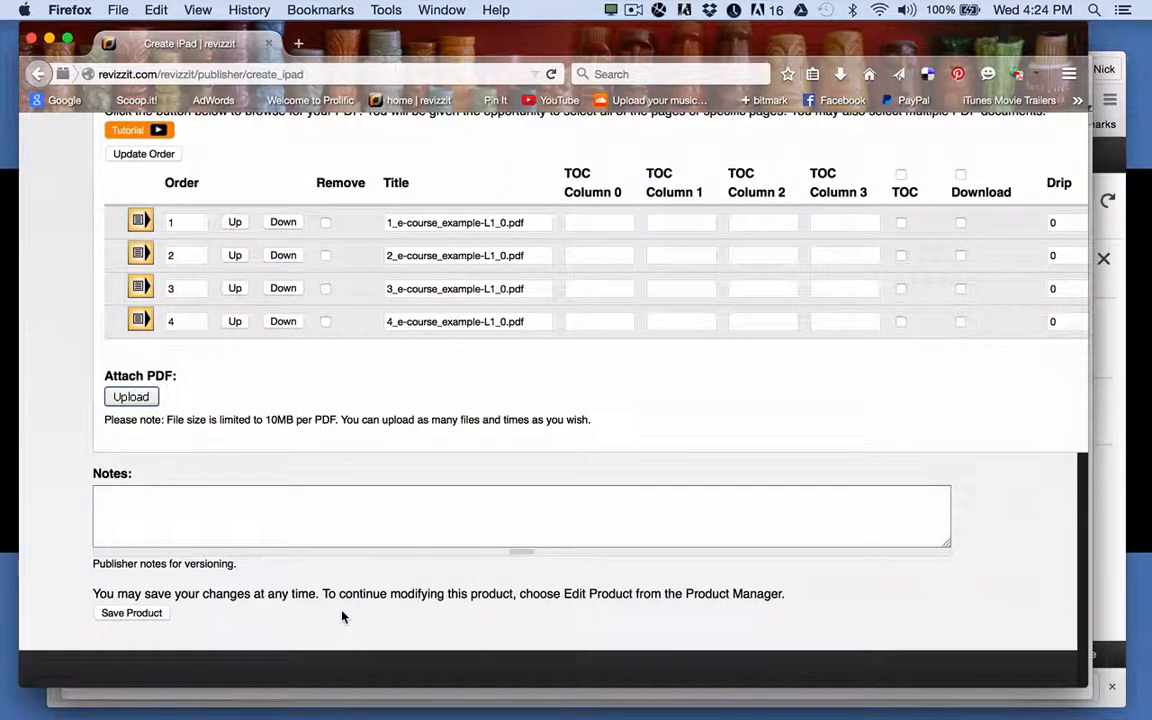
{"action": "left_click", "coordinate": [131, 613]}
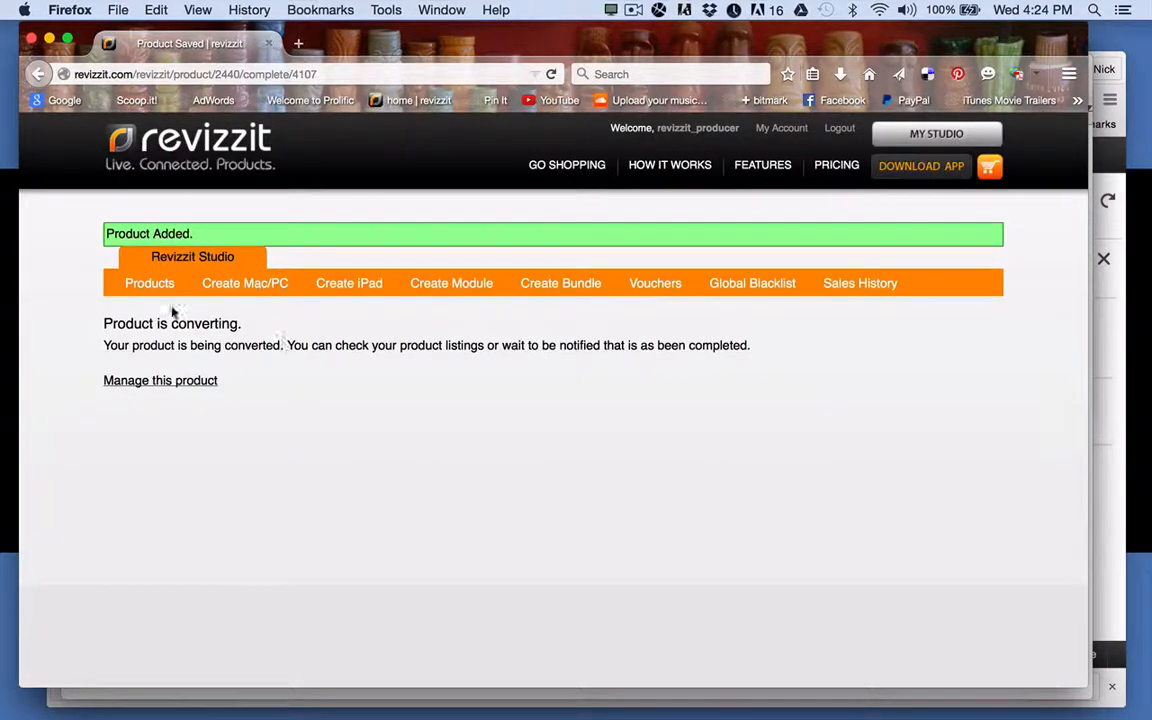
Open the product listings and check the entries for the iPad and Mac/PC versions of Revizzit E-course Example
{"action": "left_click", "coordinate": [149, 283]}
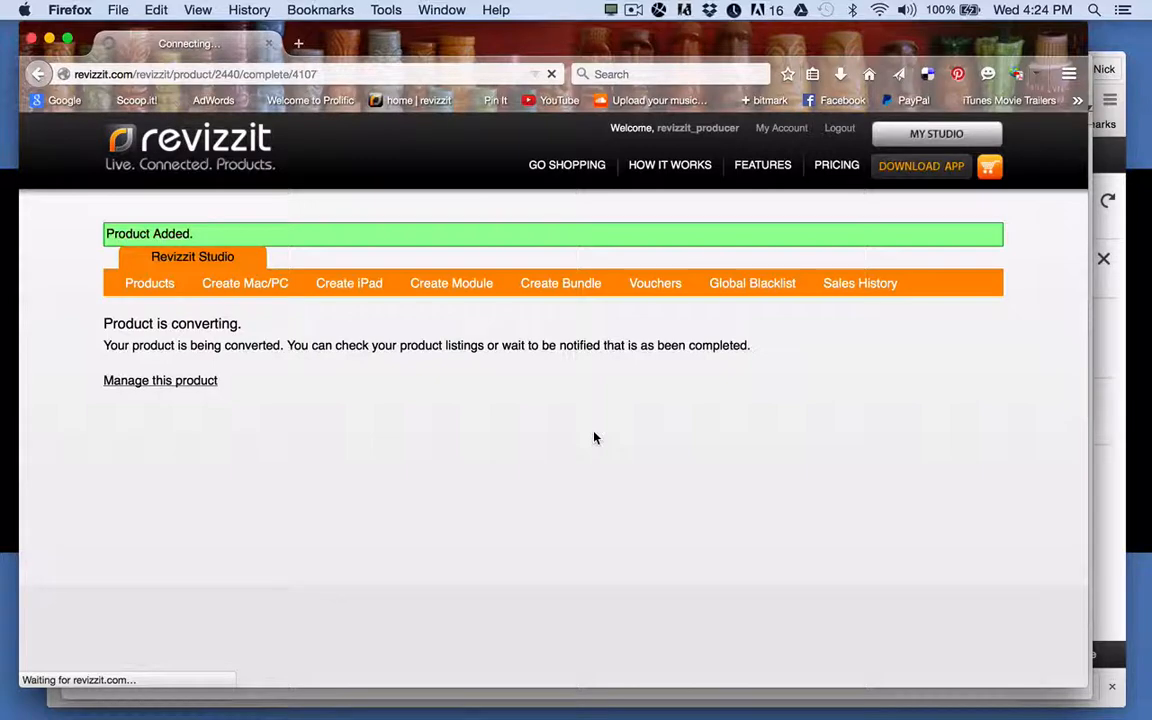
{"action": "scroll", "coordinate": [594, 437], "scroll_direction": "down", "scroll_amount": 5}
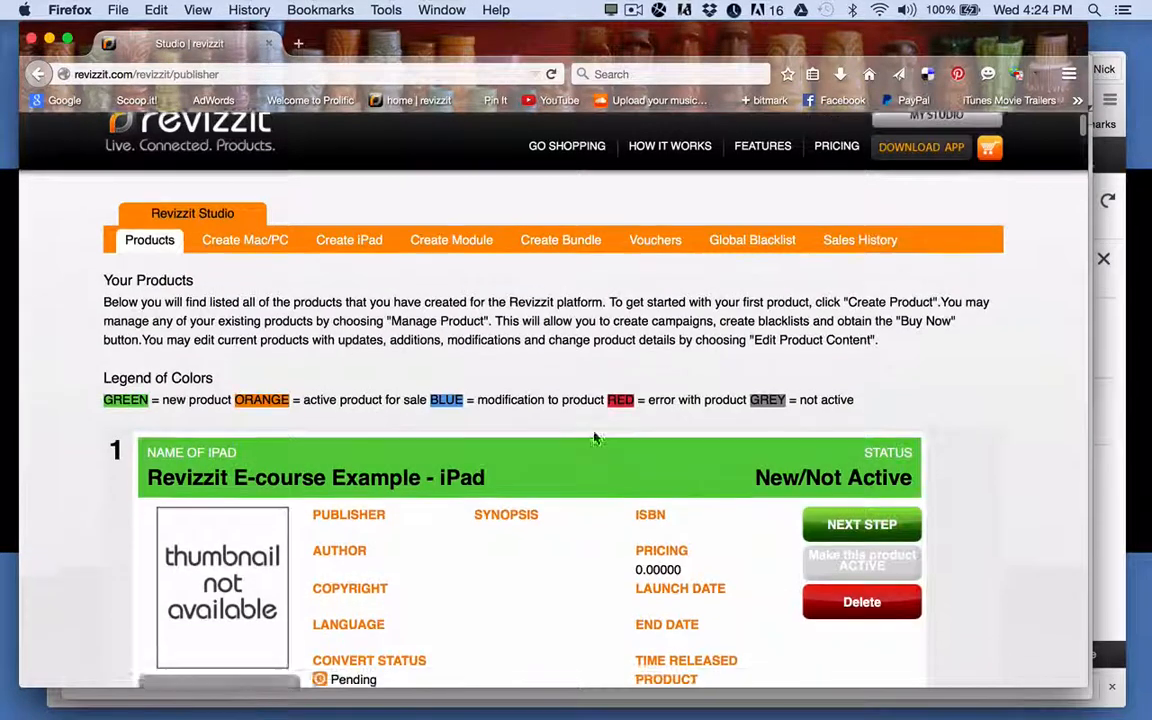
{"action": "scroll", "coordinate": [594, 437], "scroll_direction": "down", "scroll_amount": 5}
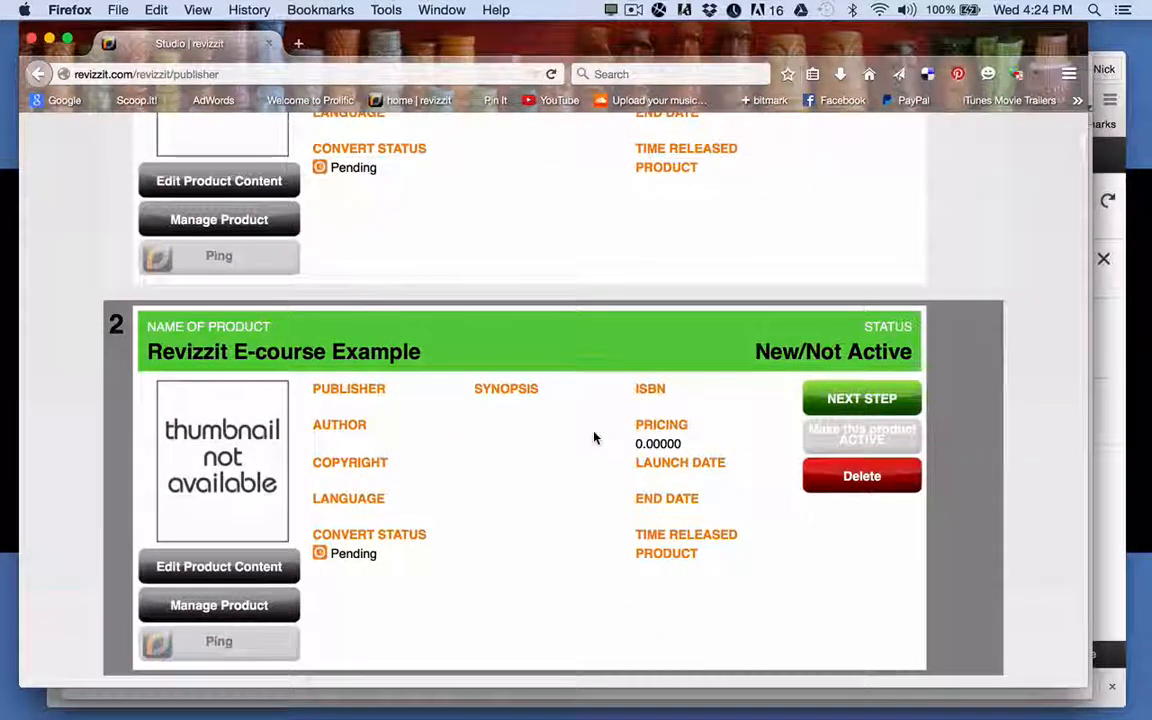
{"action": "scroll", "coordinate": [594, 437], "scroll_direction": "up", "scroll_amount": 3}
{"action": "scroll", "coordinate": [594, 437], "scroll_direction": "up", "scroll_amount": 3}
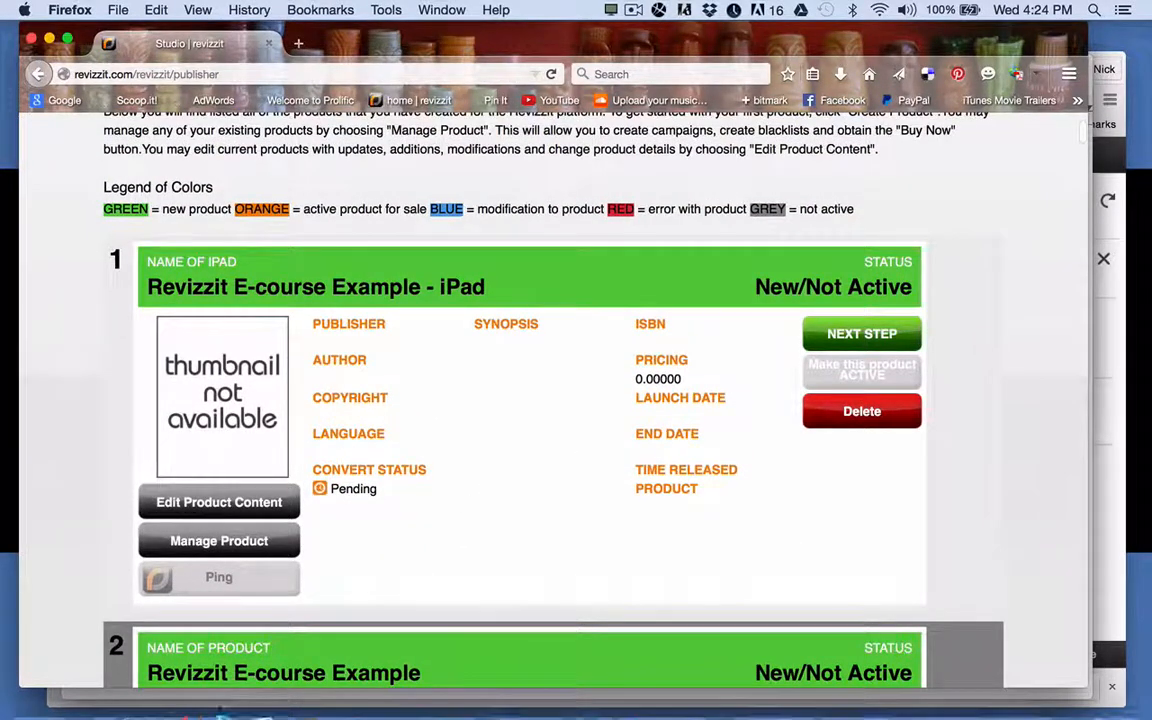
Switch to the ecourse steps document in TextEdit and review publishing in step 3 and creating modules in step 4
{"action": "mouse_move", "coordinate": [244, 690]}
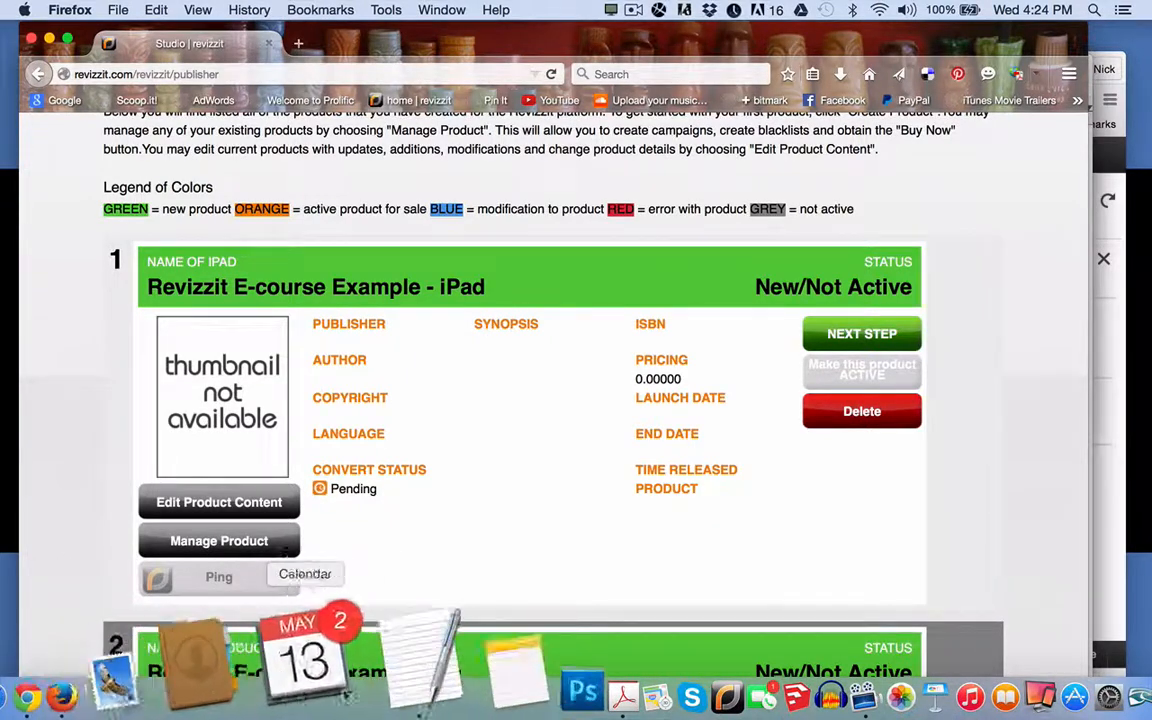
{"action": "left_click", "coordinate": [358, 662]}
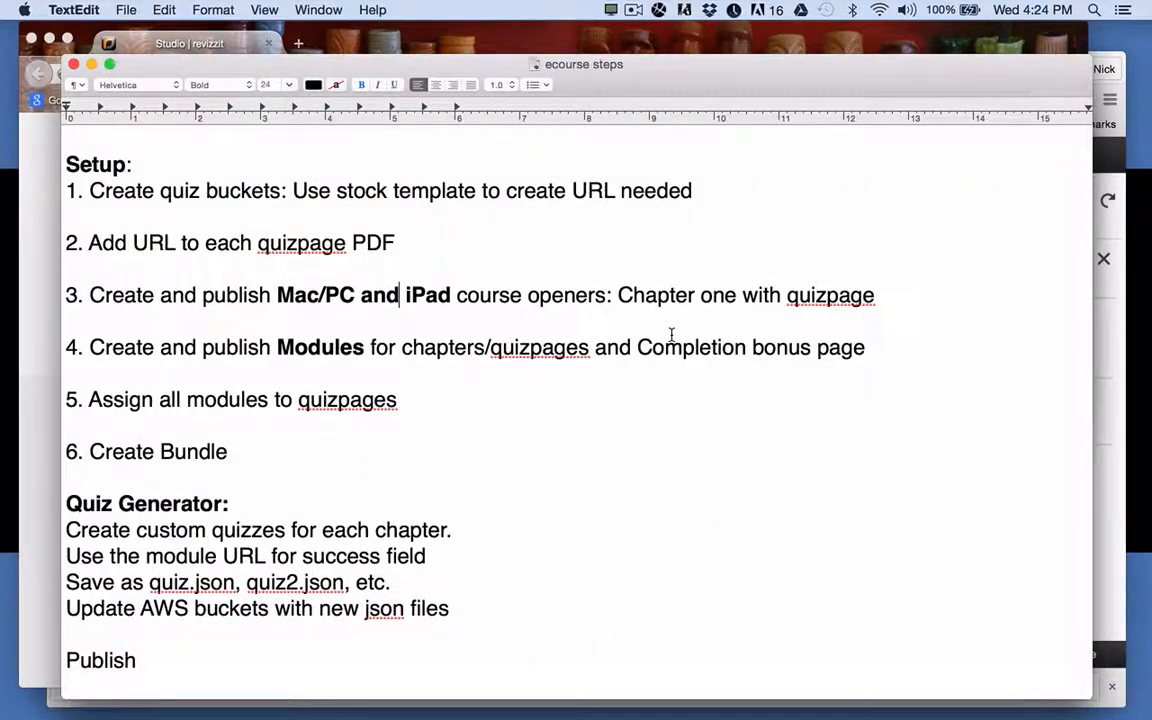
{"action": "left_click_drag", "start_coordinate": [202, 295], "coordinate": [270, 295]}
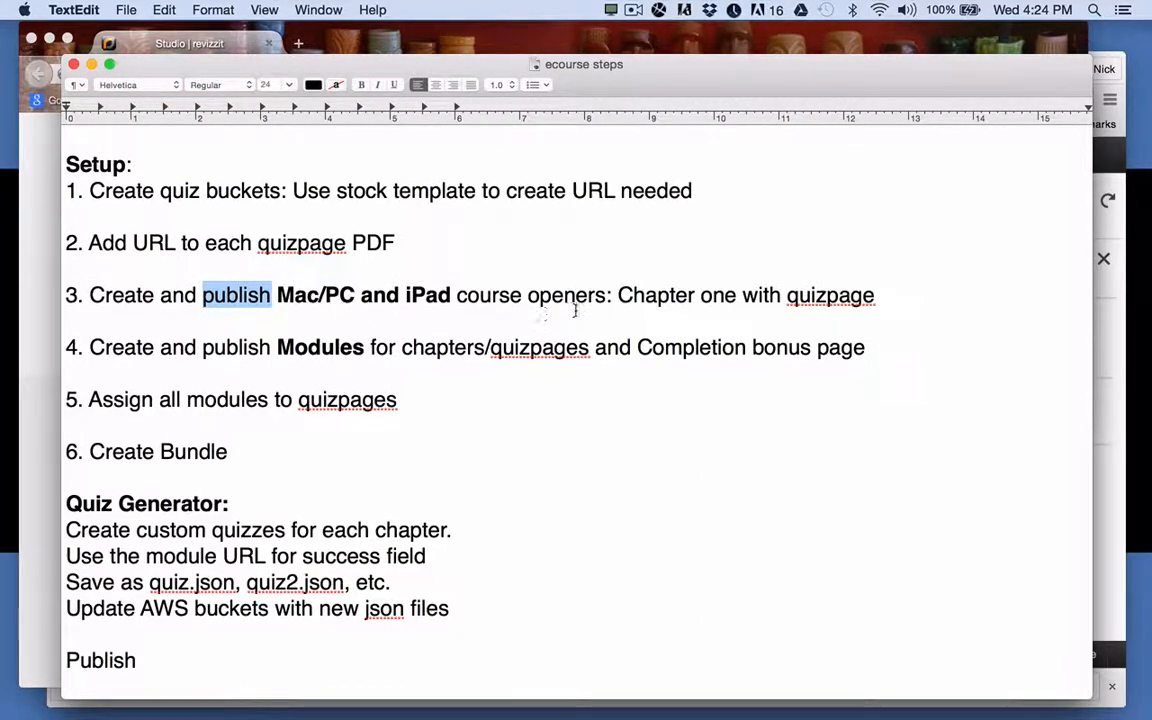
{"action": "left_click_drag", "start_coordinate": [89, 347], "coordinate": [369, 344]}
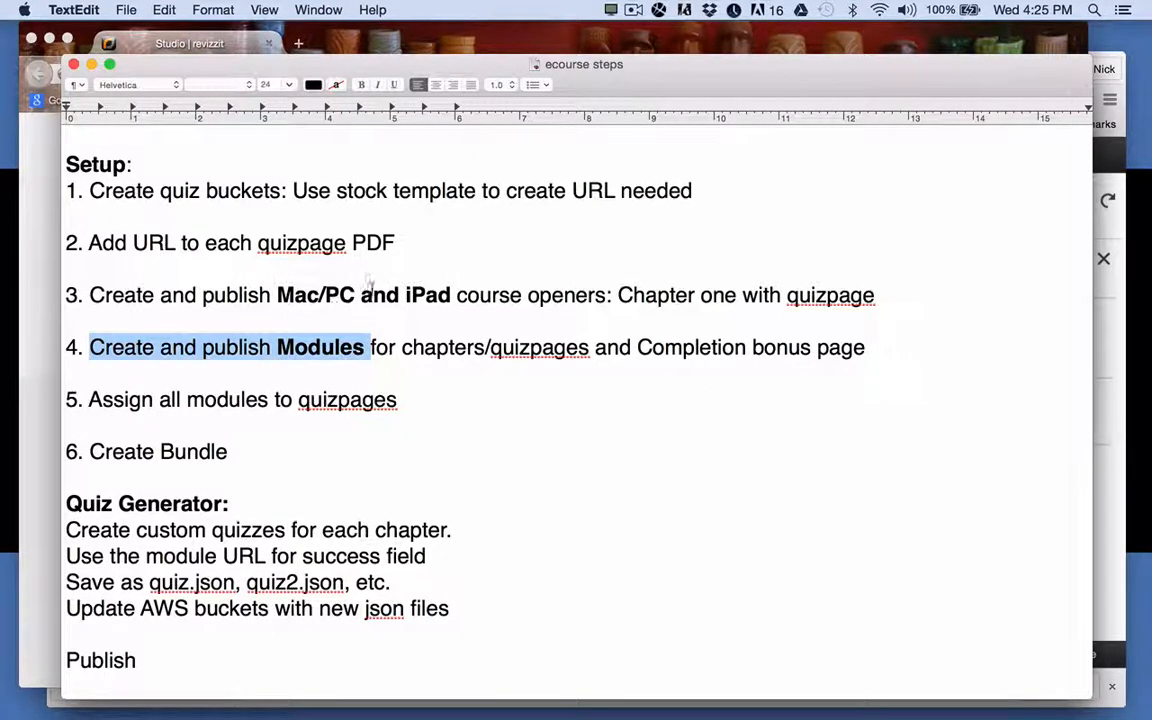
{"action": "left_click", "coordinate": [276, 347]}
{"action": "left_click_drag", "start_coordinate": [276, 347], "coordinate": [341, 345]}
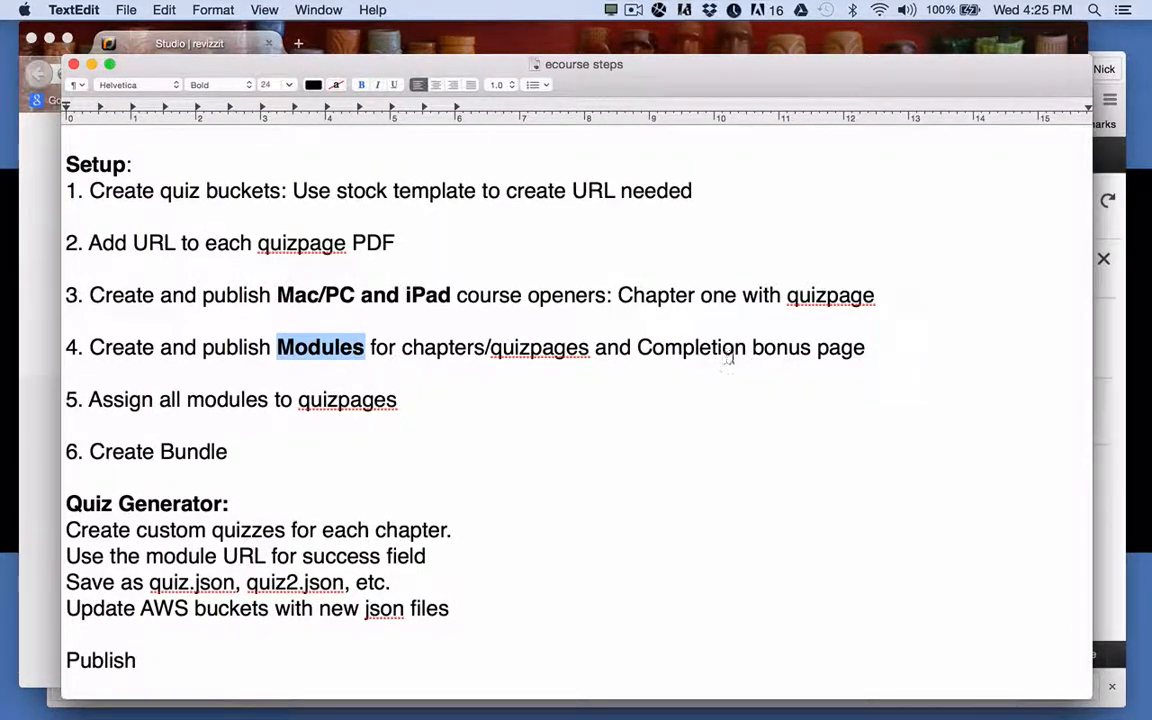
Switch to Revizzit Studio in Firefox and start a module titled Revizzit E-course Example - L2 with a retail price of 0
{"action": "left_click", "coordinate": [379, 44]}
{"action": "scroll", "coordinate": [478, 309], "scroll_direction": "up", "scroll_amount": 5}
{"action": "left_click", "coordinate": [463, 263]}
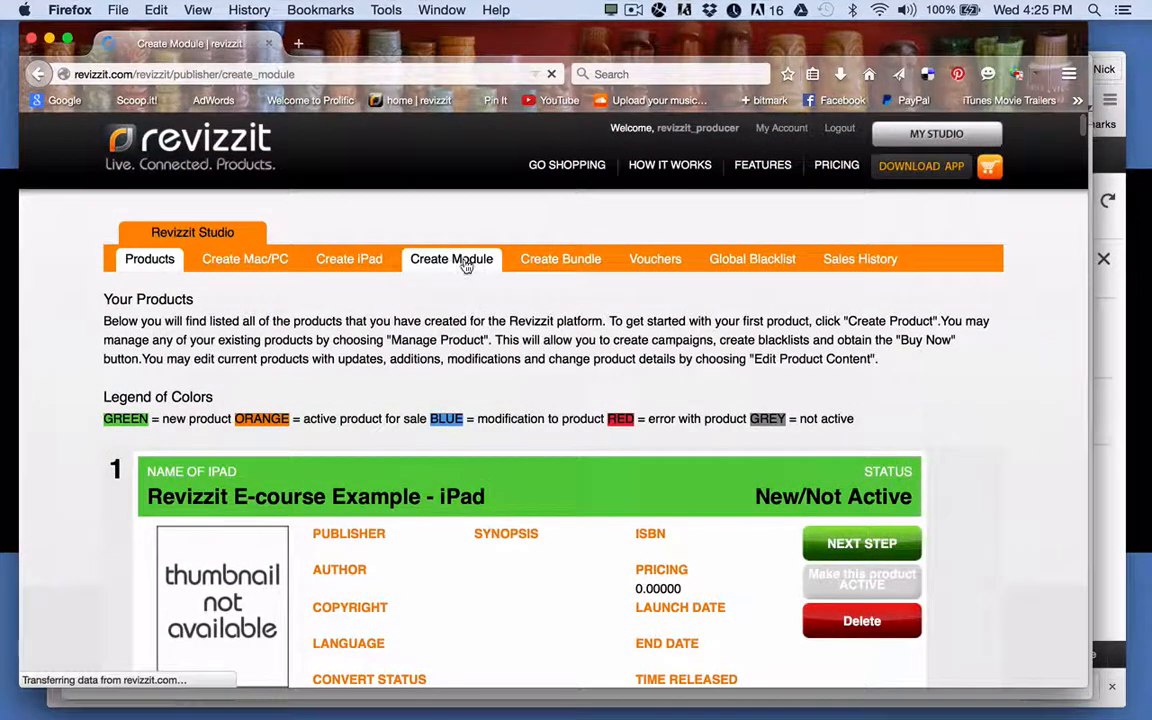
{"action": "left_click", "coordinate": [158, 549]}
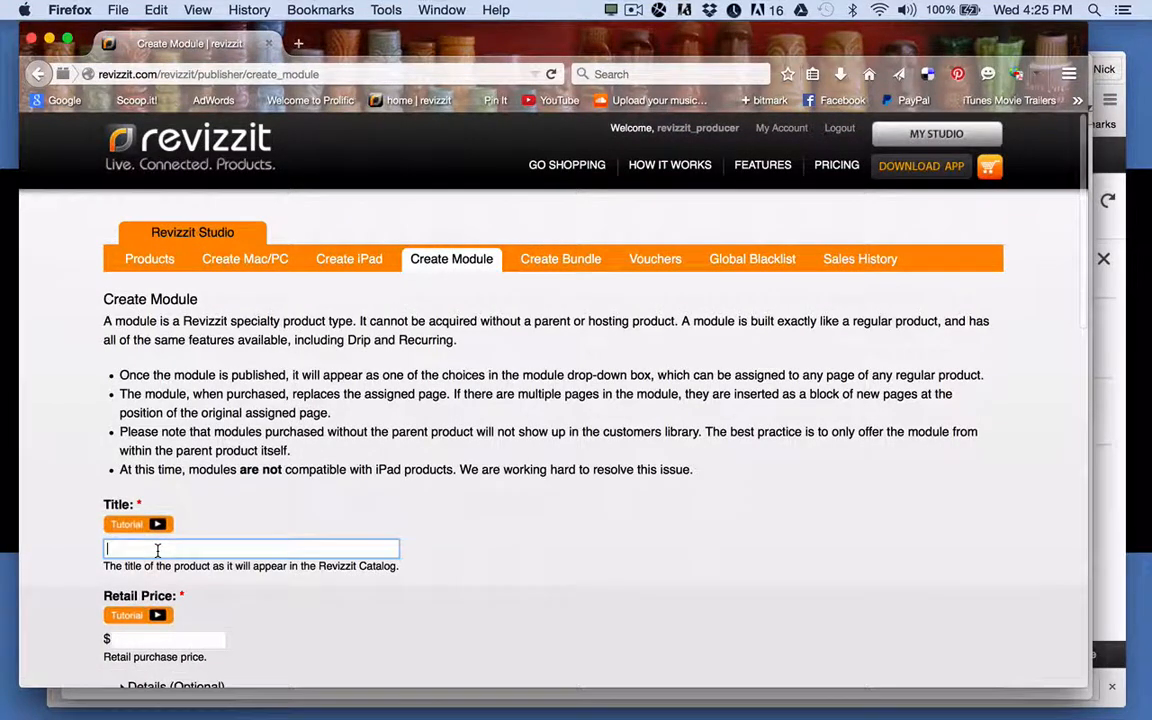
{"action": "type", "text": "Rev"}
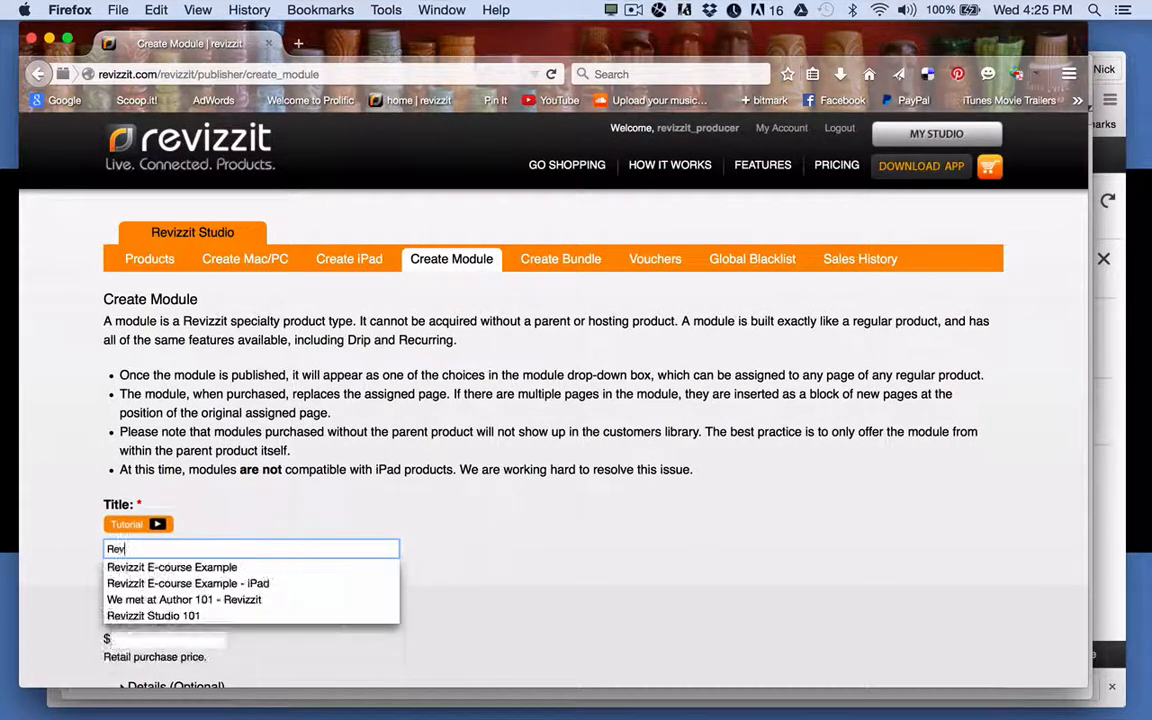
{"action": "left_click", "coordinate": [185, 567]}
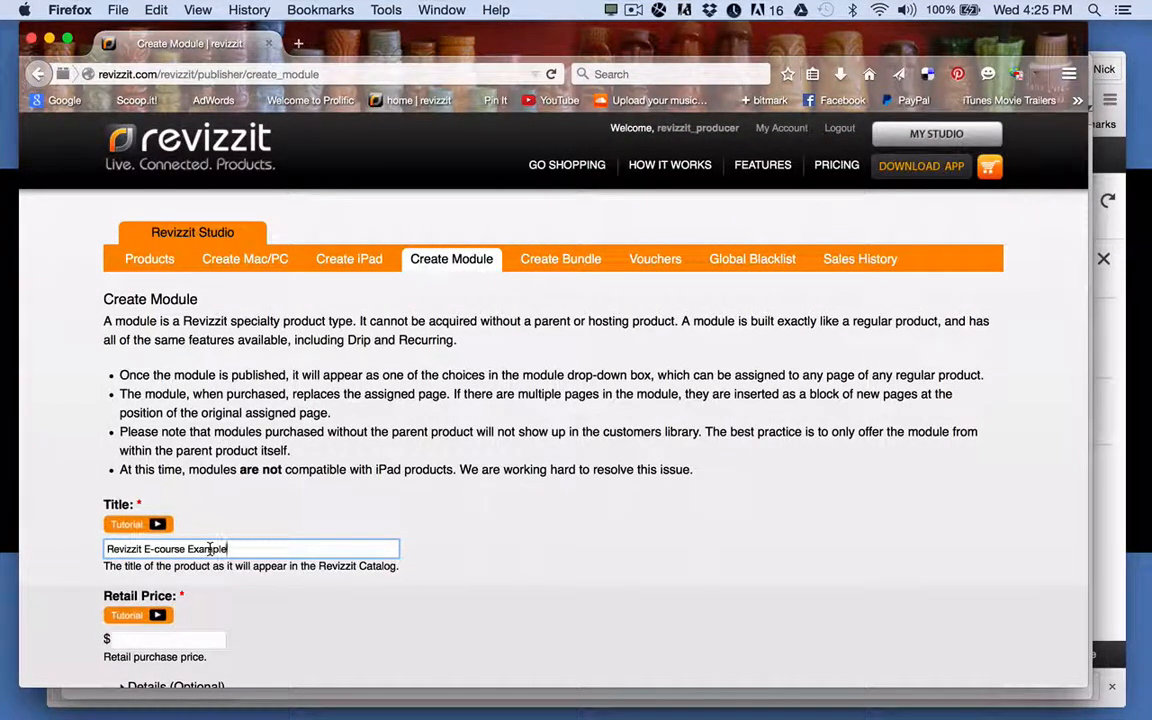
{"action": "type", "text": "-"}
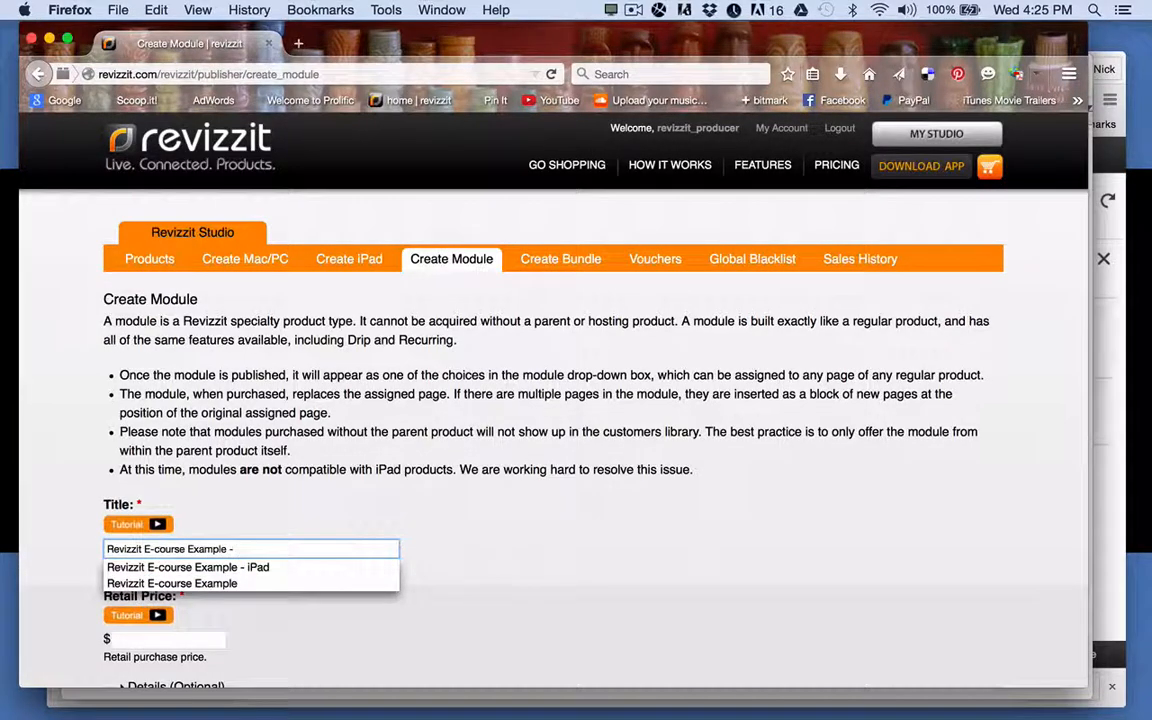
{"action": "type", "text": " L2"}
{"action": "scroll", "coordinate": [222, 580], "scroll_direction": "down", "scroll_amount": 2}
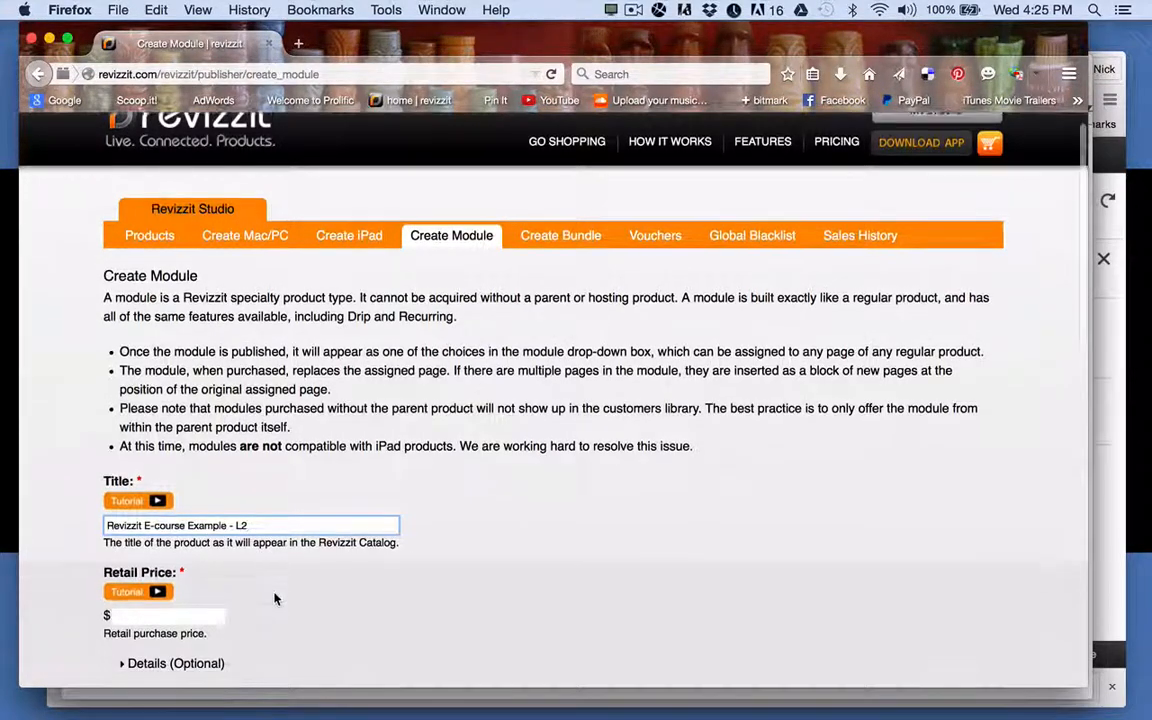
{"action": "left_click", "coordinate": [190, 556]}
{"action": "type", "text": "0"}
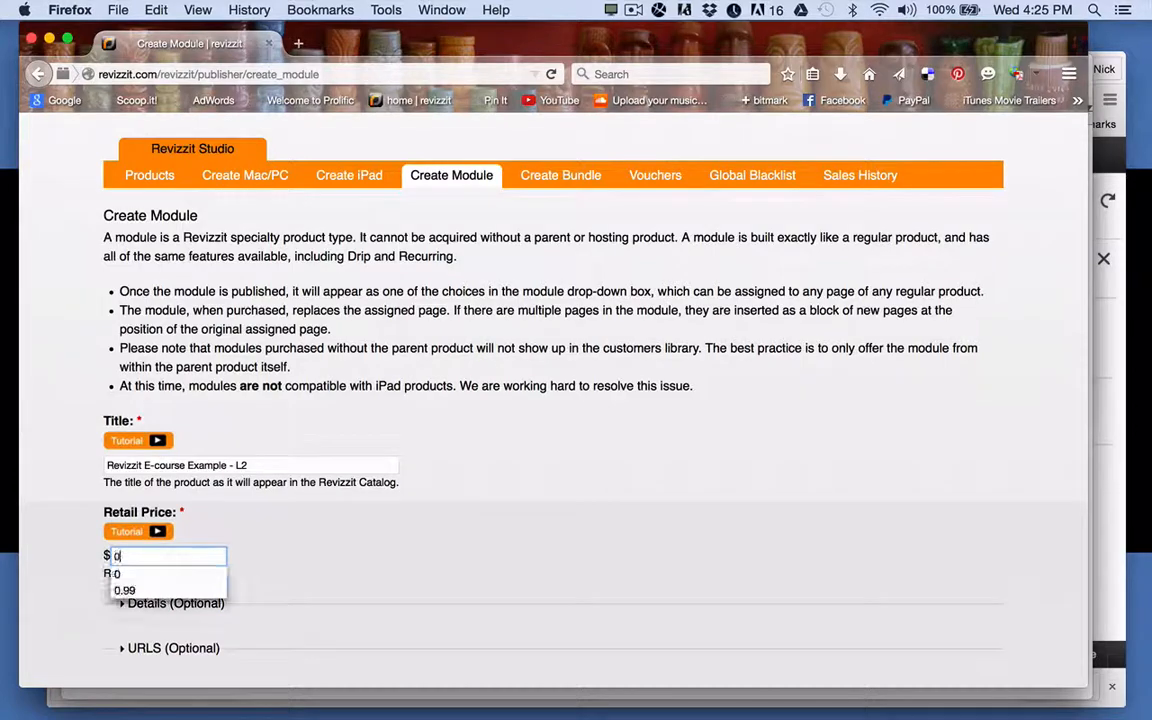
{"action": "left_click", "coordinate": [357, 560]}
Upload all pages of e-course example-L2.pdf to the L2 module and save the product
{"action": "scroll", "coordinate": [357, 560], "scroll_direction": "down", "scroll_amount": 4}
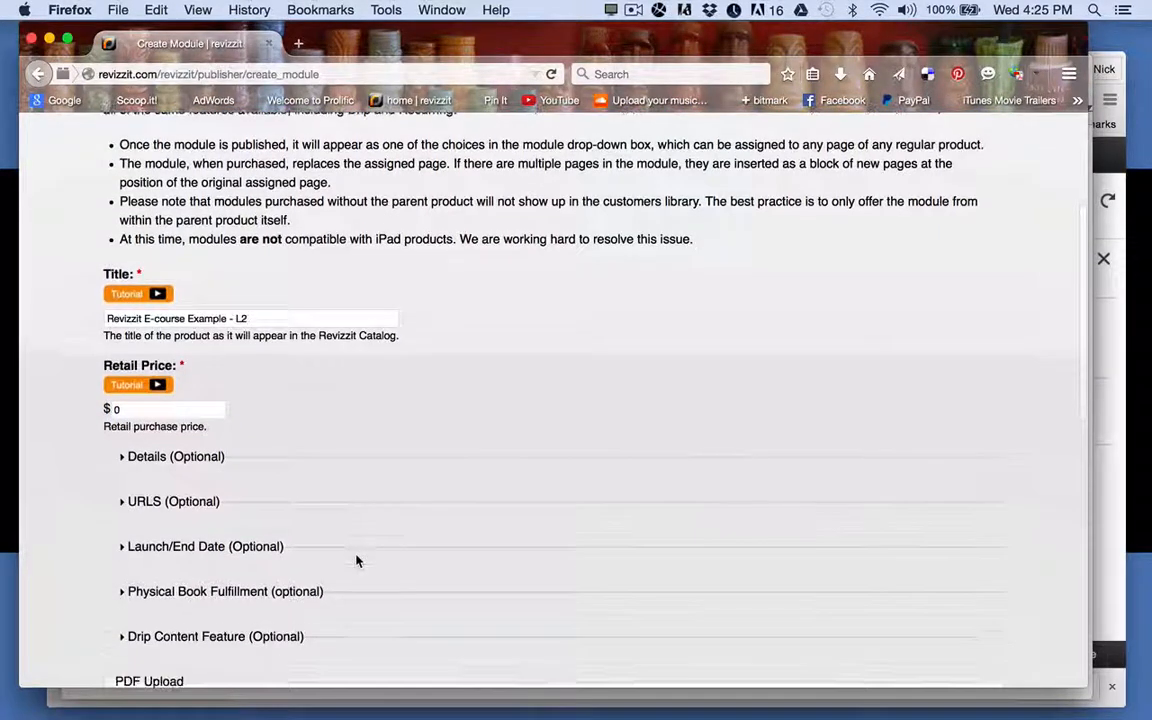
{"action": "scroll", "coordinate": [357, 561], "scroll_direction": "down", "scroll_amount": 2}
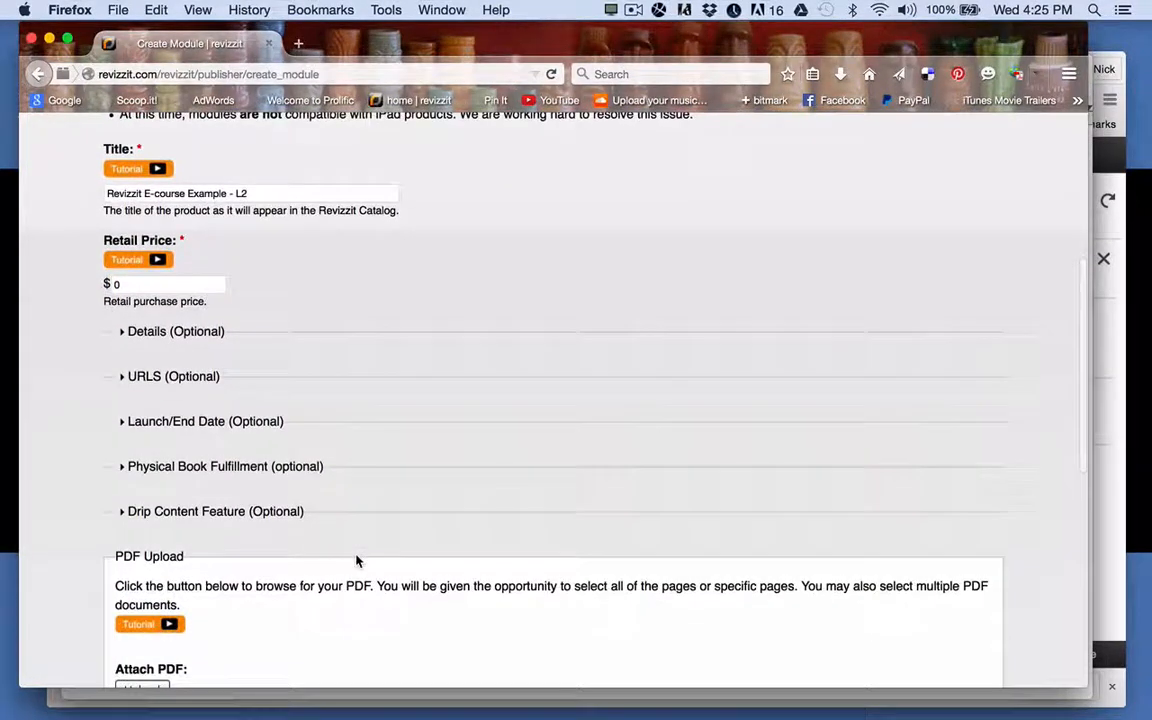
{"action": "scroll", "coordinate": [357, 561], "scroll_direction": "down", "scroll_amount": 2}
{"action": "left_click", "coordinate": [162, 595]}
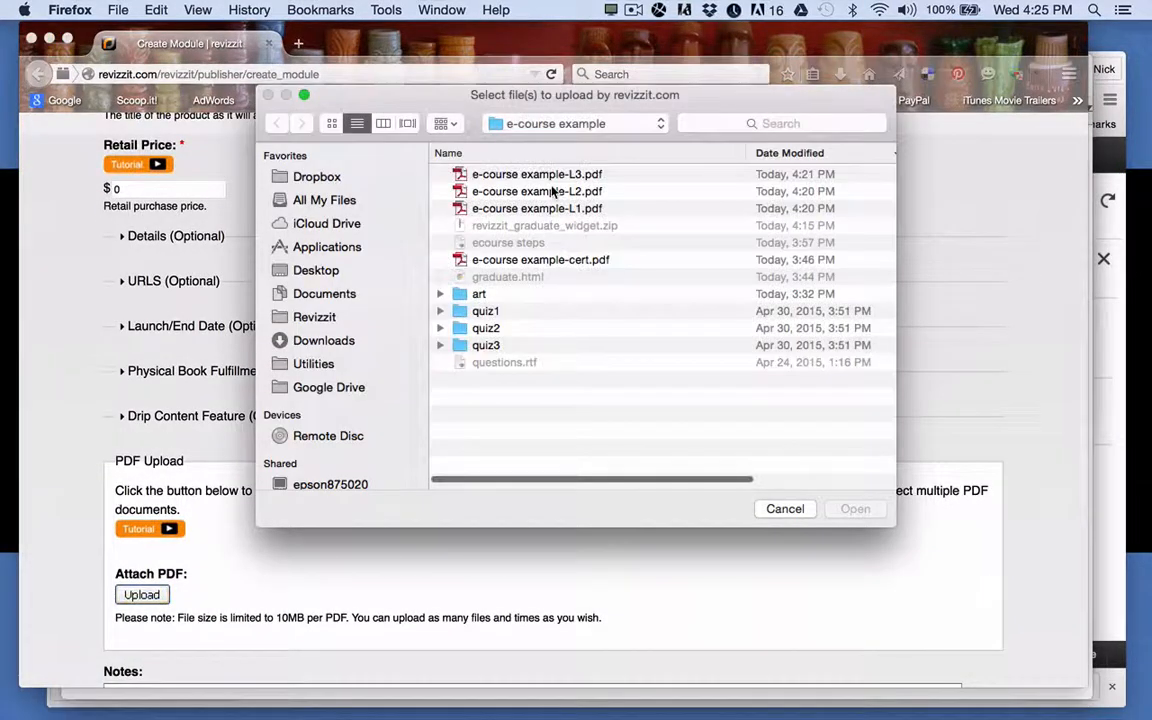
{"action": "double_click", "coordinate": [551, 191]}
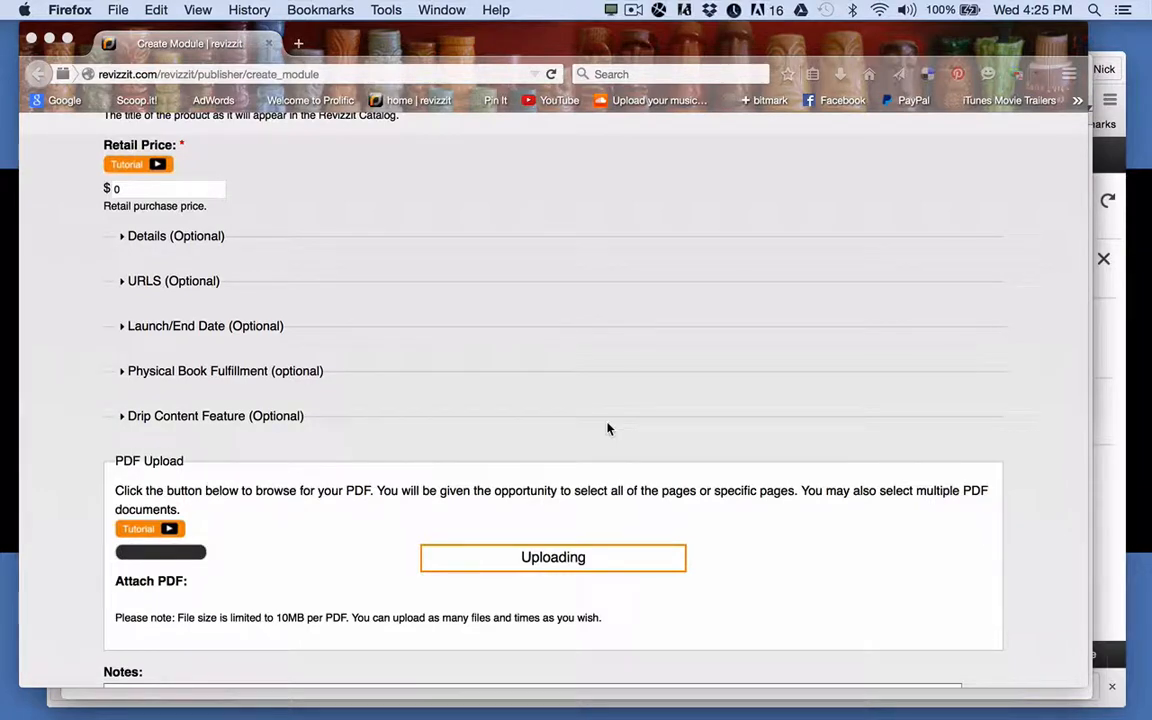
{"action": "left_click", "coordinate": [309, 350]}
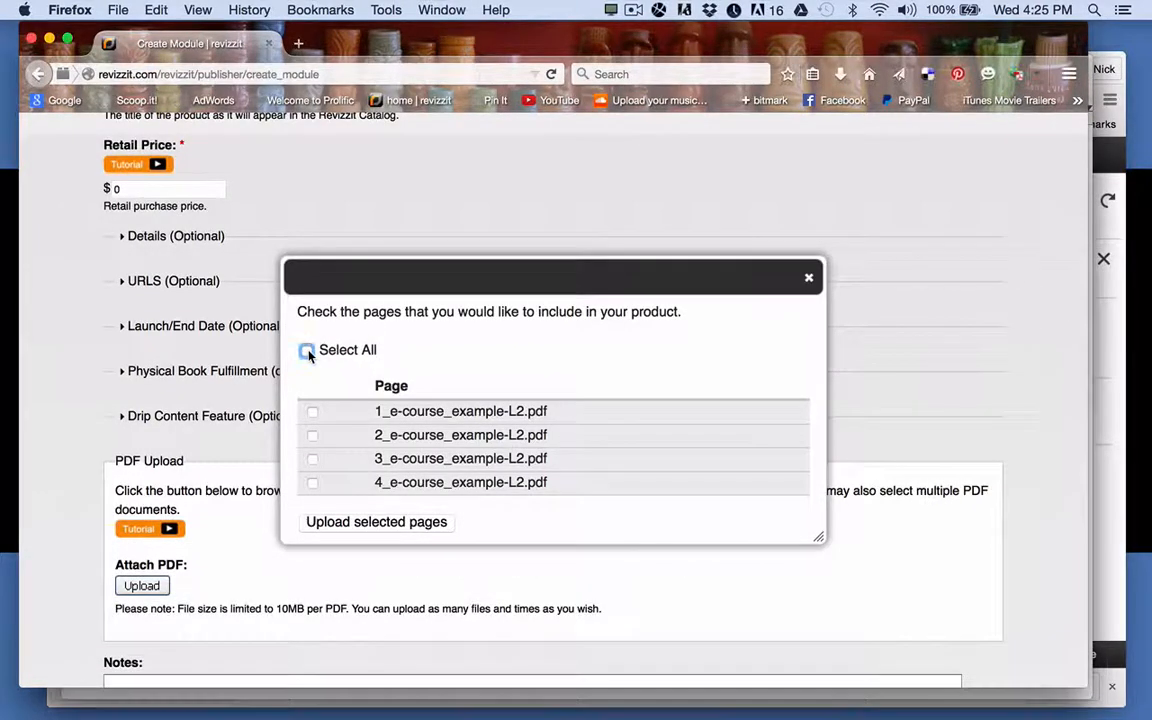
{"action": "left_click", "coordinate": [362, 522]}
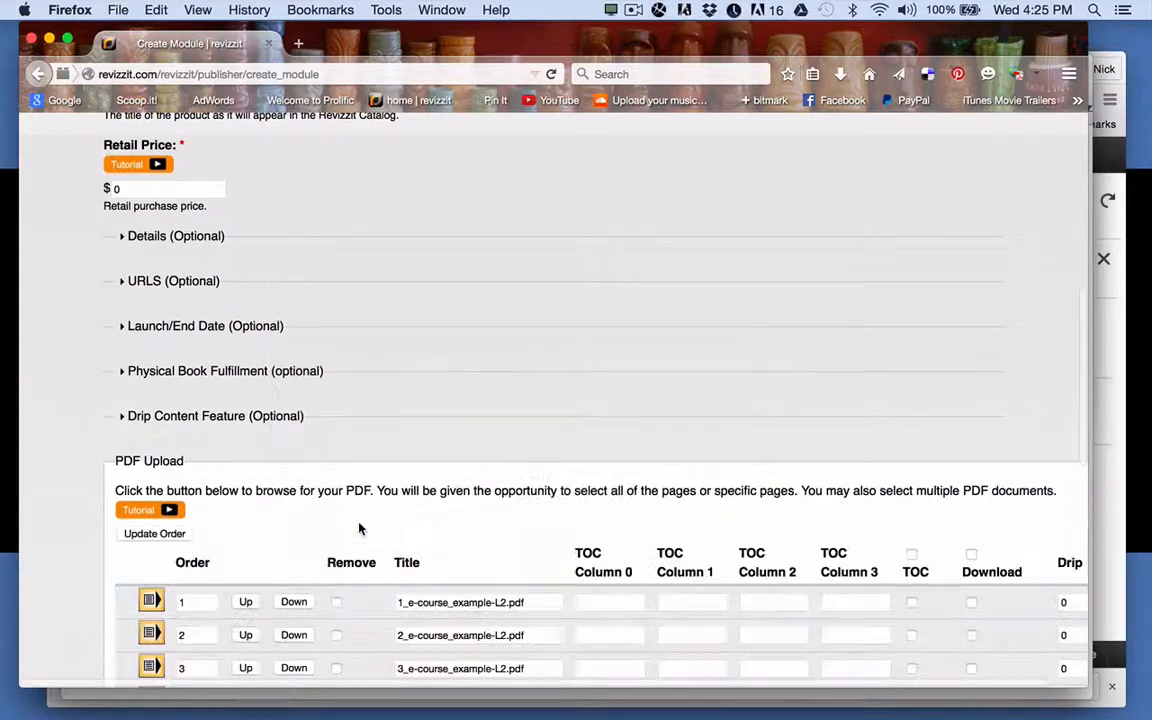
{"action": "scroll", "coordinate": [357, 527], "scroll_direction": "down", "scroll_amount": 8}
{"action": "left_click", "coordinate": [160, 597]}
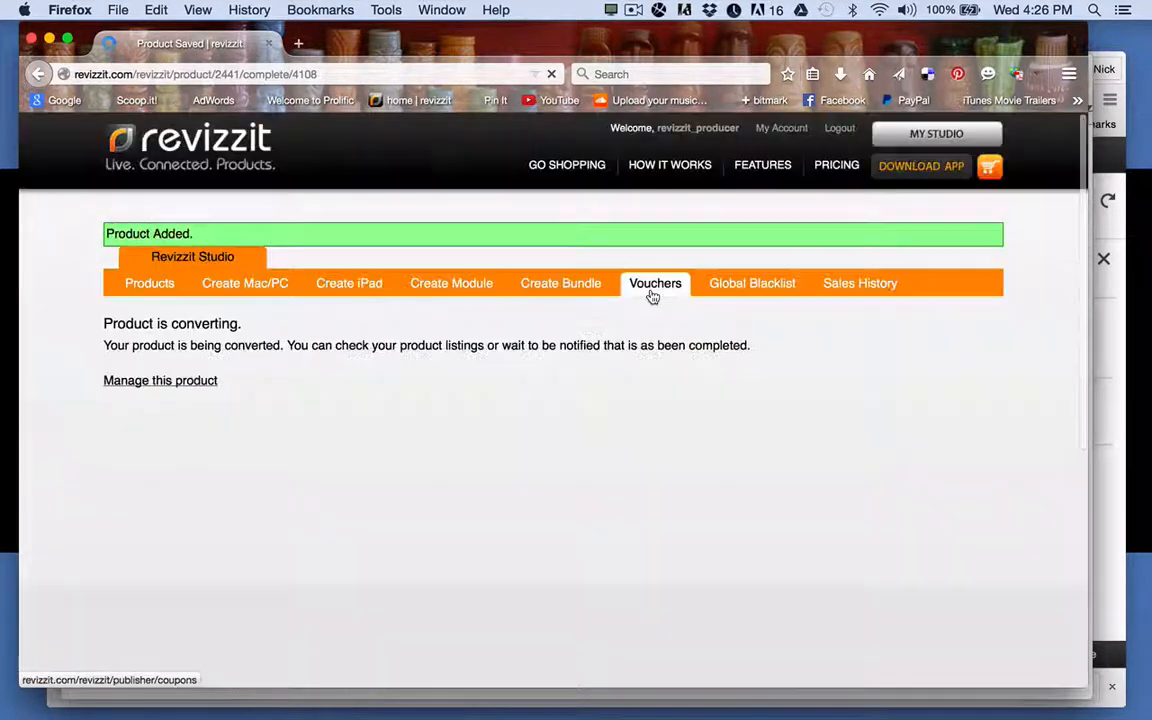
Start another module titled Revizzit E-course Example - L3 with a retail price of 0
{"action": "left_click", "coordinate": [468, 283]}
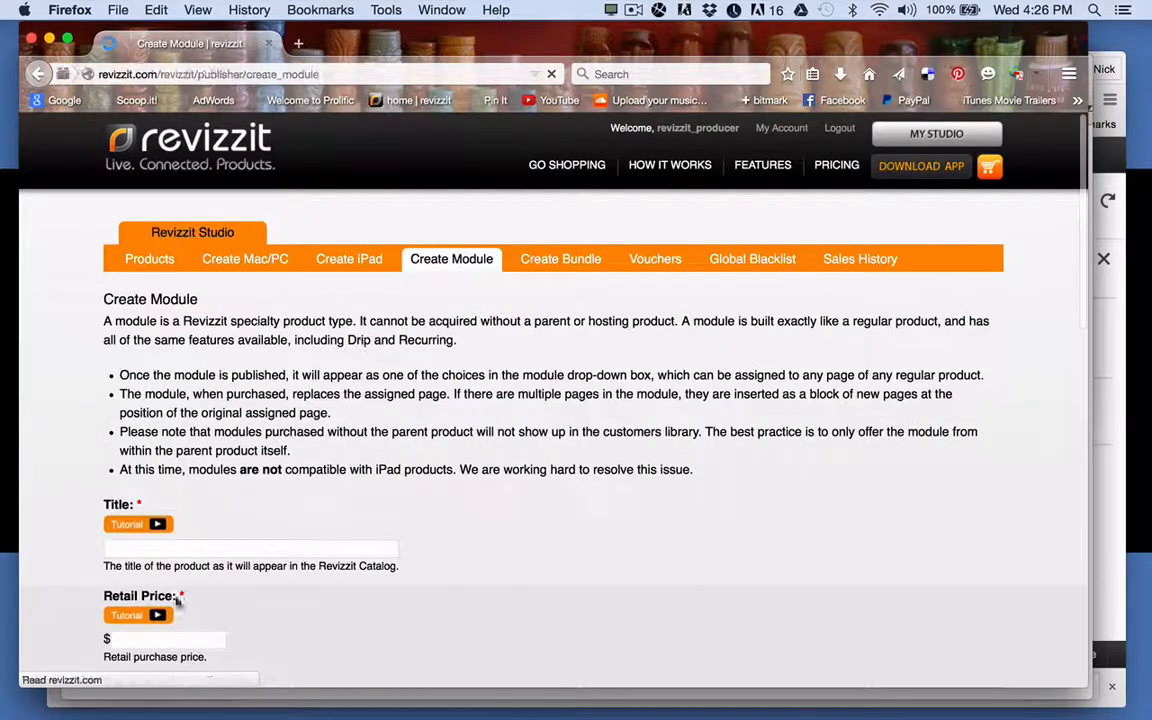
{"action": "left_click", "coordinate": [180, 546]}
{"action": "type", "text": "R"}
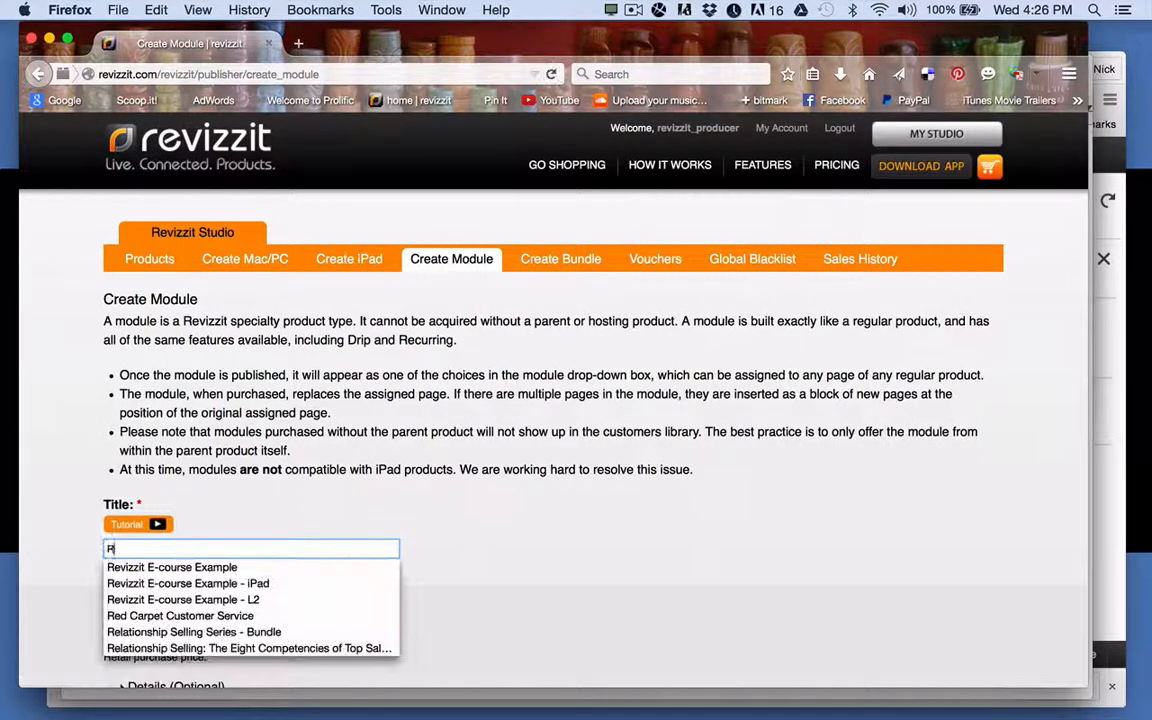
{"action": "type", "text": "eviz"}
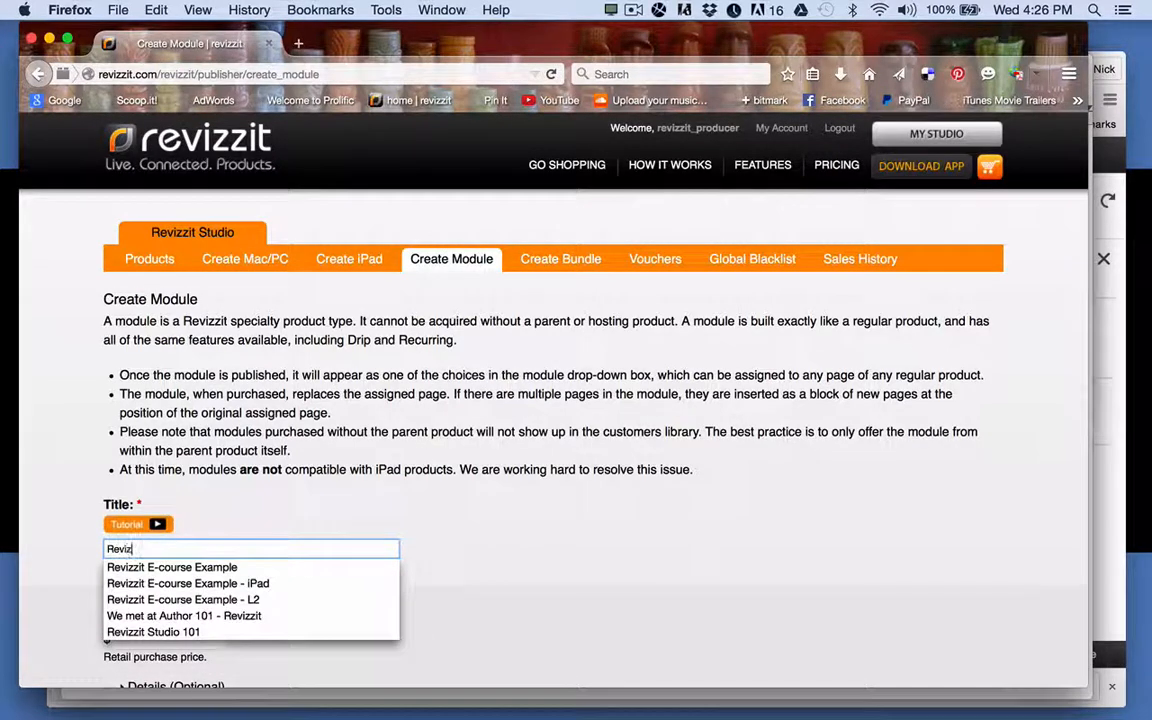
{"action": "type", "text": "z"}
{"action": "left_click", "coordinate": [180, 599]}
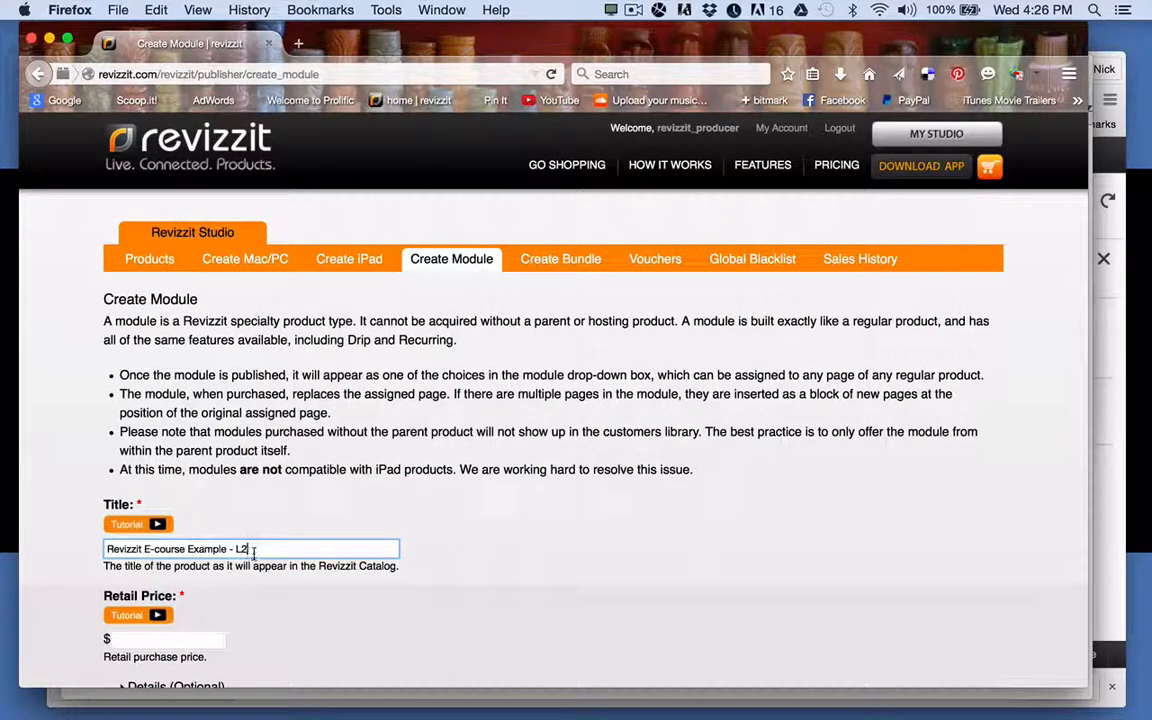
{"action": "key", "text": "BackSpace"}
{"action": "type", "text": "3"}
{"action": "left_click", "coordinate": [213, 637]}
{"action": "type", "text": "0"}
Upload all pages of e-course example-L3.pdf to the L3 module and save the product
{"action": "scroll", "coordinate": [411, 632], "scroll_direction": "down", "scroll_amount": 1}
{"action": "scroll", "coordinate": [413, 633], "scroll_direction": "down", "scroll_amount": 10}
{"action": "left_click", "coordinate": [158, 494]}
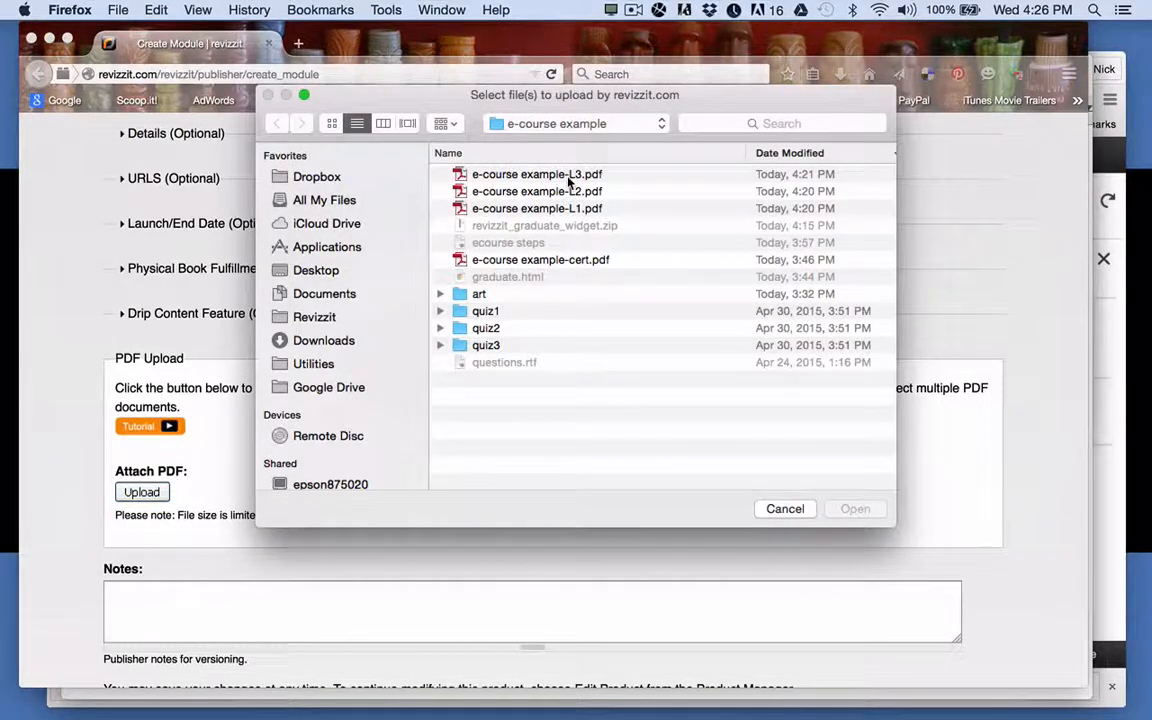
{"action": "double_click", "coordinate": [510, 158]}
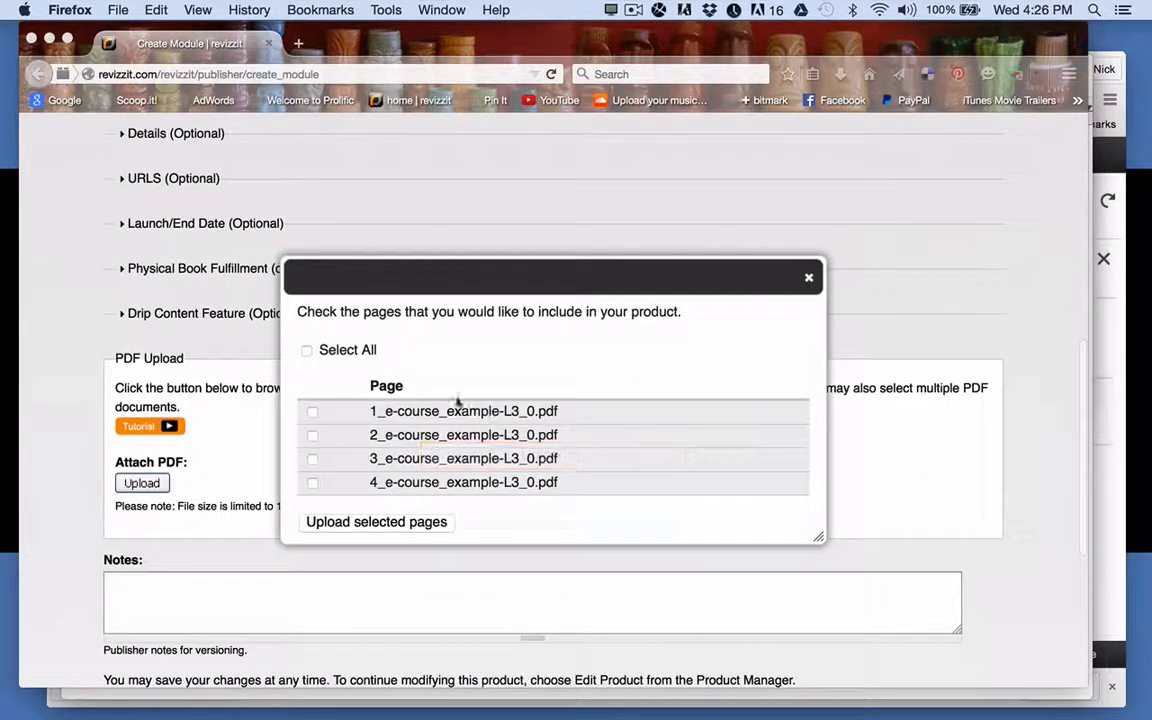
{"action": "left_click", "coordinate": [308, 350]}
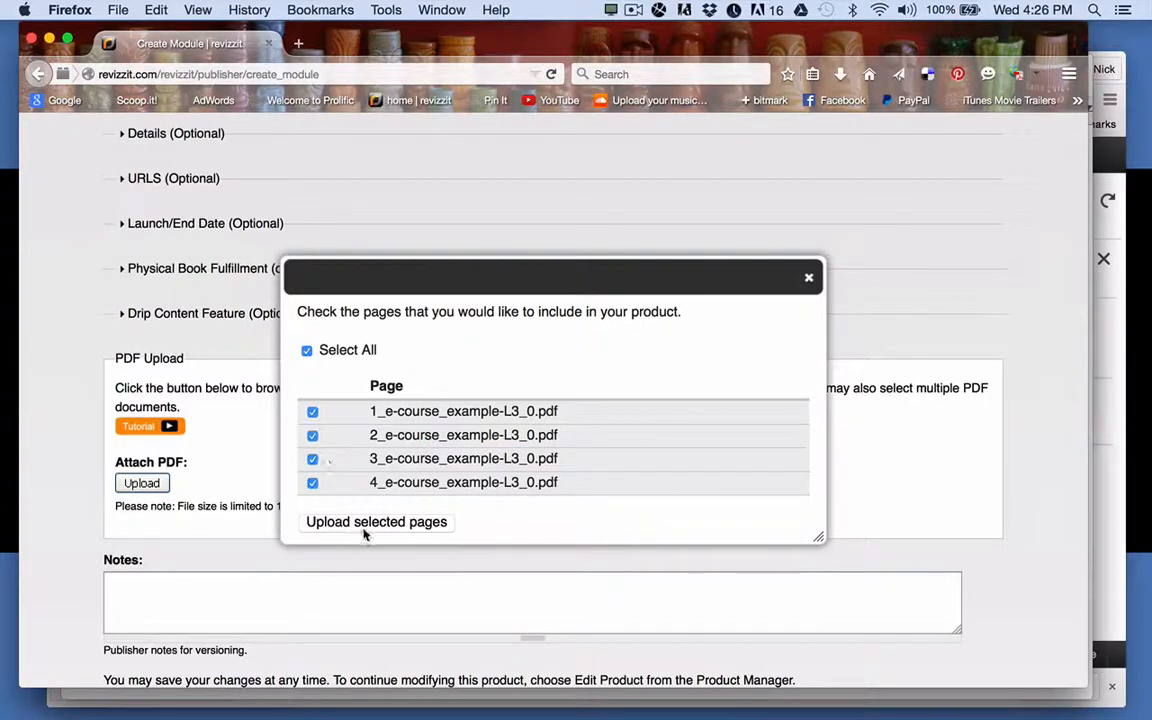
{"action": "left_click", "coordinate": [369, 522]}
{"action": "scroll", "coordinate": [367, 527], "scroll_direction": "down", "scroll_amount": 5}
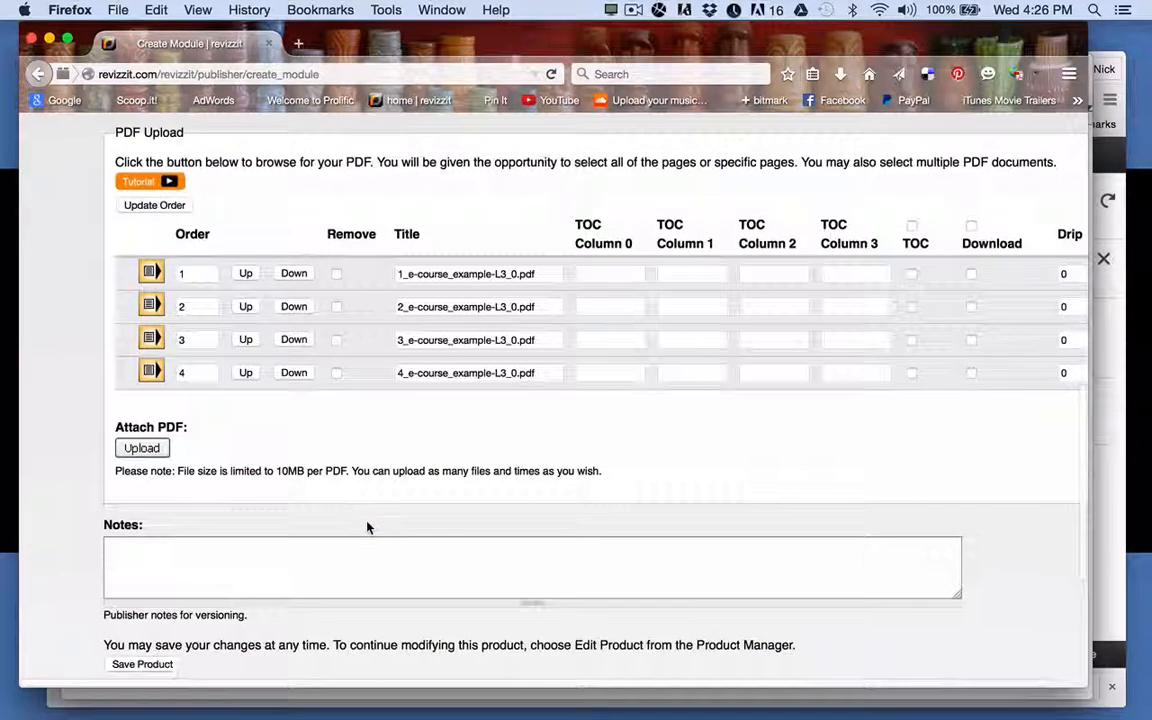
{"action": "scroll", "coordinate": [366, 522], "scroll_direction": "down", "scroll_amount": 1}
{"action": "left_click", "coordinate": [148, 624]}
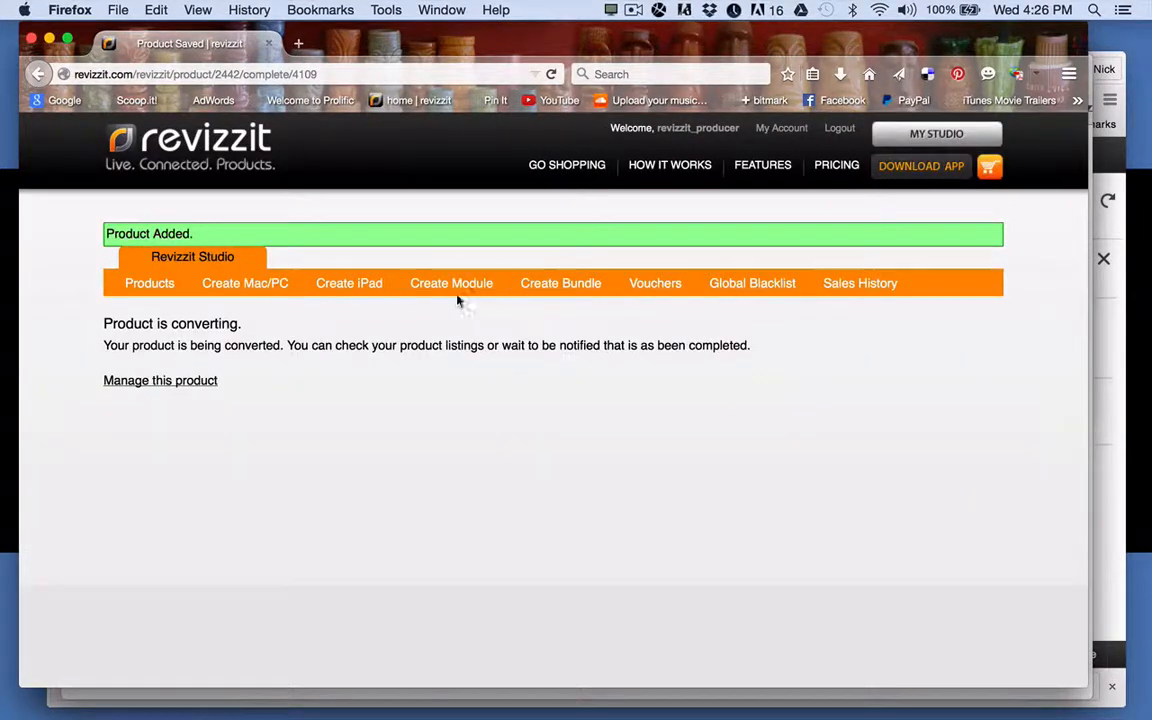
Start a graduation module titled Revizzit E-course Example - Grad with a retail price of 0
{"action": "left_click", "coordinate": [456, 287]}
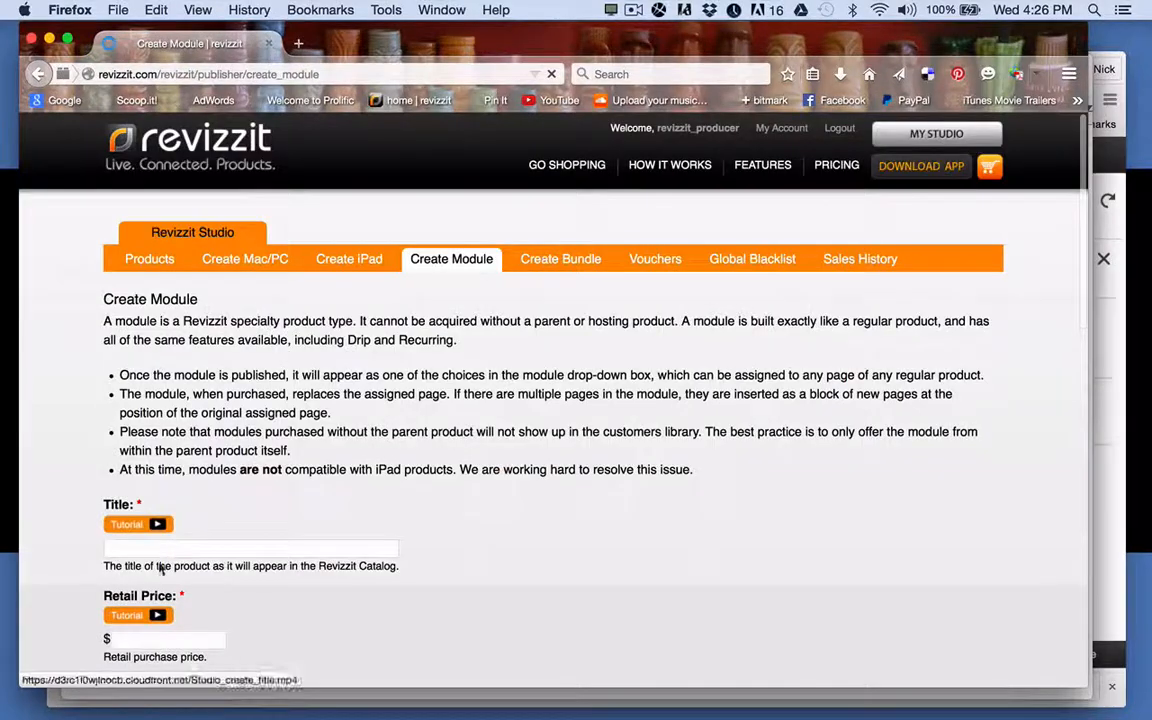
{"action": "left_click", "coordinate": [167, 549]}
{"action": "type", "text": "Revi"}
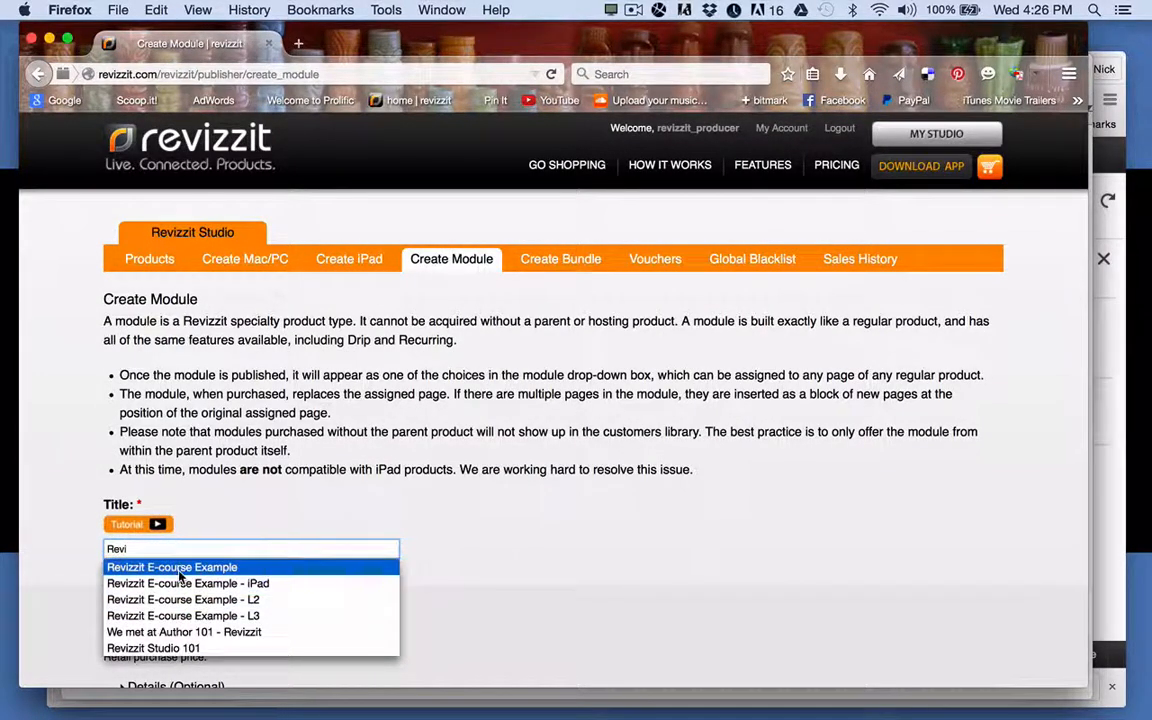
{"action": "left_click", "coordinate": [230, 567]}
{"action": "type", "text": "- "}
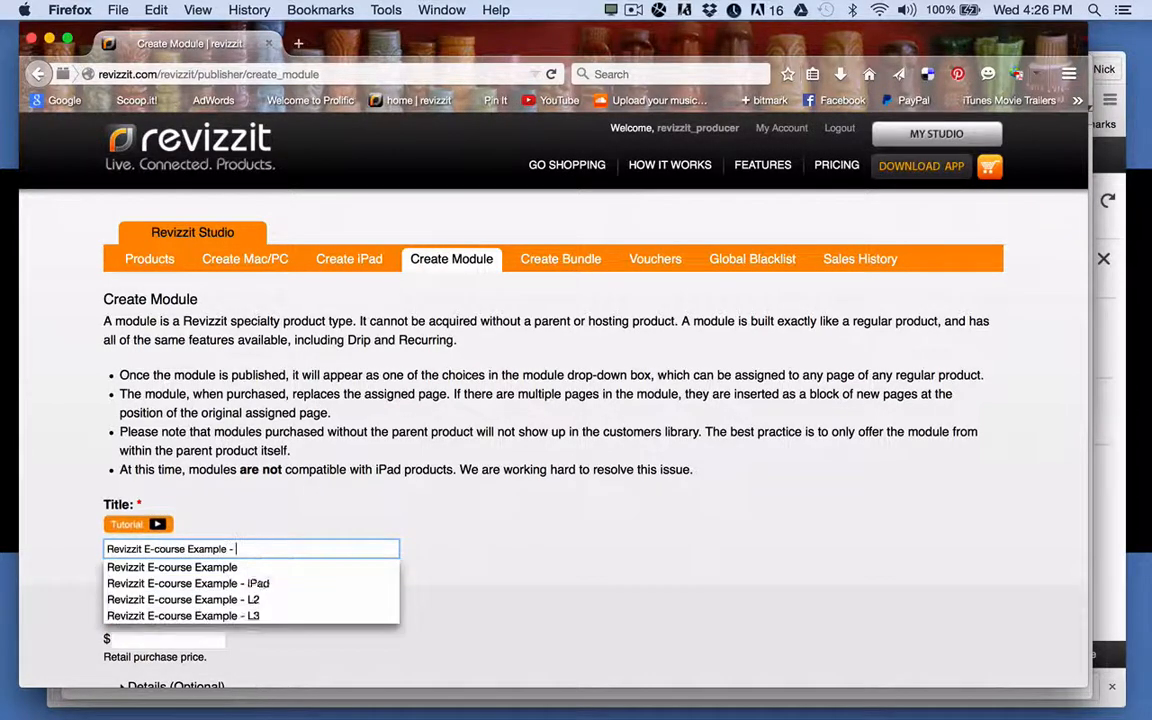
{"action": "type", "text": "Grad"}
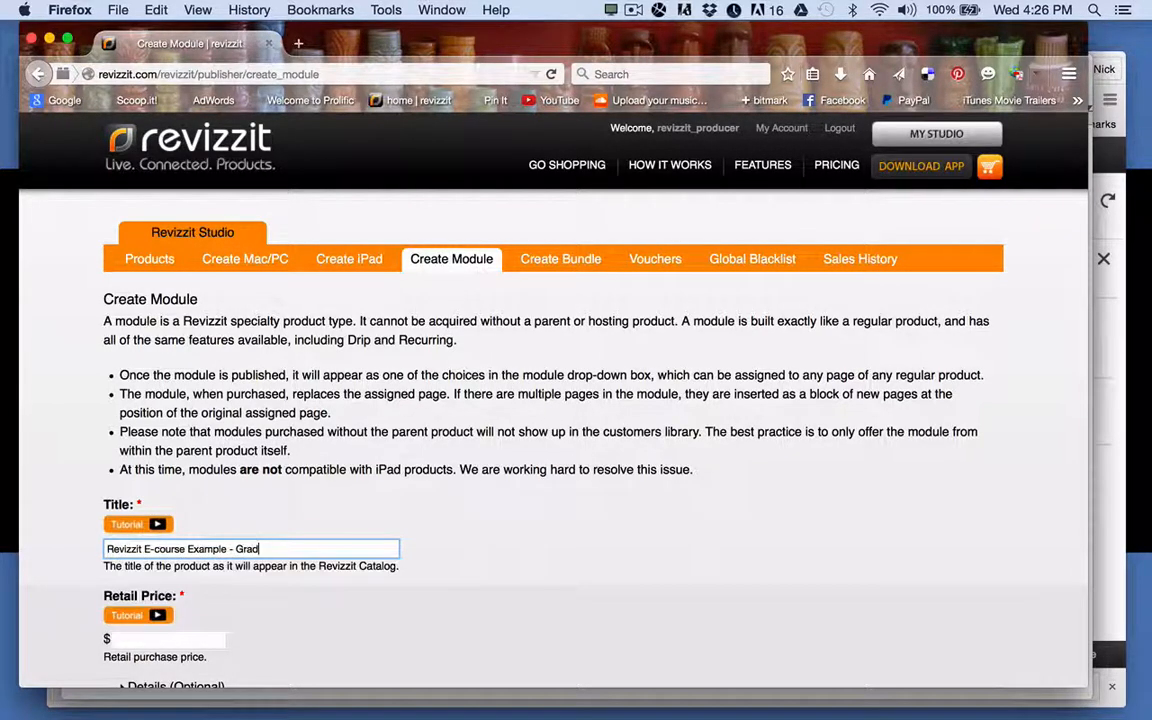
{"action": "left_click", "coordinate": [205, 640]}
{"action": "type", "text": "0"}
{"action": "left_click", "coordinate": [386, 620]}
Upload e-course example-cert.pdf to the Grad module and save the product
{"action": "scroll", "coordinate": [386, 620], "scroll_direction": "down", "scroll_amount": 5}
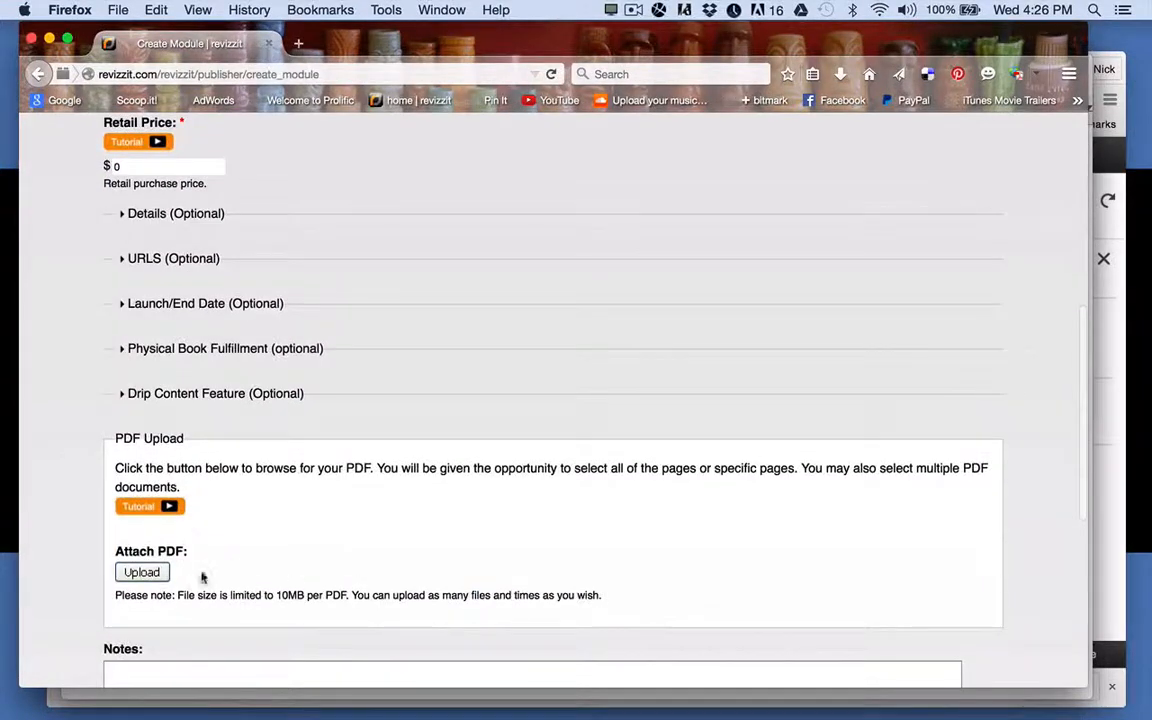
{"action": "left_click", "coordinate": [146, 573]}
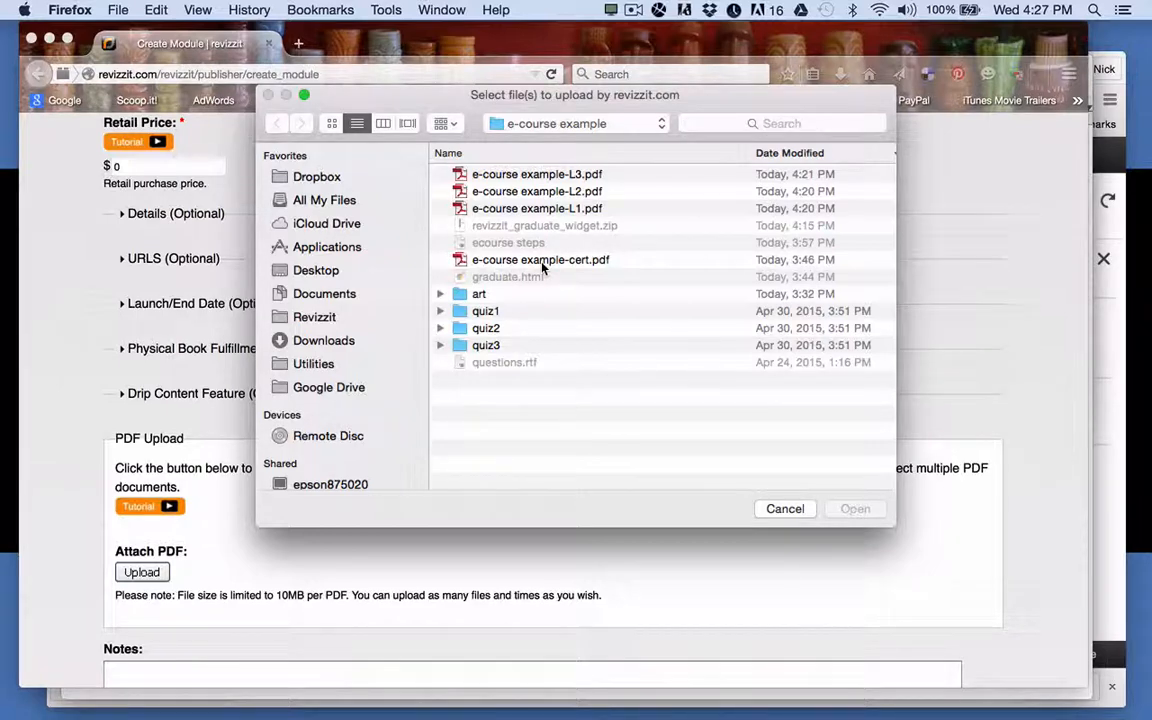
{"action": "left_click", "coordinate": [543, 262]}
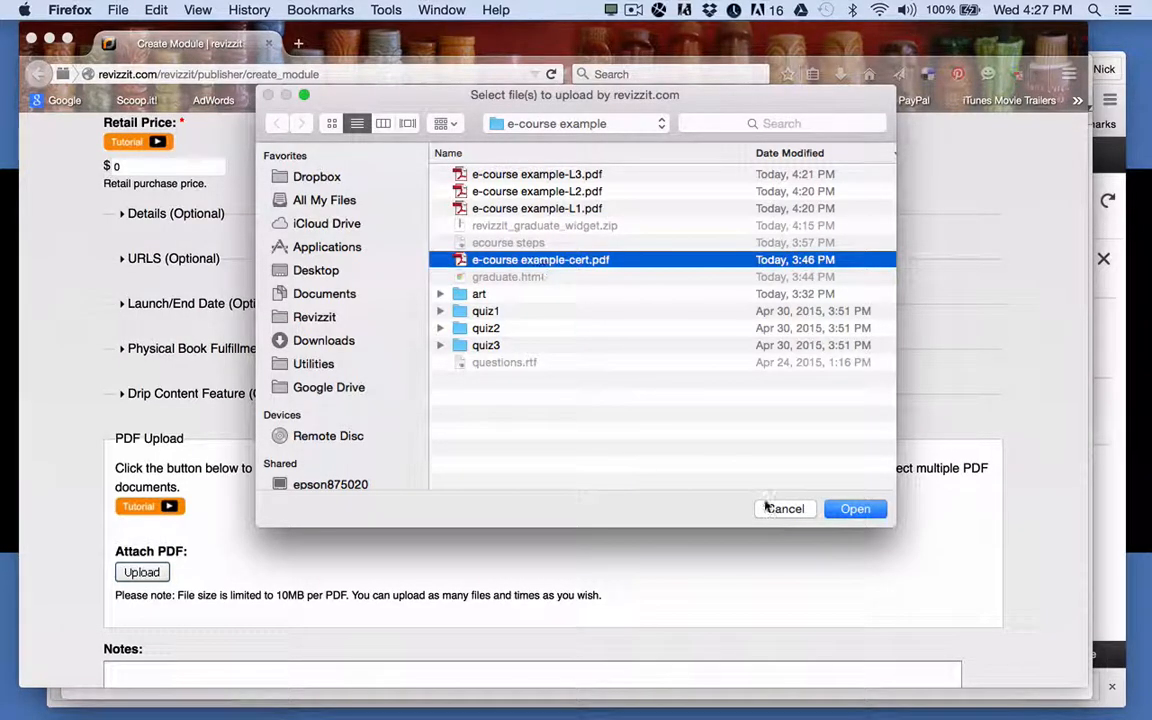
{"action": "left_click", "coordinate": [856, 509]}
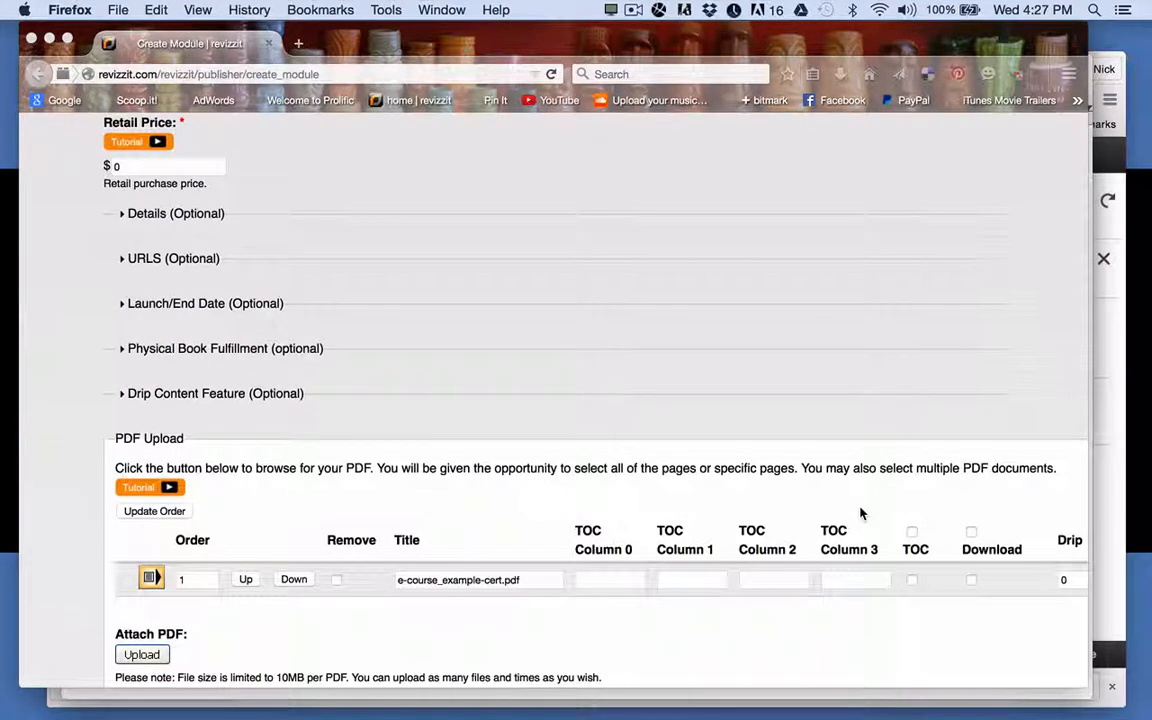
{"action": "scroll", "coordinate": [860, 513], "scroll_direction": "down", "scroll_amount": 3}
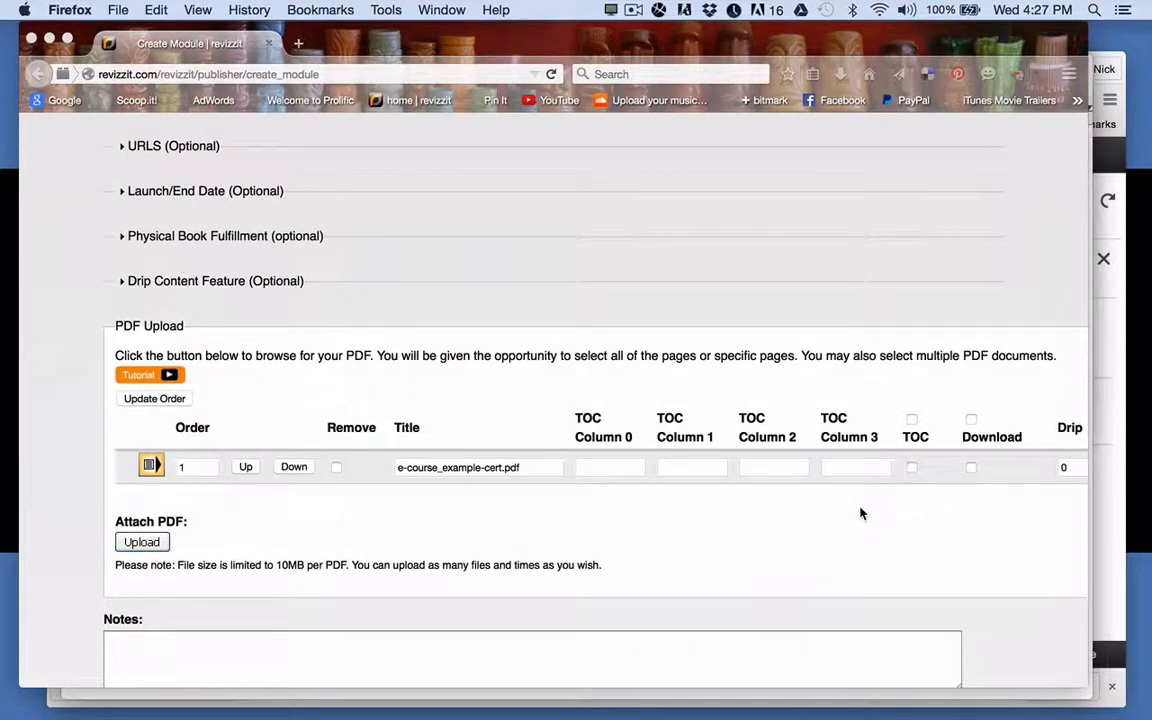
{"action": "scroll", "coordinate": [860, 513], "scroll_direction": "down", "scroll_amount": 4}
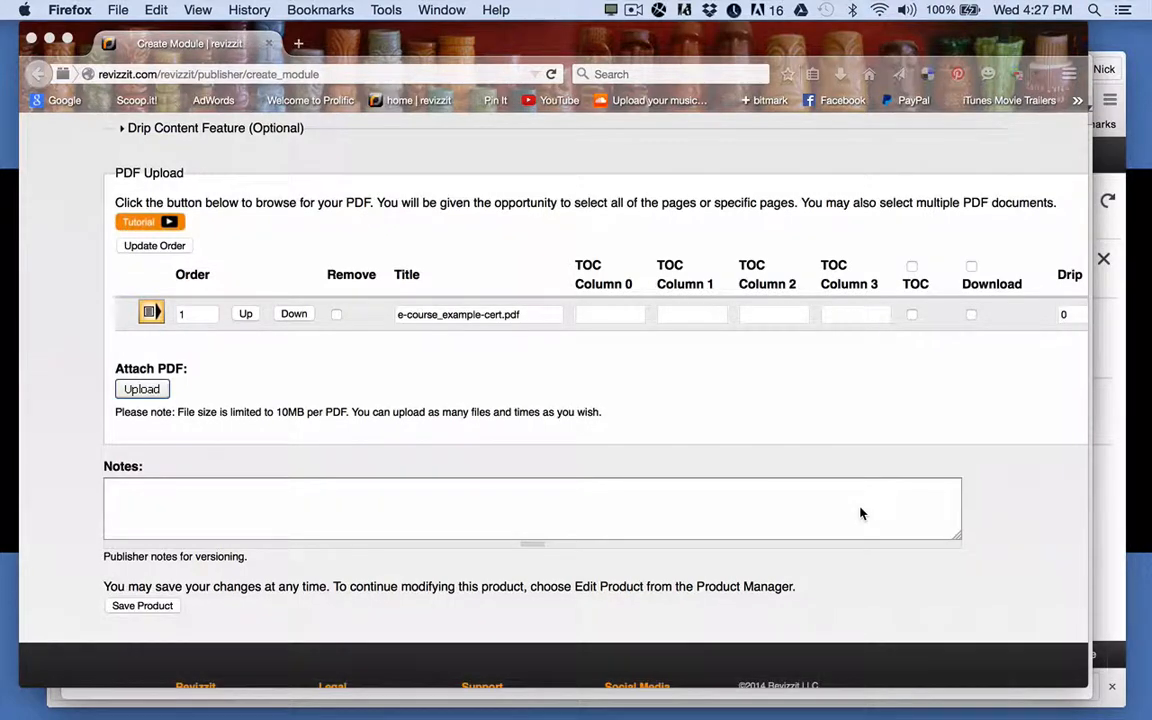
{"action": "left_click", "coordinate": [155, 612]}
{"action": "left_click", "coordinate": [155, 612]}
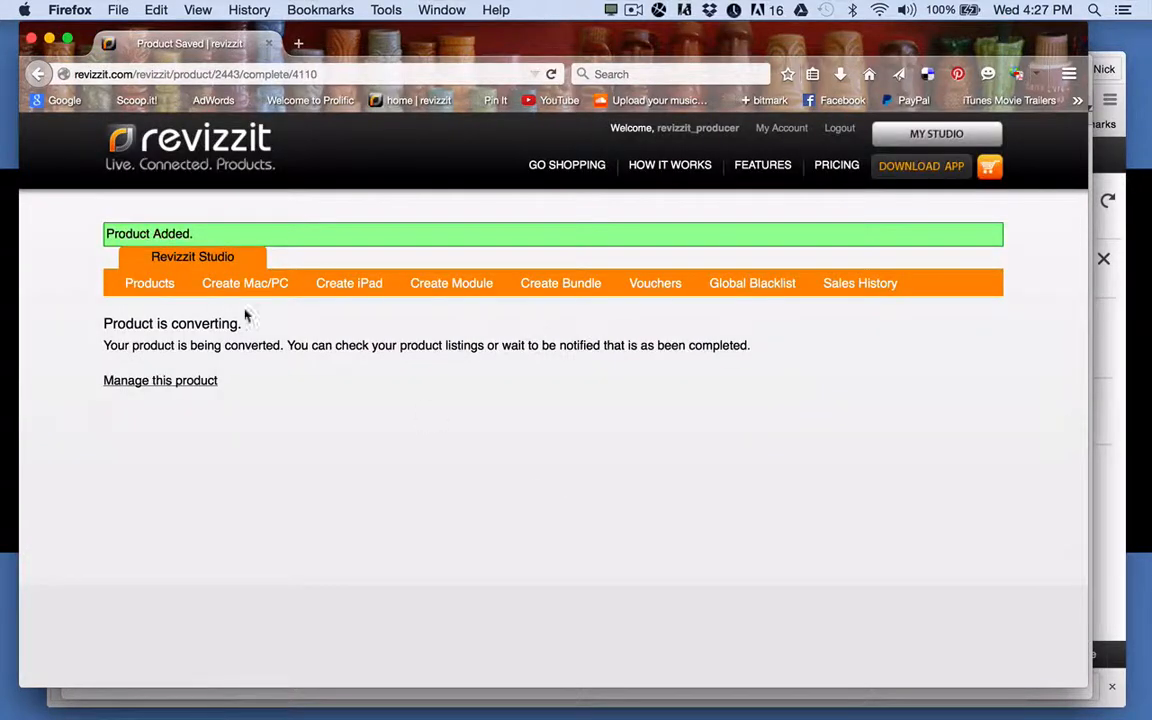
Open the product listings and check the convert status of the Grad, L3 and L2 modules and the iPad product
{"action": "left_click", "coordinate": [152, 286]}
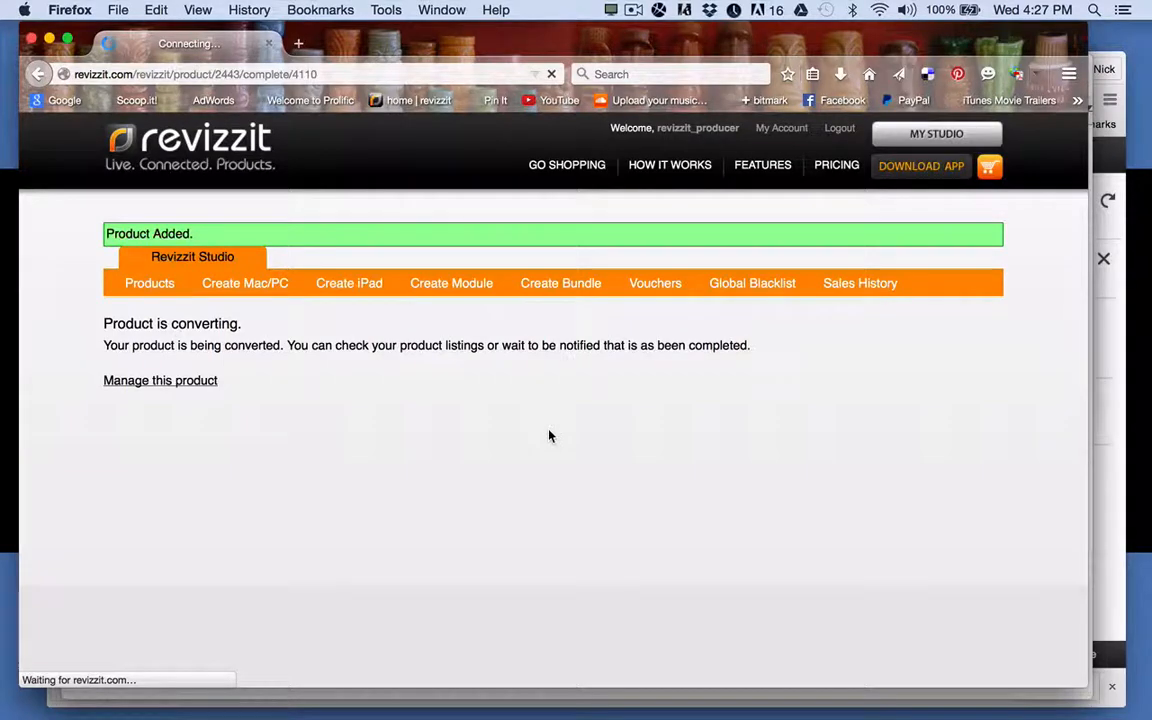
{"action": "scroll", "coordinate": [549, 435], "scroll_direction": "down", "scroll_amount": 15}
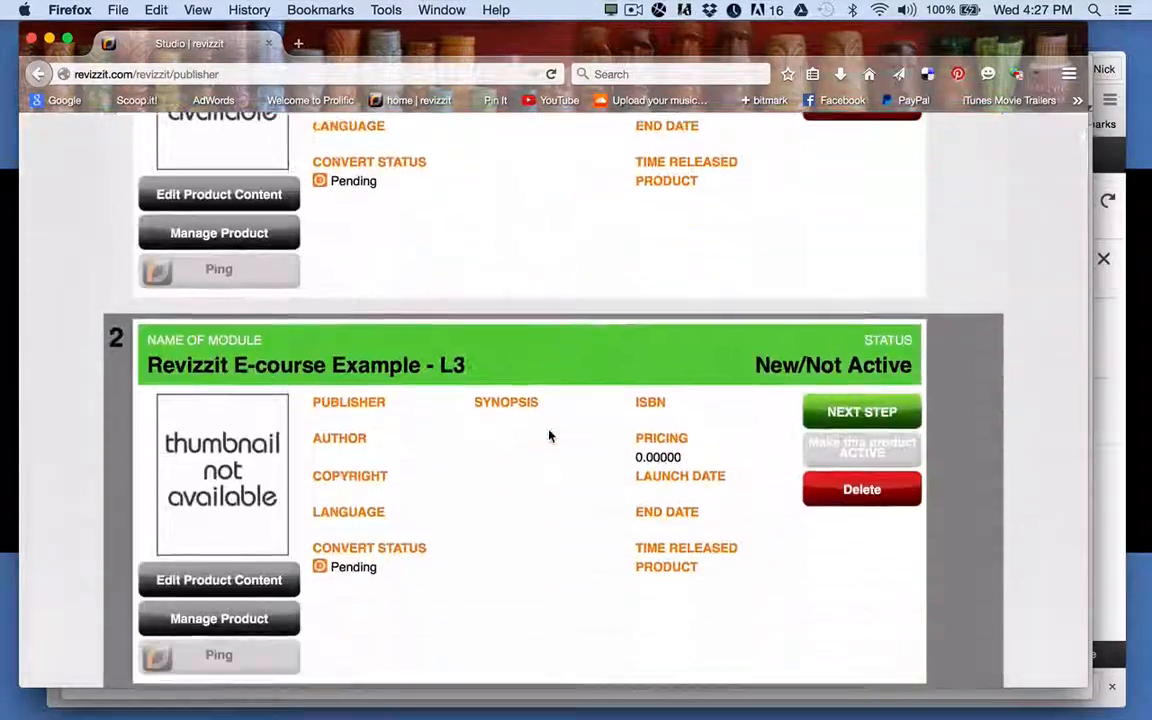
{"action": "scroll", "coordinate": [549, 435], "scroll_direction": "down", "scroll_amount": 10}
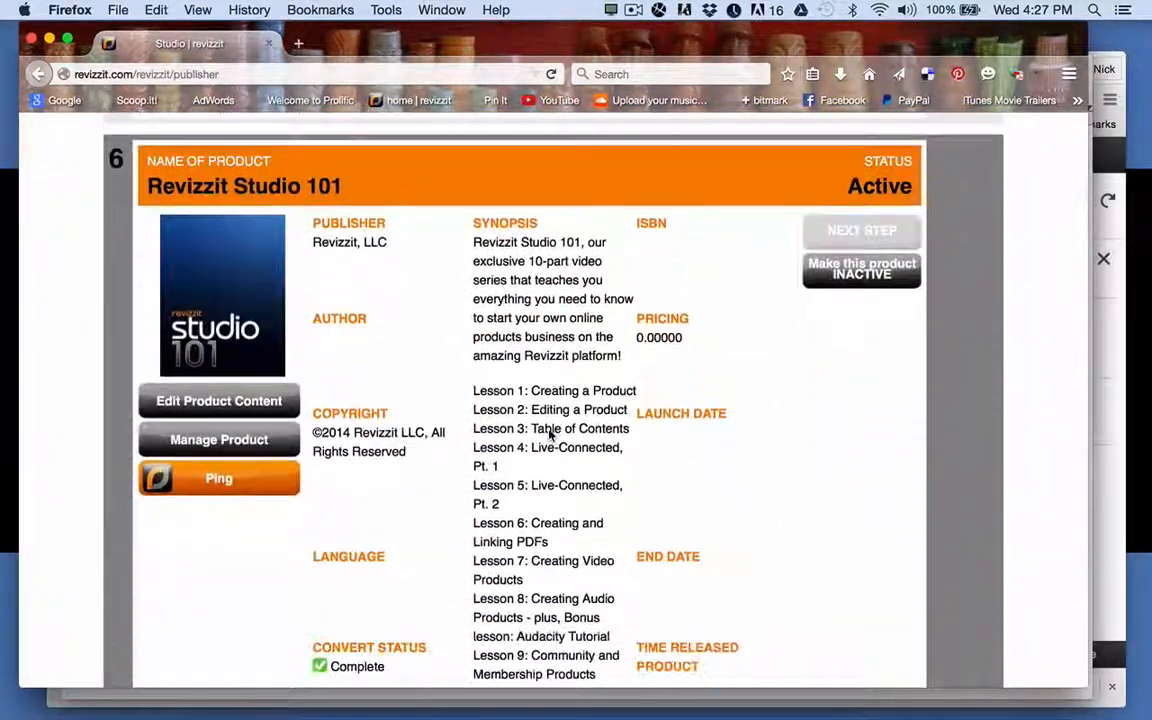
{"action": "scroll", "coordinate": [549, 435], "scroll_direction": "up", "scroll_amount": 7}
{"action": "scroll", "coordinate": [549, 435], "scroll_direction": "up", "scroll_amount": 12}
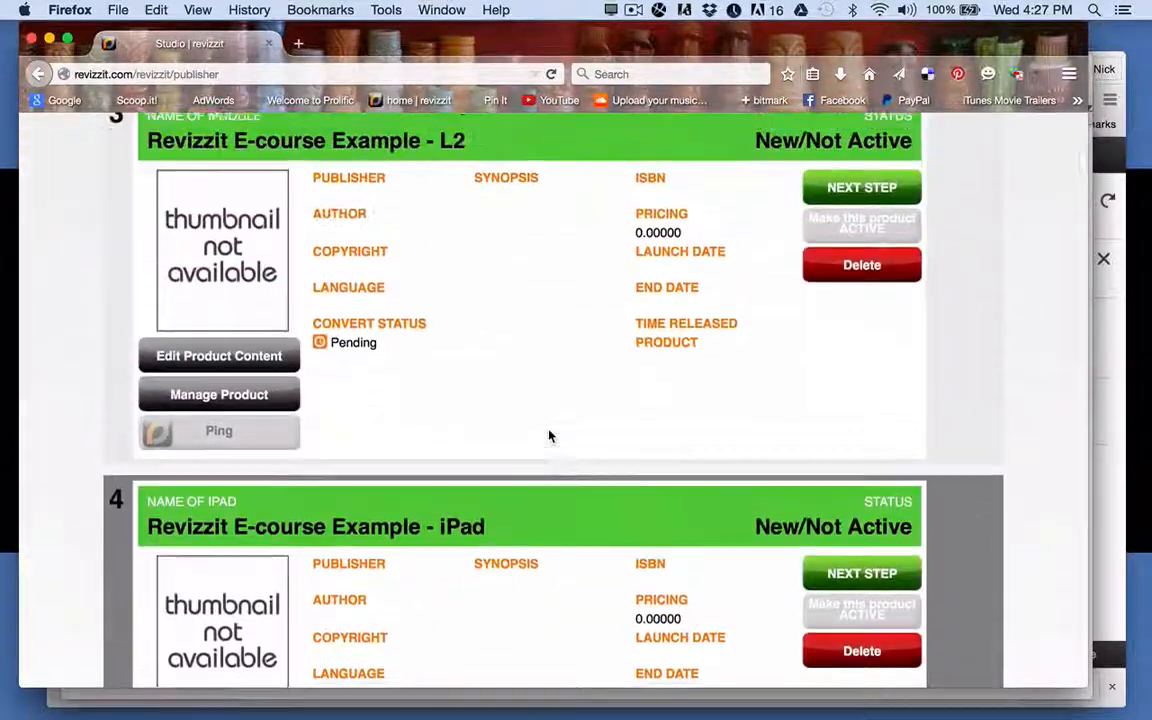
{"action": "scroll", "coordinate": [549, 435], "scroll_direction": "up", "scroll_amount": 4}
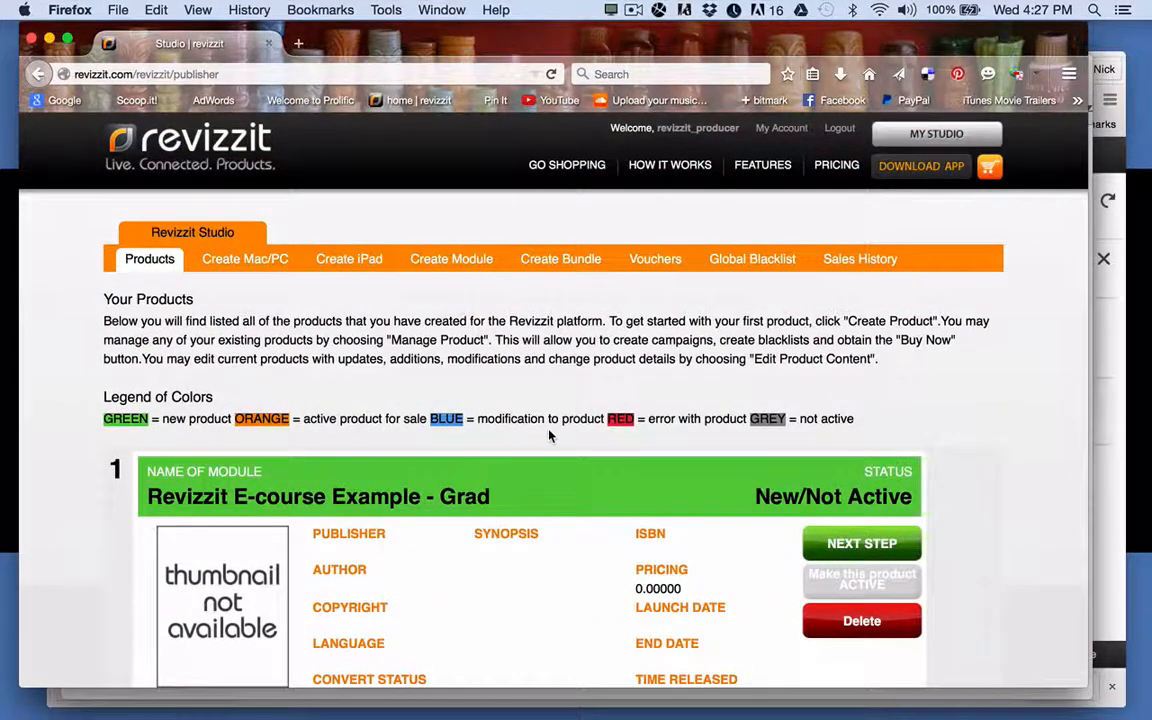
{"action": "scroll", "coordinate": [455, 556], "scroll_direction": "down", "scroll_amount": 3}
{"action": "scroll", "coordinate": [455, 556], "scroll_direction": "down", "scroll_amount": 1}
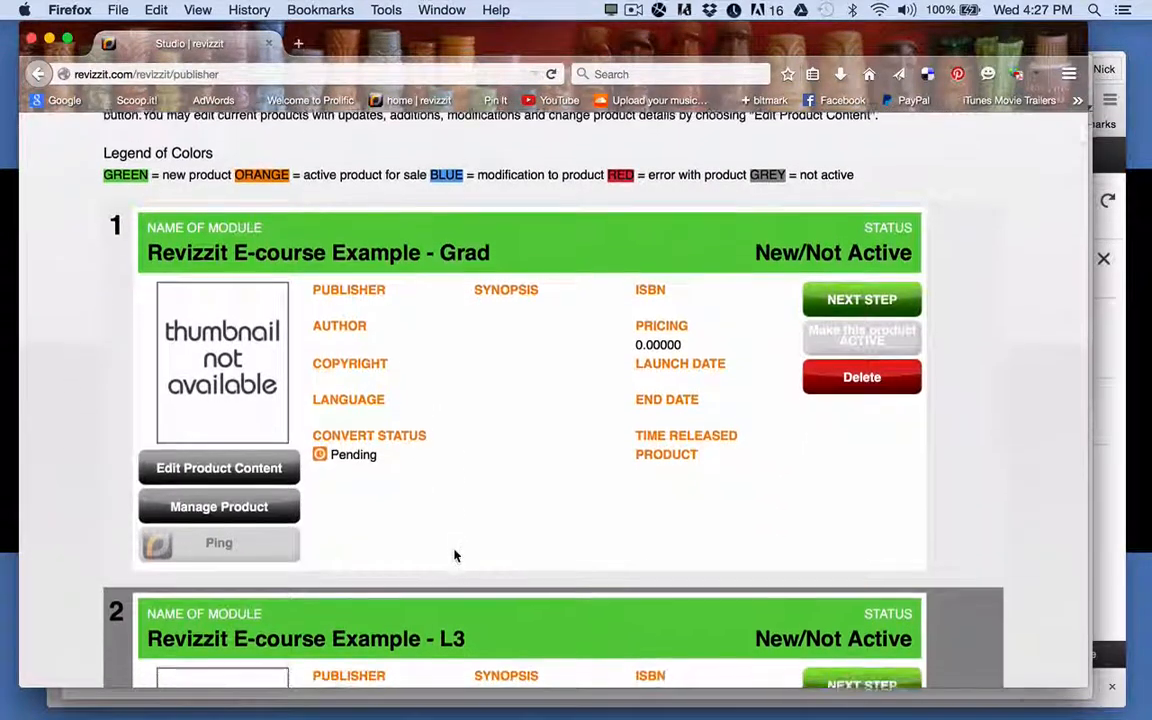
{"action": "scroll", "coordinate": [455, 556], "scroll_direction": "up", "scroll_amount": 3}
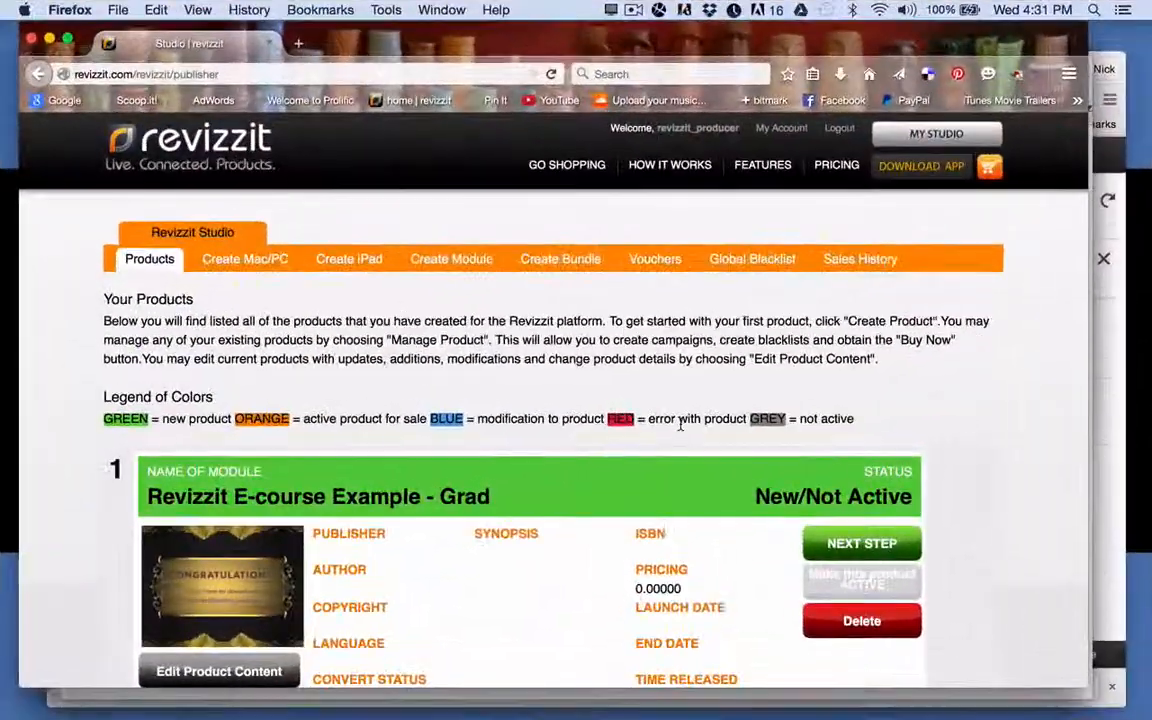
{"action": "scroll", "coordinate": [681, 440], "scroll_direction": "down", "scroll_amount": 5}
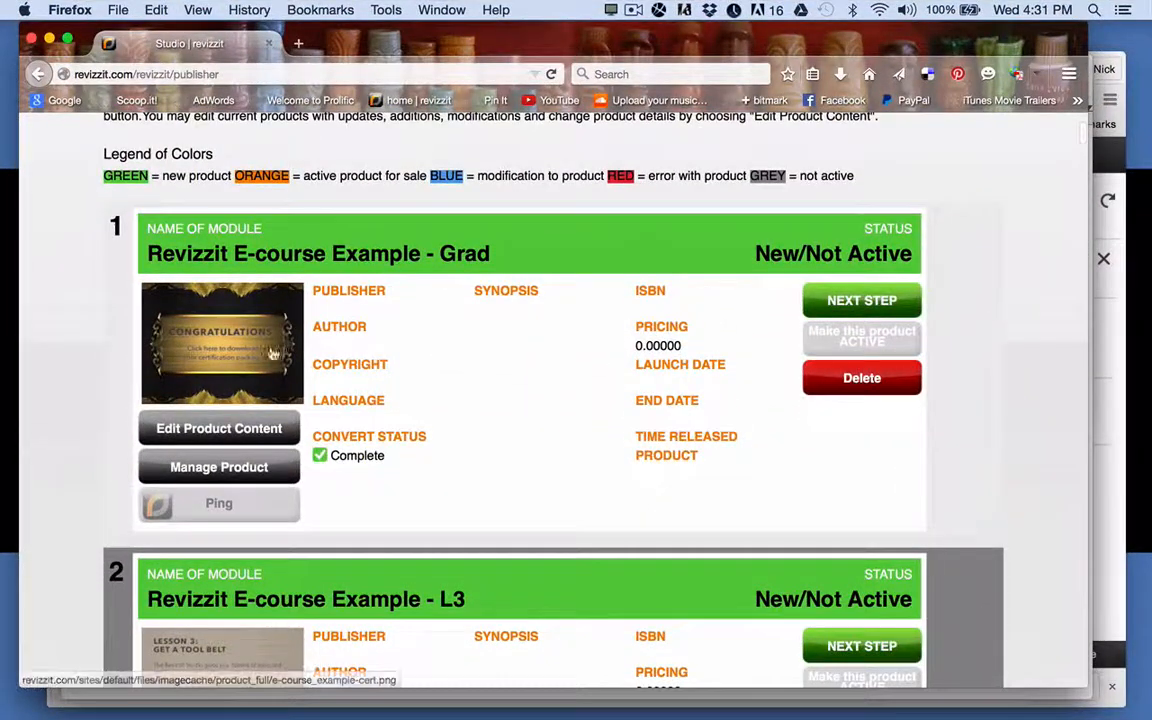
Review the convert status and pricing of the new e-course modules, the iPad product and the Mac/PC product in the listings
{"action": "scroll", "coordinate": [389, 437], "scroll_direction": "down", "scroll_amount": 14}
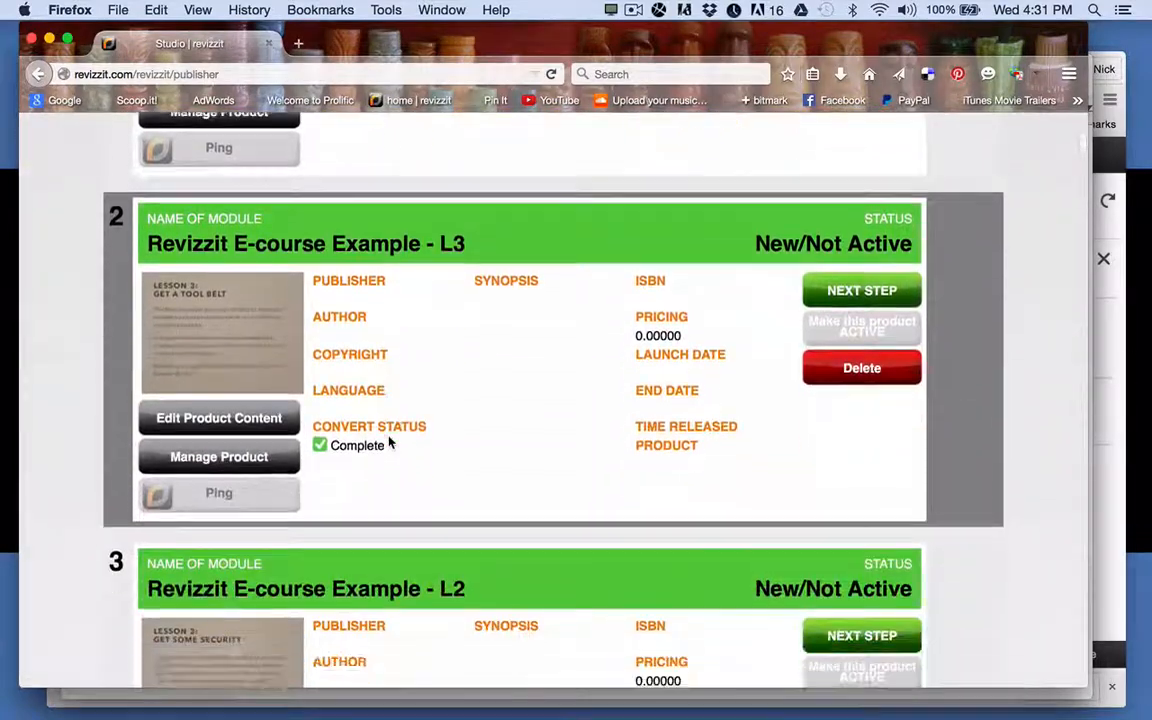
{"action": "scroll", "coordinate": [389, 442], "scroll_direction": "down", "scroll_amount": 4}
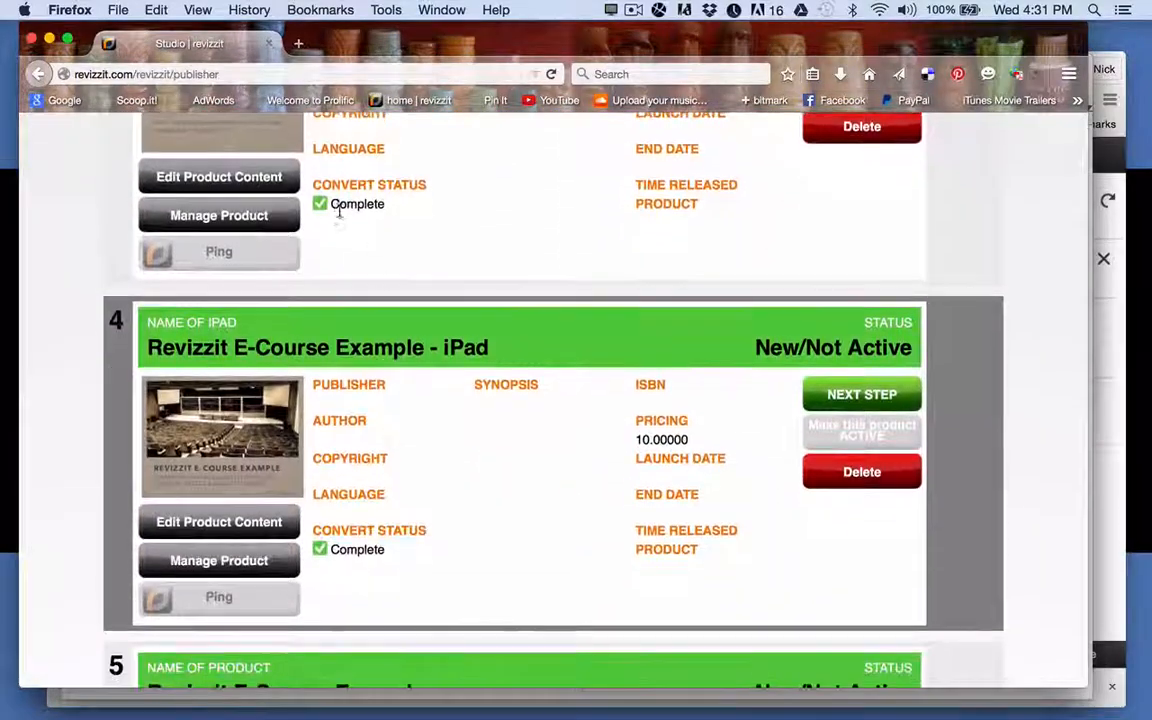
{"action": "scroll", "coordinate": [397, 493], "scroll_direction": "down", "scroll_amount": 6}
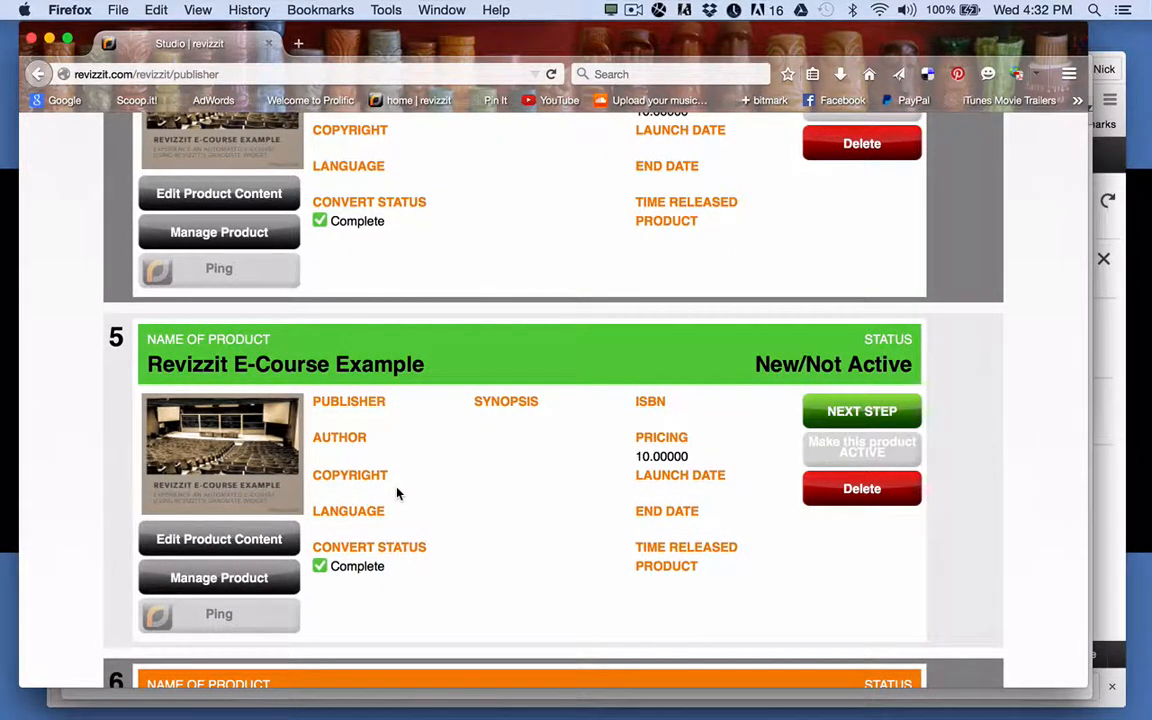
{"action": "scroll", "coordinate": [397, 493], "scroll_direction": "down", "scroll_amount": 1}
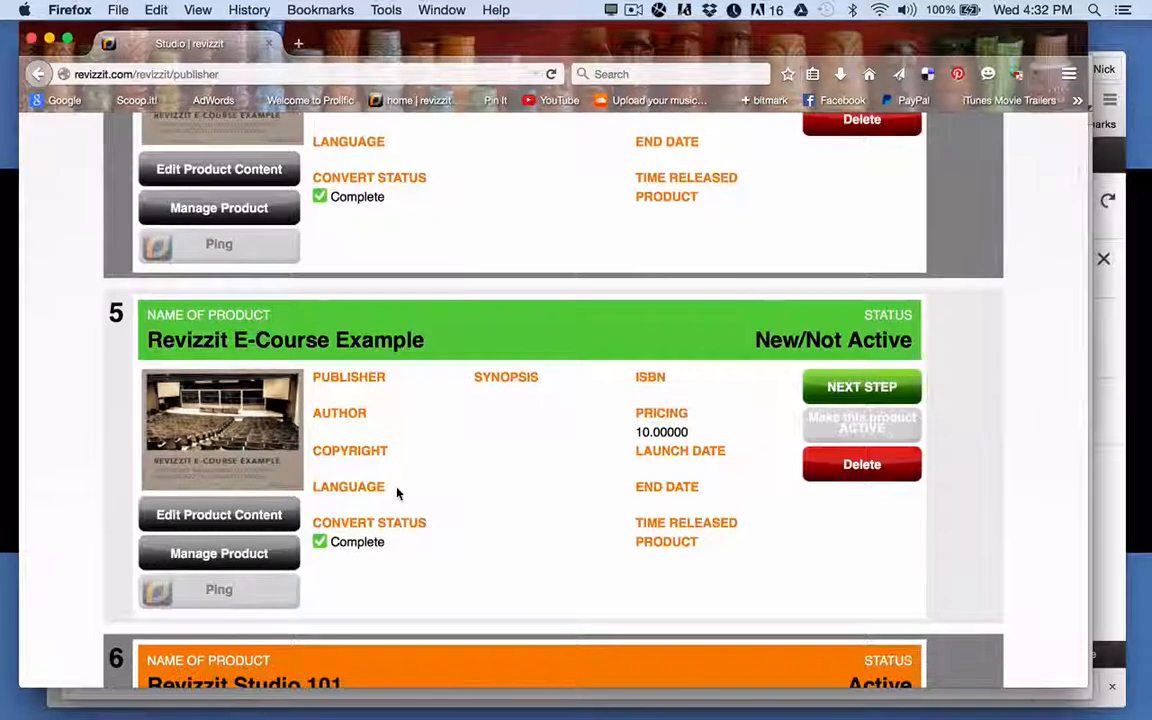
{"action": "left_click_drag", "start_coordinate": [265, 347], "coordinate": [255, 346]}
{"action": "left_click", "coordinate": [447, 342]}
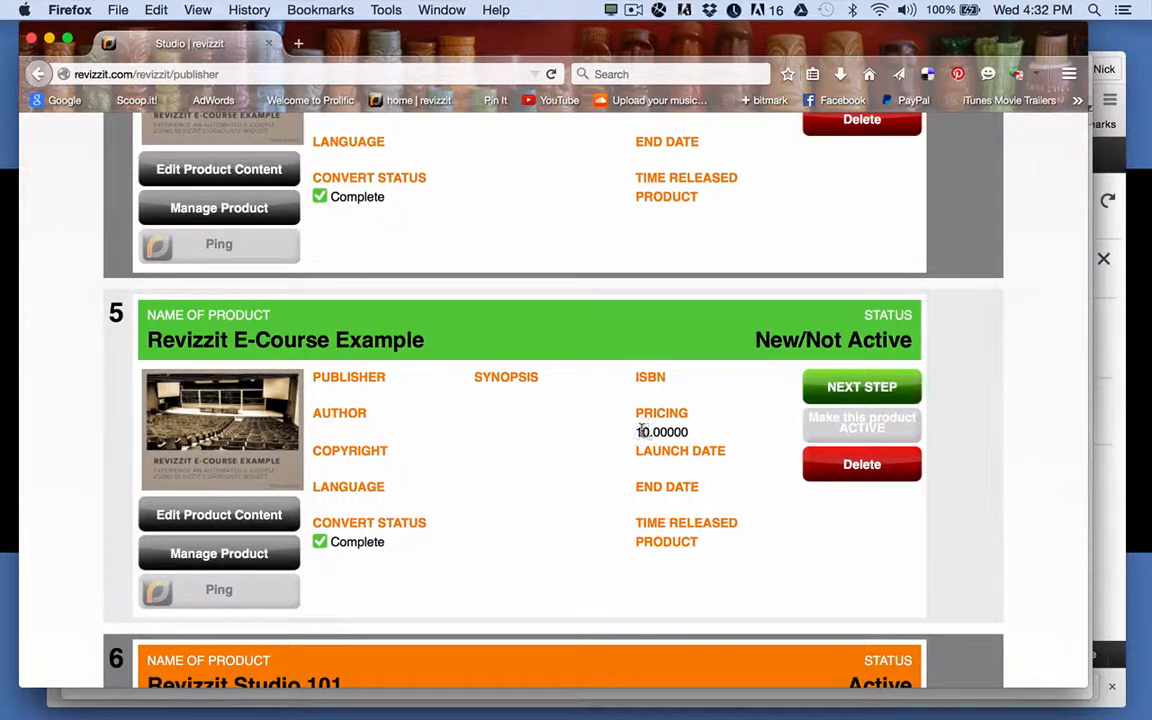
{"action": "left_click_drag", "start_coordinate": [637, 431], "coordinate": [650, 432]}
{"action": "scroll", "coordinate": [657, 463], "scroll_direction": "up", "scroll_amount": 1}
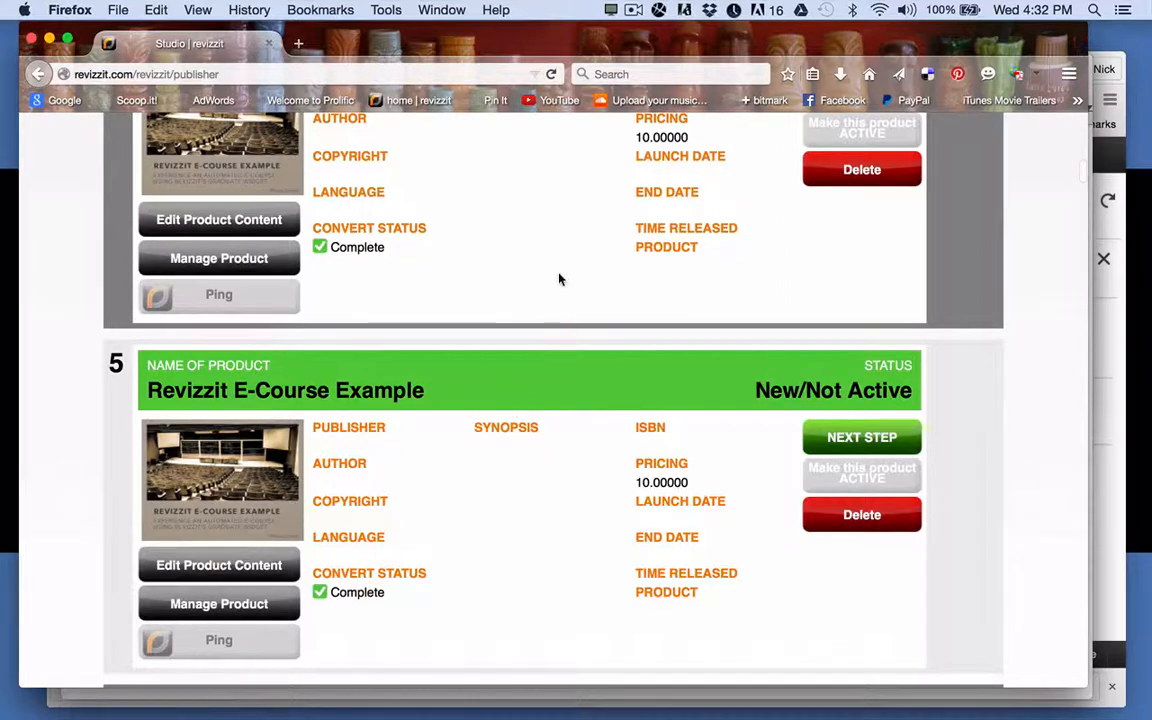
{"action": "scroll", "coordinate": [560, 272], "scroll_direction": "up", "scroll_amount": 2}
{"action": "scroll", "coordinate": [560, 272], "scroll_direction": "up", "scroll_amount": 1}
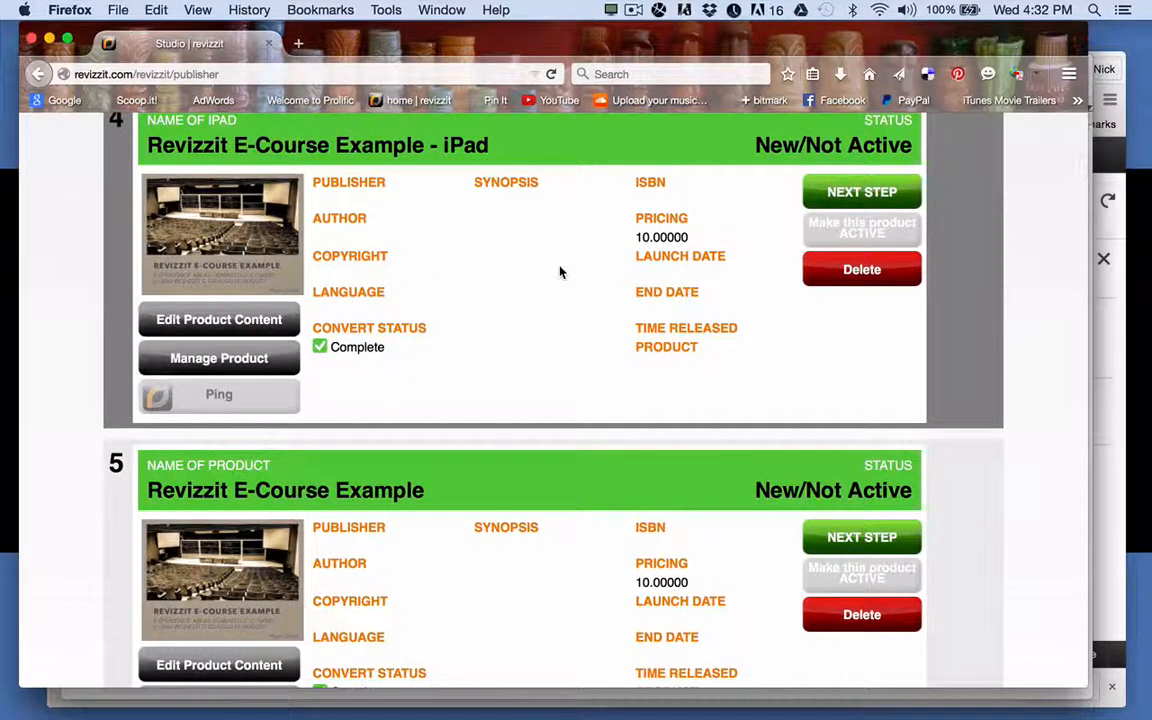
{"action": "scroll", "coordinate": [647, 330], "scroll_direction": "up", "scroll_amount": 2}
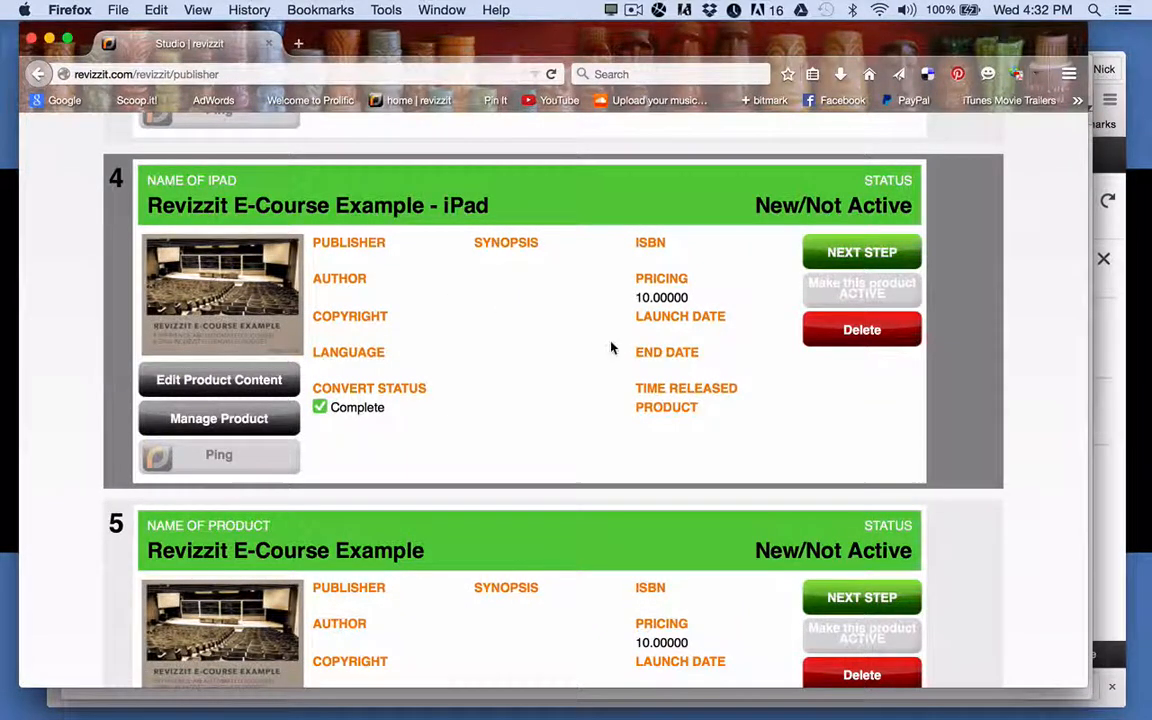
Publish the Mac/PC product Revizzit E-Course Example
{"action": "scroll", "coordinate": [612, 347], "scroll_direction": "down", "scroll_amount": 2}
{"action": "scroll", "coordinate": [612, 347], "scroll_direction": "up", "scroll_amount": 1}
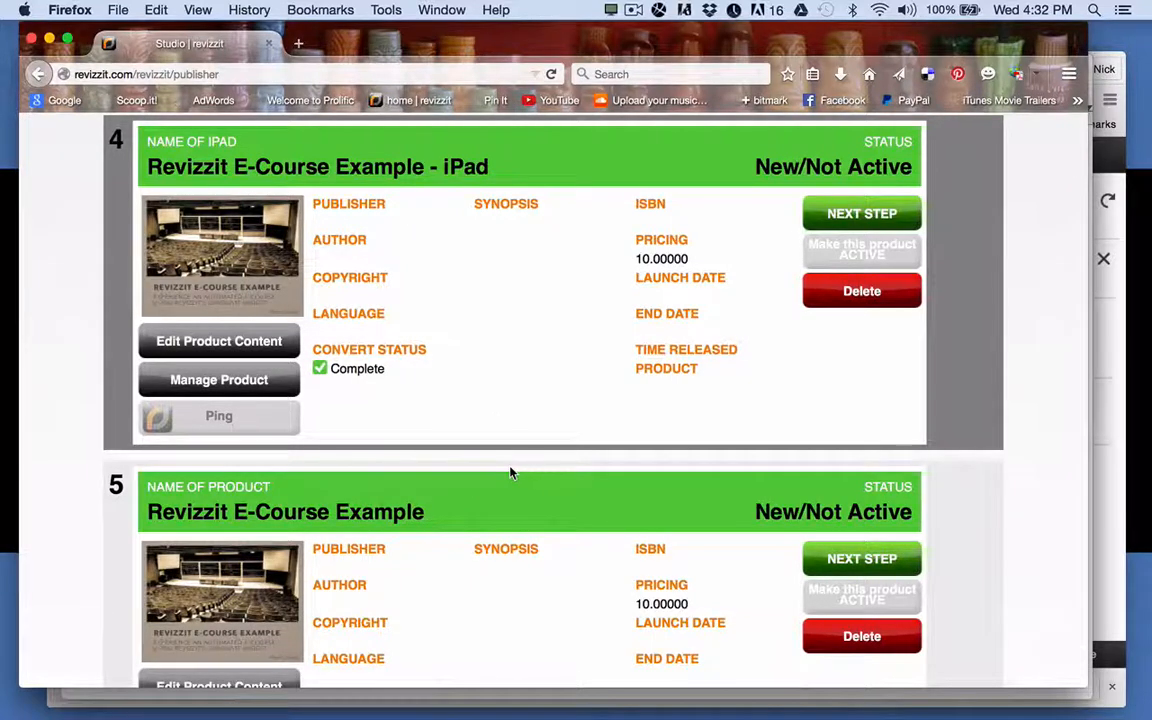
{"action": "scroll", "coordinate": [510, 472], "scroll_direction": "down", "scroll_amount": 3}
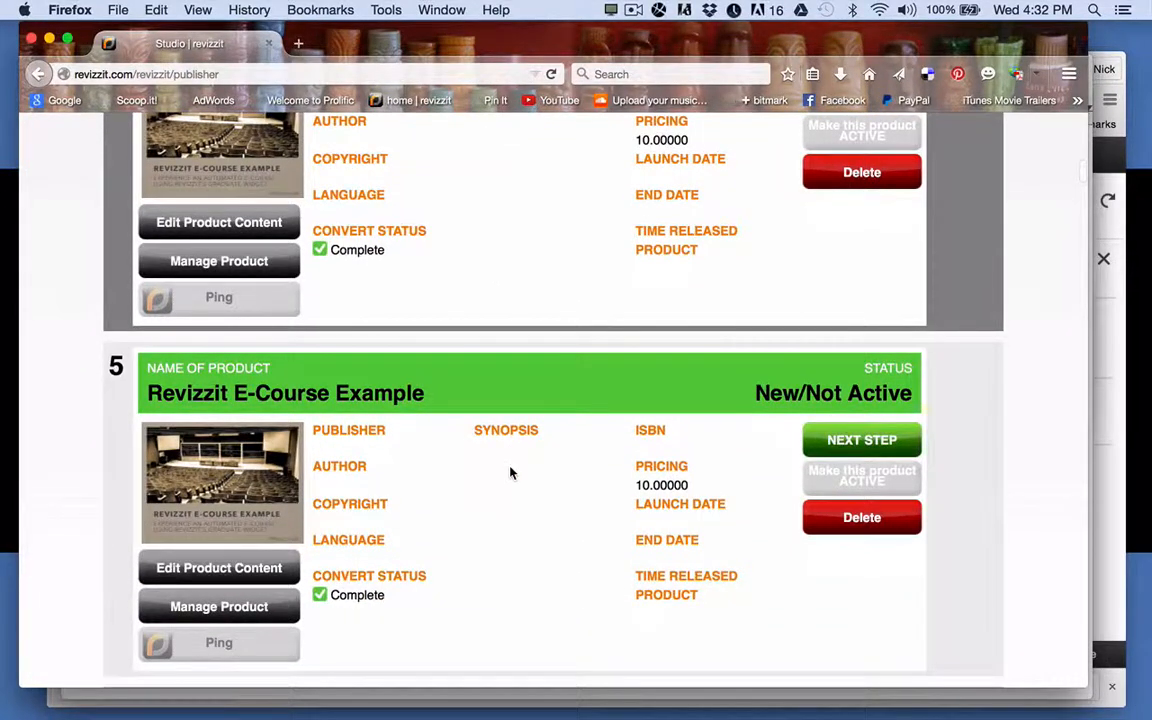
{"action": "scroll", "coordinate": [510, 472], "scroll_direction": "down", "scroll_amount": 1}
{"action": "scroll", "coordinate": [510, 472], "scroll_direction": "up", "scroll_amount": 1}
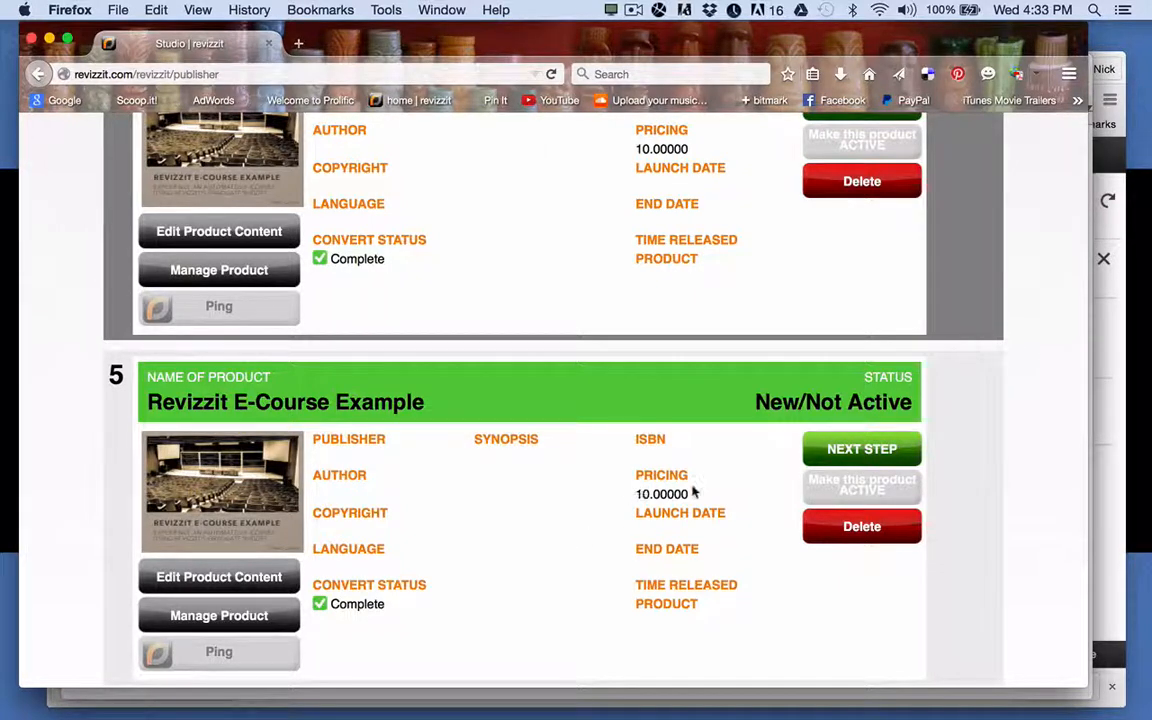
{"action": "left_click", "coordinate": [851, 458]}
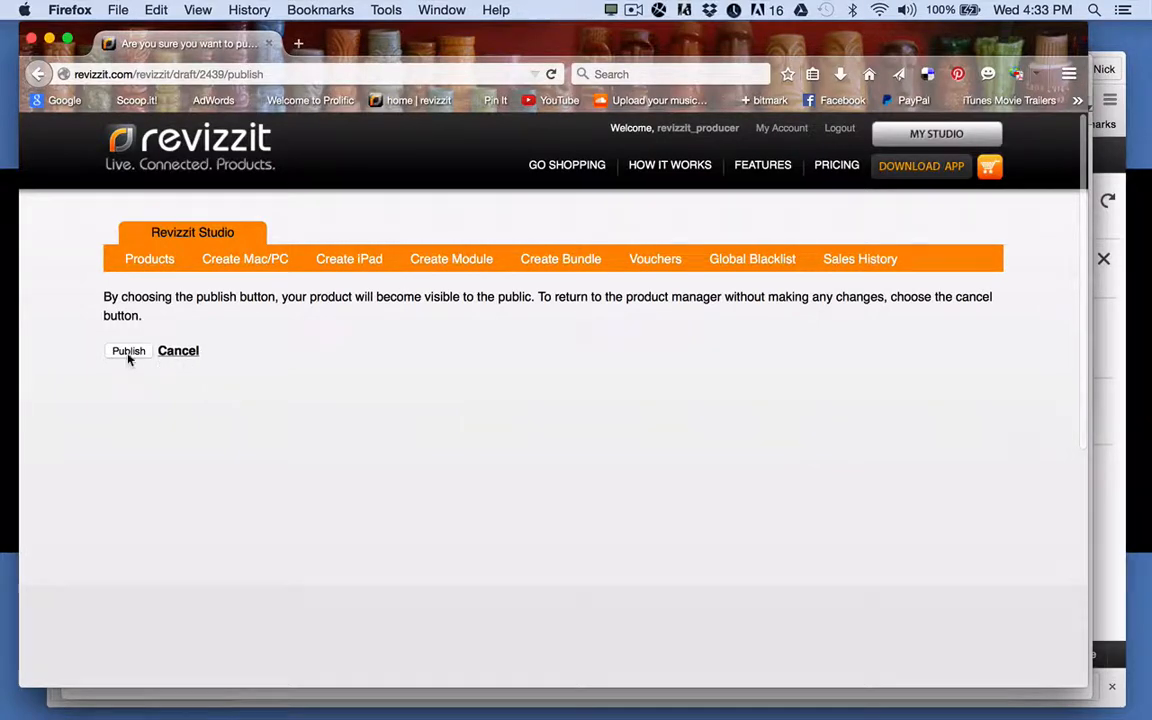
{"action": "left_click", "coordinate": [128, 354]}
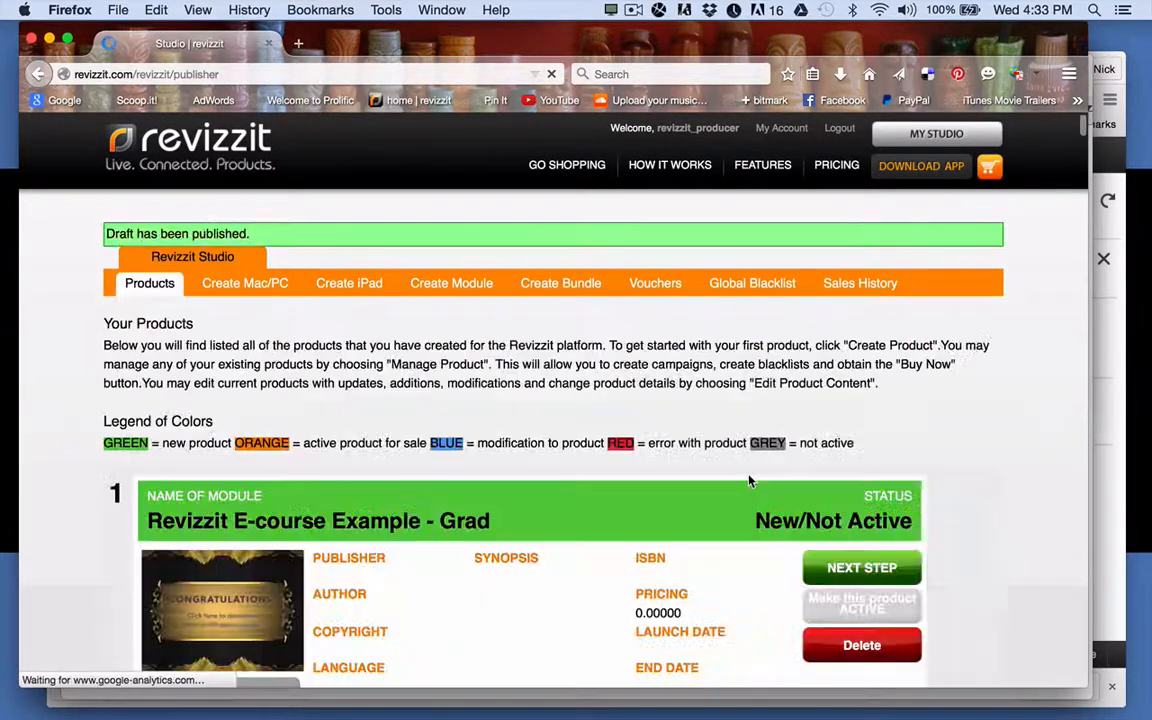
Publish the Revizzit E-Course Example - iPad product
{"action": "scroll", "coordinate": [749, 481], "scroll_direction": "down", "scroll_amount": 20}
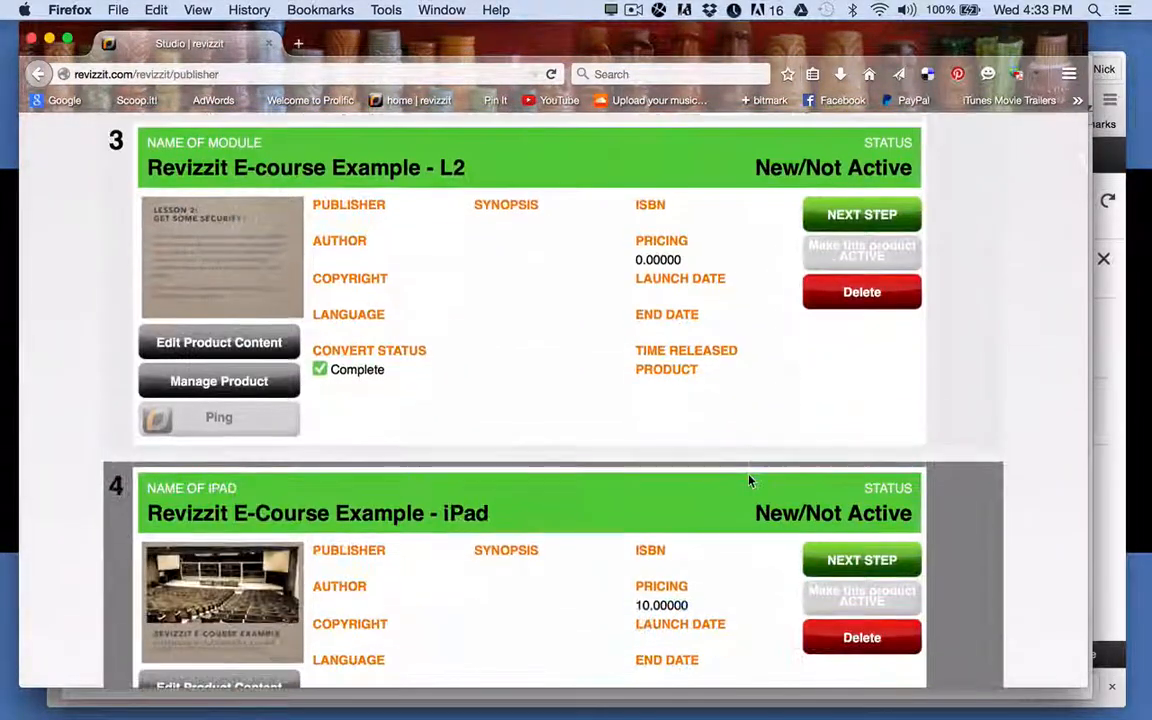
{"action": "scroll", "coordinate": [750, 481], "scroll_direction": "down", "scroll_amount": 3}
{"action": "scroll", "coordinate": [751, 481], "scroll_direction": "up", "scroll_amount": 5}
{"action": "scroll", "coordinate": [862, 372], "scroll_direction": "down", "scroll_amount": 2}
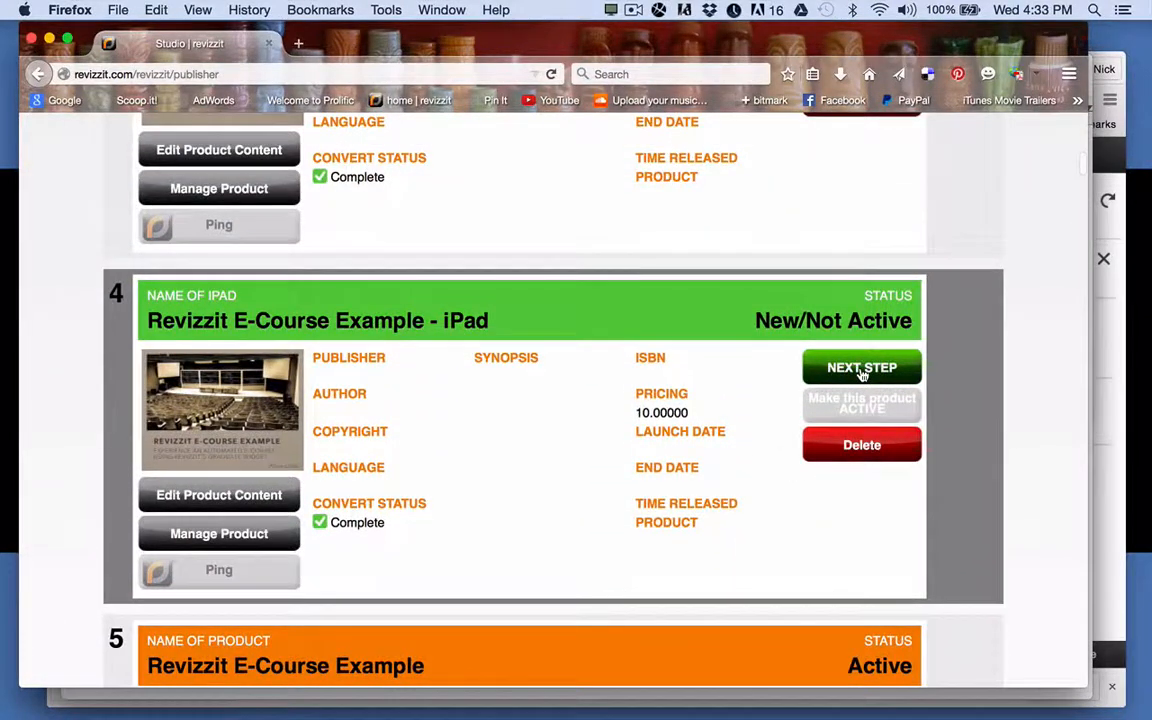
{"action": "left_click", "coordinate": [822, 305]}
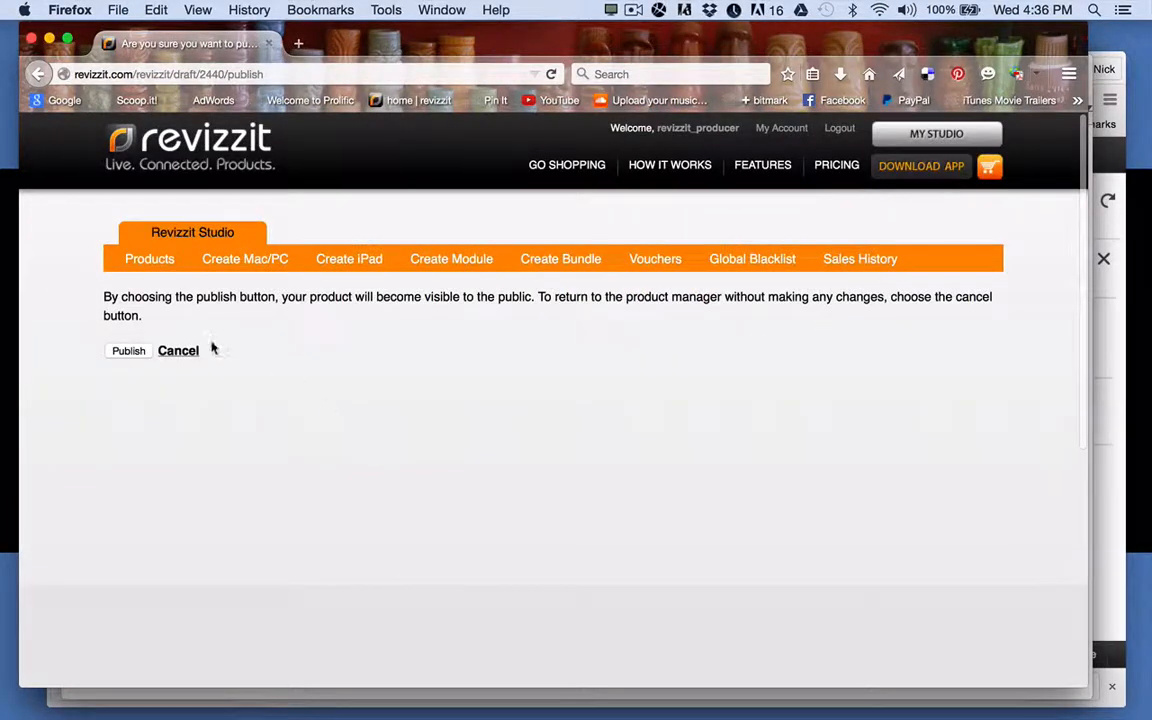
{"action": "left_click", "coordinate": [127, 352]}
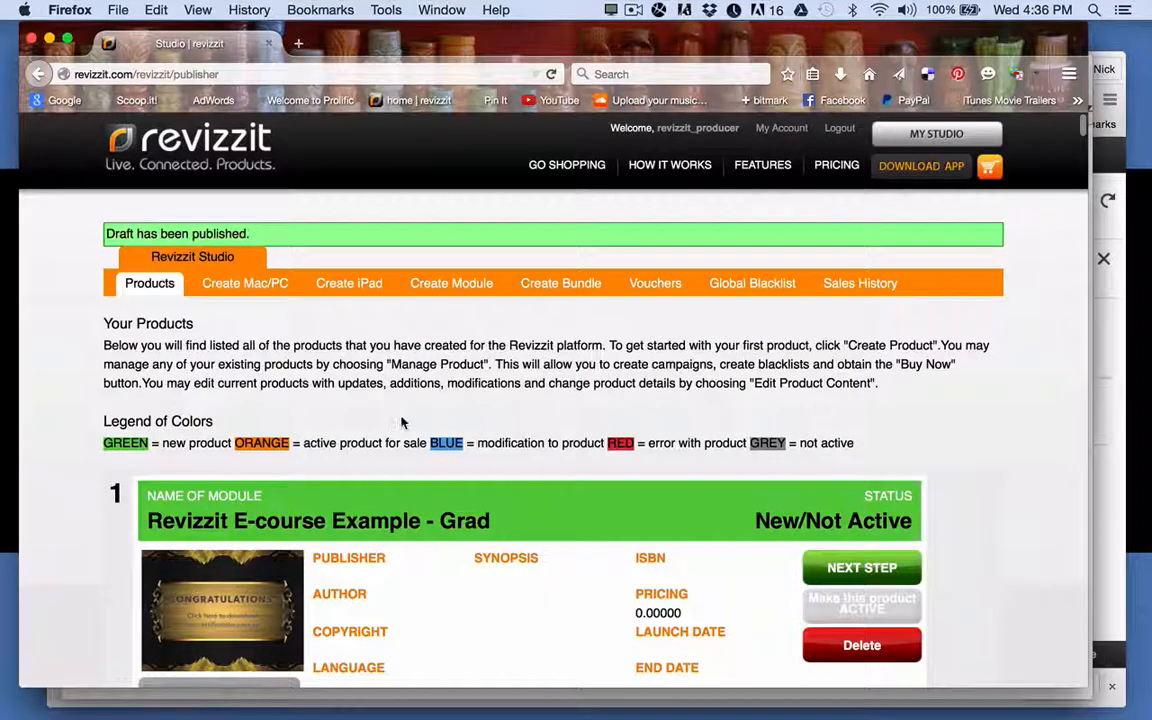
Publish the lesson 2 module, Revizzit E-course Example - L2
{"action": "scroll", "coordinate": [438, 380], "scroll_direction": "down", "scroll_amount": 10}
{"action": "scroll", "coordinate": [440, 378], "scroll_direction": "down", "scroll_amount": 5}
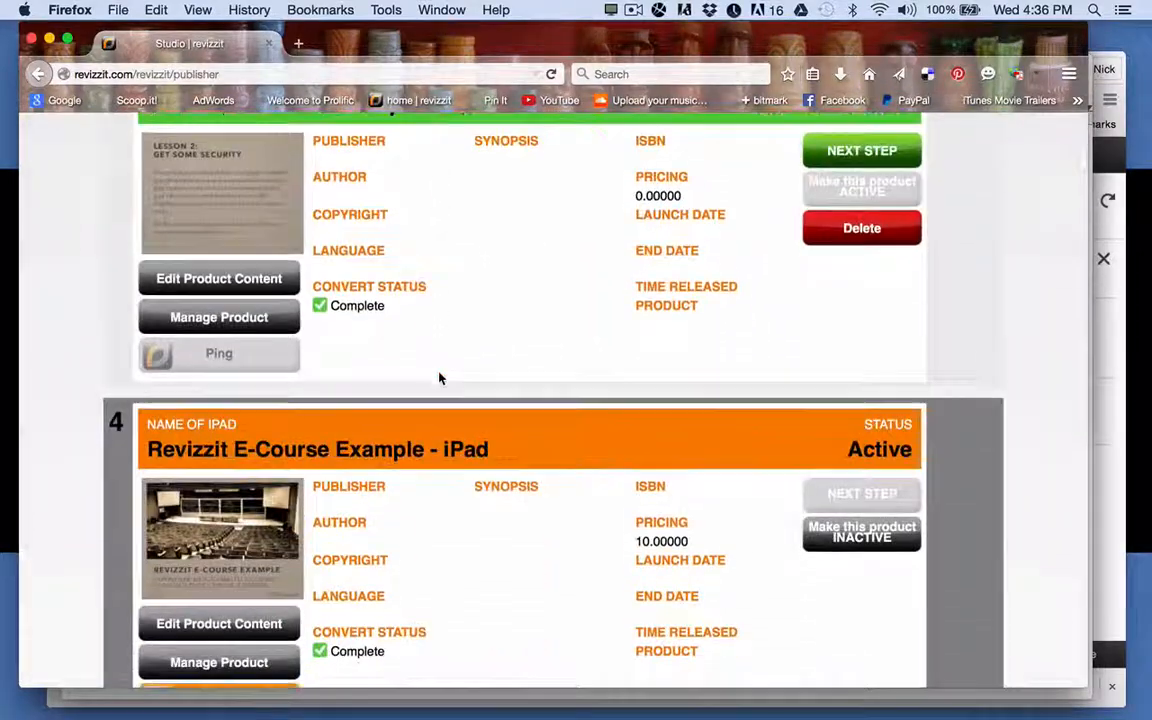
{"action": "scroll", "coordinate": [440, 378], "scroll_direction": "up", "scroll_amount": 5}
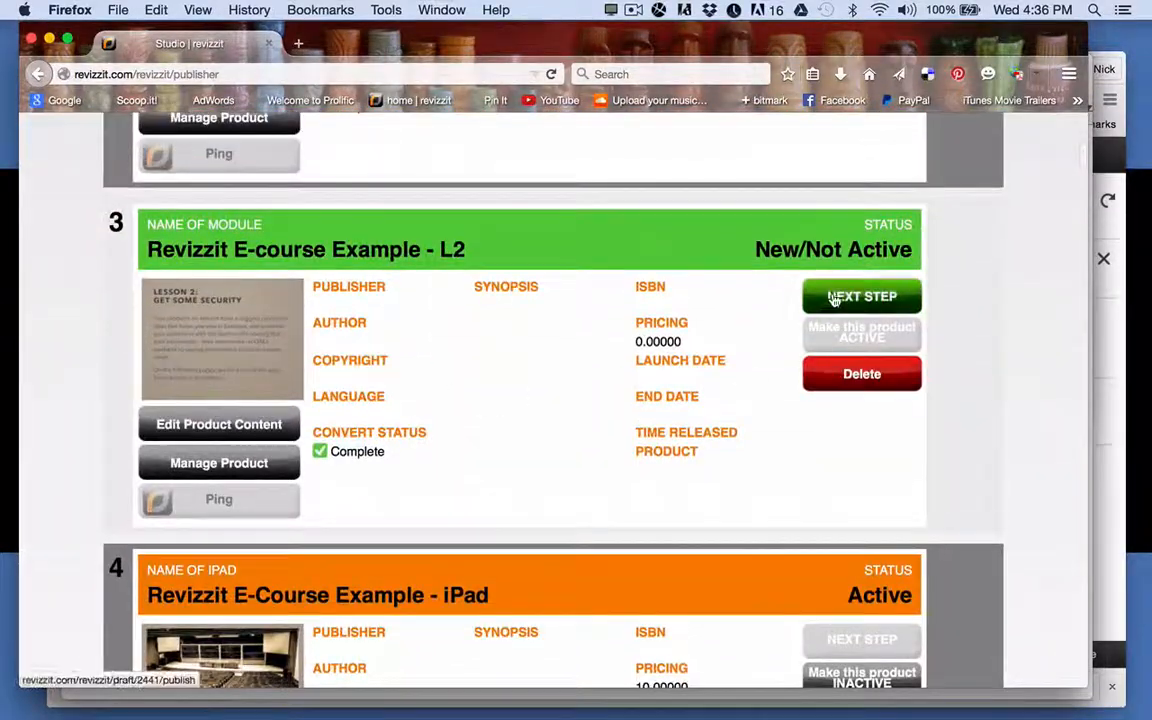
{"action": "left_click", "coordinate": [843, 297]}
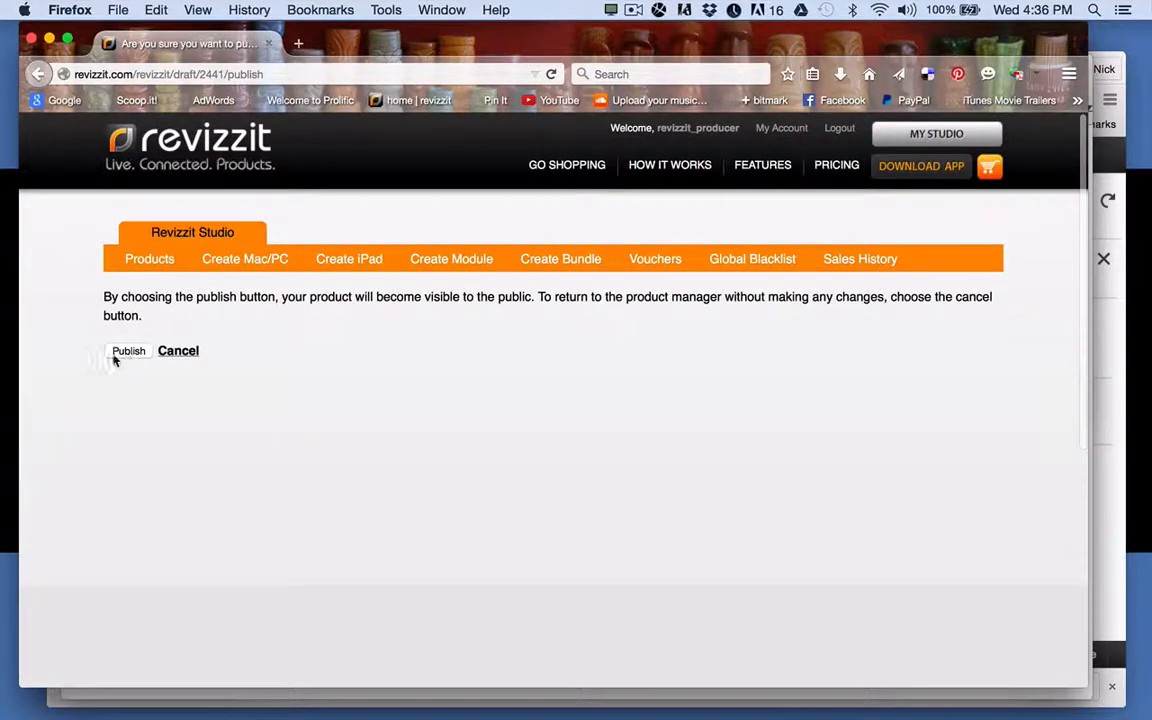
{"action": "left_click", "coordinate": [121, 353]}
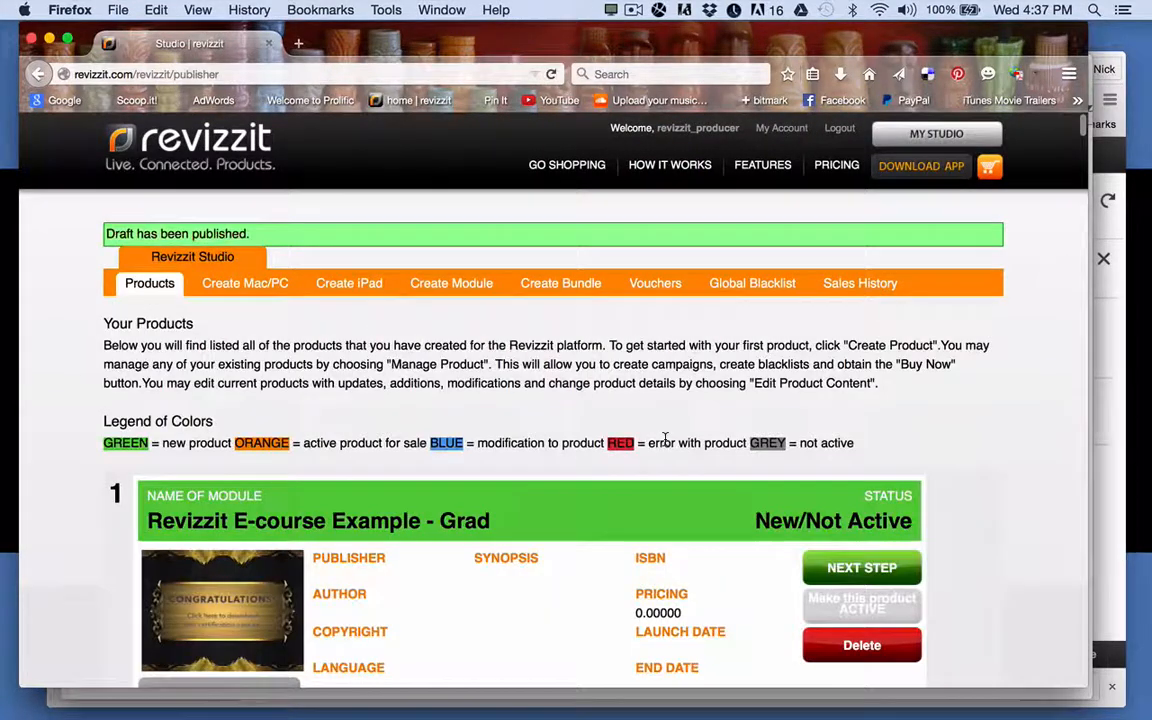
Publish the lesson 3 module, Revizzit E-course Example - L3
{"action": "scroll", "coordinate": [665, 438], "scroll_direction": "down", "scroll_amount": 5}
{"action": "scroll", "coordinate": [663, 440], "scroll_direction": "down", "scroll_amount": 4}
{"action": "scroll", "coordinate": [707, 442], "scroll_direction": "up", "scroll_amount": 2}
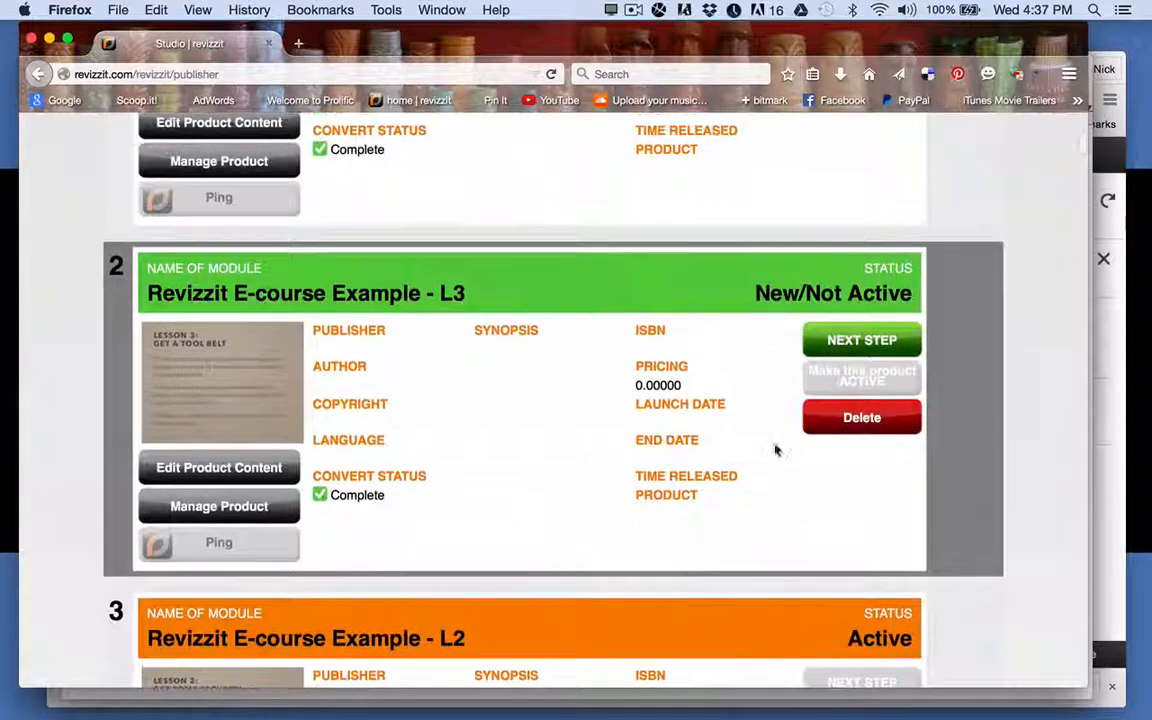
{"action": "left_click", "coordinate": [906, 344]}
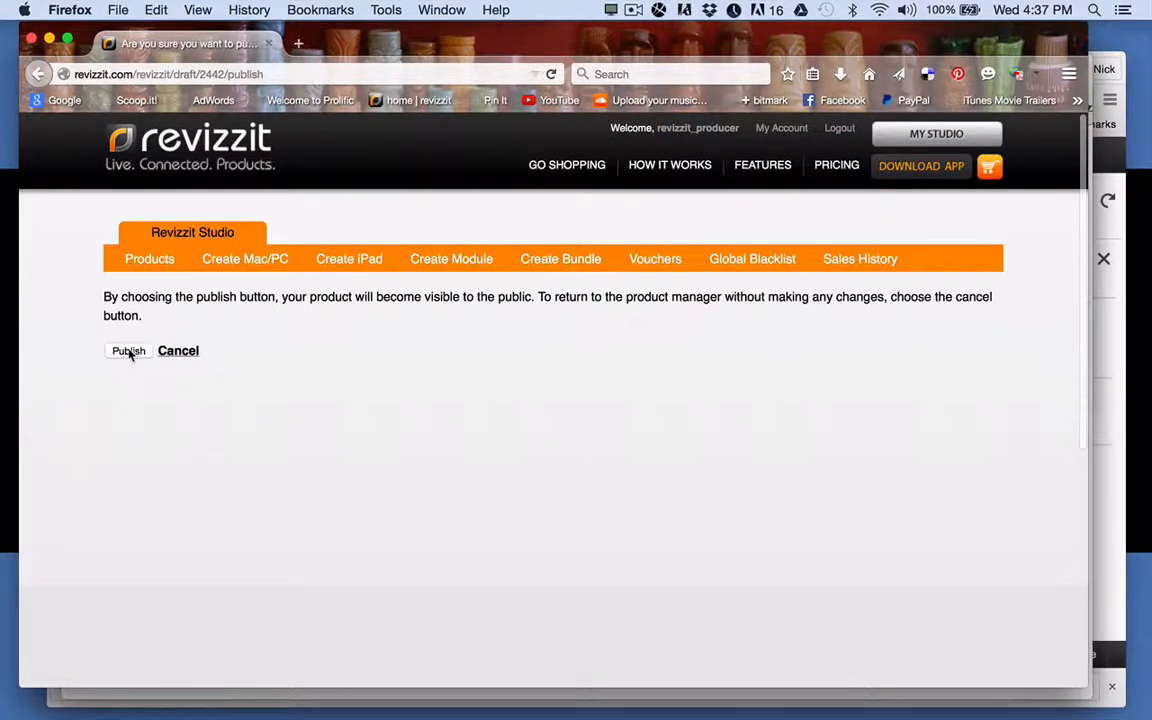
{"action": "left_click", "coordinate": [128, 351]}
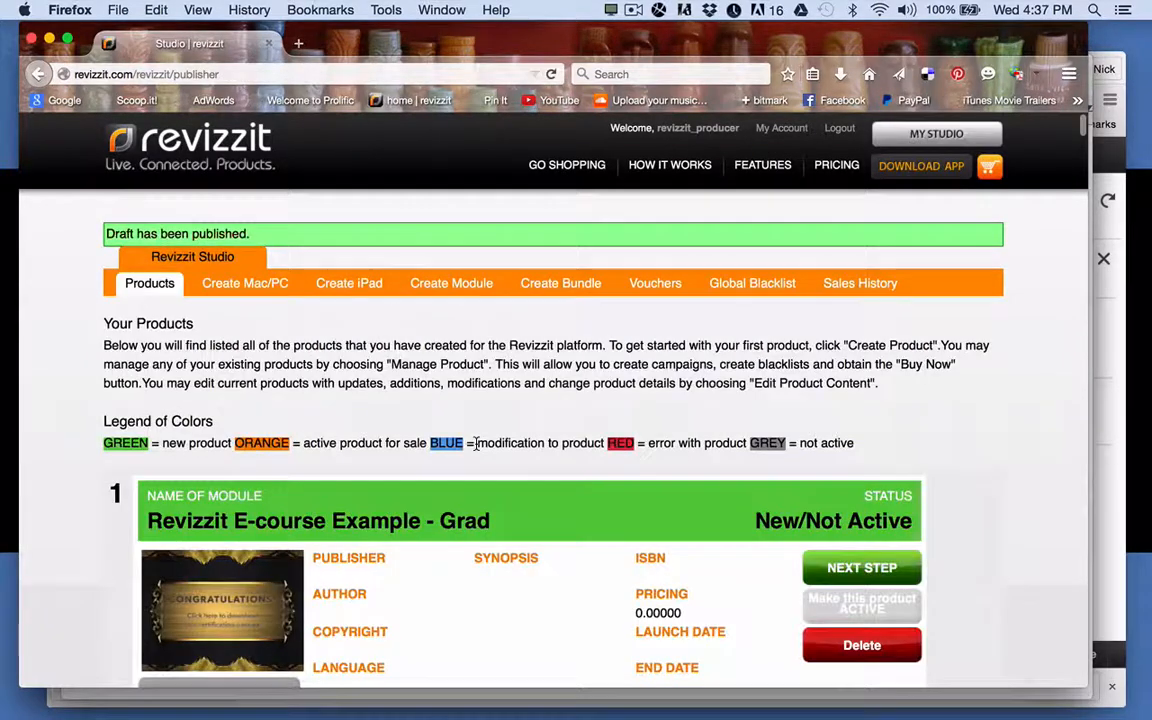
Publish the graduation module, Revizzit E-course Example - Grad
{"action": "scroll", "coordinate": [477, 443], "scroll_direction": "down", "scroll_amount": 5}
{"action": "scroll", "coordinate": [477, 443], "scroll_direction": "up", "scroll_amount": 3}
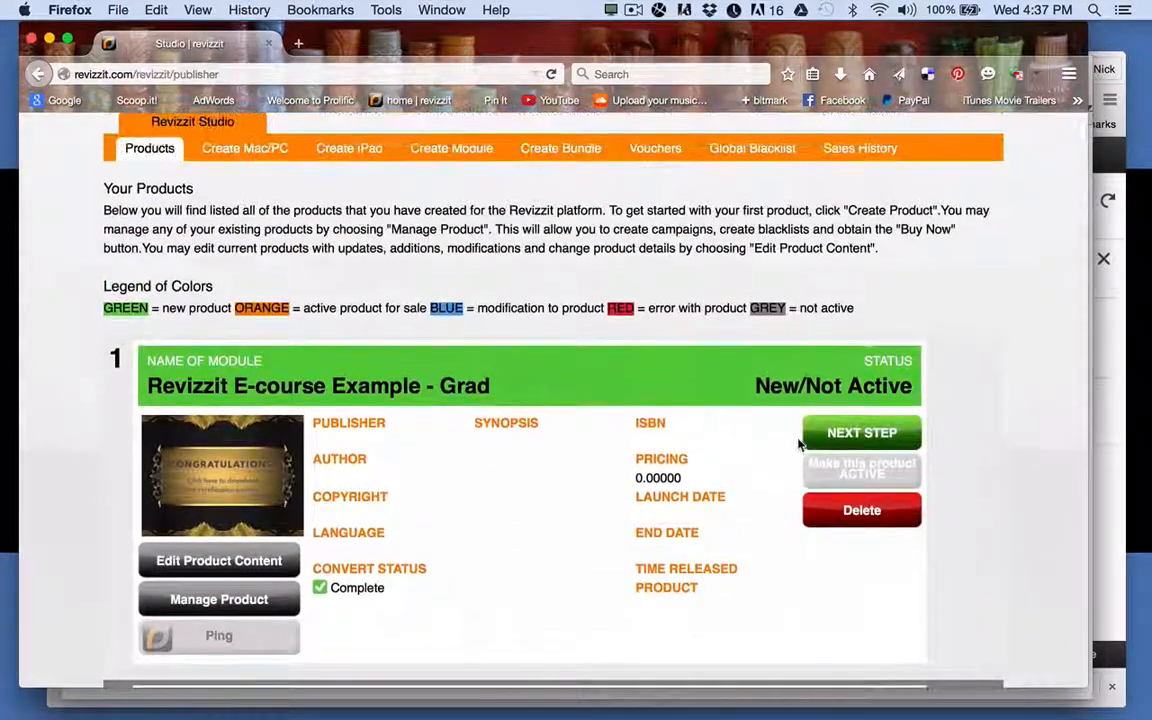
{"action": "left_click", "coordinate": [842, 445]}
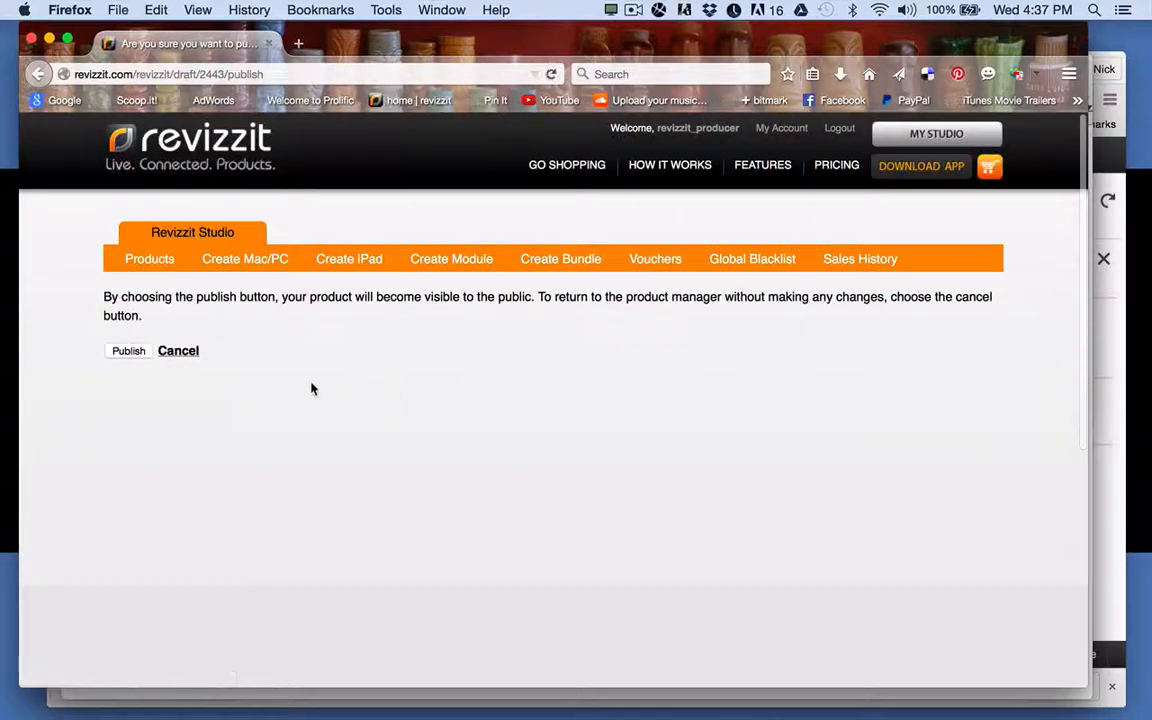
{"action": "left_click", "coordinate": [139, 354]}
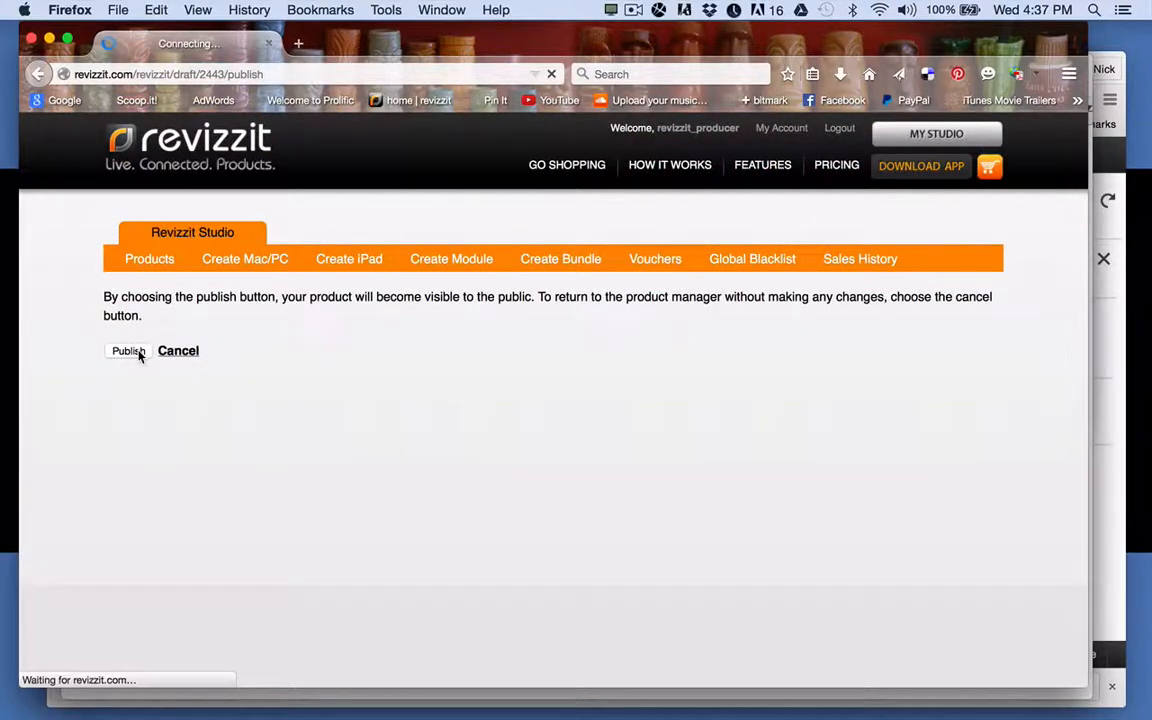
Check the publication status of all five e-course products and modules in the product listings
{"action": "scroll", "coordinate": [648, 476], "scroll_direction": "down", "scroll_amount": 10}
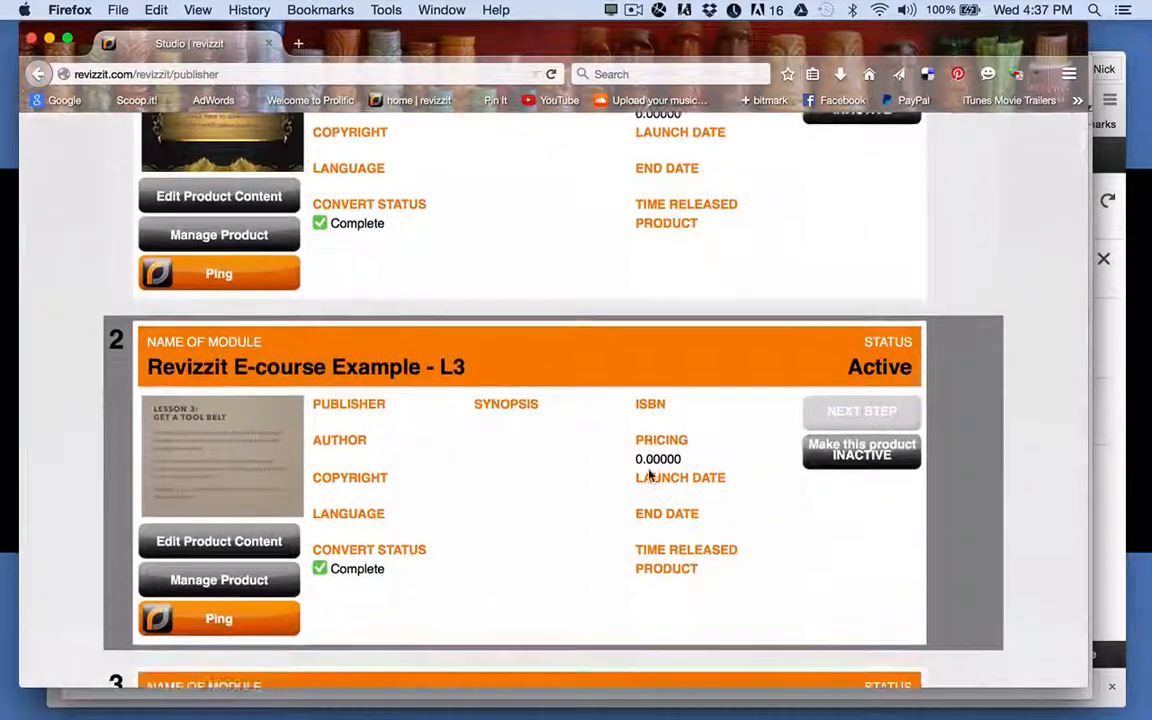
{"action": "scroll", "coordinate": [648, 476], "scroll_direction": "down", "scroll_amount": 8}
{"action": "scroll", "coordinate": [648, 476], "scroll_direction": "up", "scroll_amount": 12}
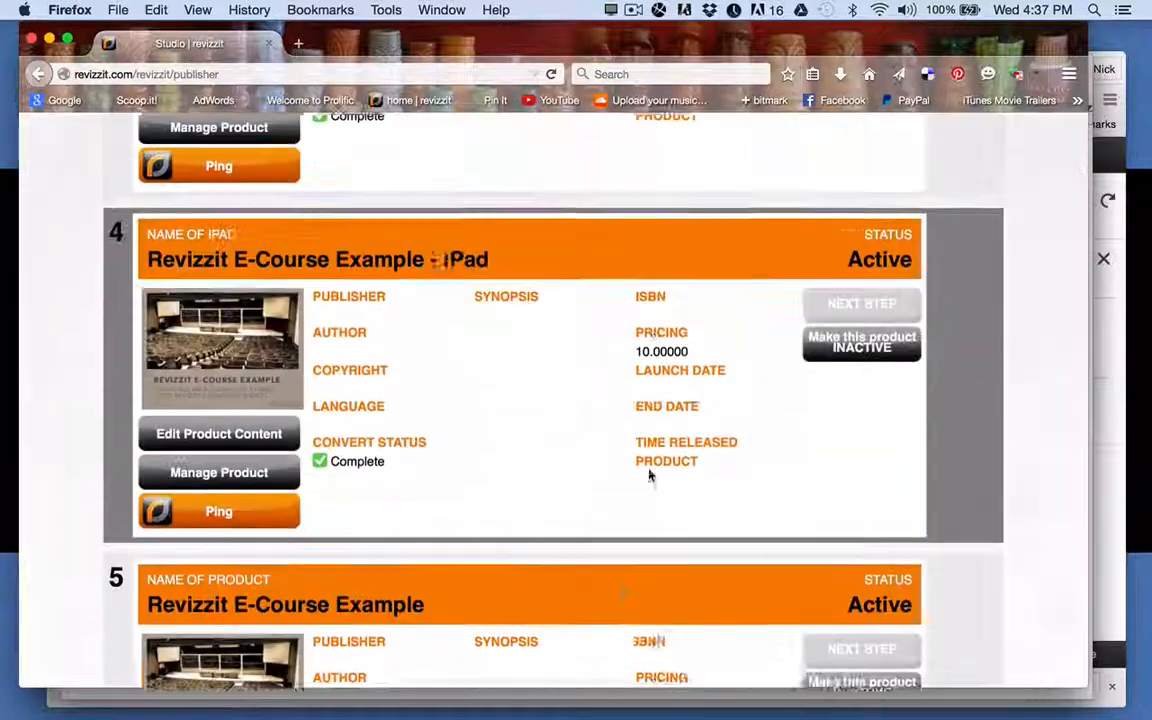
{"action": "scroll", "coordinate": [648, 476], "scroll_direction": "up", "scroll_amount": 8}
{"action": "scroll", "coordinate": [648, 476], "scroll_direction": "down", "scroll_amount": 5}
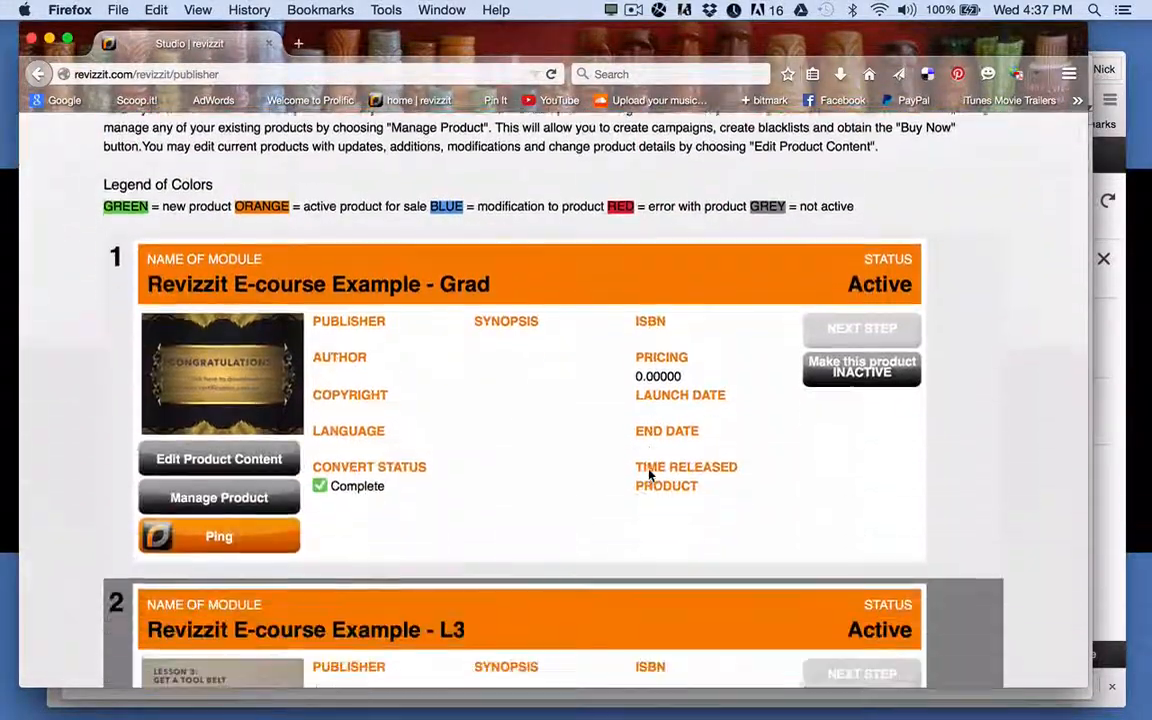
{"action": "scroll", "coordinate": [648, 474], "scroll_direction": "down", "scroll_amount": 6}
{"action": "scroll", "coordinate": [648, 476], "scroll_direction": "up", "scroll_amount": 8}
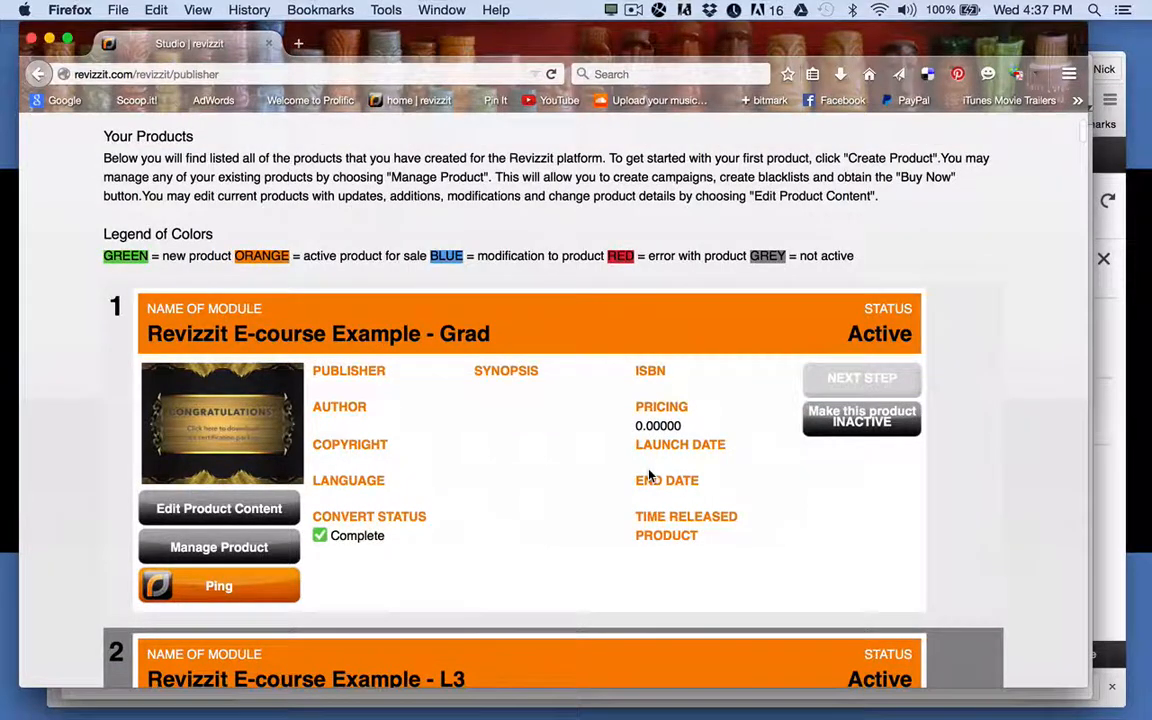
Switch to the ecourse steps document in TextEdit and review setup steps 3 and 4 on creating and publishing products and modules
{"action": "mouse_move", "coordinate": [470, 702]}
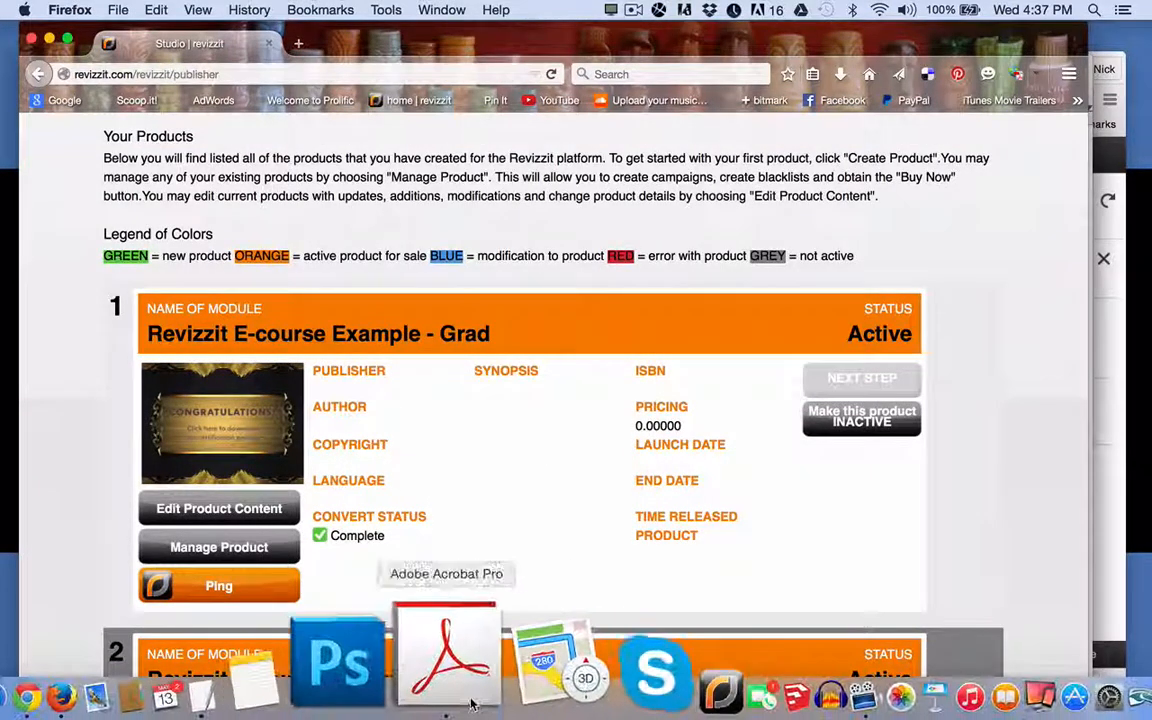
{"action": "left_click", "coordinate": [368, 692]}
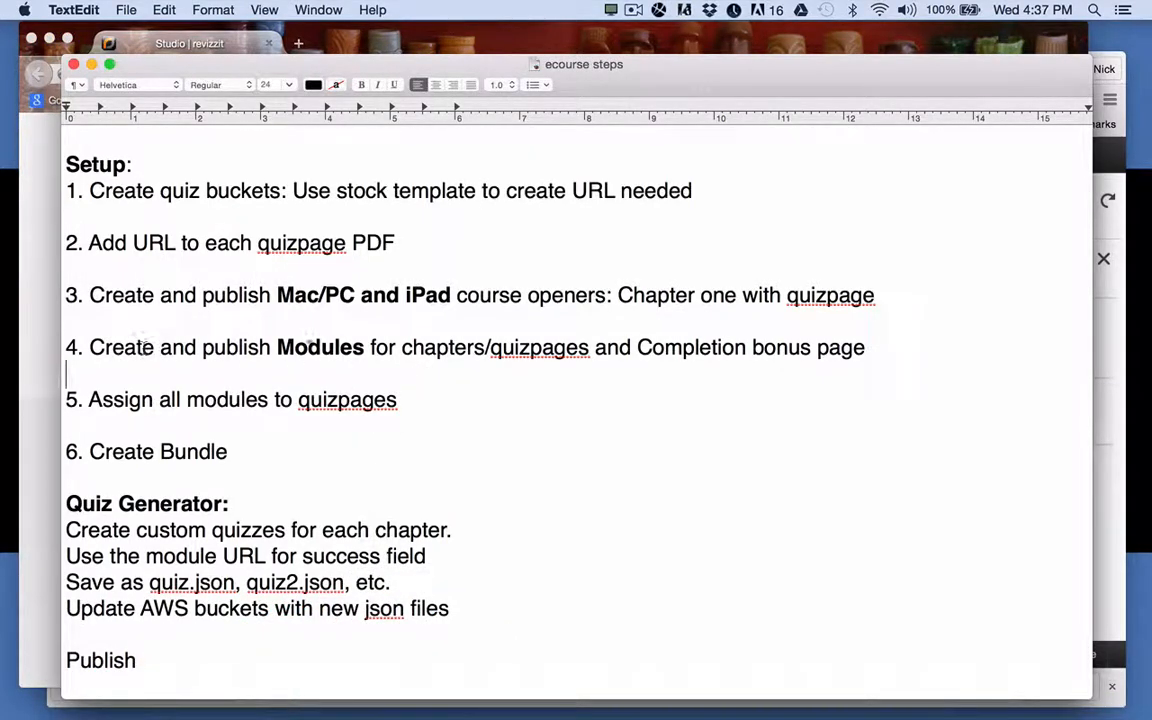
{"action": "left_click_drag", "start_coordinate": [203, 295], "coordinate": [307, 296]}
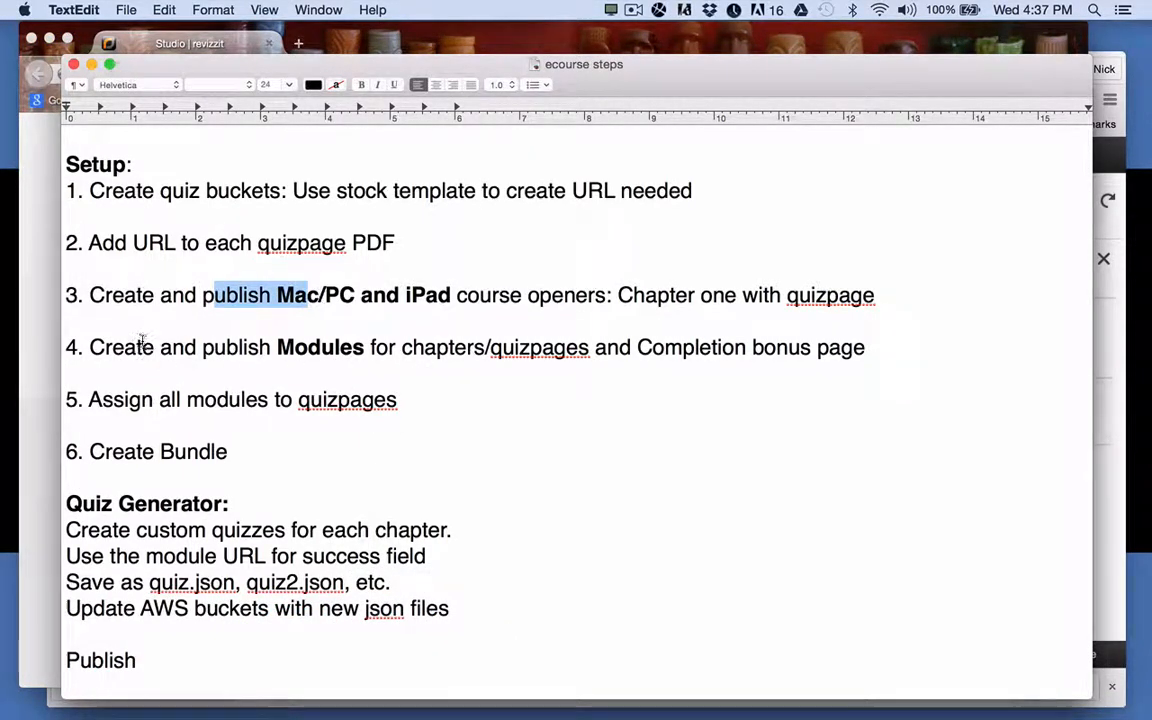
{"action": "left_click_drag", "start_coordinate": [143, 347], "coordinate": [358, 347]}
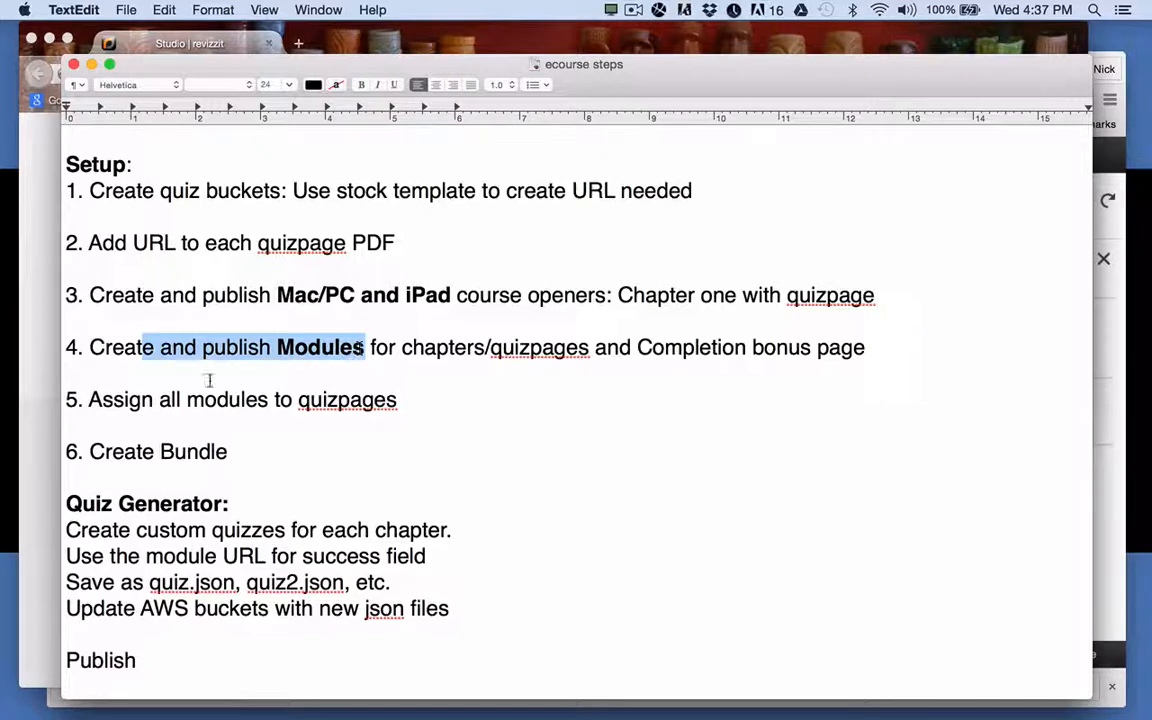
Review setup step 5 on assigning all modules to quizpages, and switch back to Firefox
{"action": "left_click_drag", "start_coordinate": [112, 399], "coordinate": [352, 399]}
{"action": "left_click", "coordinate": [463, 417]}
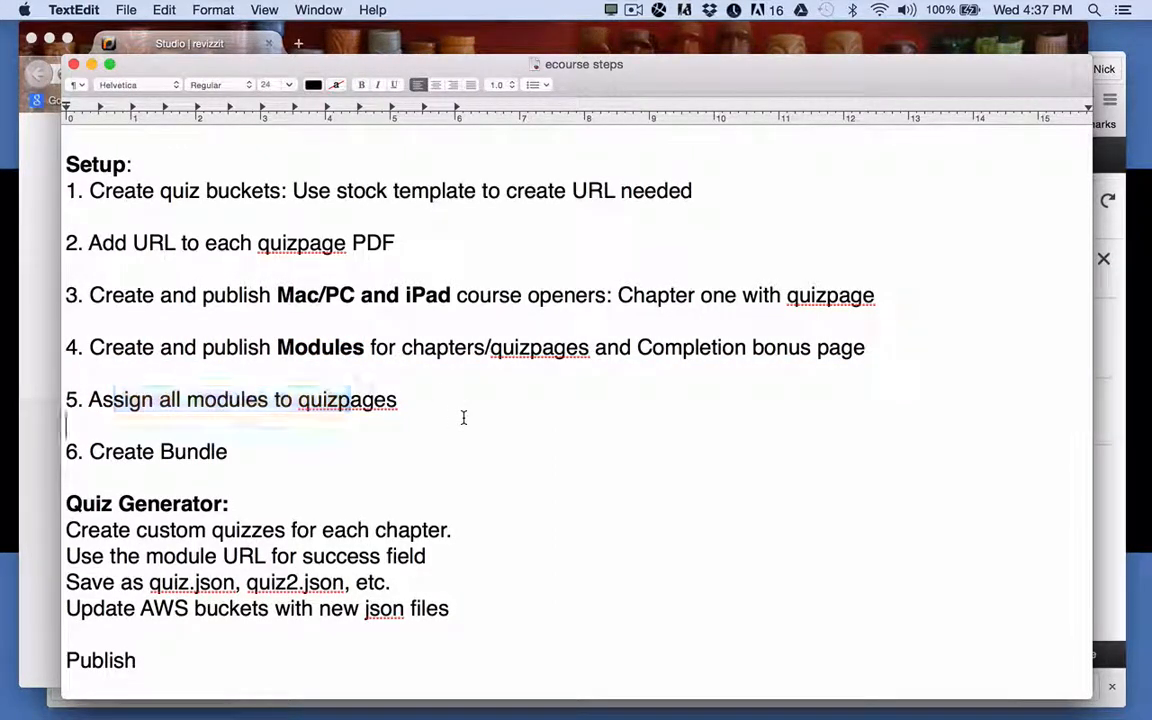
{"action": "left_click", "coordinate": [545, 44]}
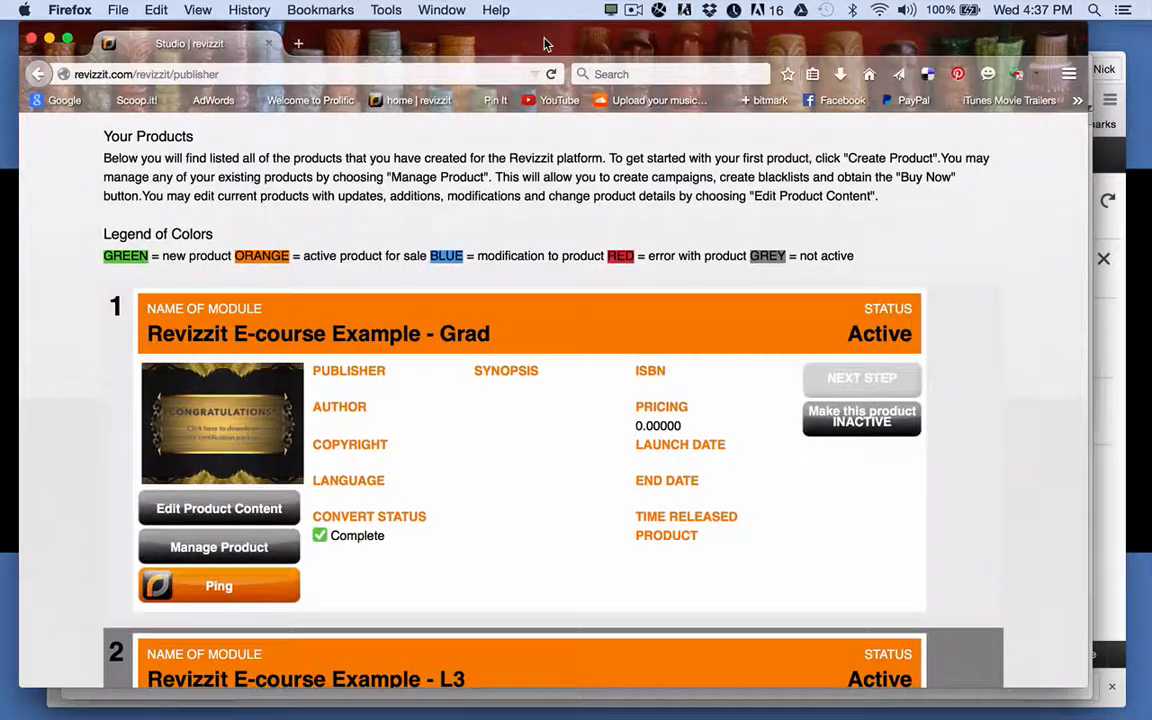
Edit the Mac/PC product Revizzit E-Course Example and assign the module Revizzit E-course Example - L2 to page 4_e-course_example-L1.pdf
{"action": "scroll", "coordinate": [610, 573], "scroll_direction": "down", "scroll_amount": 15}
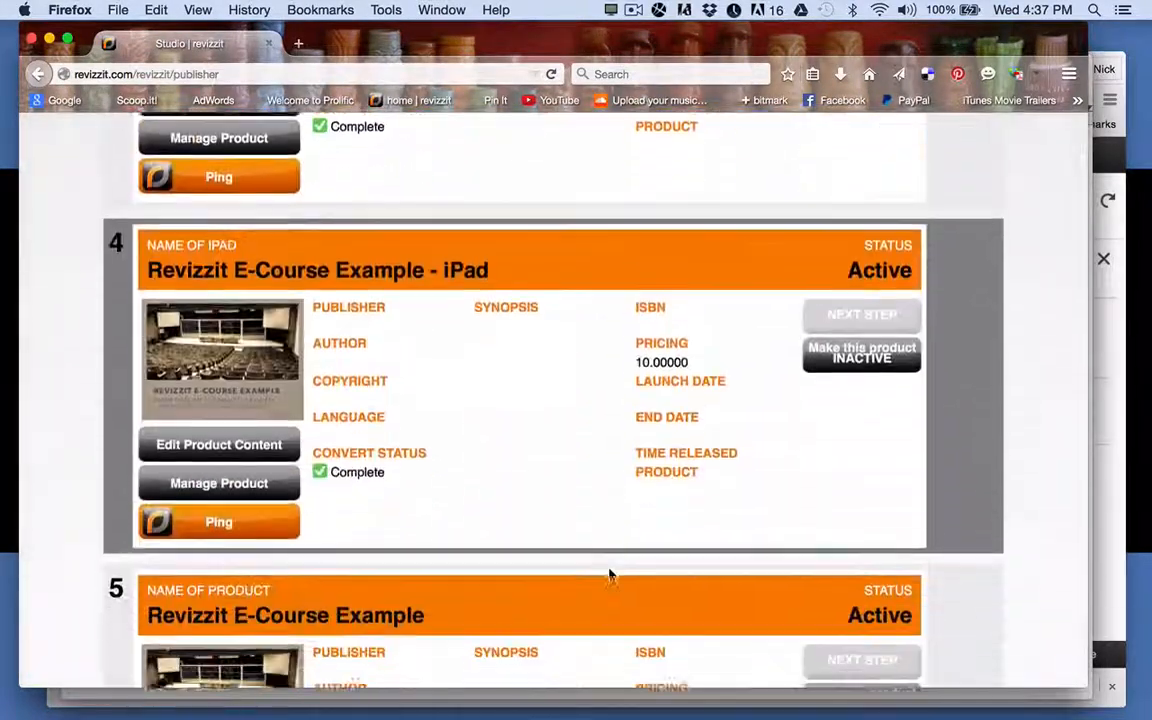
{"action": "scroll", "coordinate": [610, 571], "scroll_direction": "down", "scroll_amount": 5}
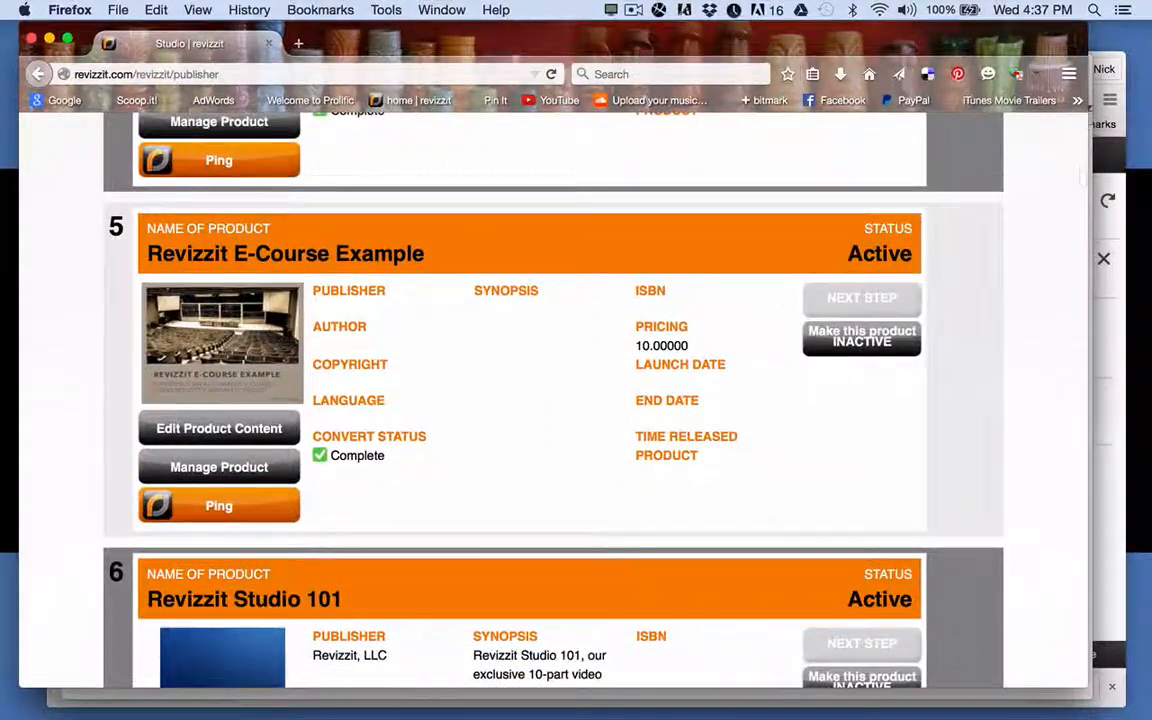
{"action": "scroll", "coordinate": [522, 295], "scroll_direction": "up", "scroll_amount": 2}
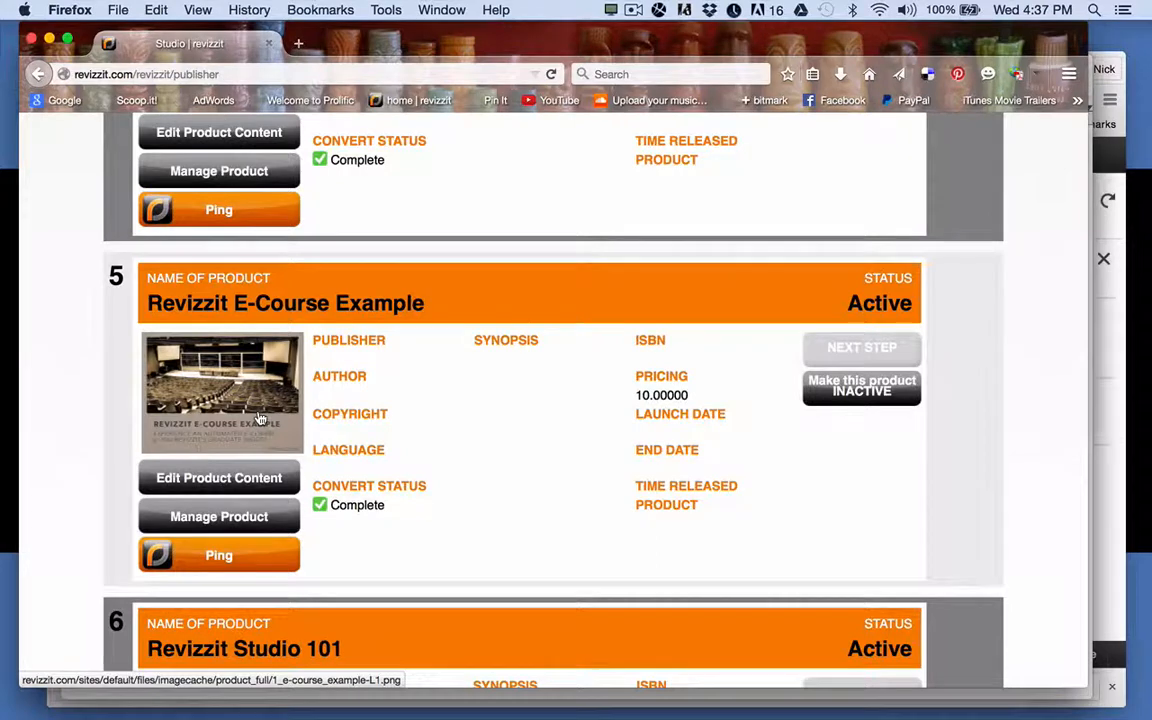
{"action": "scroll", "coordinate": [259, 418], "scroll_direction": "up", "scroll_amount": 1}
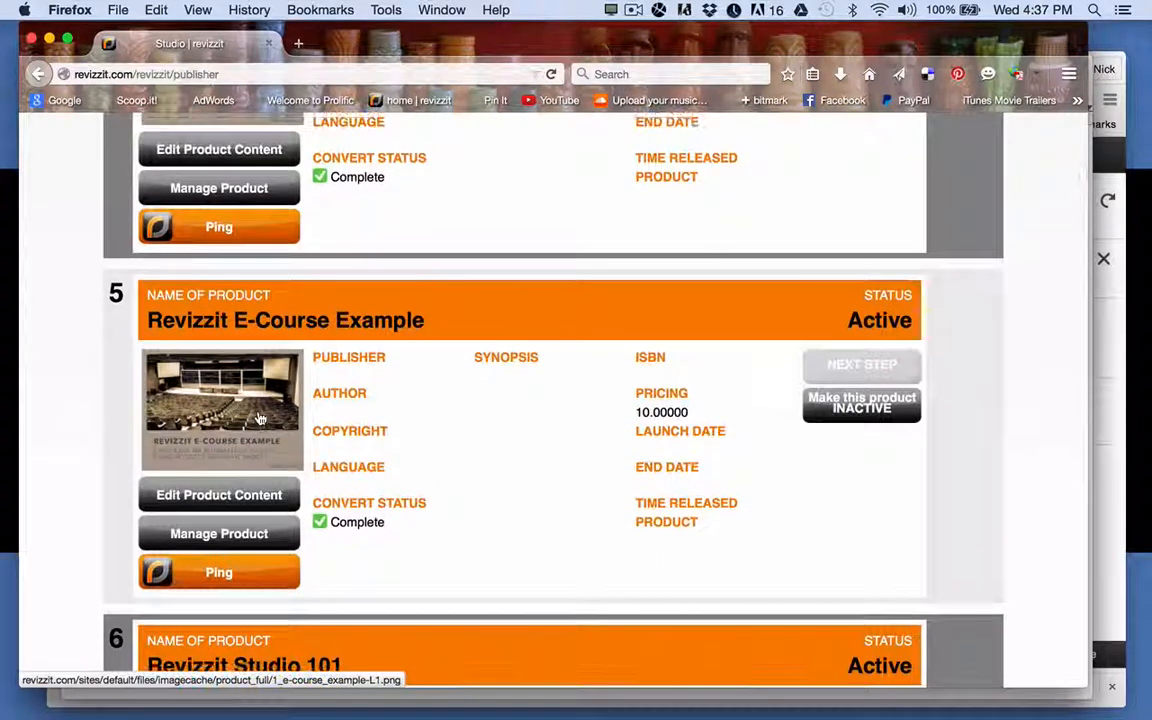
{"action": "left_click", "coordinate": [248, 501]}
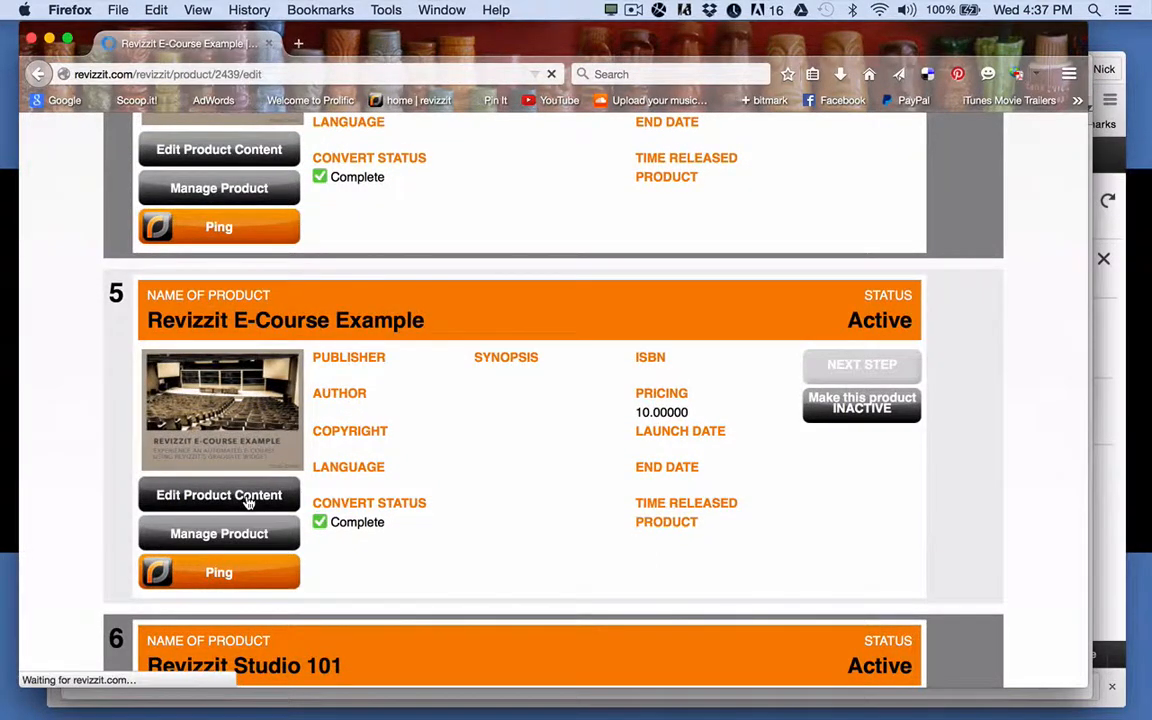
{"action": "scroll", "coordinate": [533, 472], "scroll_direction": "down", "scroll_amount": 15}
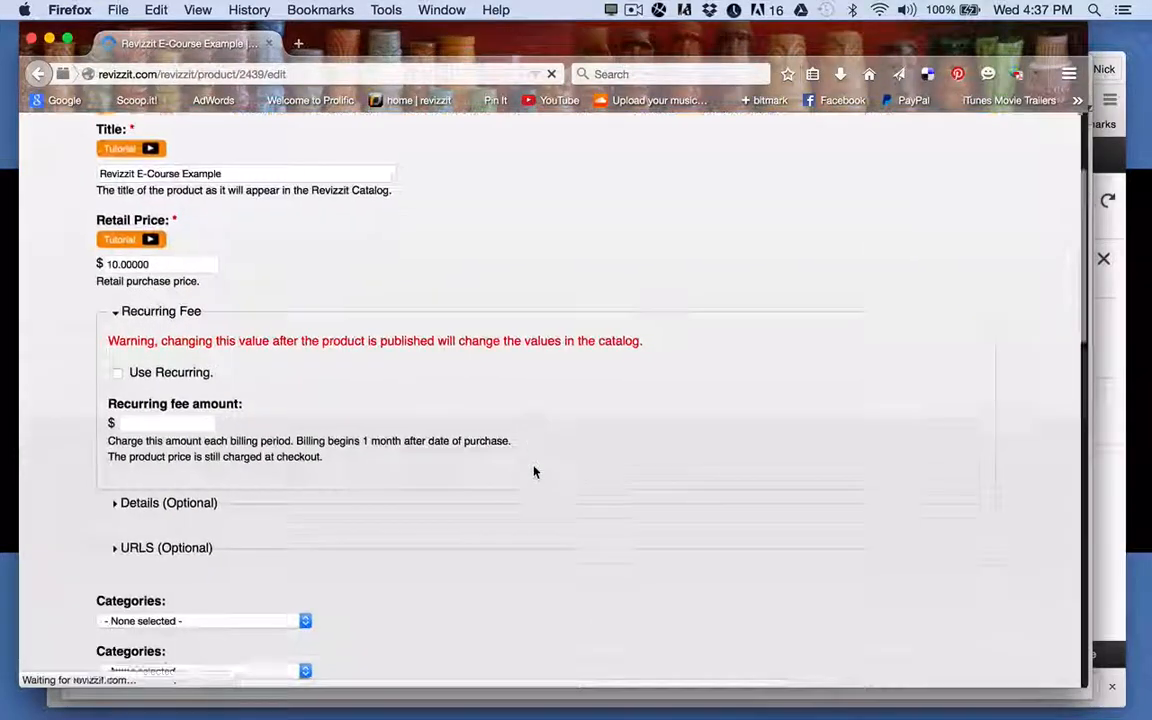
{"action": "scroll", "coordinate": [533, 472], "scroll_direction": "down", "scroll_amount": 2}
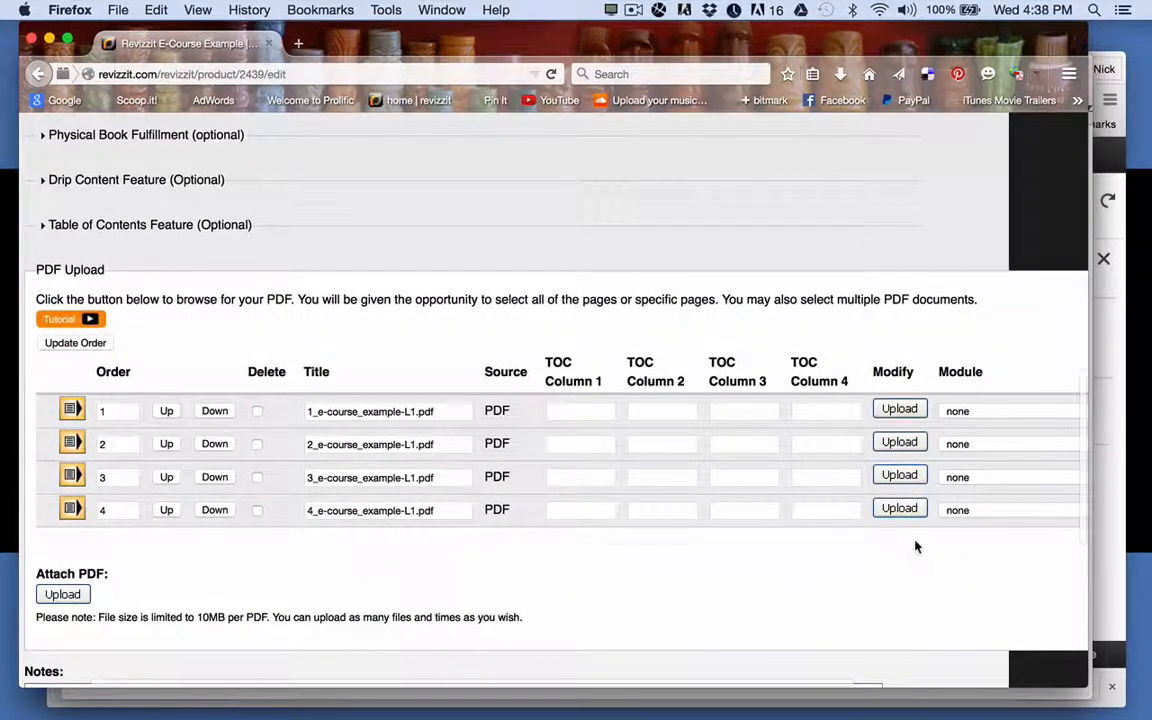
{"action": "scroll", "coordinate": [913, 545], "scroll_direction": "right", "scroll_amount": 5}
{"action": "scroll", "coordinate": [913, 545], "scroll_direction": "down", "scroll_amount": 2}
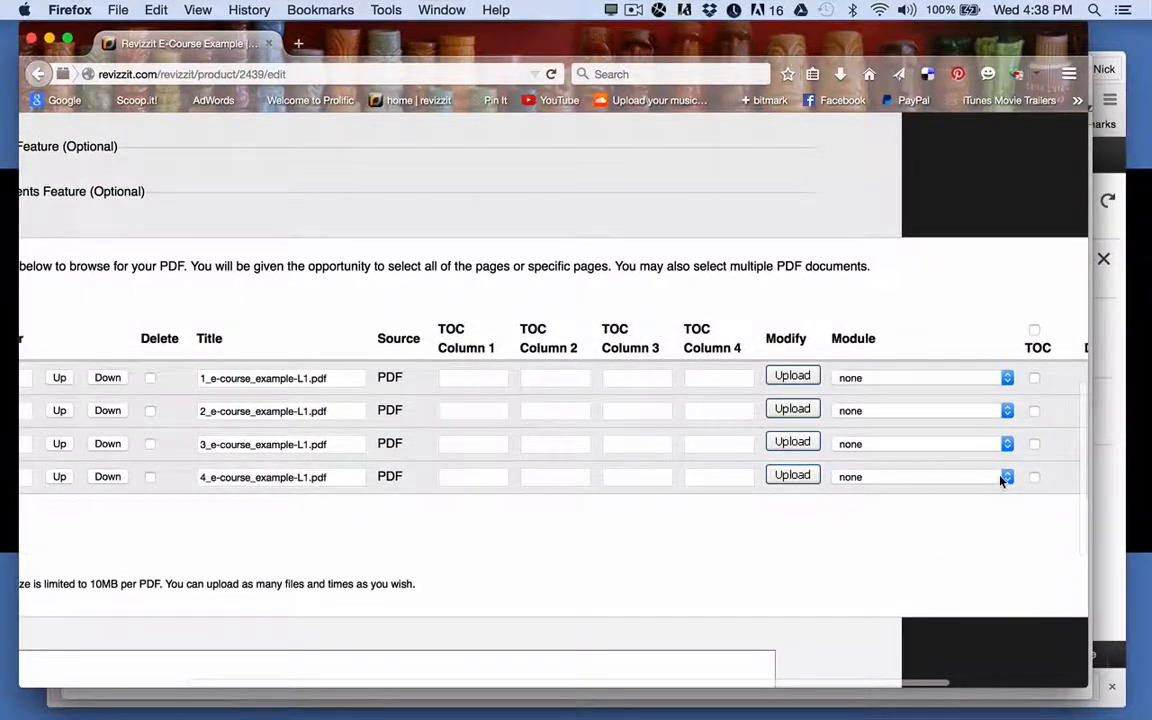
{"action": "left_click", "coordinate": [953, 480]}
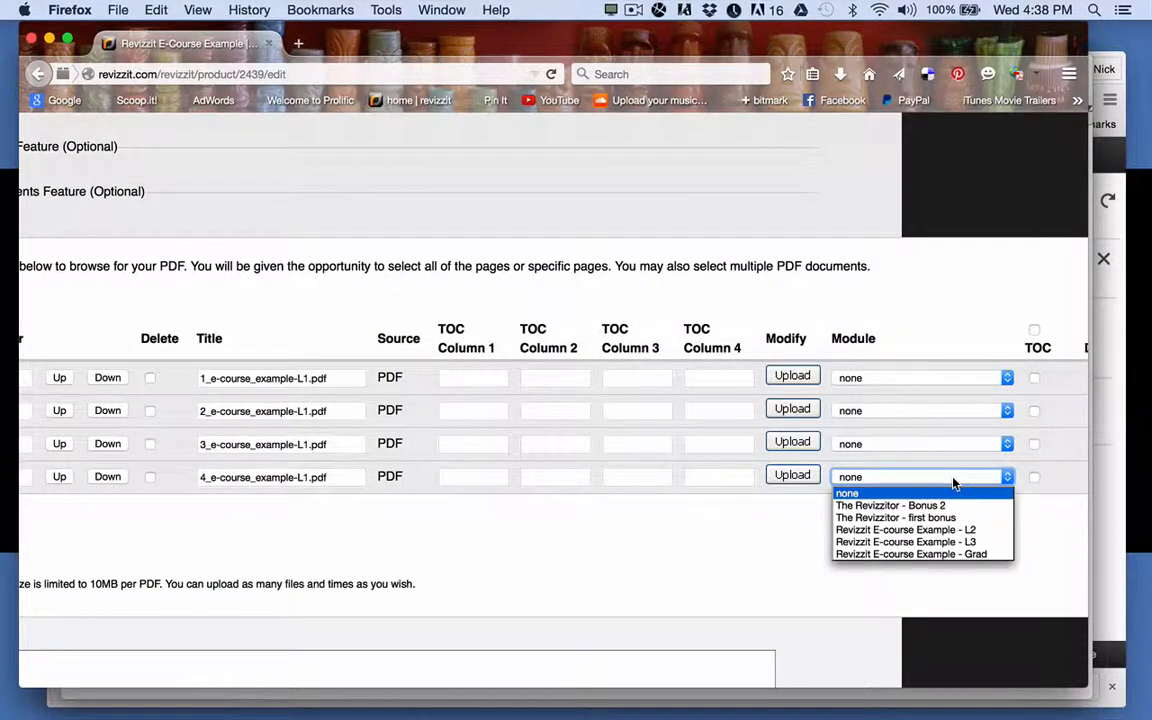
{"action": "left_click", "coordinate": [949, 532]}
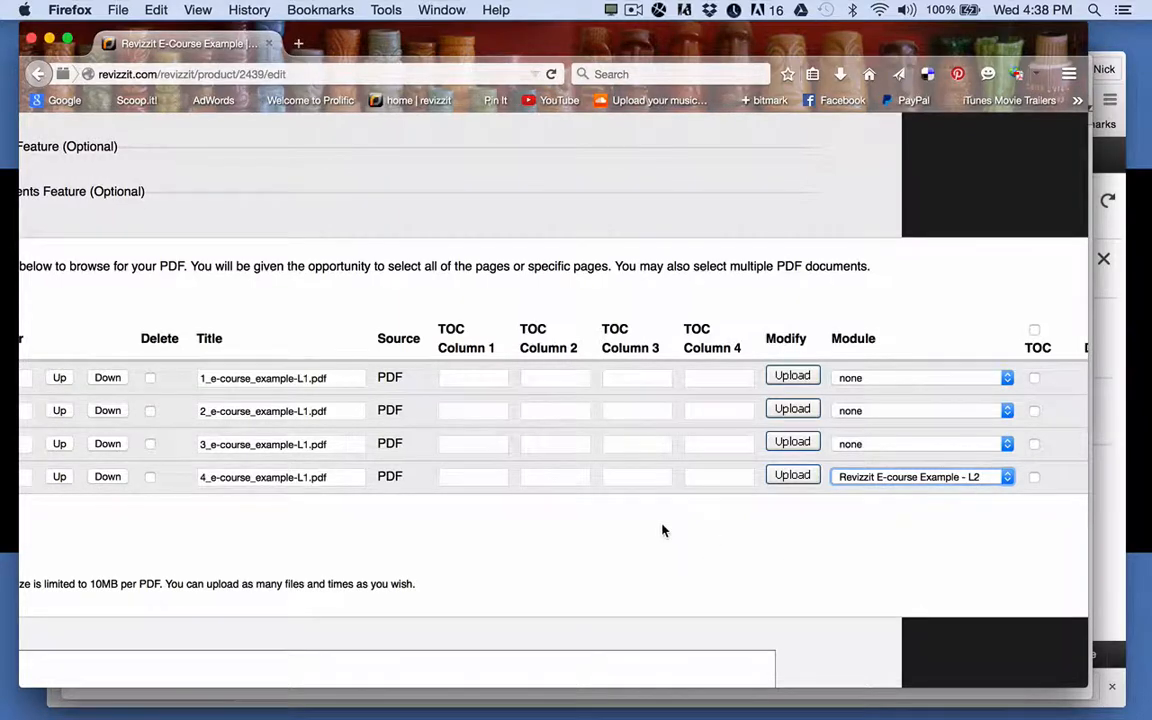
Save the edited Mac/PC product, Revizzit E-Course Example, and publish the revision
{"action": "scroll", "coordinate": [662, 530], "scroll_direction": "left", "scroll_amount": 3}
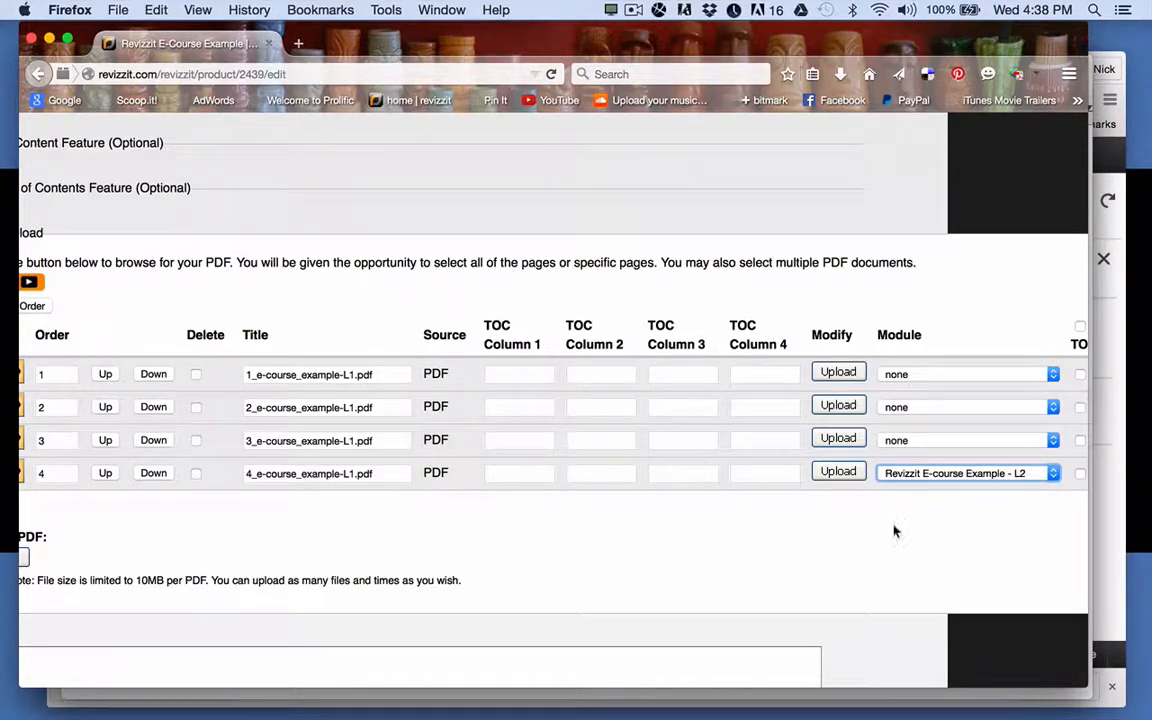
{"action": "scroll", "coordinate": [869, 535], "scroll_direction": "down", "scroll_amount": 4}
{"action": "scroll", "coordinate": [869, 535], "scroll_direction": "left", "scroll_amount": 3}
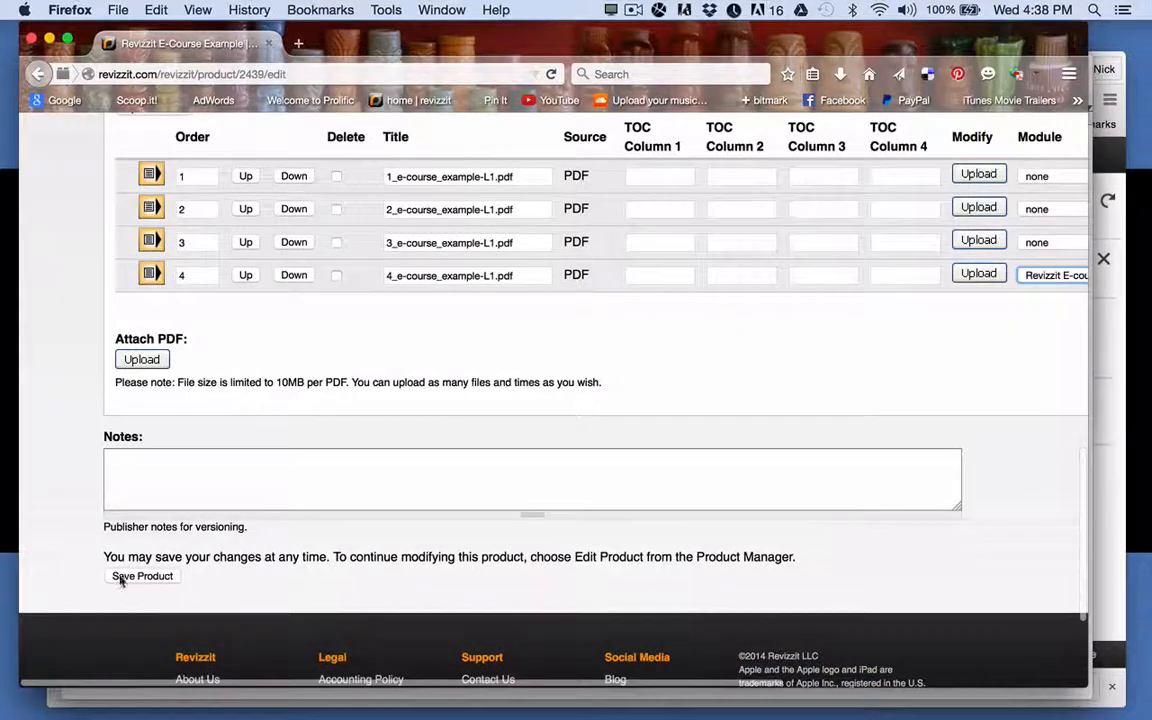
{"action": "left_click", "coordinate": [122, 578]}
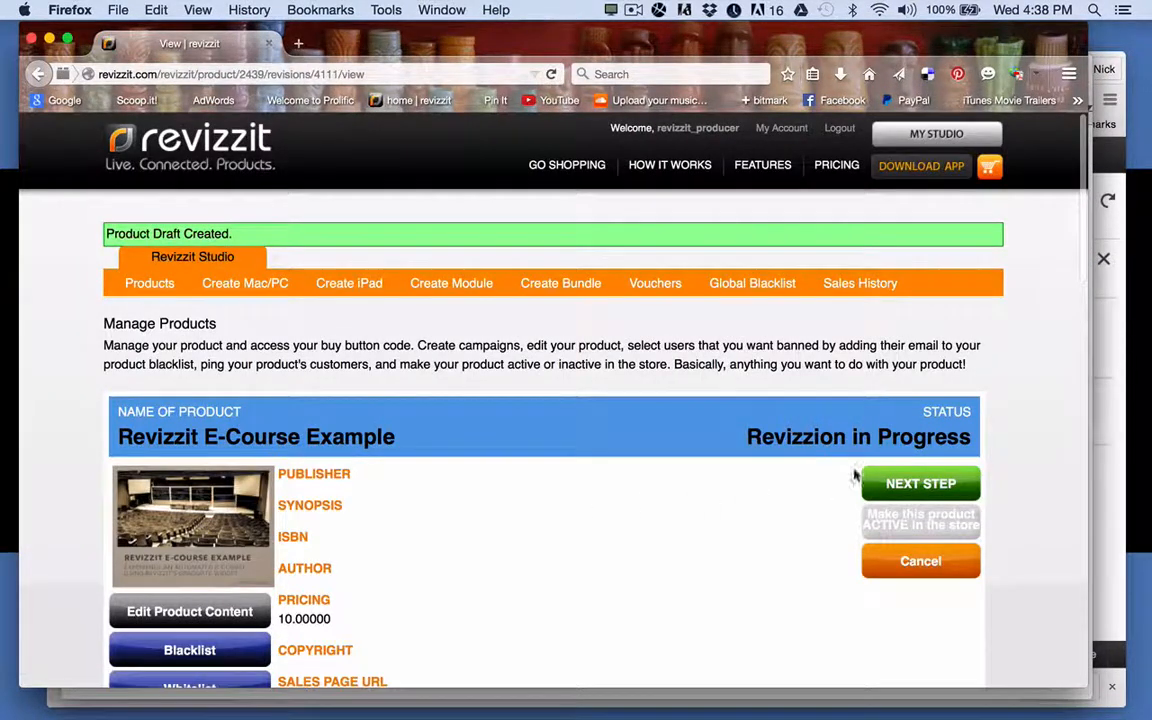
{"action": "left_click", "coordinate": [875, 483]}
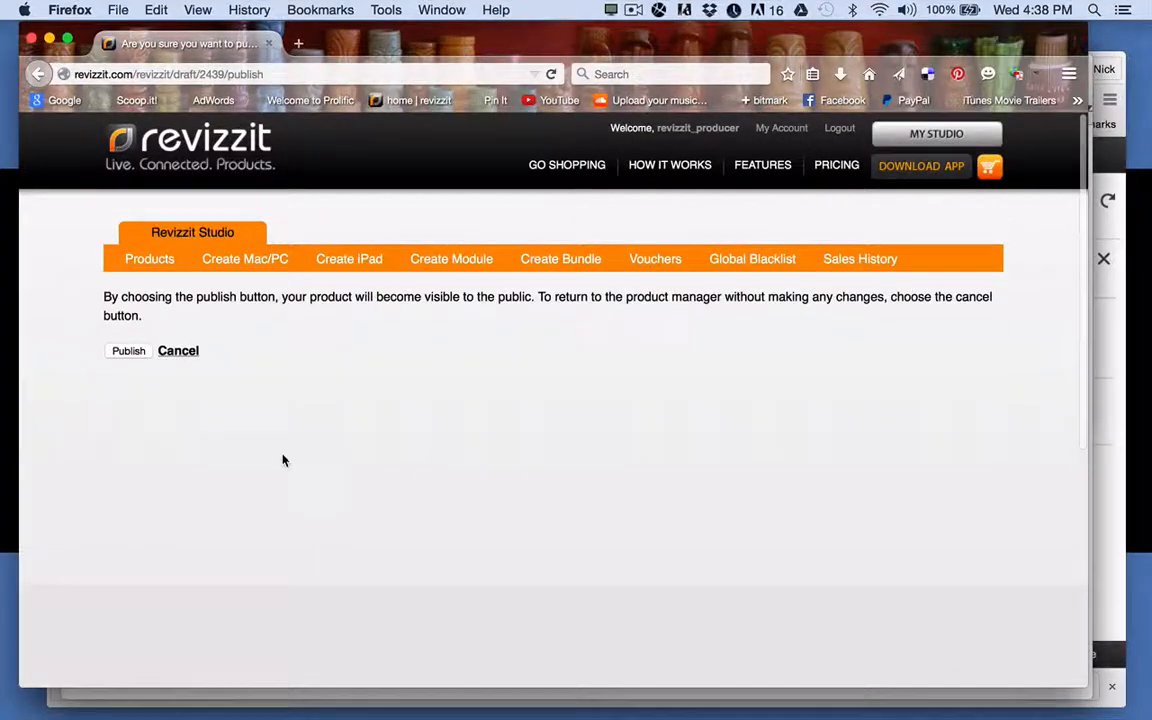
{"action": "left_click", "coordinate": [135, 355]}
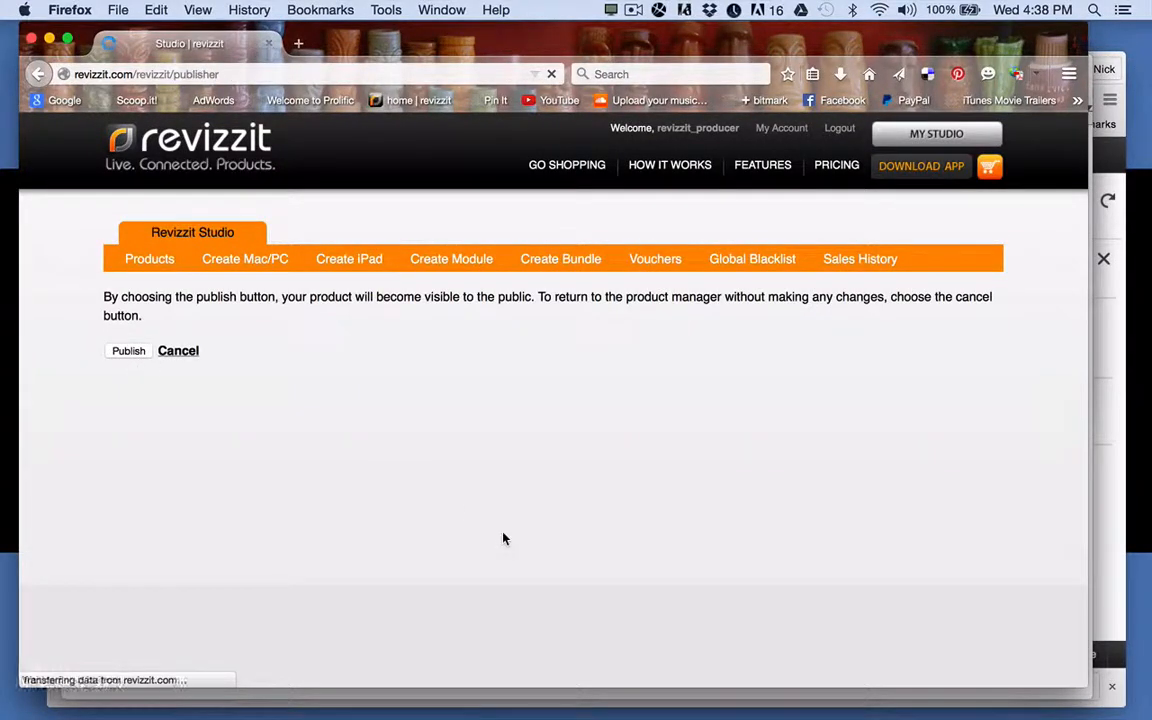
Edit the product Revizzit E-Course Example - iPad and assign the module Revizzit E-course Example - L2 to page 4_e-course_example-L1_0.pdf
{"action": "scroll", "coordinate": [503, 539], "scroll_direction": "down", "scroll_amount": 10}
{"action": "scroll", "coordinate": [503, 539], "scroll_direction": "down", "scroll_amount": 10}
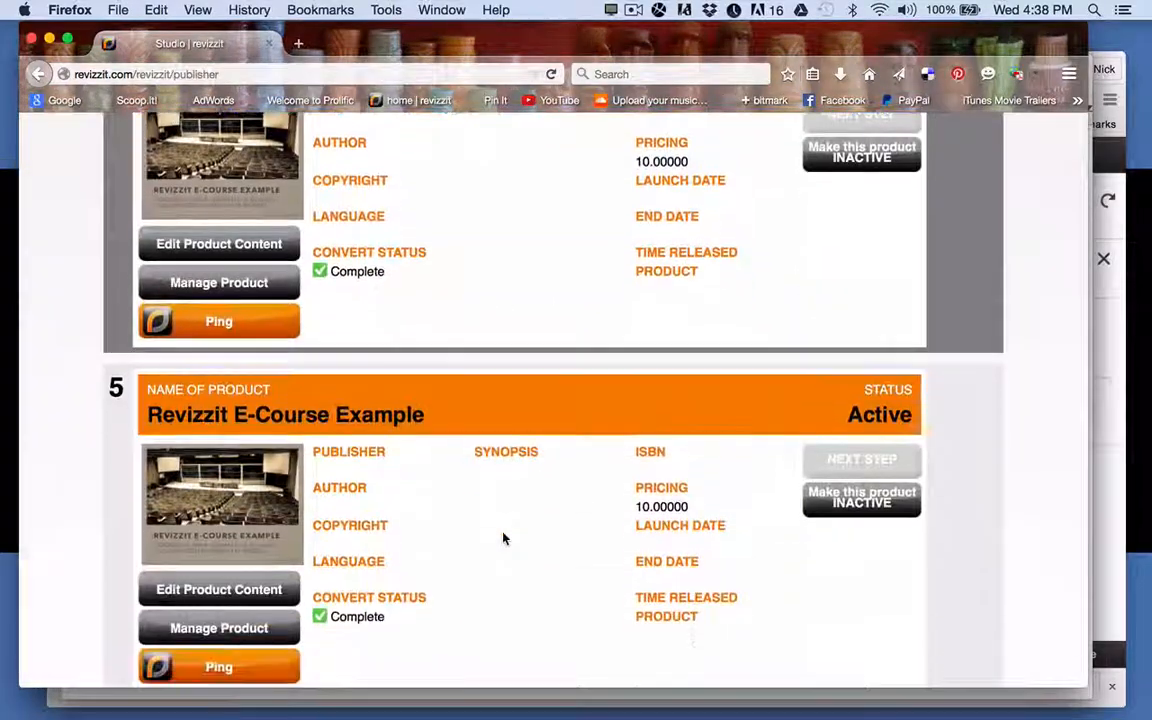
{"action": "scroll", "coordinate": [503, 539], "scroll_direction": "up", "scroll_amount": 5}
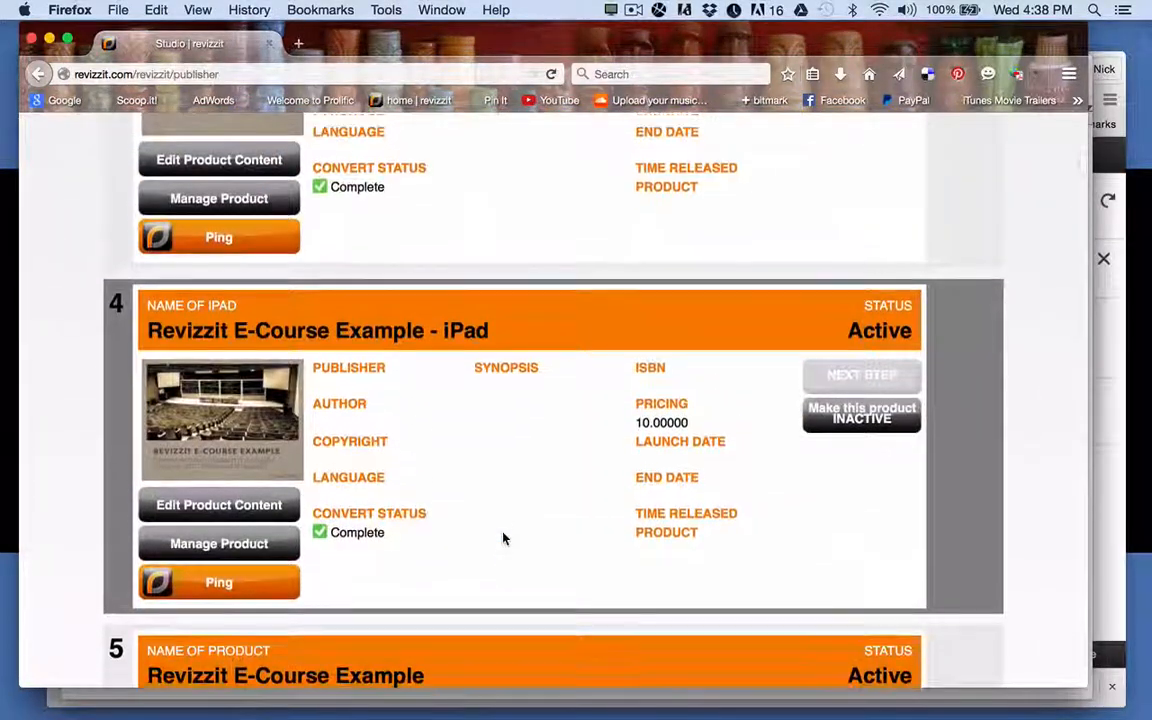
{"action": "left_click", "coordinate": [248, 527]}
{"action": "scroll", "coordinate": [632, 503], "scroll_direction": "down", "scroll_amount": 15}
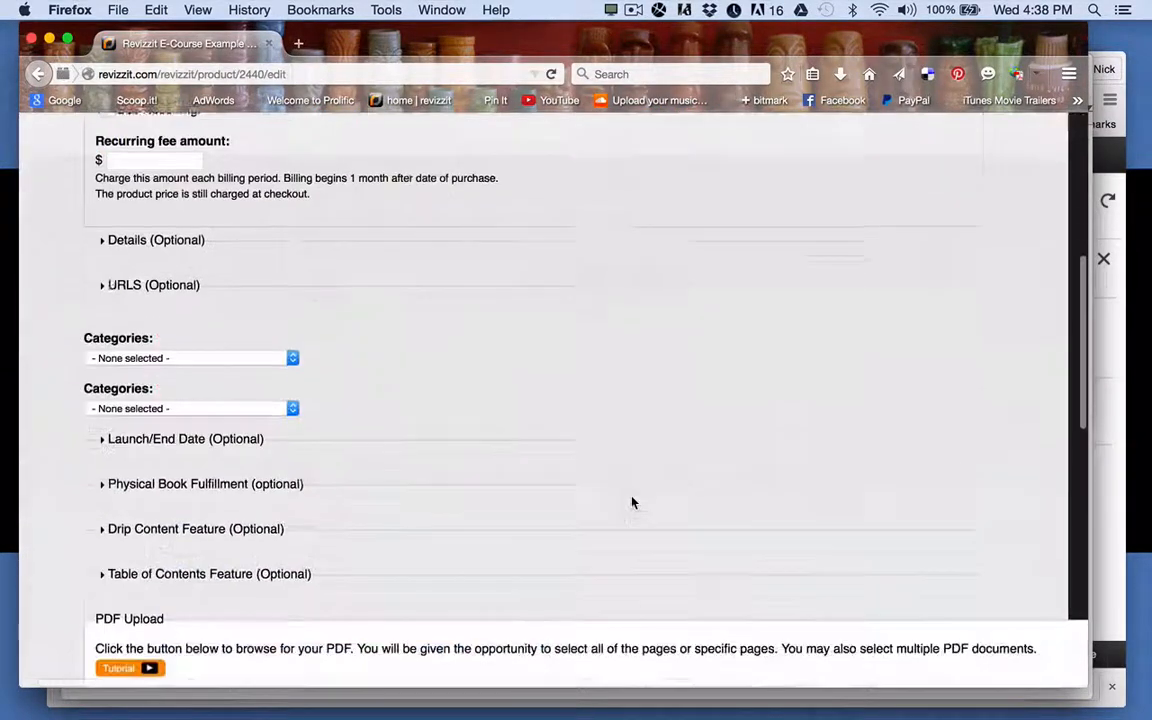
{"action": "scroll", "coordinate": [716, 499], "scroll_direction": "right", "scroll_amount": 4}
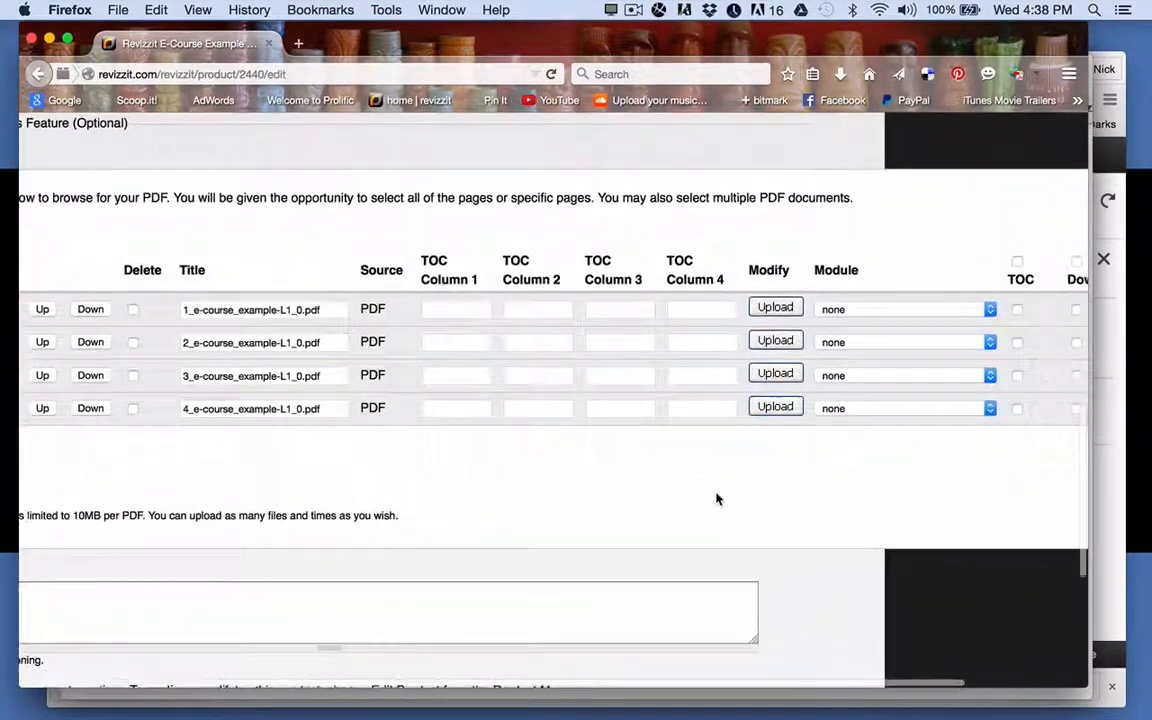
{"action": "left_click", "coordinate": [887, 409]}
{"action": "left_click", "coordinate": [904, 462]}
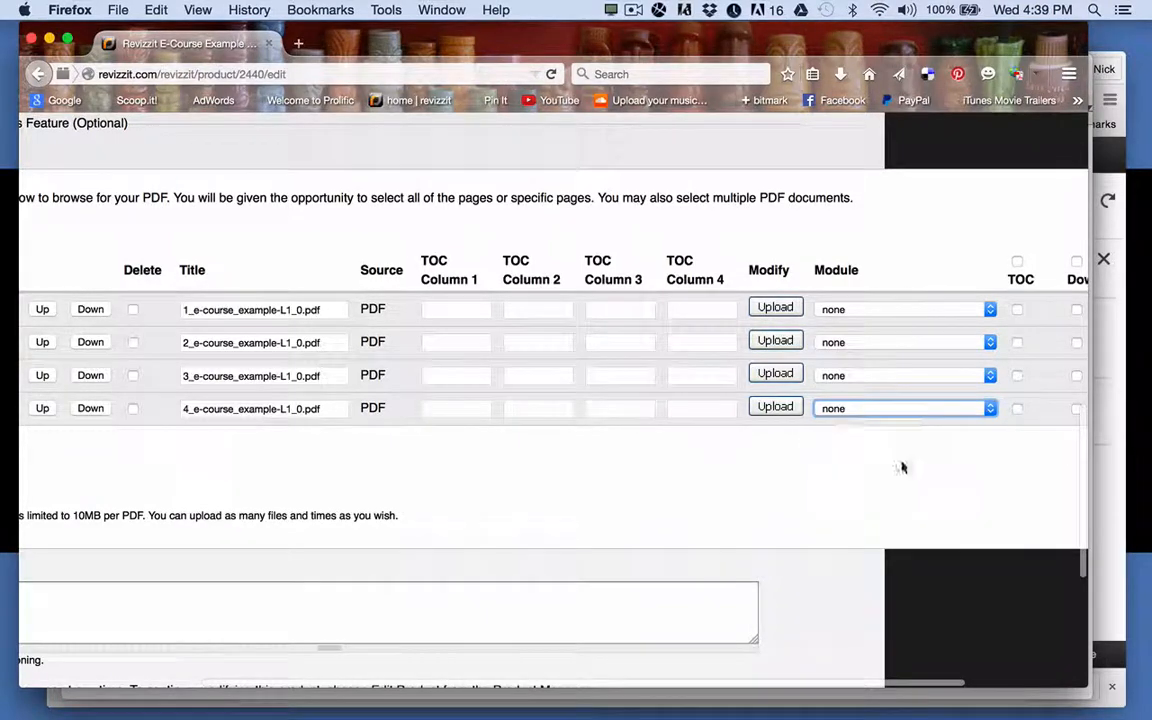
Save the edited product Revizzit E-Course Example - iPad and publish the revision
{"action": "scroll", "coordinate": [535, 496], "scroll_direction": "left", "scroll_amount": 4}
{"action": "scroll", "coordinate": [535, 496], "scroll_direction": "down", "scroll_amount": 2}
{"action": "scroll", "coordinate": [532, 497], "scroll_direction": "down", "scroll_amount": 1}
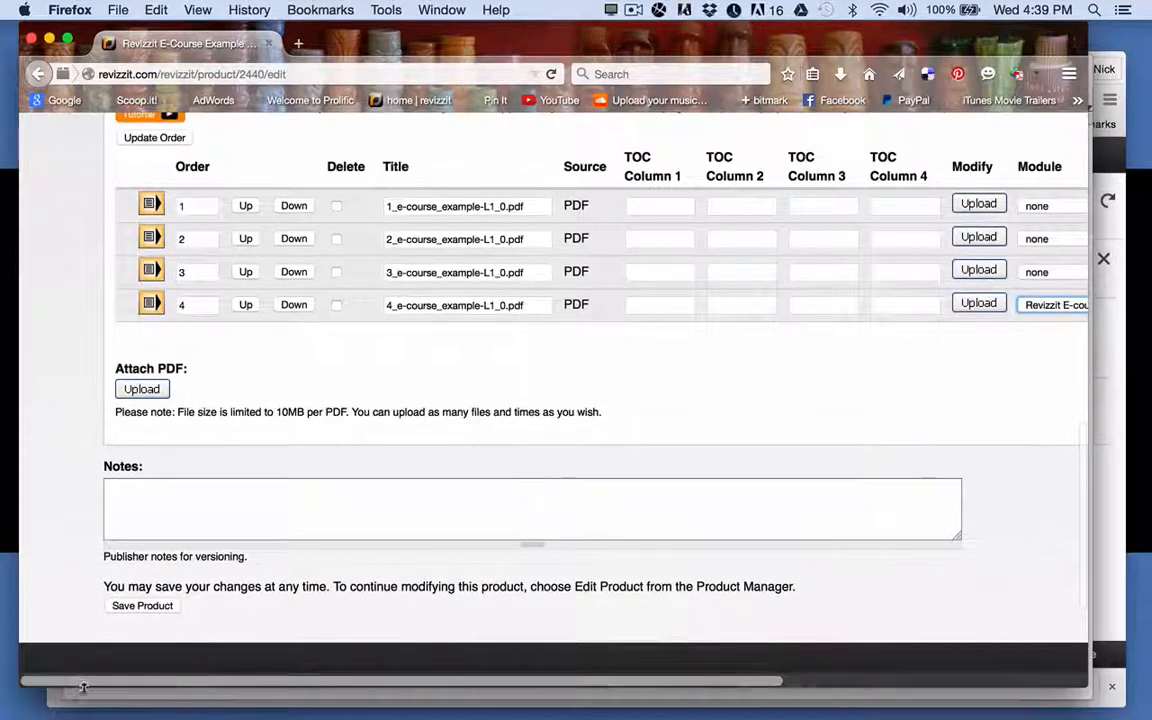
{"action": "left_click", "coordinate": [132, 607]}
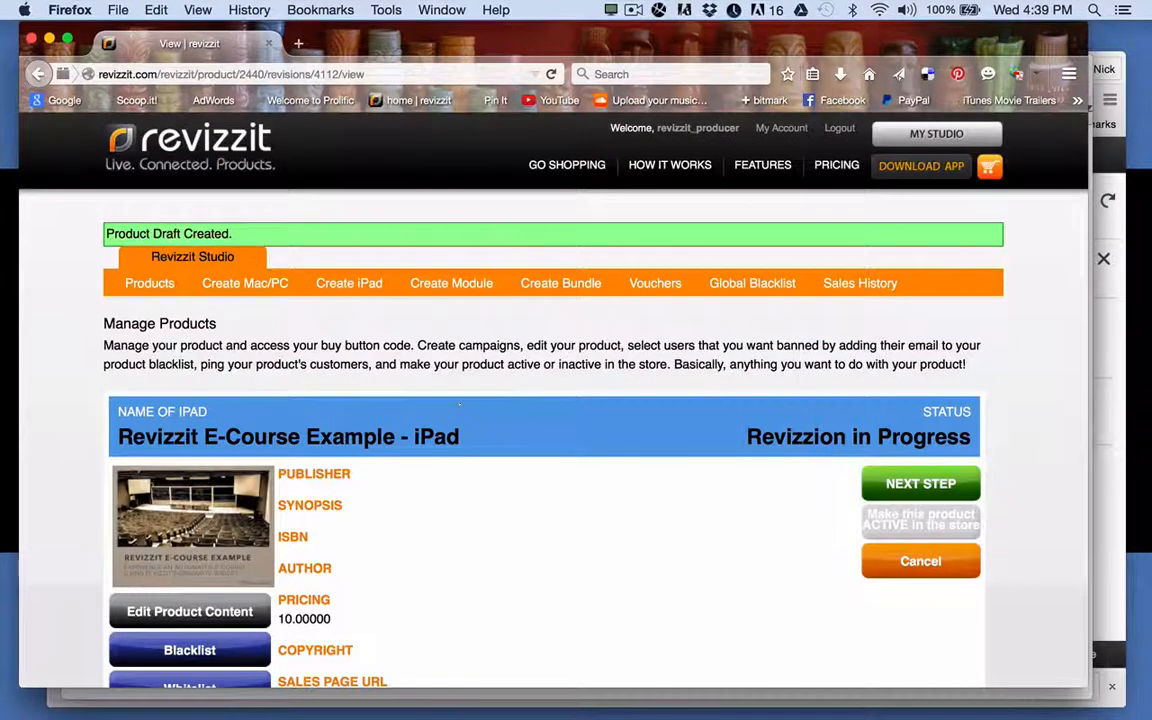
{"action": "left_click", "coordinate": [920, 483]}
{"action": "left_click", "coordinate": [137, 353]}
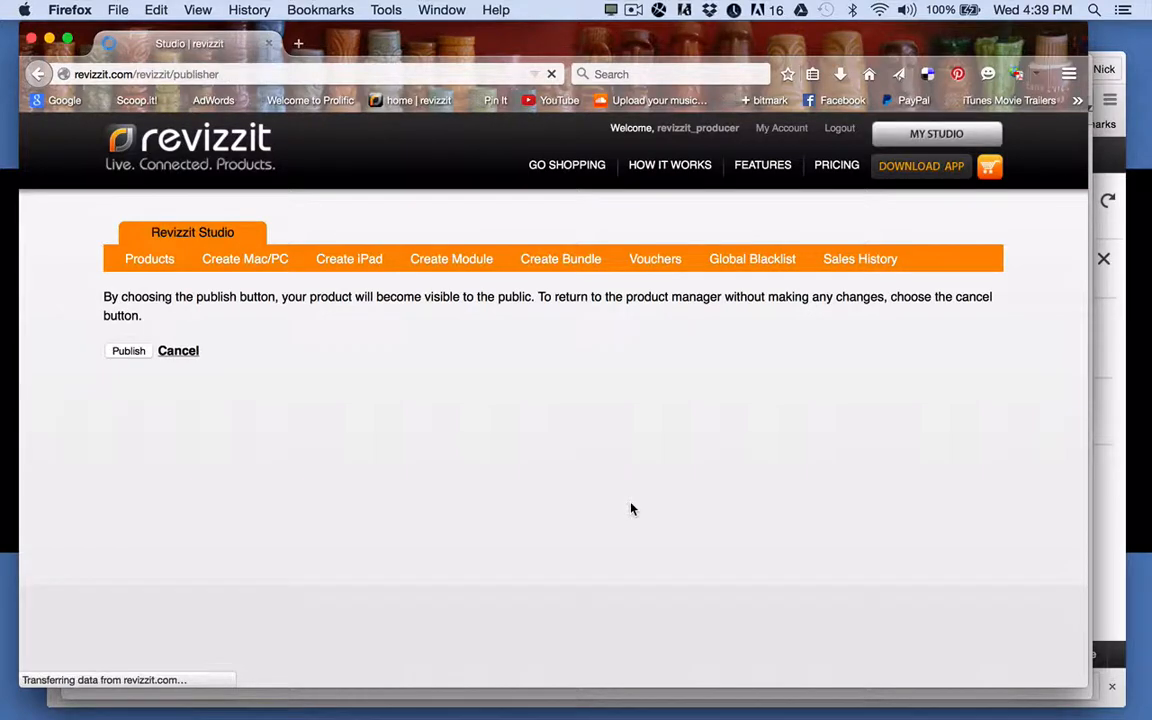
Edit the lesson 2 module and assign the module Revizzit E-course Example - L3 to page 4_e-course_example-L2.pdf
{"action": "scroll", "coordinate": [631, 509], "scroll_direction": "down", "scroll_amount": 5}
{"action": "scroll", "coordinate": [631, 509], "scroll_direction": "down", "scroll_amount": 15}
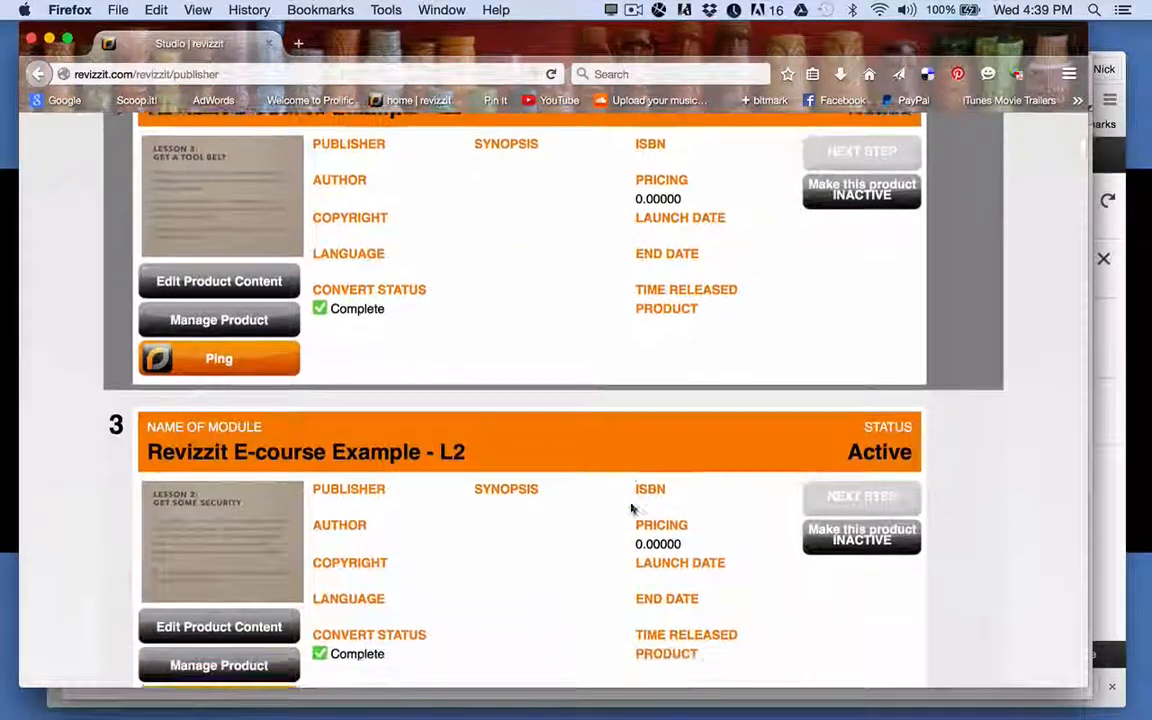
{"action": "scroll", "coordinate": [631, 509], "scroll_direction": "up", "scroll_amount": 5}
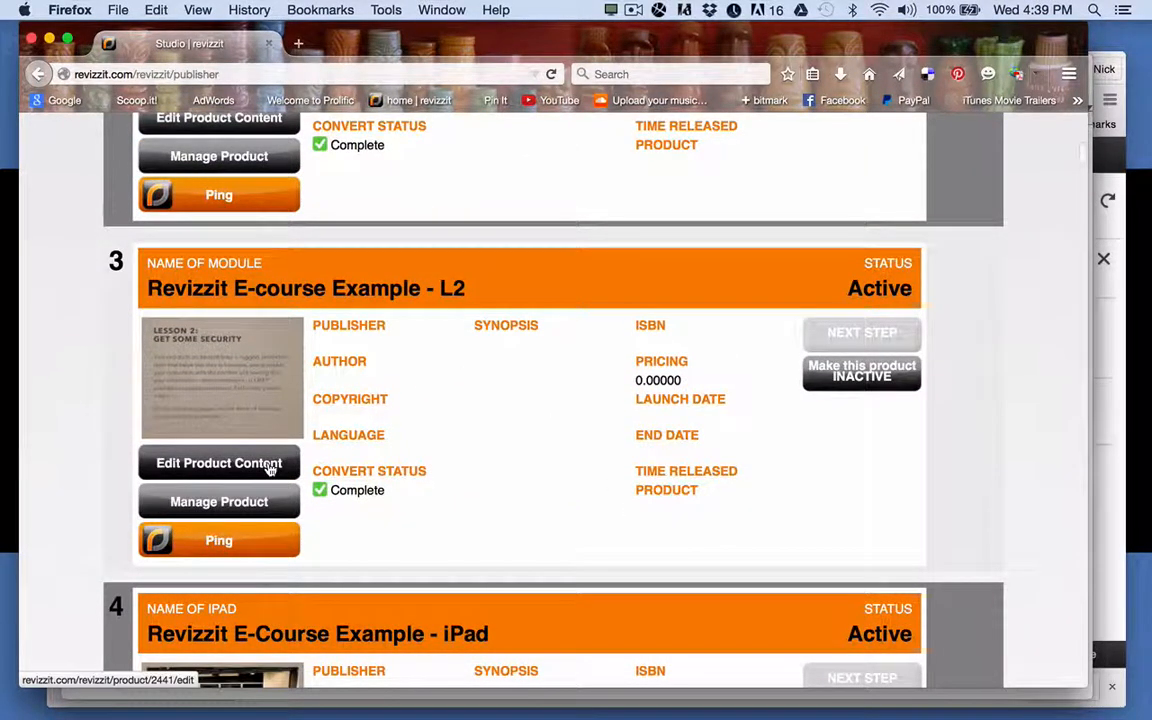
{"action": "left_click", "coordinate": [268, 466]}
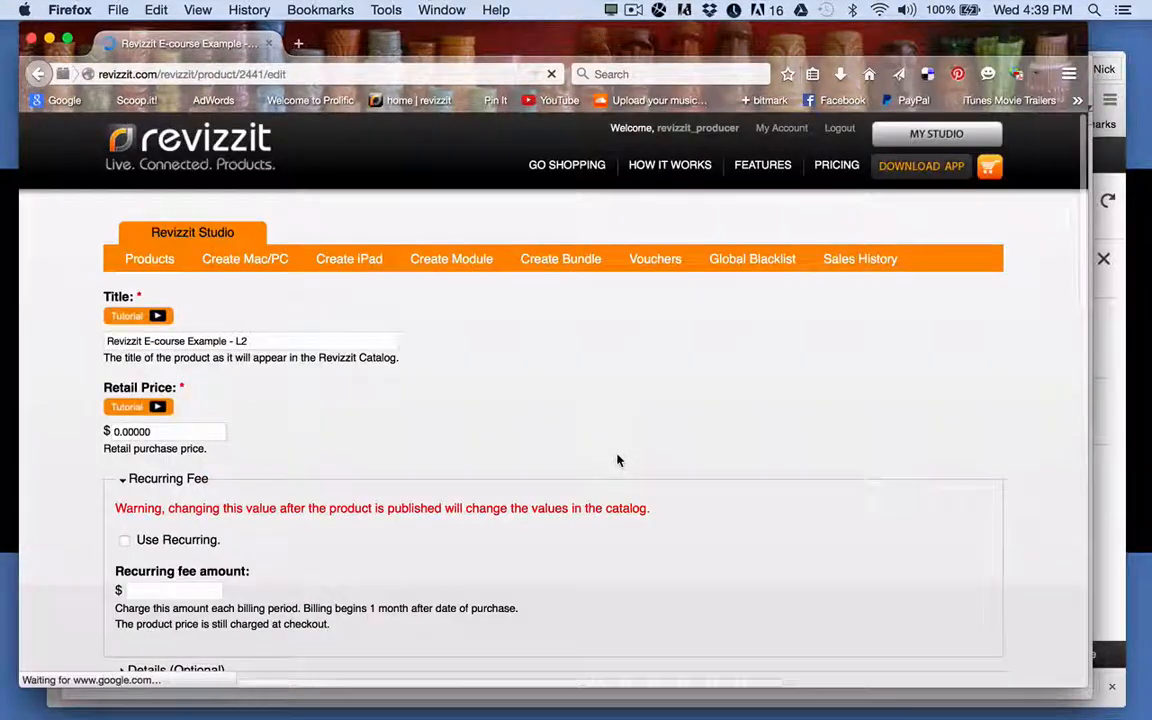
{"action": "scroll", "coordinate": [617, 460], "scroll_direction": "down", "scroll_amount": 10}
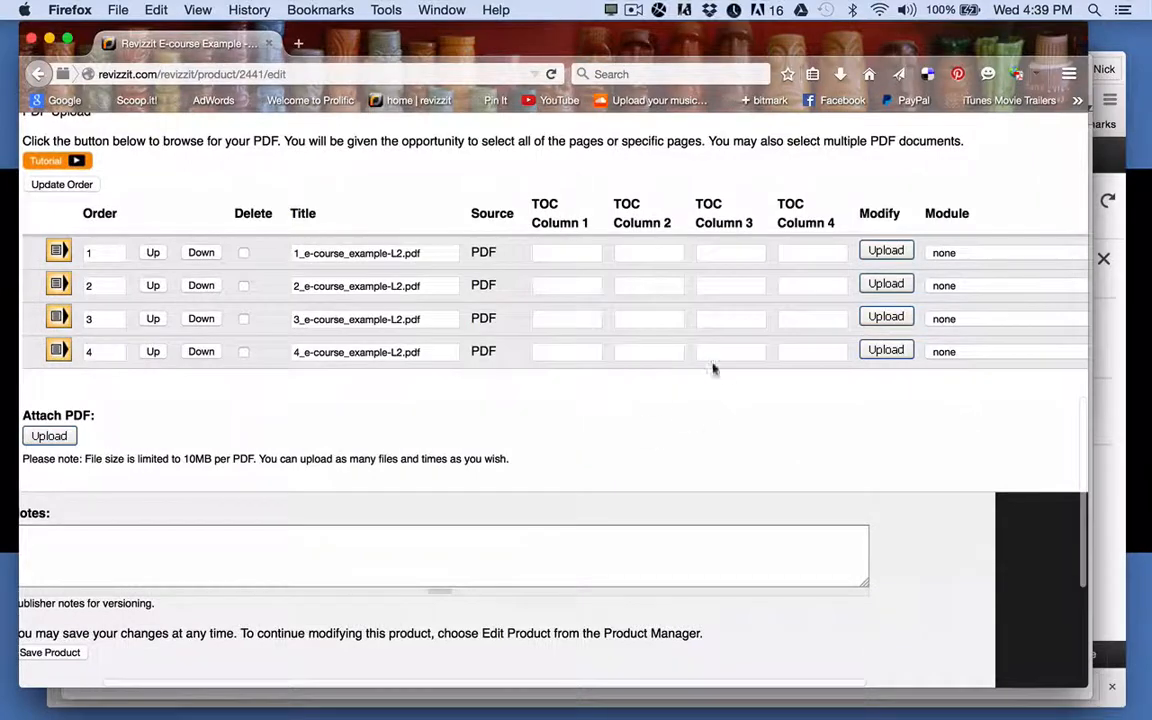
{"action": "scroll", "coordinate": [926, 361], "scroll_direction": "right", "scroll_amount": 5}
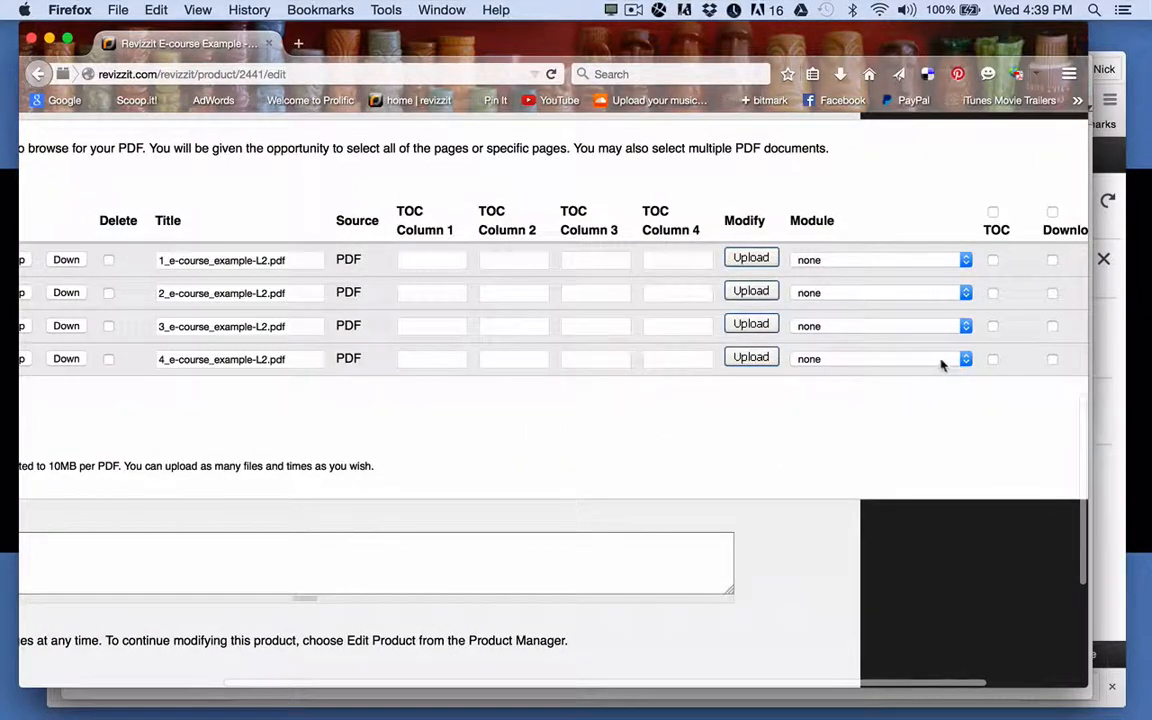
{"action": "left_click", "coordinate": [962, 359]}
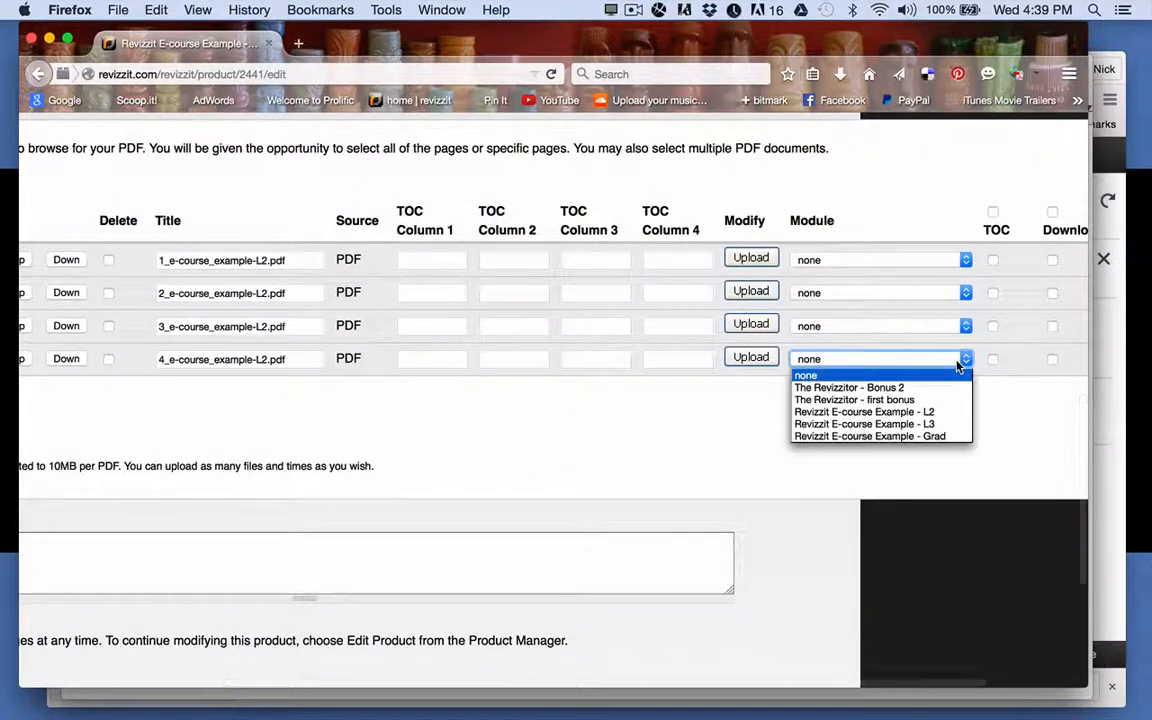
{"action": "left_click", "coordinate": [933, 424]}
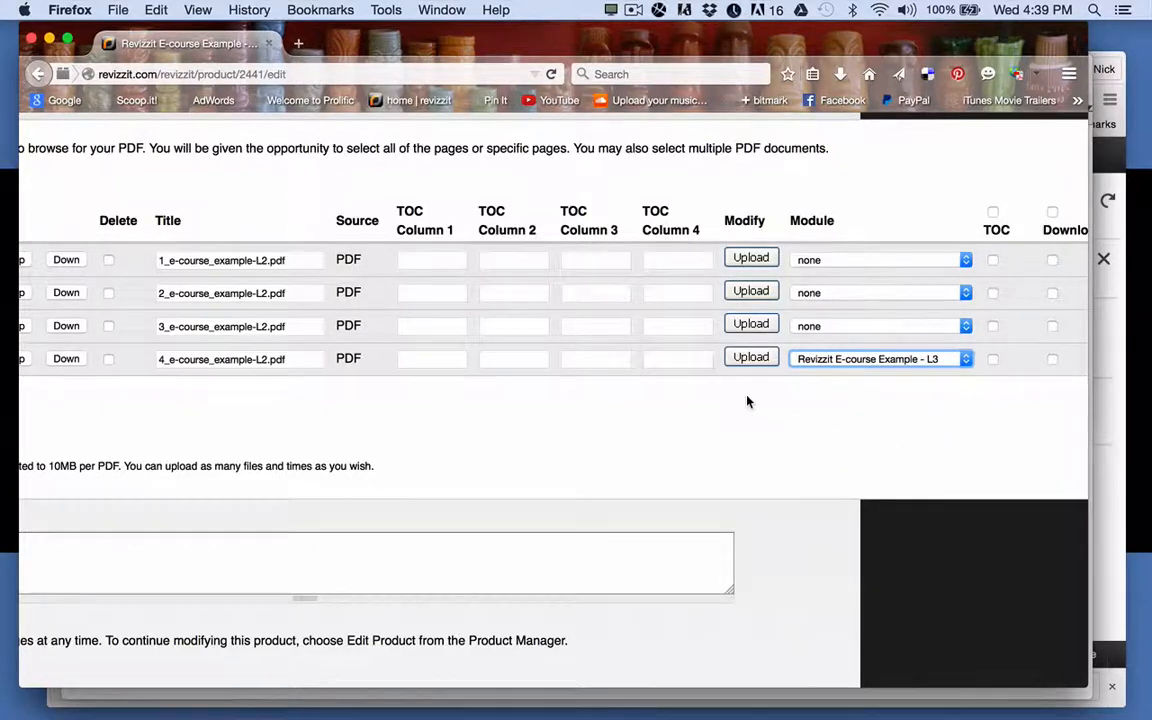
Save the edited lesson 2 module, Revizzit E-course Example - L2, and publish the revision
{"action": "scroll", "coordinate": [747, 401], "scroll_direction": "left", "scroll_amount": 5}
{"action": "scroll", "coordinate": [747, 401], "scroll_direction": "down", "scroll_amount": 3}
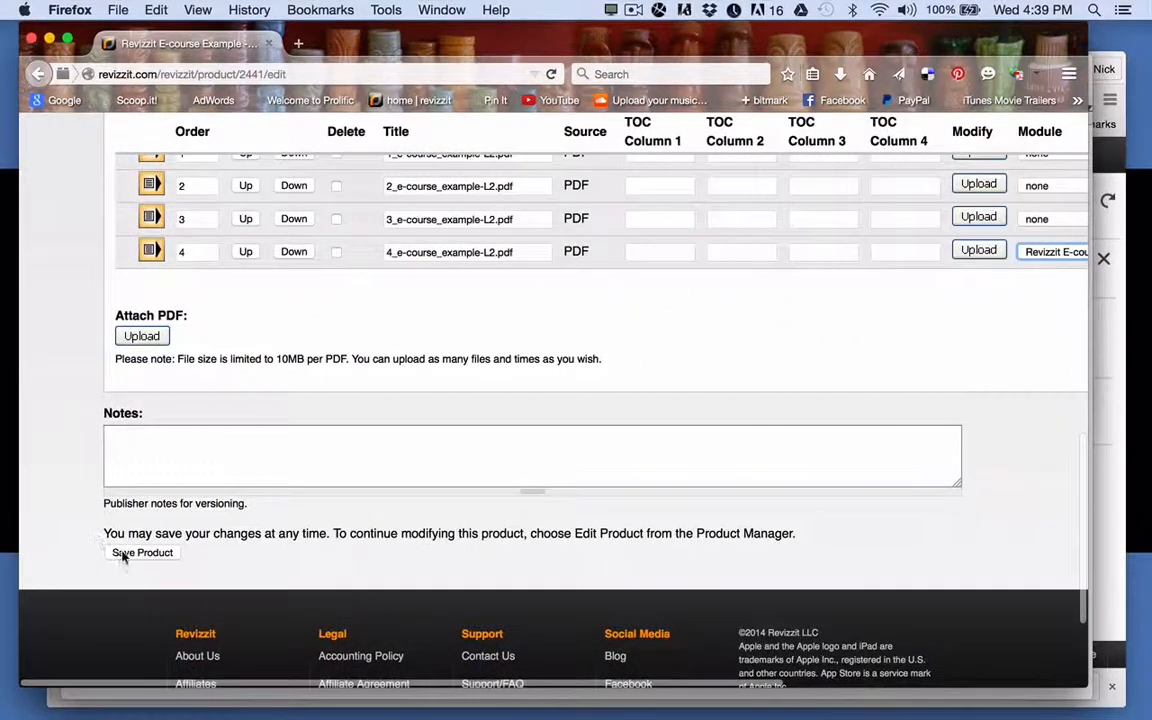
{"action": "left_click", "coordinate": [123, 555]}
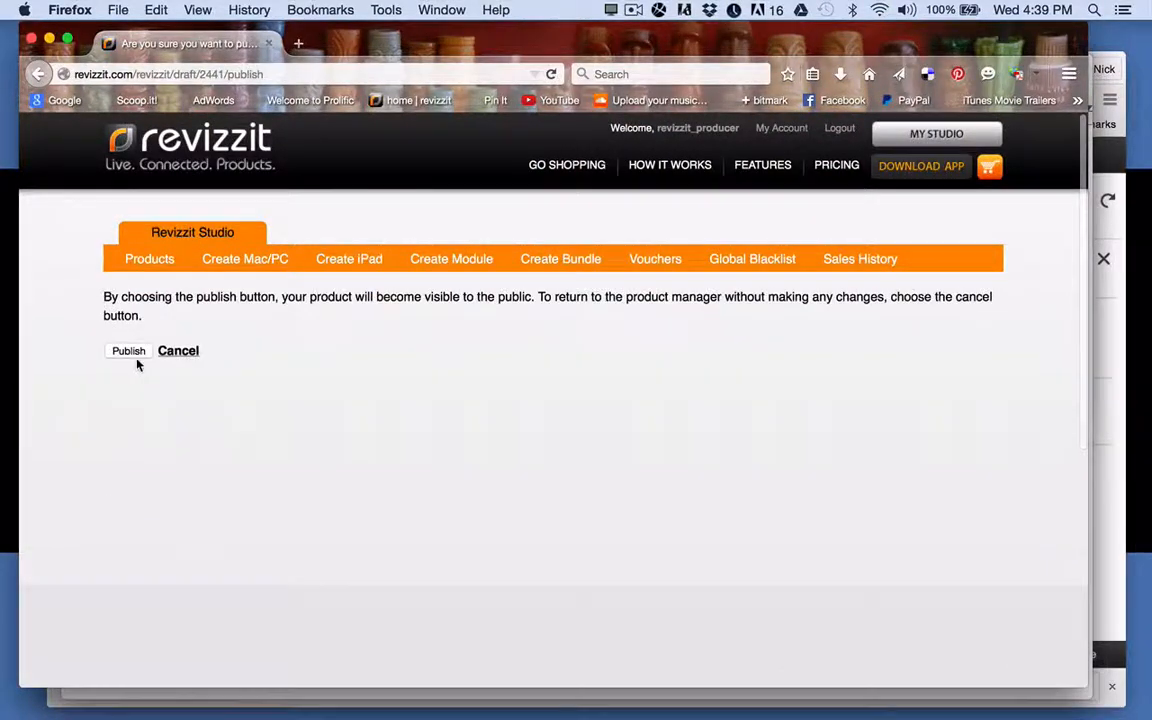
{"action": "left_click", "coordinate": [127, 350]}
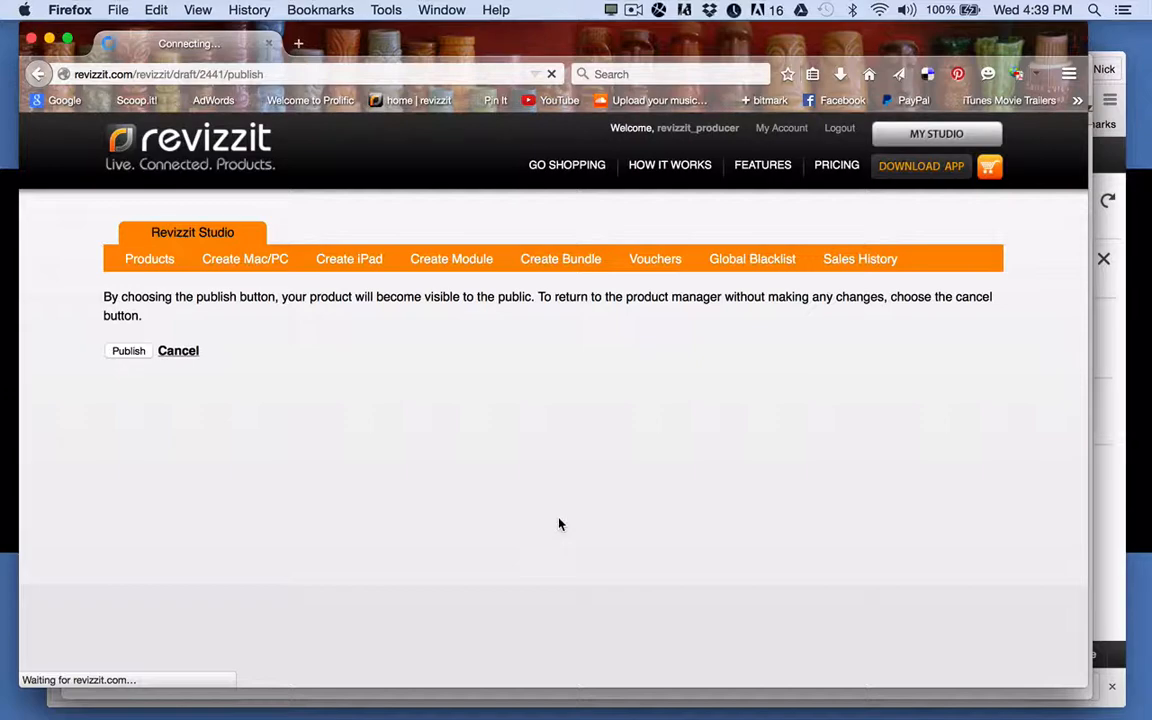
Edit the lesson 3 module and assign the module Revizzit E-course Example - Grad to page 4_e-course_example-L3_0.pdf
{"action": "scroll", "coordinate": [559, 524], "scroll_direction": "down", "scroll_amount": 10}
{"action": "scroll", "coordinate": [559, 524], "scroll_direction": "down", "scroll_amount": 1}
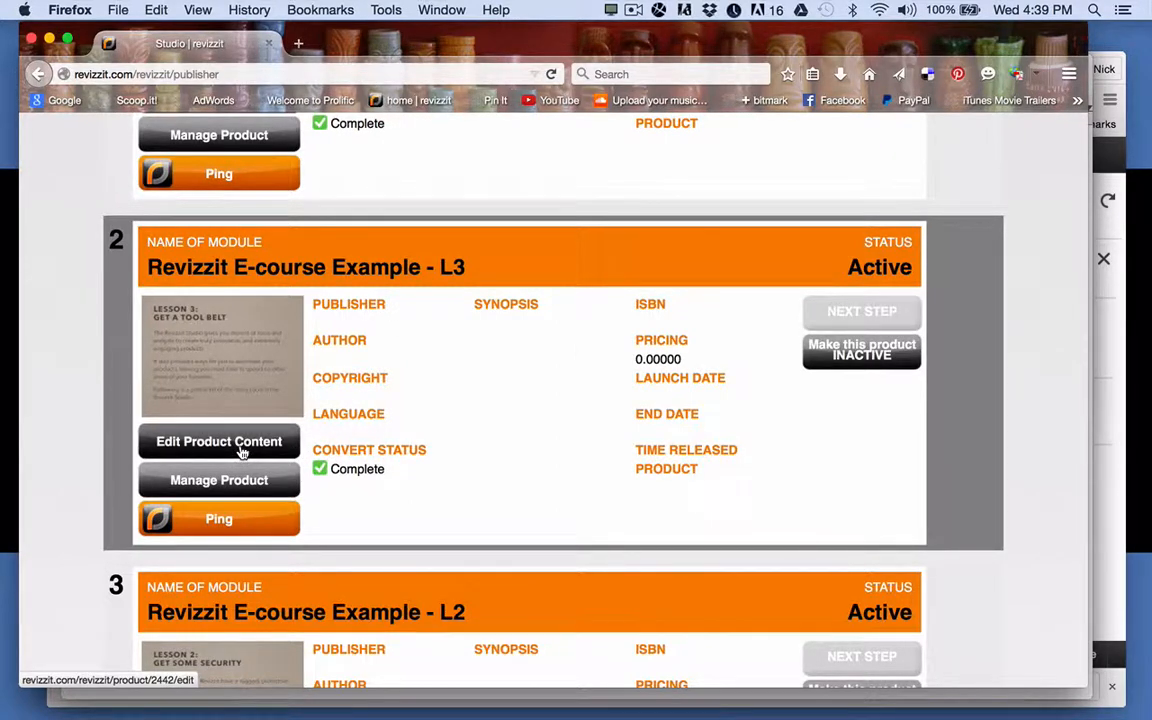
{"action": "scroll", "coordinate": [241, 453], "scroll_direction": "up", "scroll_amount": 5}
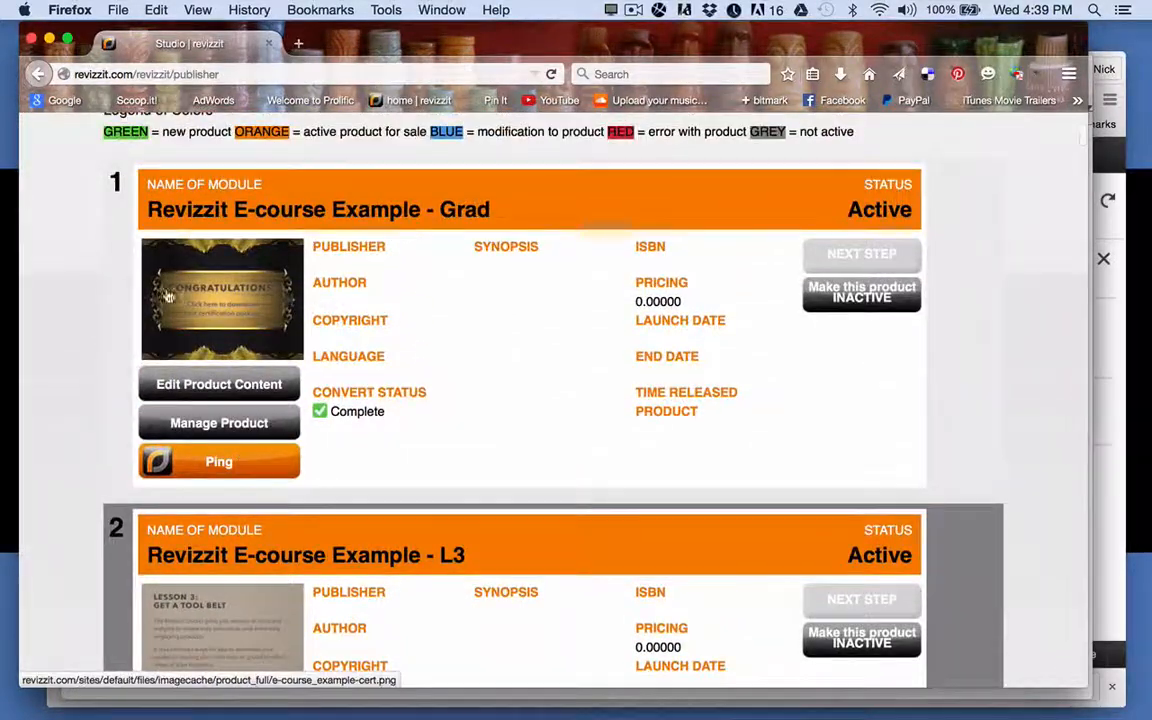
{"action": "scroll", "coordinate": [386, 414], "scroll_direction": "down", "scroll_amount": 3}
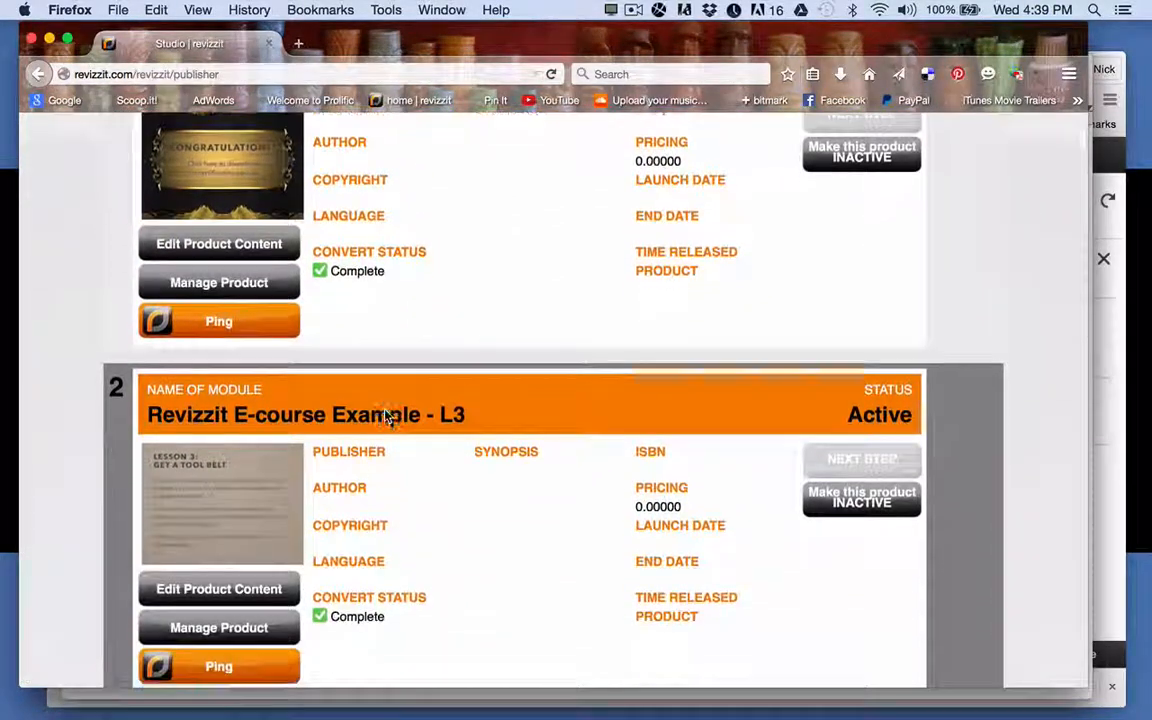
{"action": "scroll", "coordinate": [386, 418], "scroll_direction": "down", "scroll_amount": 2}
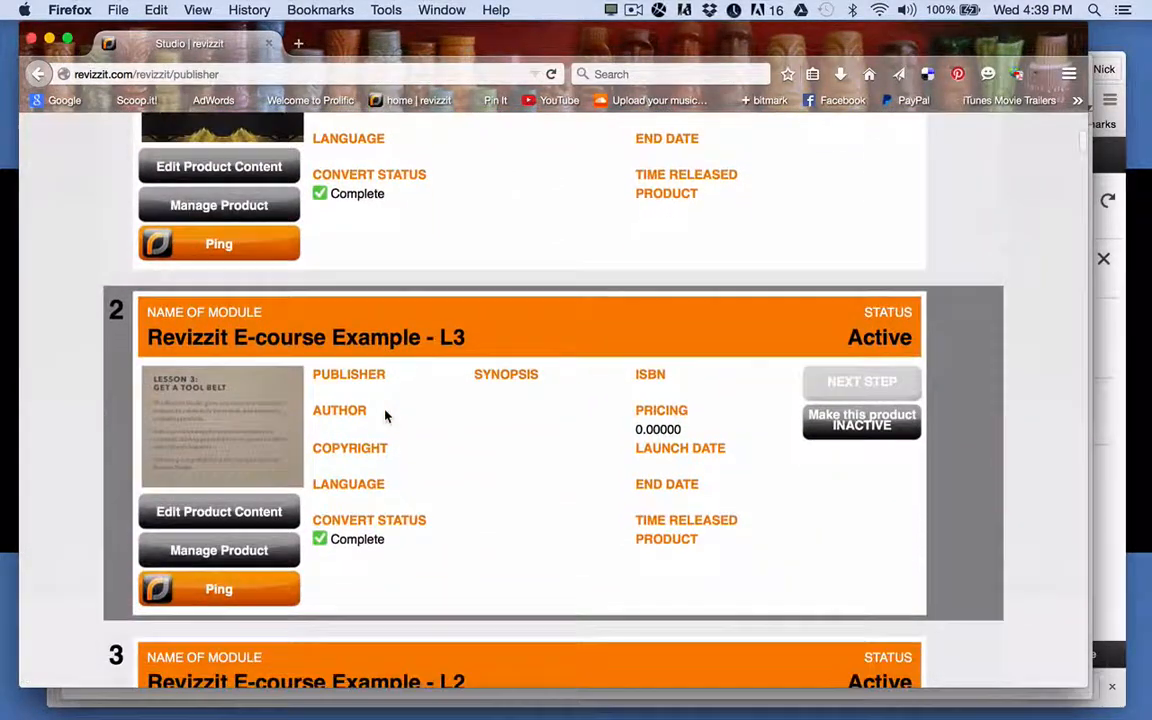
{"action": "left_click", "coordinate": [252, 521]}
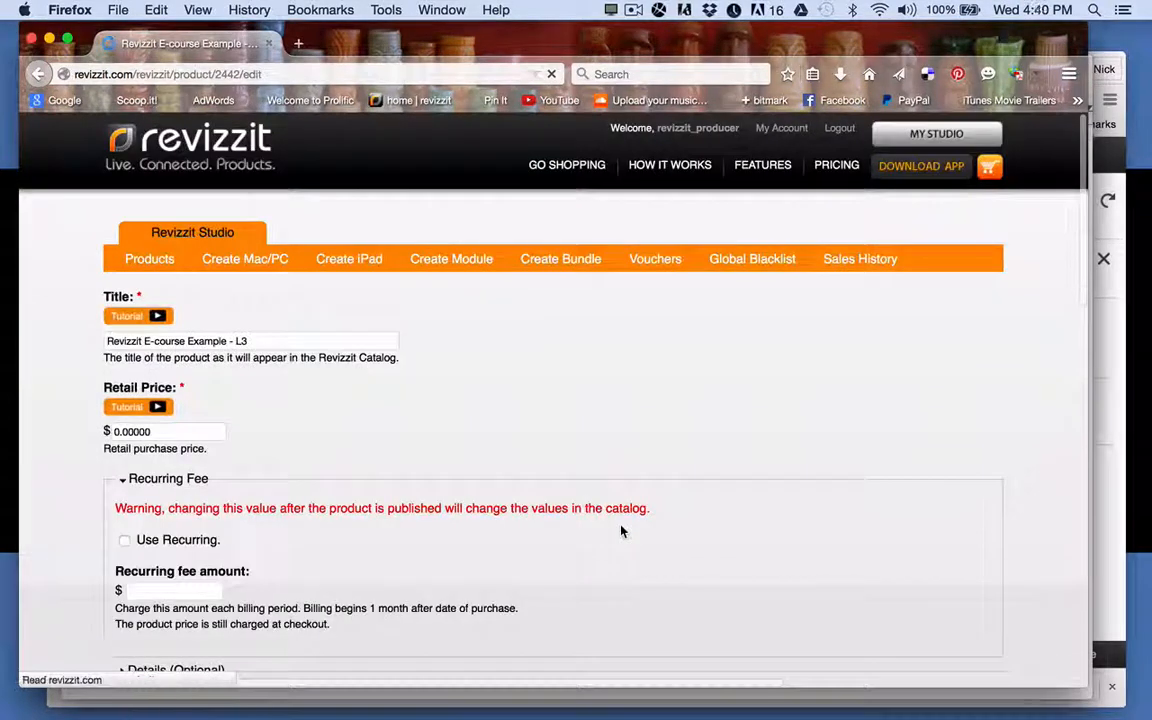
{"action": "scroll", "coordinate": [621, 531], "scroll_direction": "down", "scroll_amount": 16}
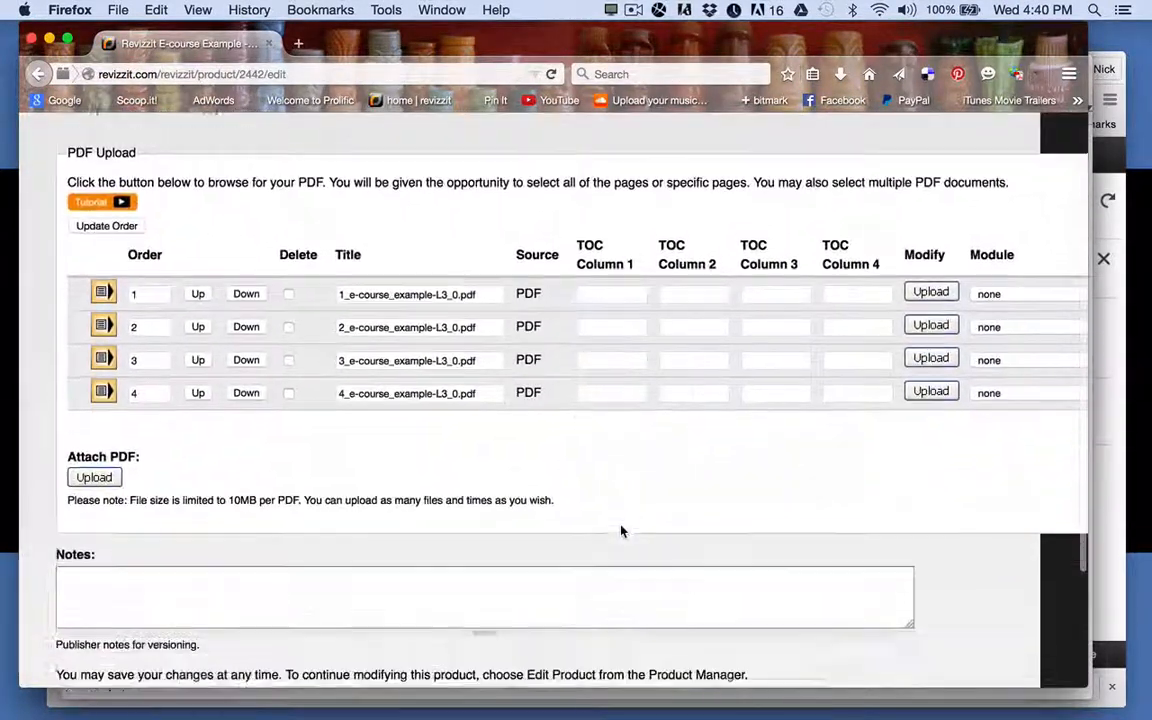
{"action": "scroll", "coordinate": [621, 531], "scroll_direction": "right", "scroll_amount": 5}
{"action": "scroll", "coordinate": [621, 531], "scroll_direction": "right", "scroll_amount": 2}
{"action": "left_click", "coordinate": [812, 365]}
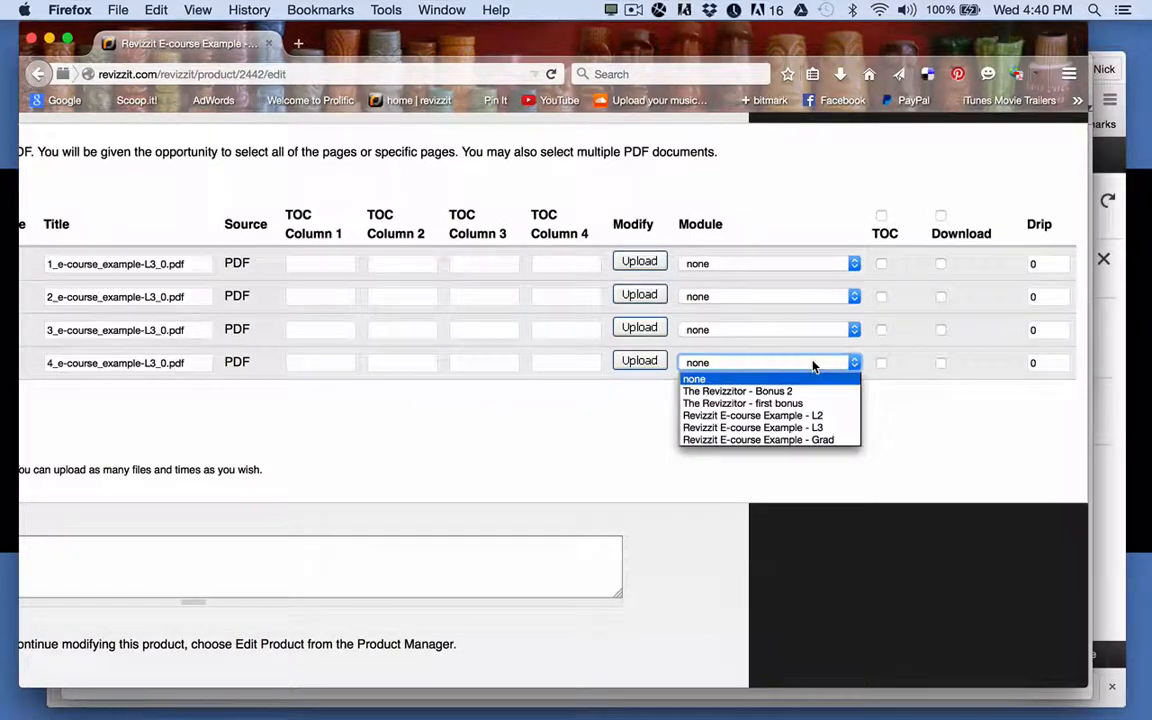
{"action": "left_click", "coordinate": [815, 442]}
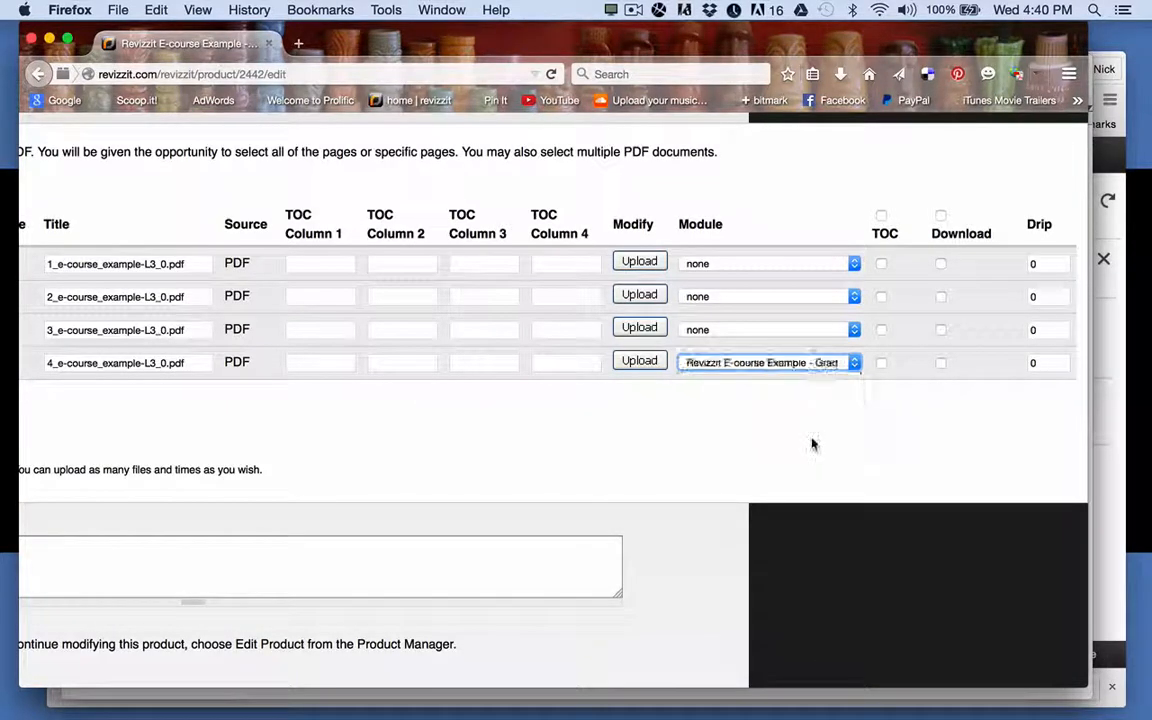
Save the edited lesson 3 module, Revizzit E-course Example - L3, and publish the revision
{"action": "scroll", "coordinate": [591, 452], "scroll_direction": "left", "scroll_amount": 7}
{"action": "scroll", "coordinate": [591, 452], "scroll_direction": "down", "scroll_amount": 1}
{"action": "scroll", "coordinate": [593, 452], "scroll_direction": "left", "scroll_amount": 1}
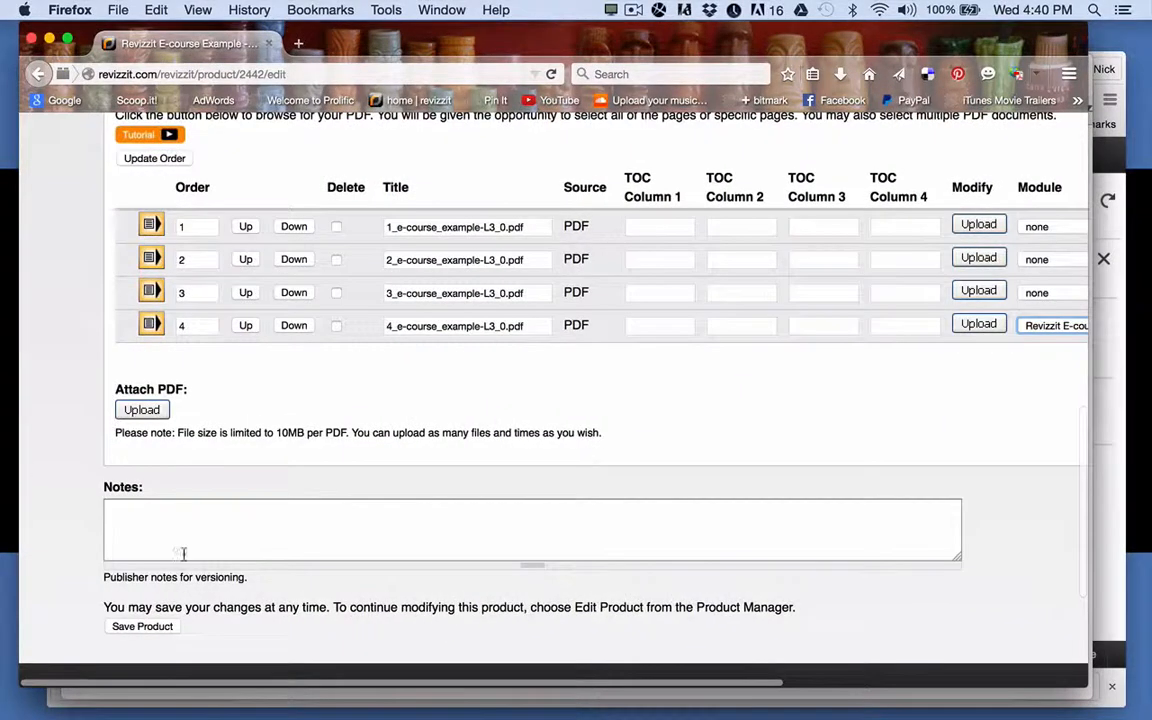
{"action": "left_click", "coordinate": [145, 627]}
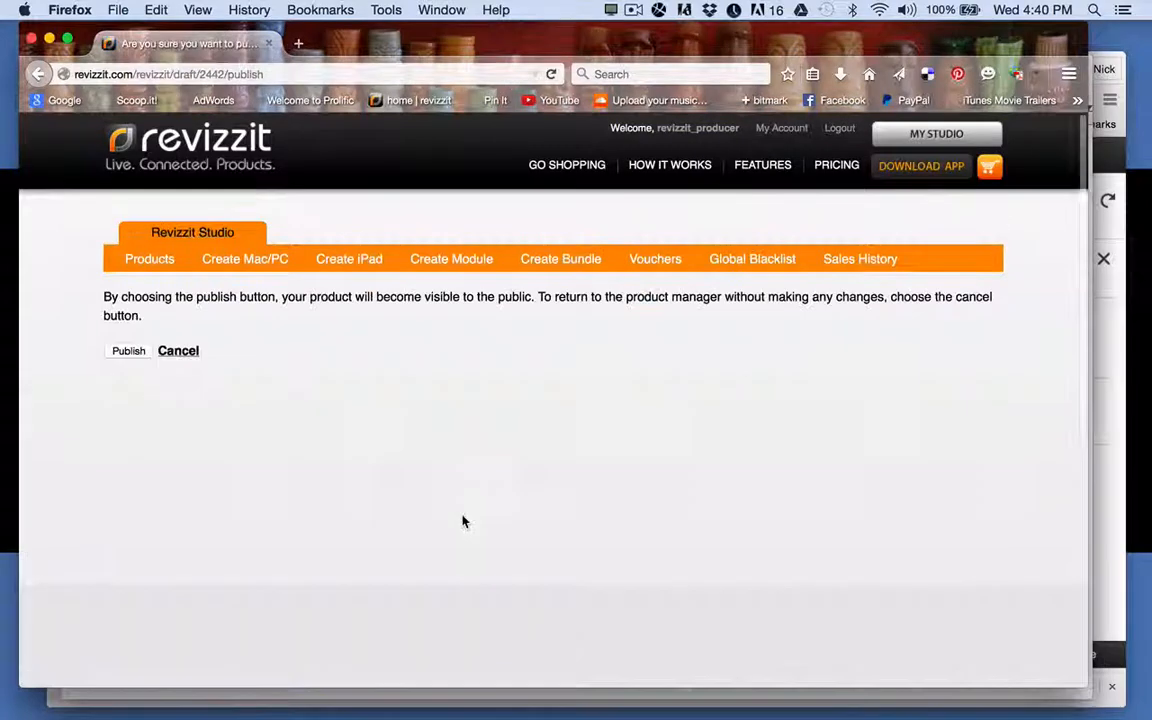
{"action": "left_click", "coordinate": [130, 351]}
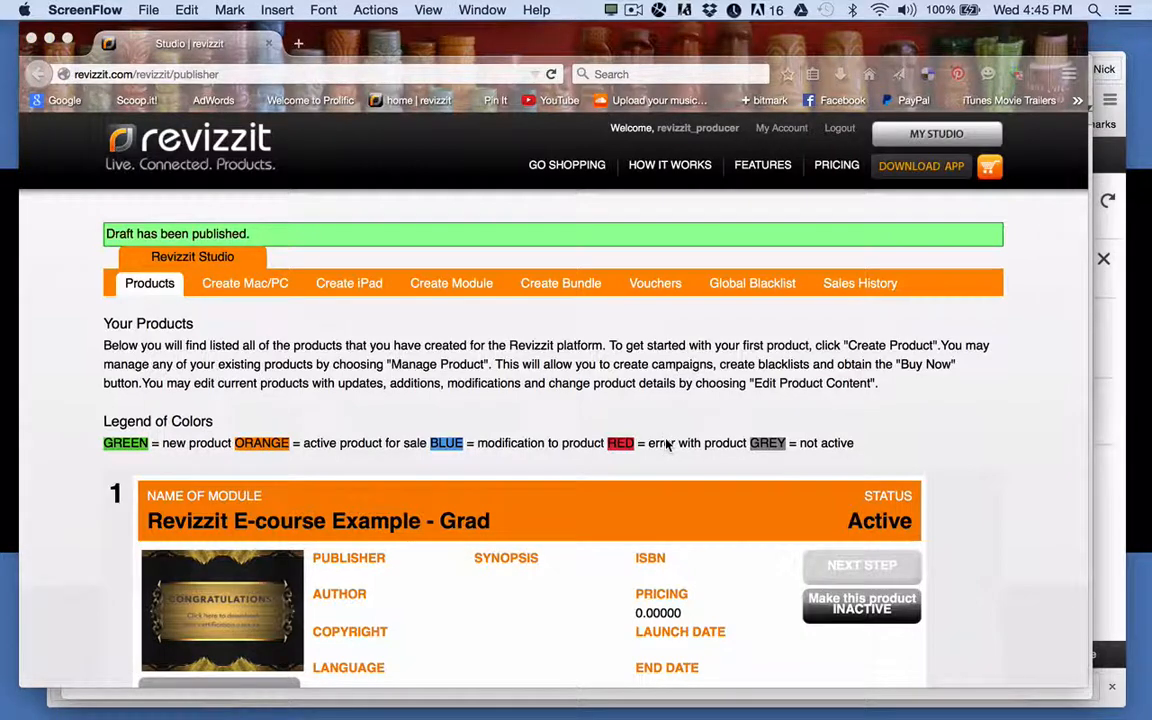
Switch to the ecourse steps document in TextEdit and review the module assignment, bundle creation and publishing steps
{"action": "mouse_move", "coordinate": [325, 708]}
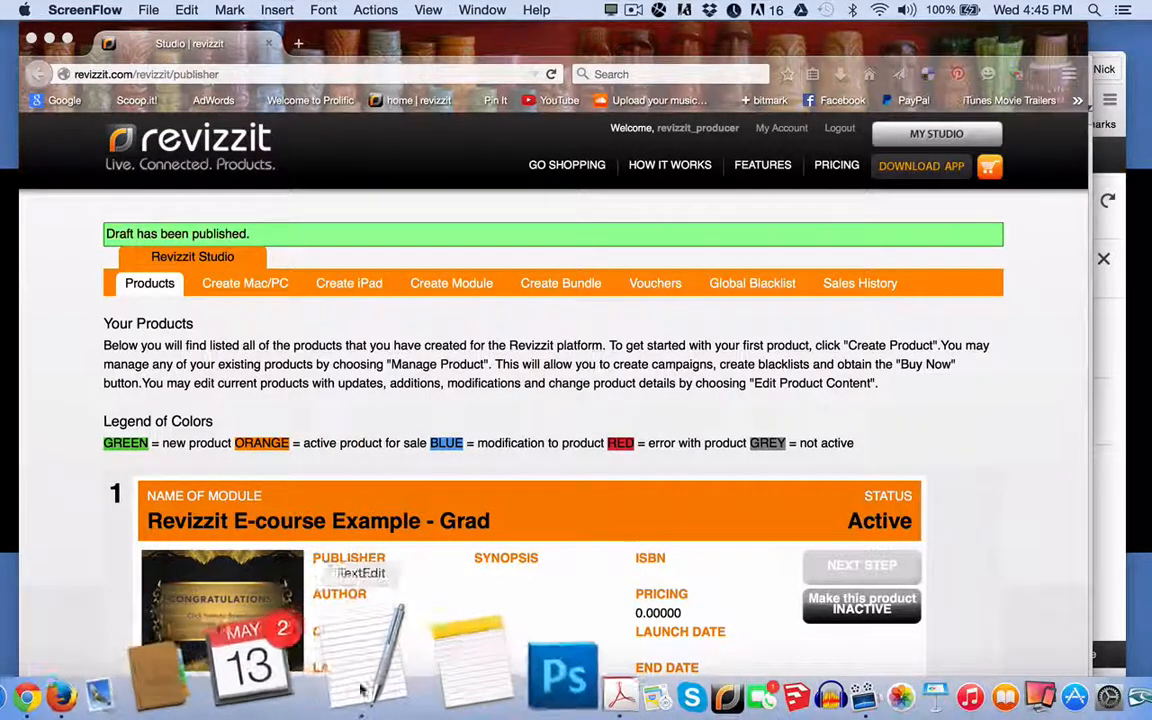
{"action": "left_click", "coordinate": [358, 690]}
{"action": "left_click_drag", "start_coordinate": [405, 402], "coordinate": [88, 400]}
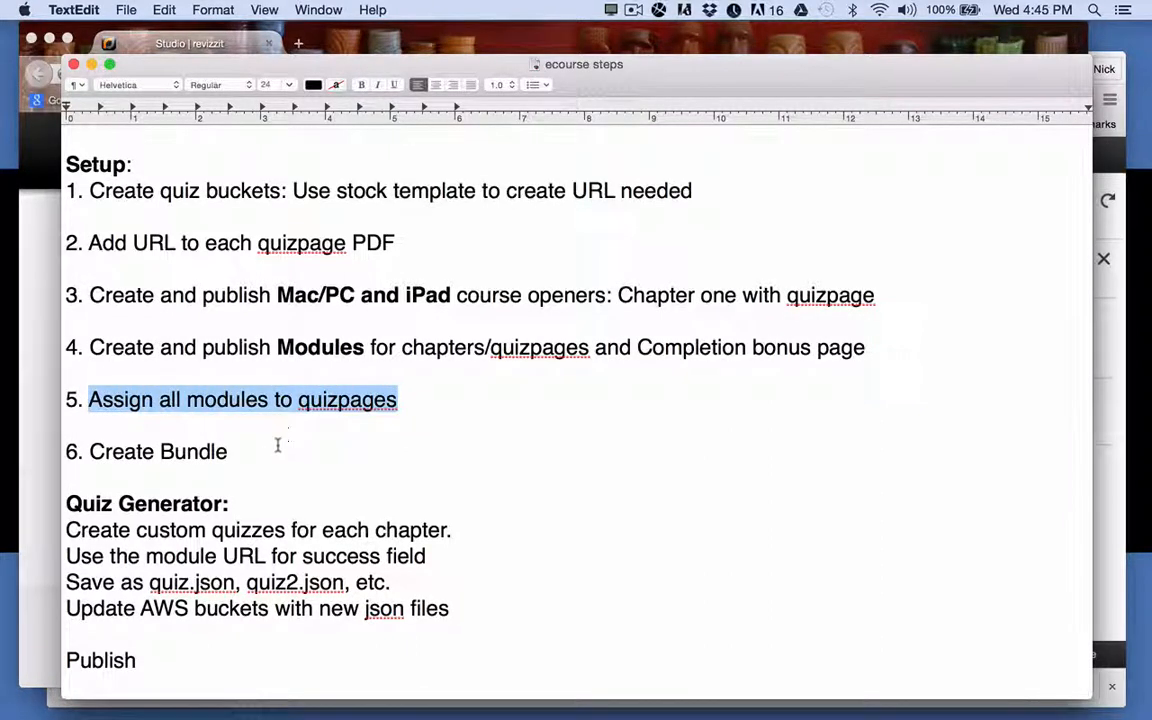
{"action": "left_click_drag", "start_coordinate": [230, 453], "coordinate": [88, 452]}
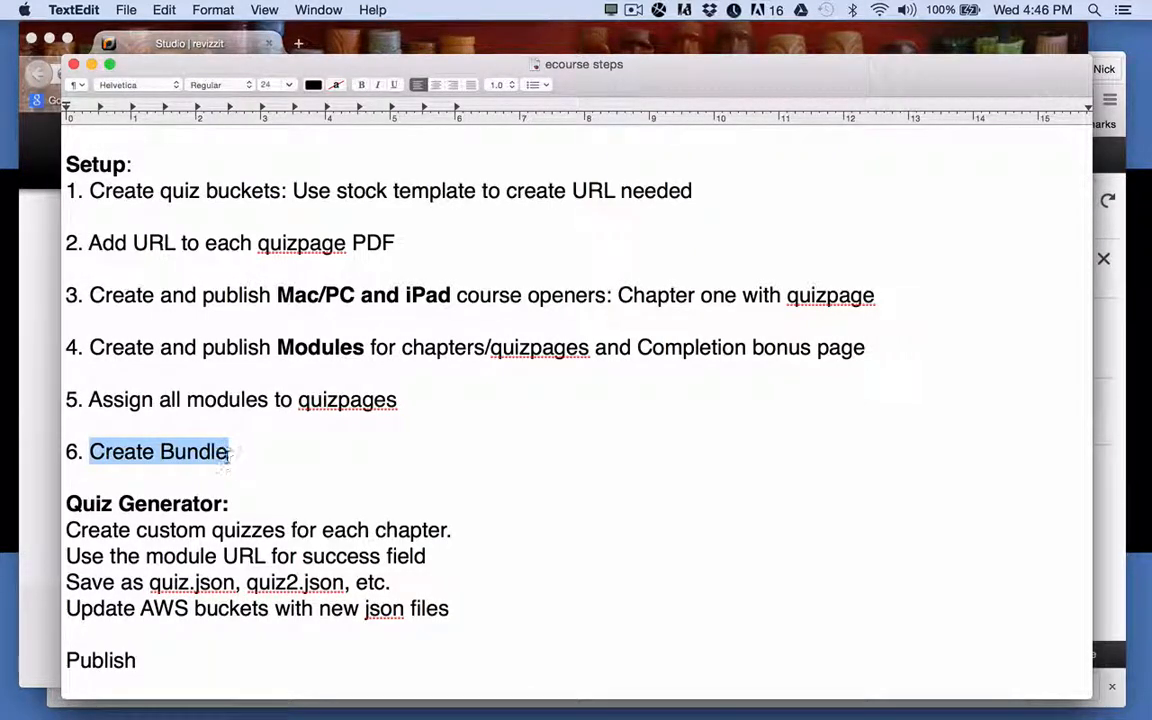
{"action": "left_click_drag", "start_coordinate": [142, 675], "coordinate": [64, 662]}
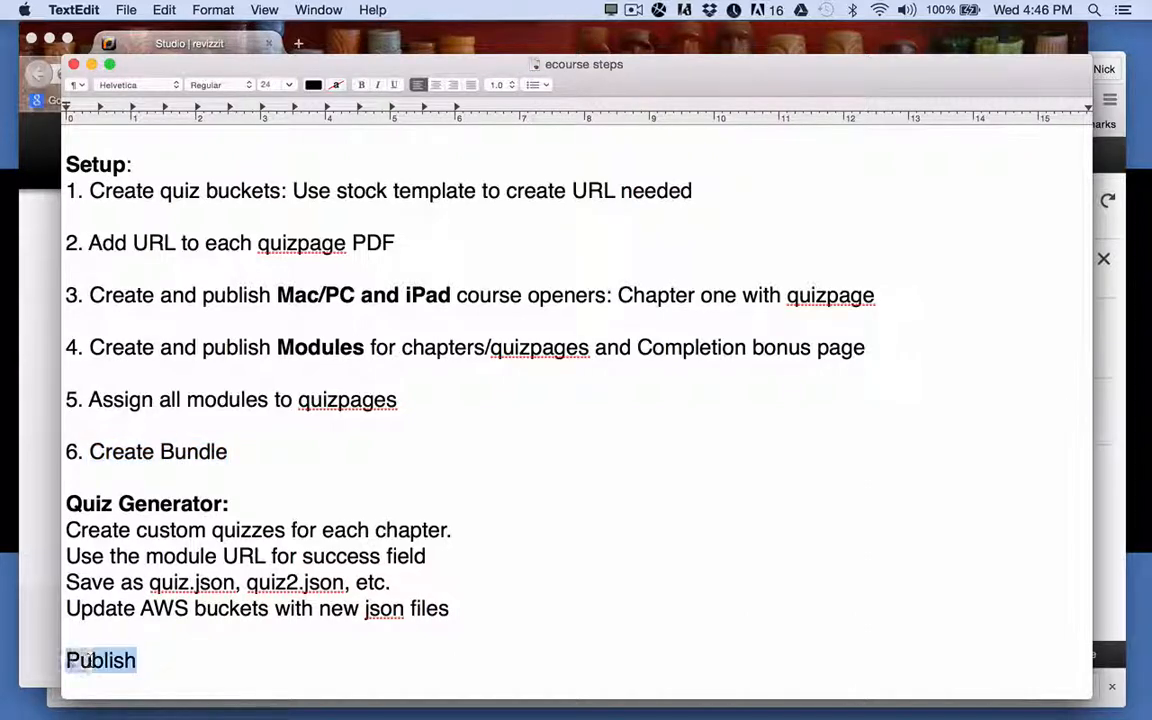
{"action": "left_click", "coordinate": [236, 452]}
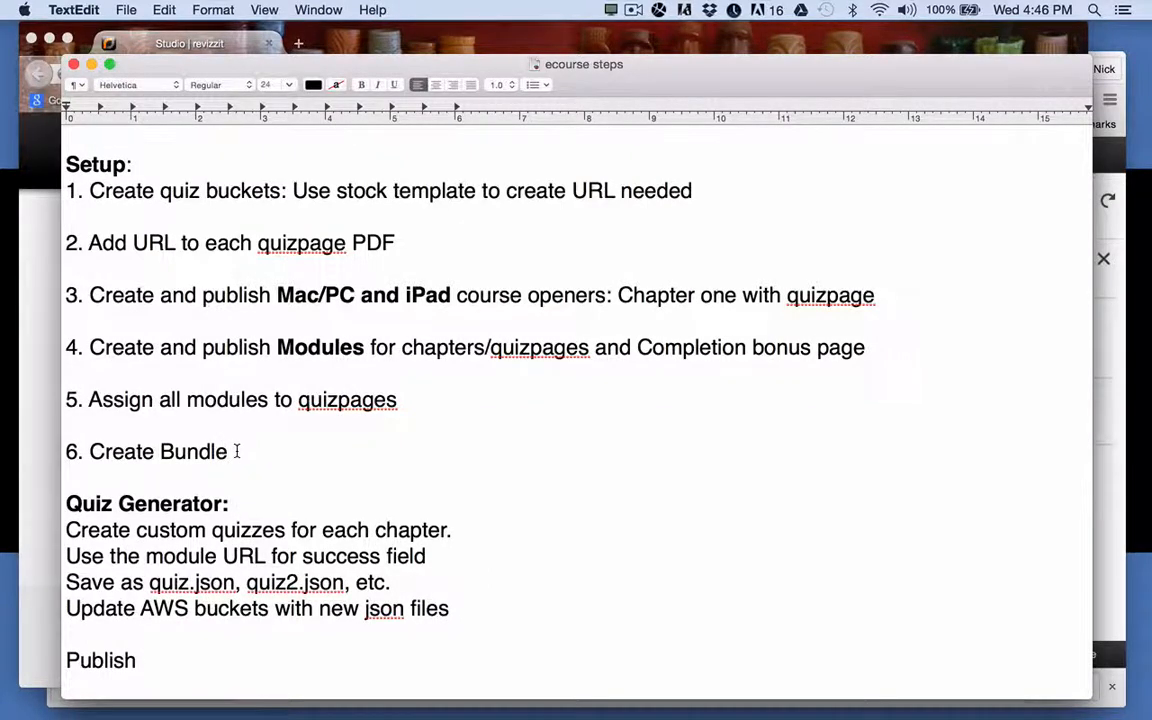
{"action": "left_click_drag", "start_coordinate": [236, 452], "coordinate": [89, 452]}
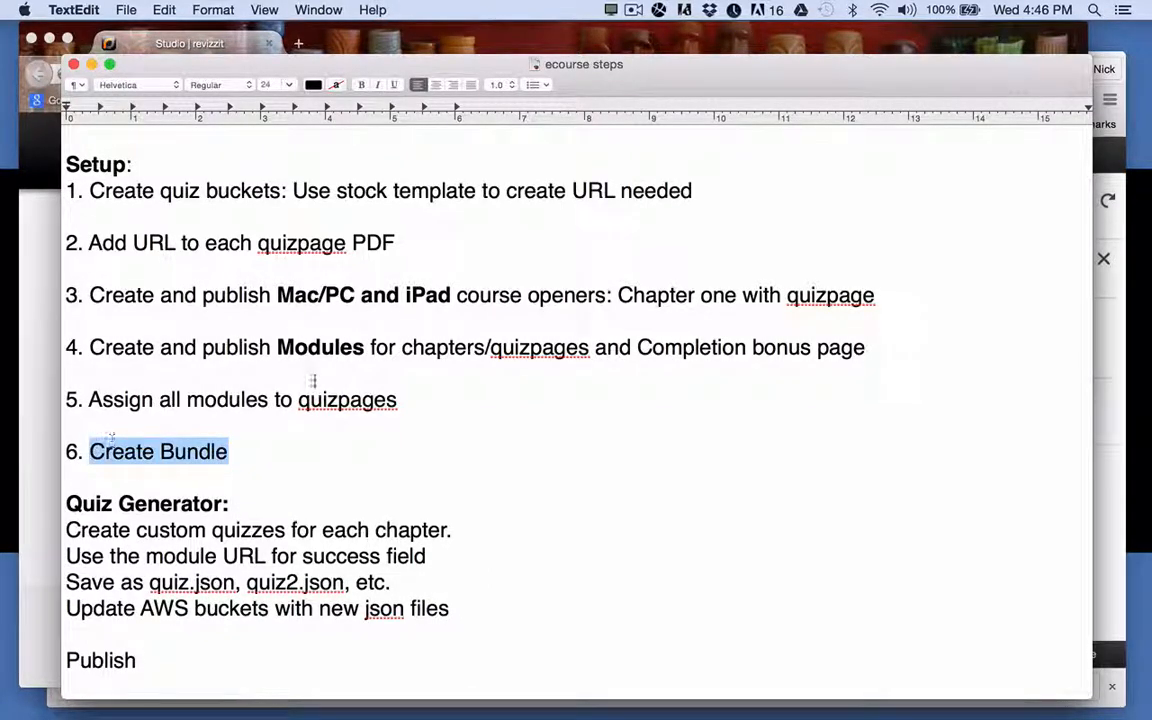
Switch back to Firefox and start a new bundle titled Revizzit E-course Example with a retail price of 0
{"action": "key", "text": "super+Tab"}
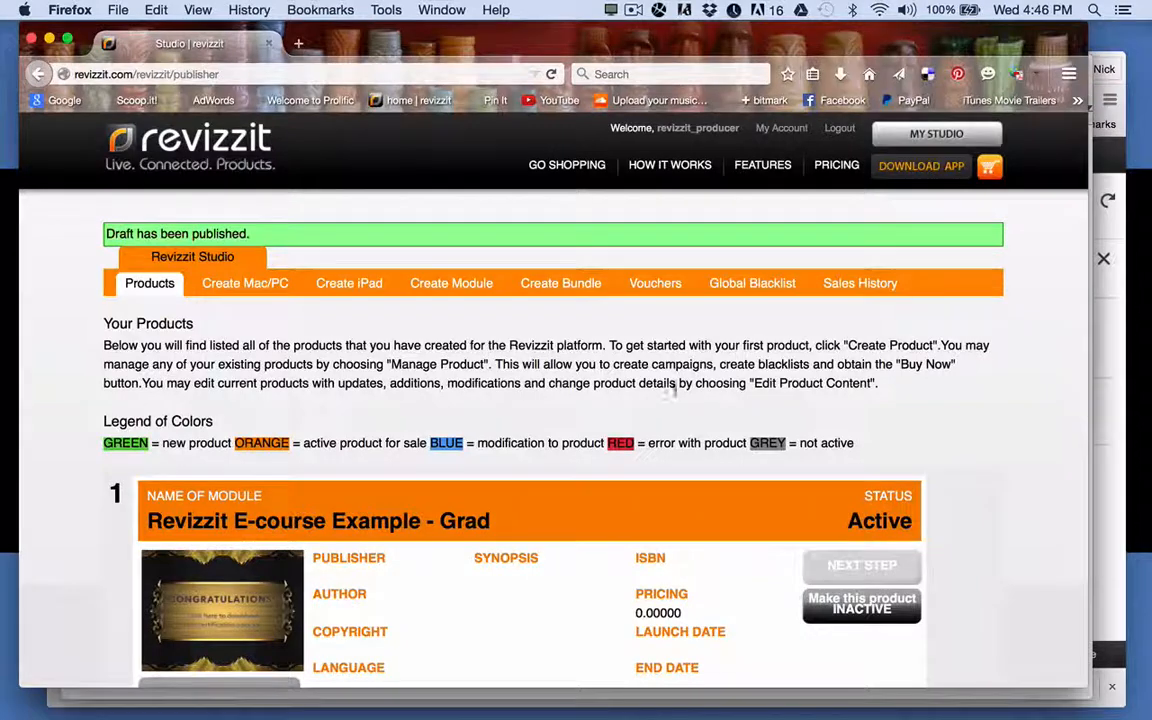
{"action": "left_click", "coordinate": [563, 286]}
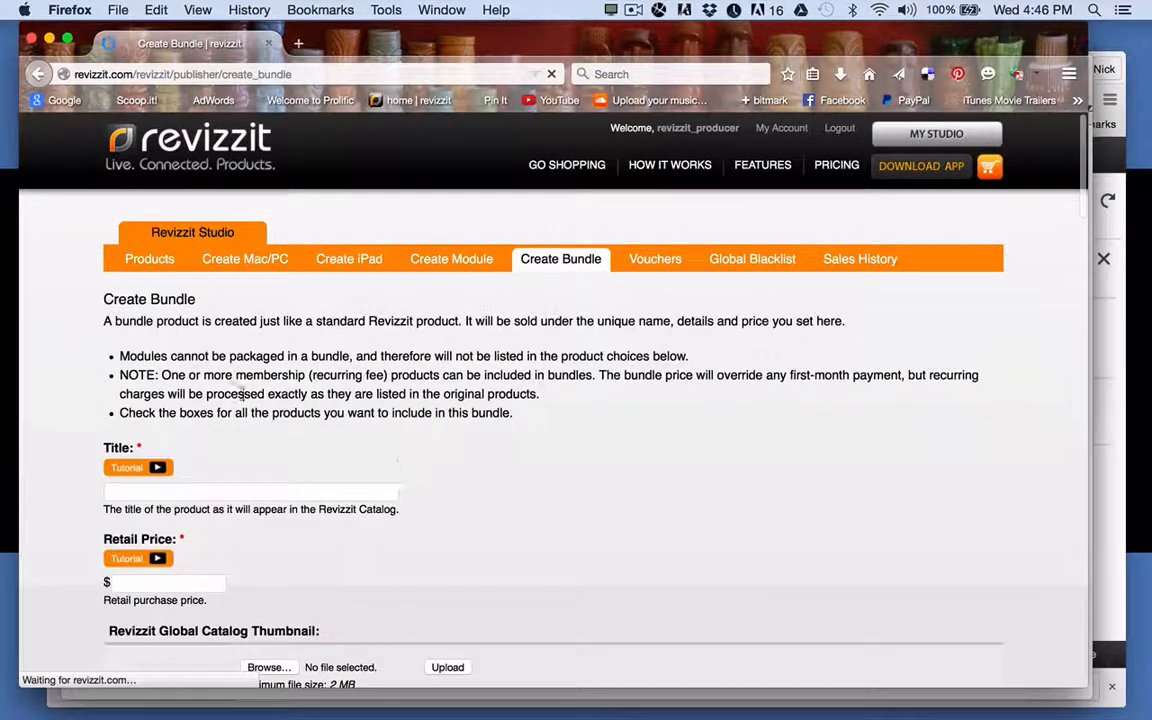
{"action": "left_click", "coordinate": [193, 492]}
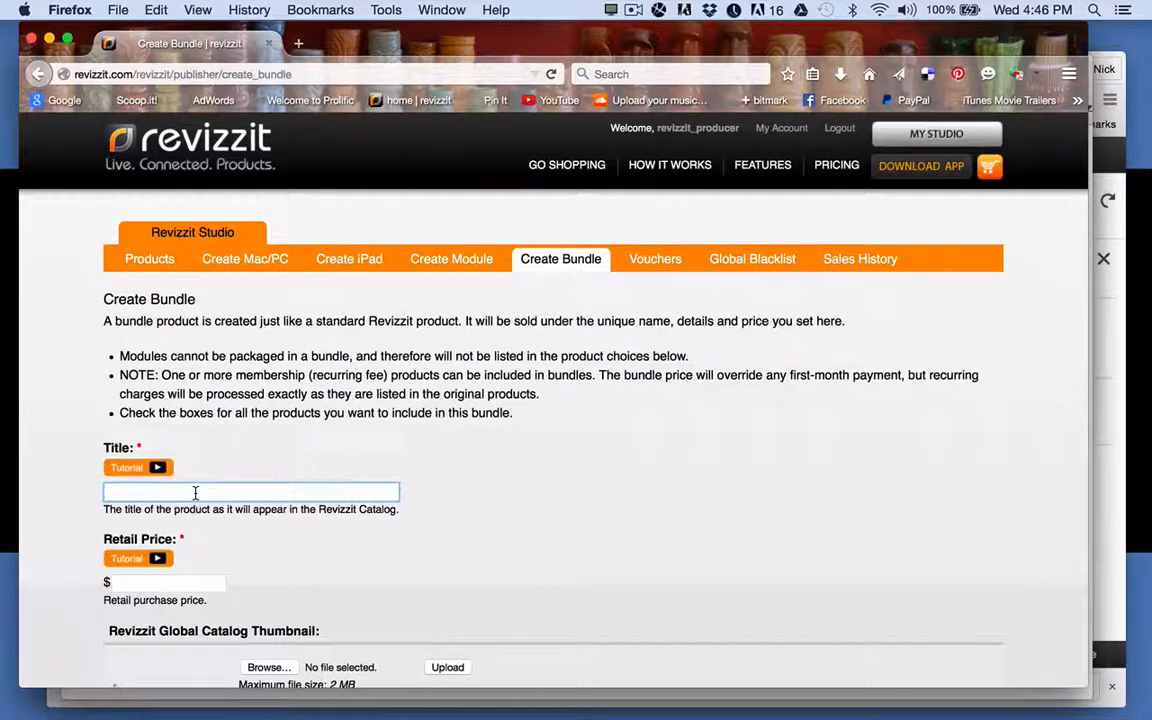
{"action": "type", "text": "Rev"}
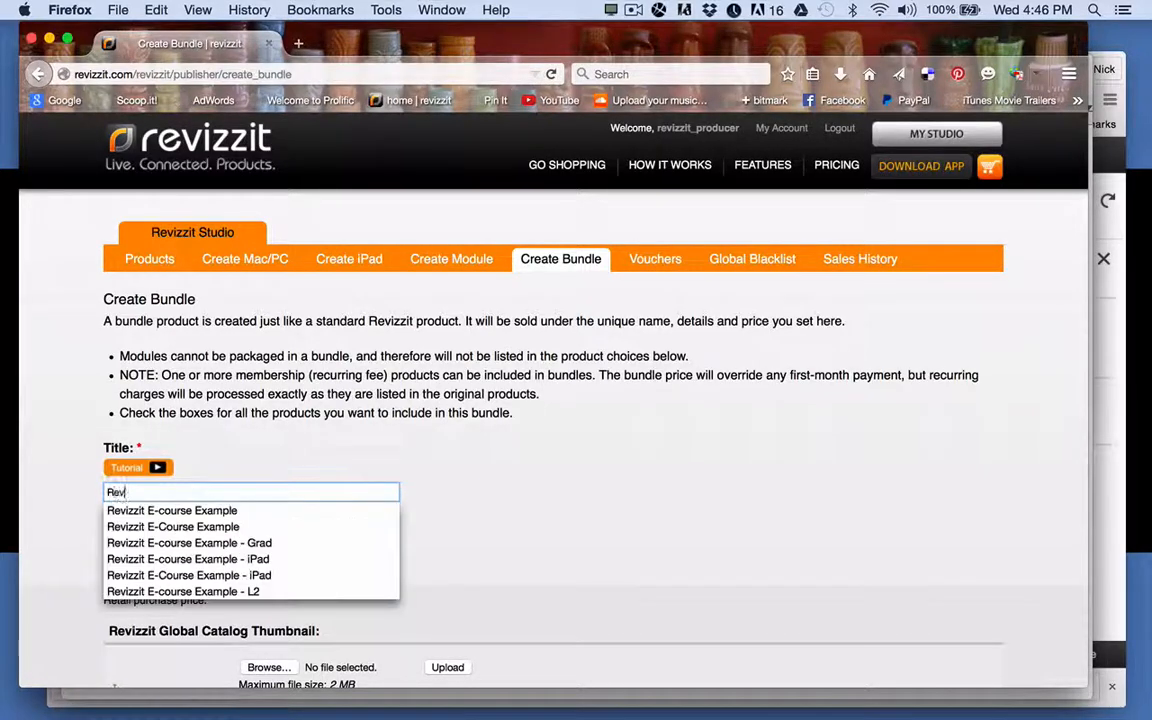
{"action": "left_click", "coordinate": [207, 511]}
{"action": "scroll", "coordinate": [292, 563], "scroll_direction": "down", "scroll_amount": 3}
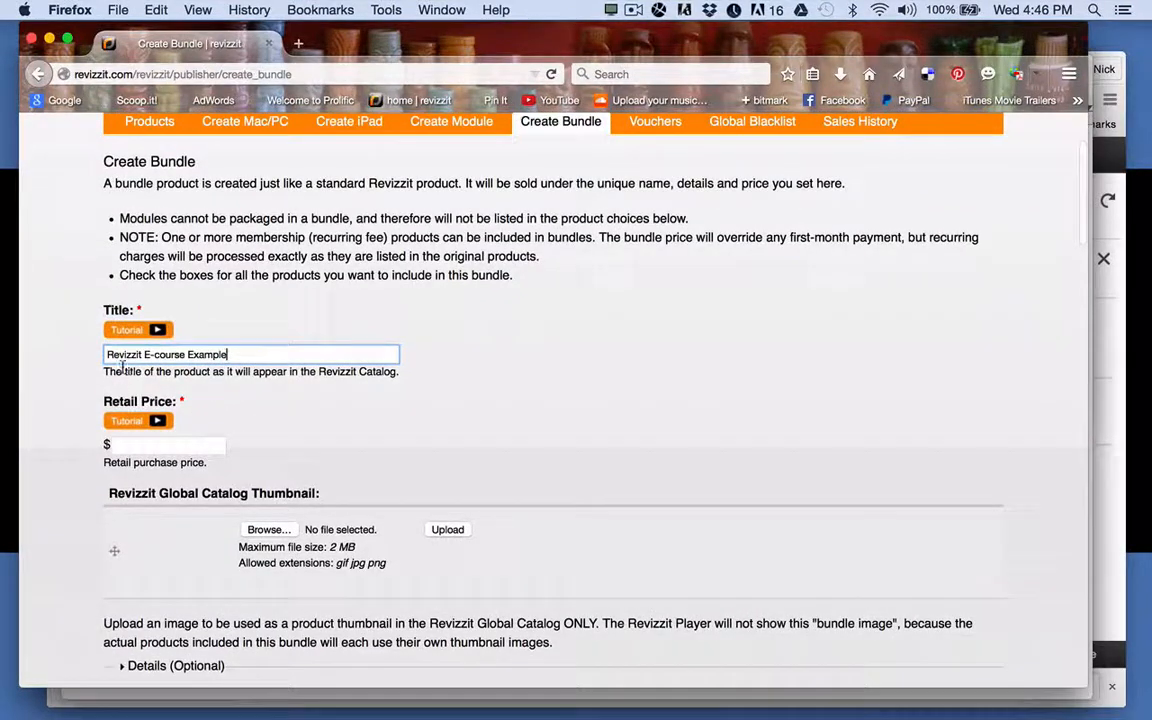
{"action": "left_click", "coordinate": [192, 446]}
{"action": "type", "text": "0"}
{"action": "left_click", "coordinate": [321, 432]}
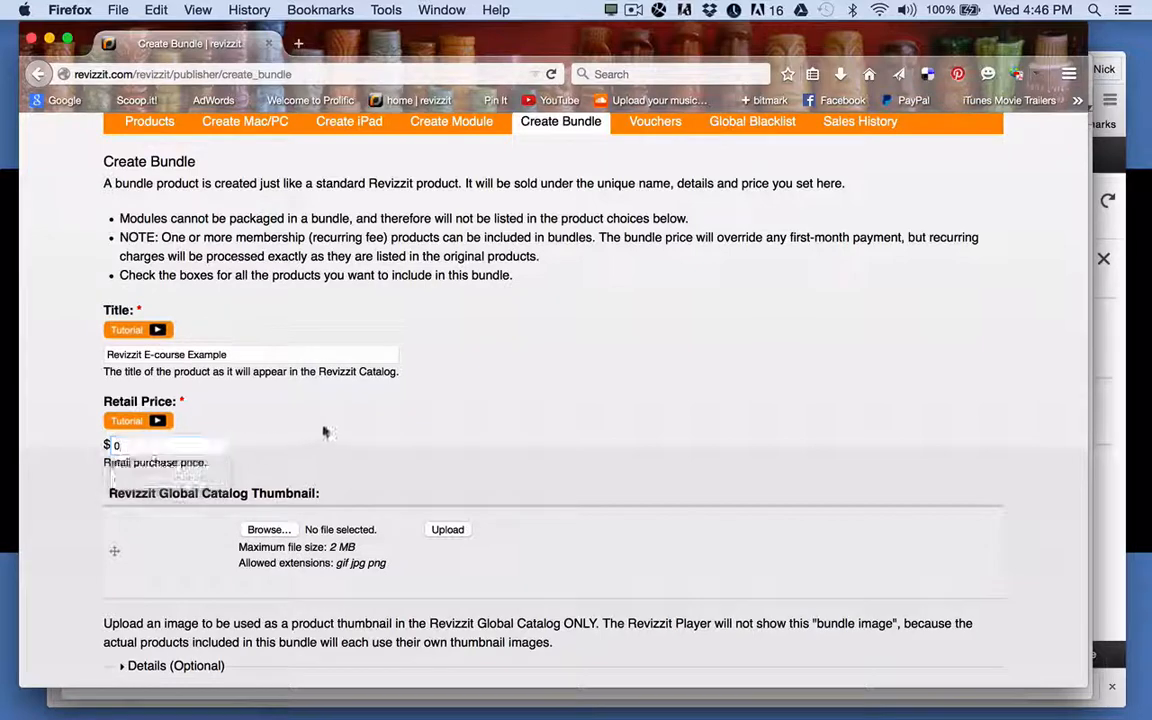
Open the file selection for the bundle's global catalog thumbnail and look through the e-course example folder and its art subfolder
{"action": "scroll", "coordinate": [360, 483], "scroll_direction": "down", "scroll_amount": 2}
{"action": "scroll", "coordinate": [360, 483], "scroll_direction": "down", "scroll_amount": 1}
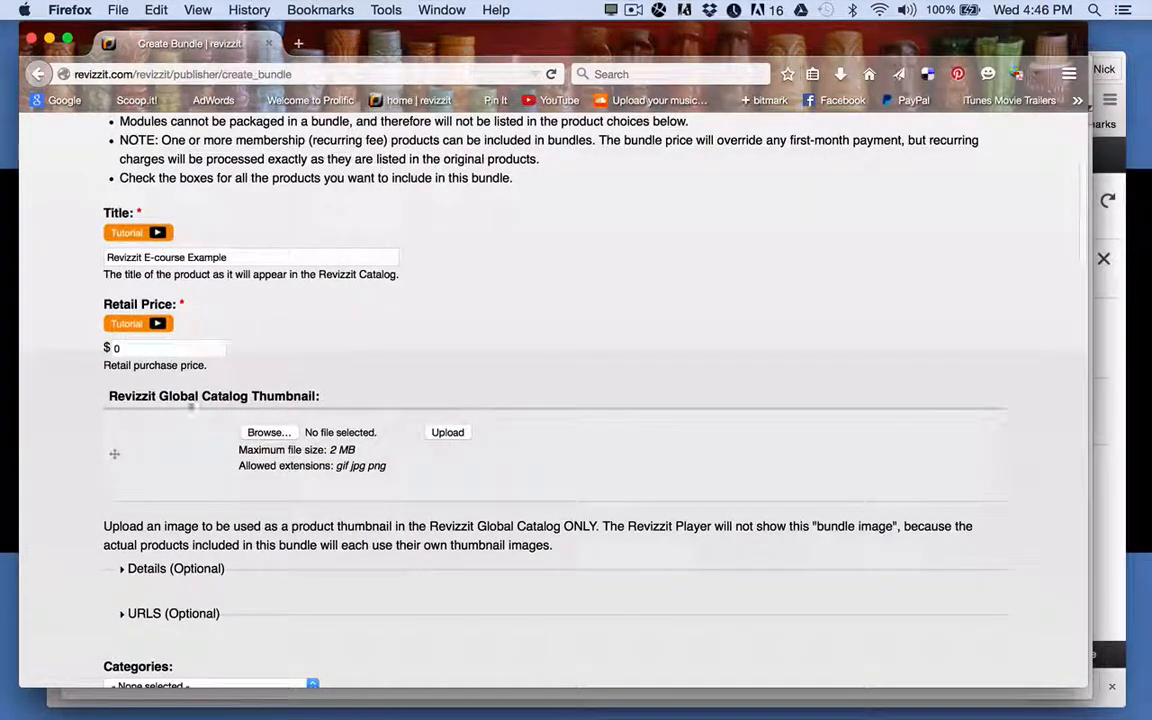
{"action": "left_click", "coordinate": [270, 433]}
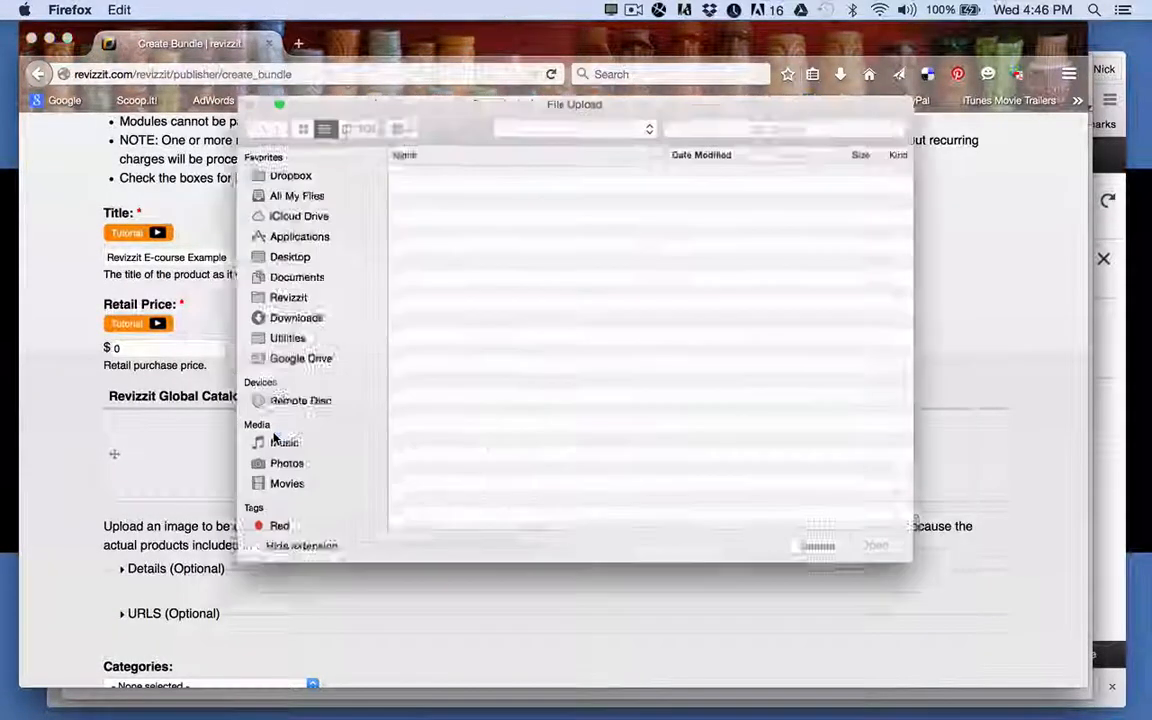
{"action": "left_click", "coordinate": [584, 101]}
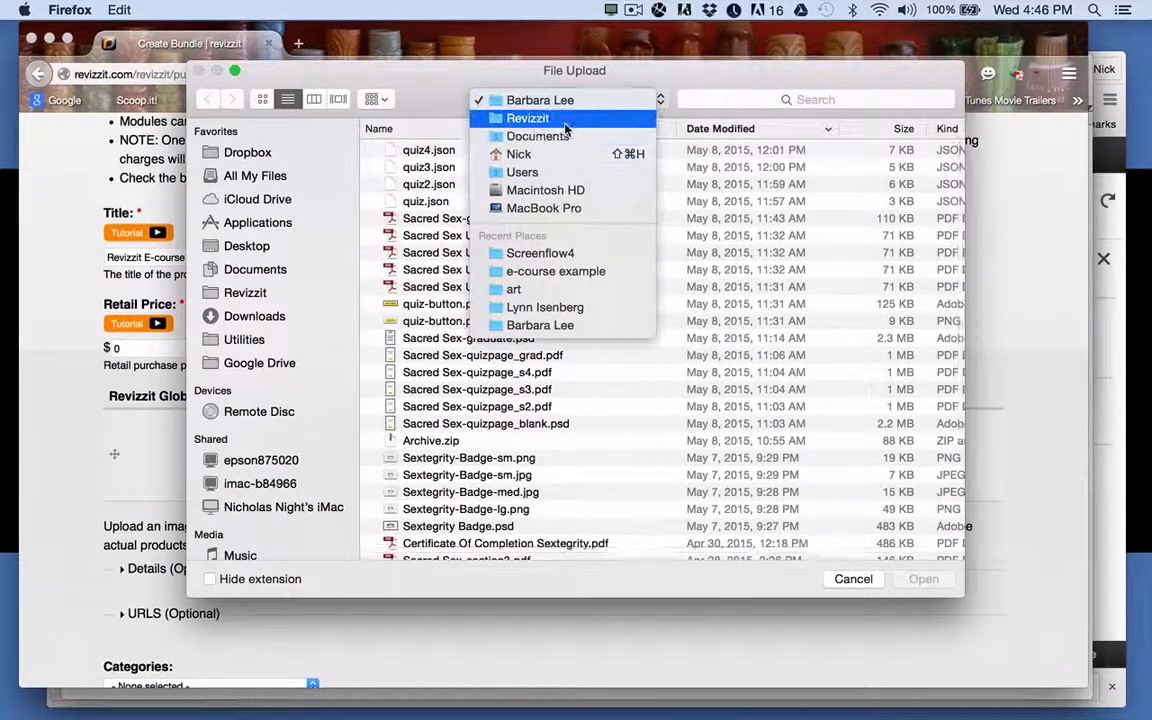
{"action": "left_click", "coordinate": [530, 118]}
{"action": "double_click", "coordinate": [415, 150]}
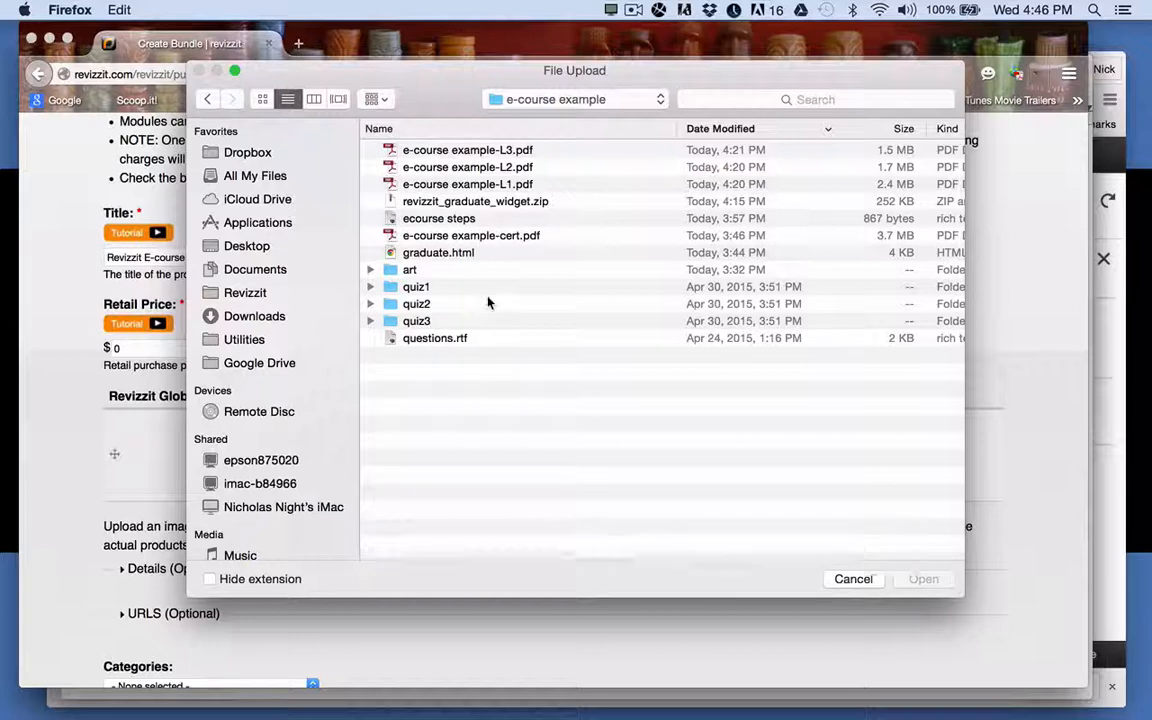
{"action": "double_click", "coordinate": [392, 270]}
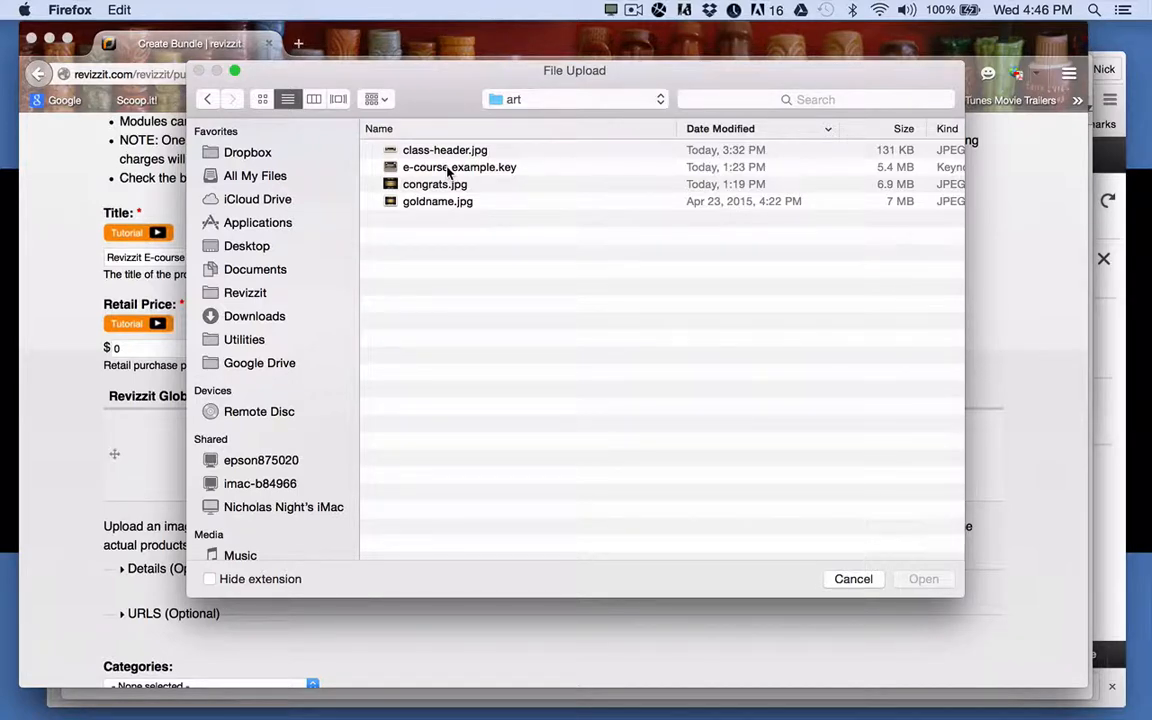
{"action": "left_click", "coordinate": [207, 99]}
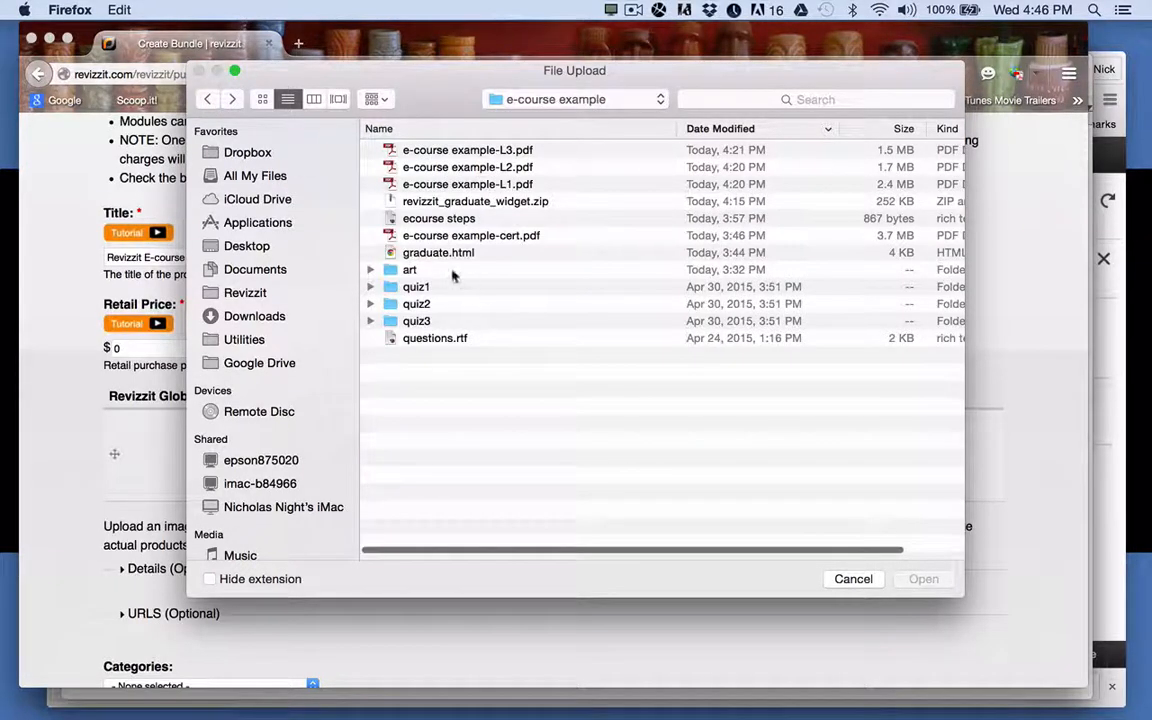
Preview e-course example-L1.pdf and capture a screenshot of its whole cover page, leaving out the page thumbnails
{"action": "left_click", "coordinate": [472, 186]}
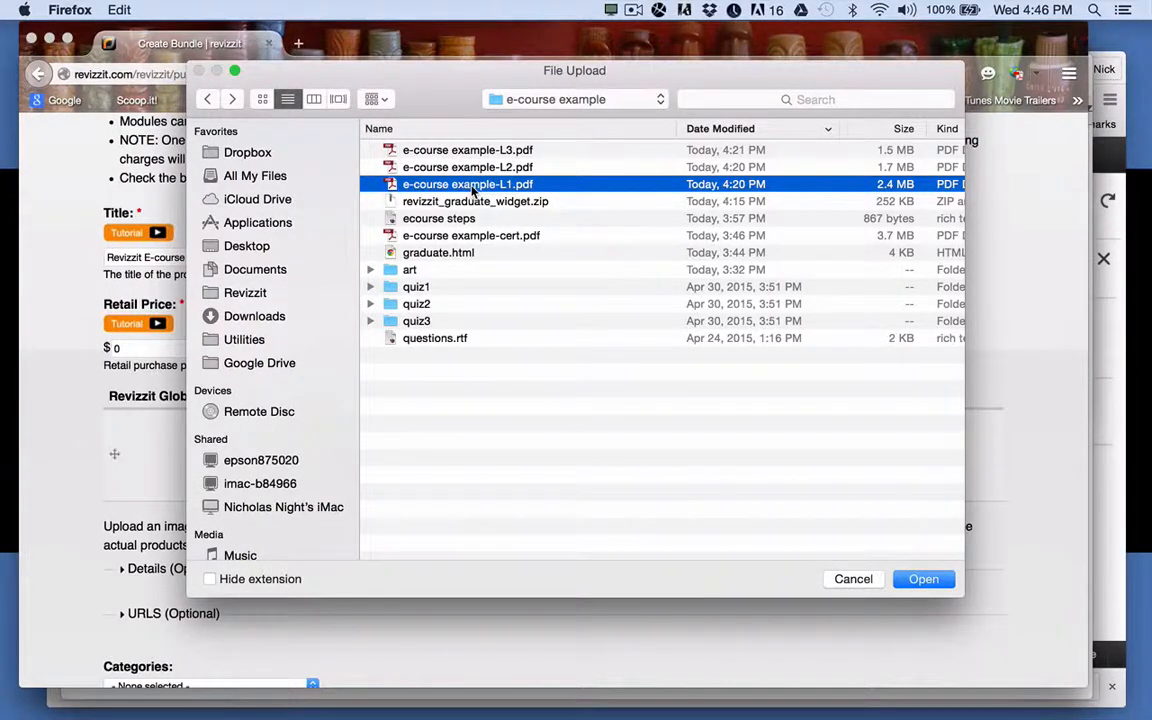
{"action": "key", "text": "space"}
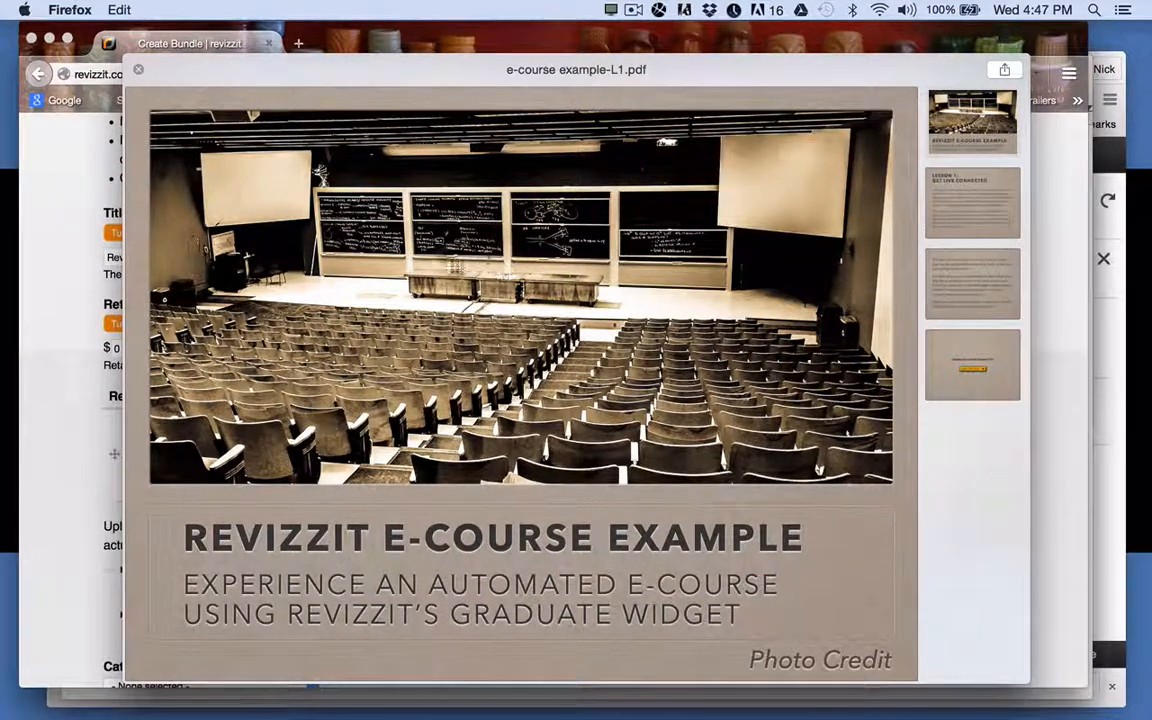
{"action": "key", "text": "super+shift+4"}
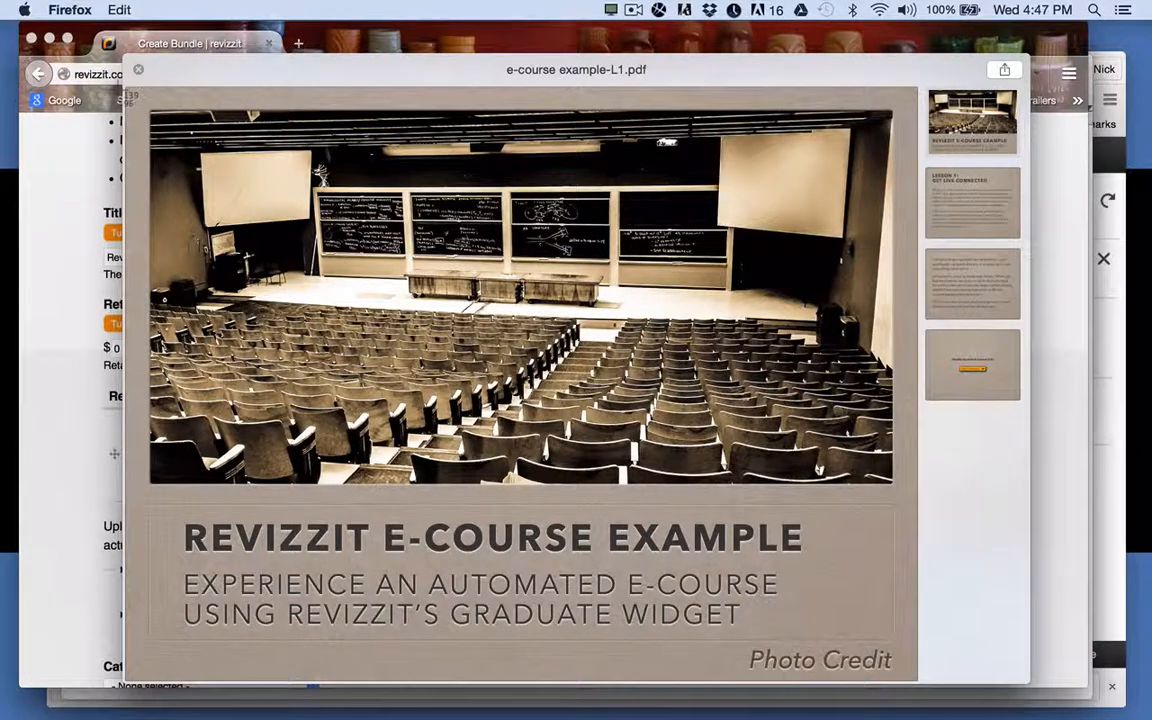
{"action": "left_click_drag", "start_coordinate": [126, 90], "coordinate": [922, 690]}
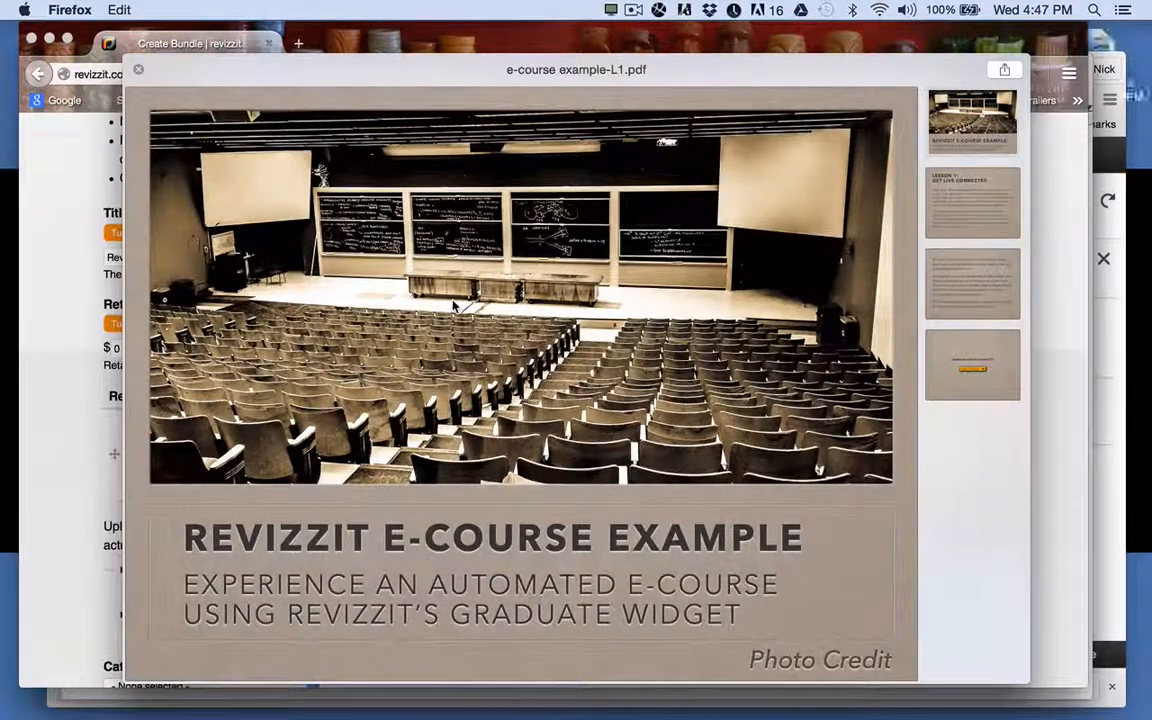
{"action": "key", "text": "space"}
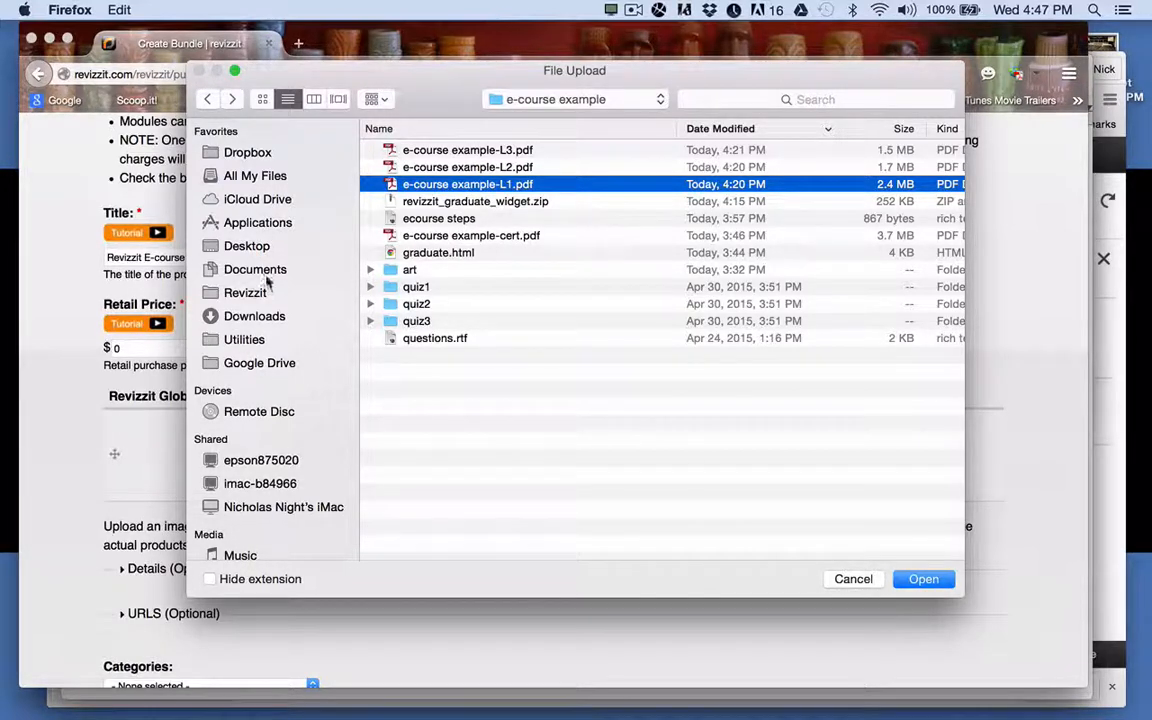
Try to upload the Screen Shot 2015-05-13 at 4.47.02 PM file from the Desktop as the bundle's global catalog thumbnail
{"action": "left_click", "coordinate": [250, 246]}
{"action": "left_click", "coordinate": [512, 158]}
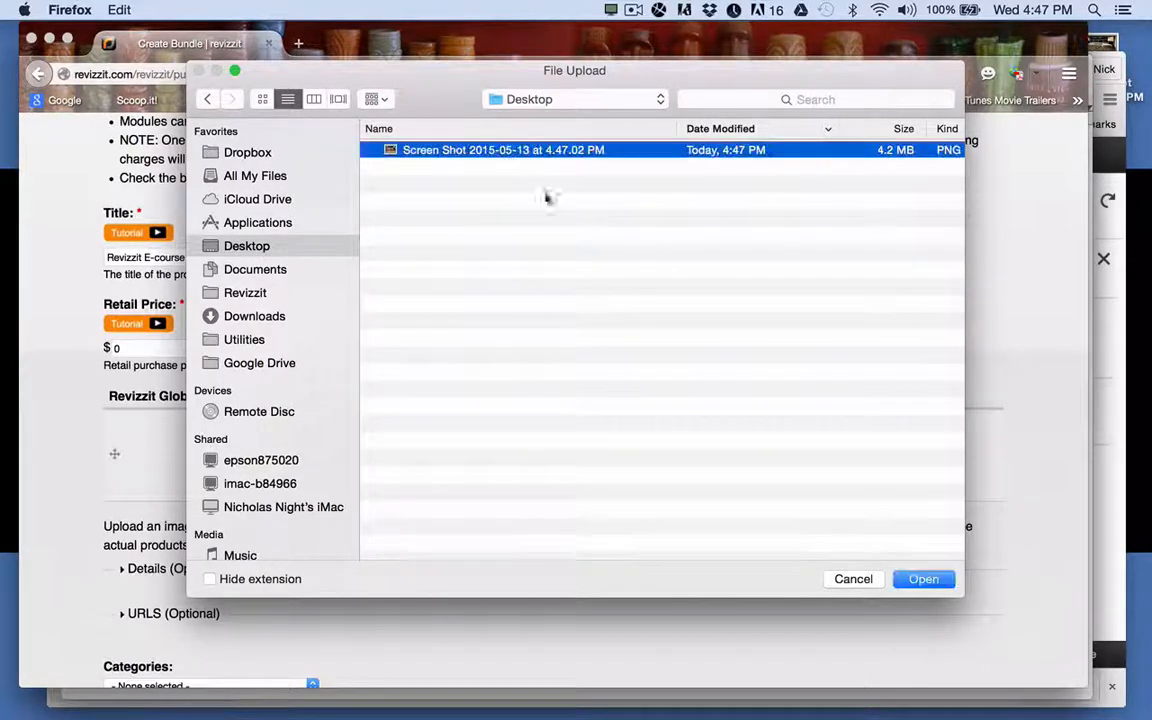
{"action": "left_click", "coordinate": [925, 579]}
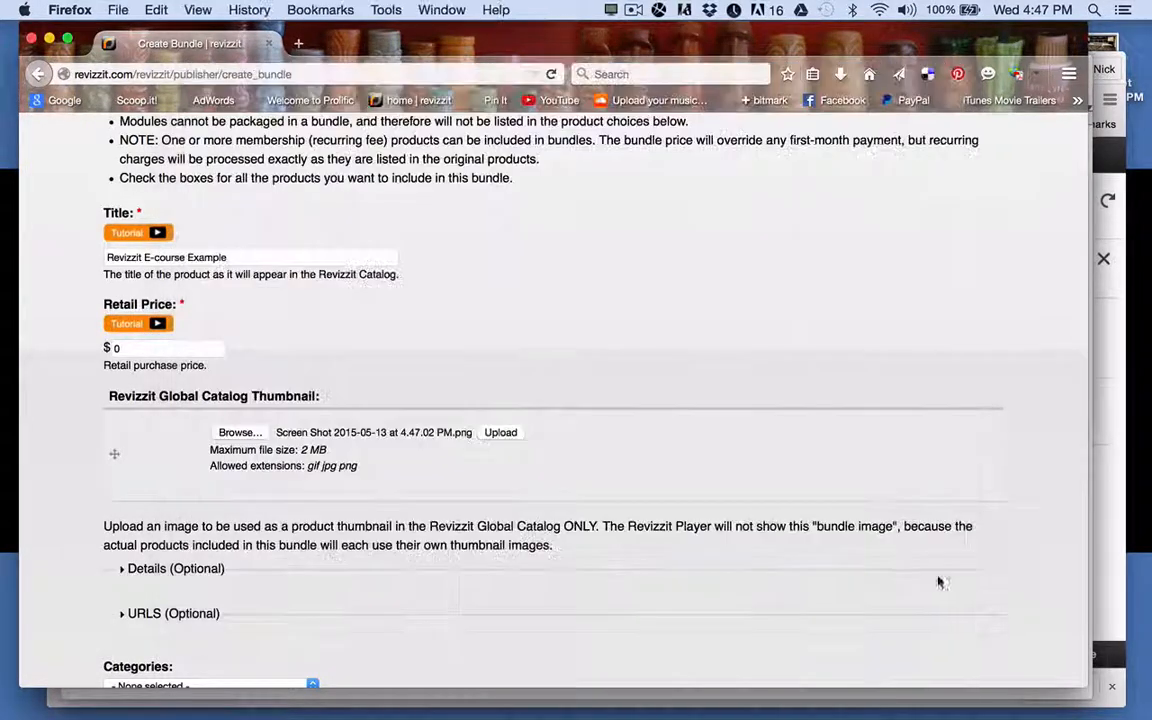
{"action": "left_click", "coordinate": [502, 434]}
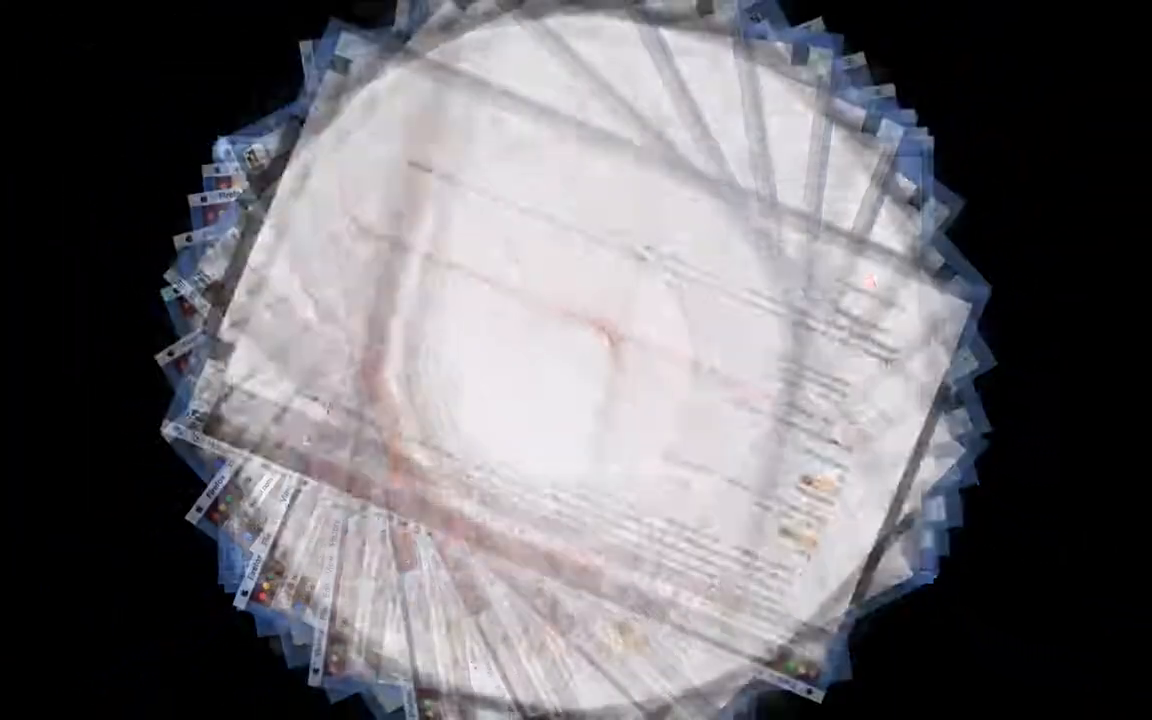
{"action": "left_click", "coordinate": [644, 106]}
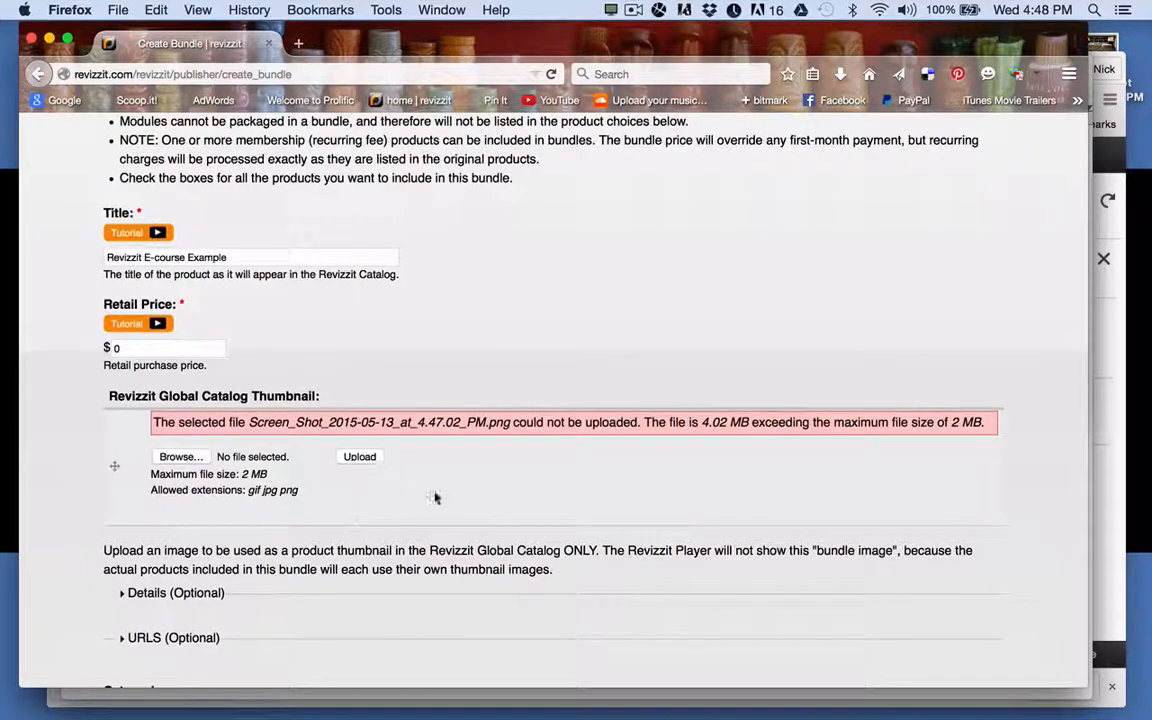
Upload cover.jpg from the art folder as the bundle's Revizzit Global Catalog thumbnail
{"action": "left_click", "coordinate": [183, 457]}
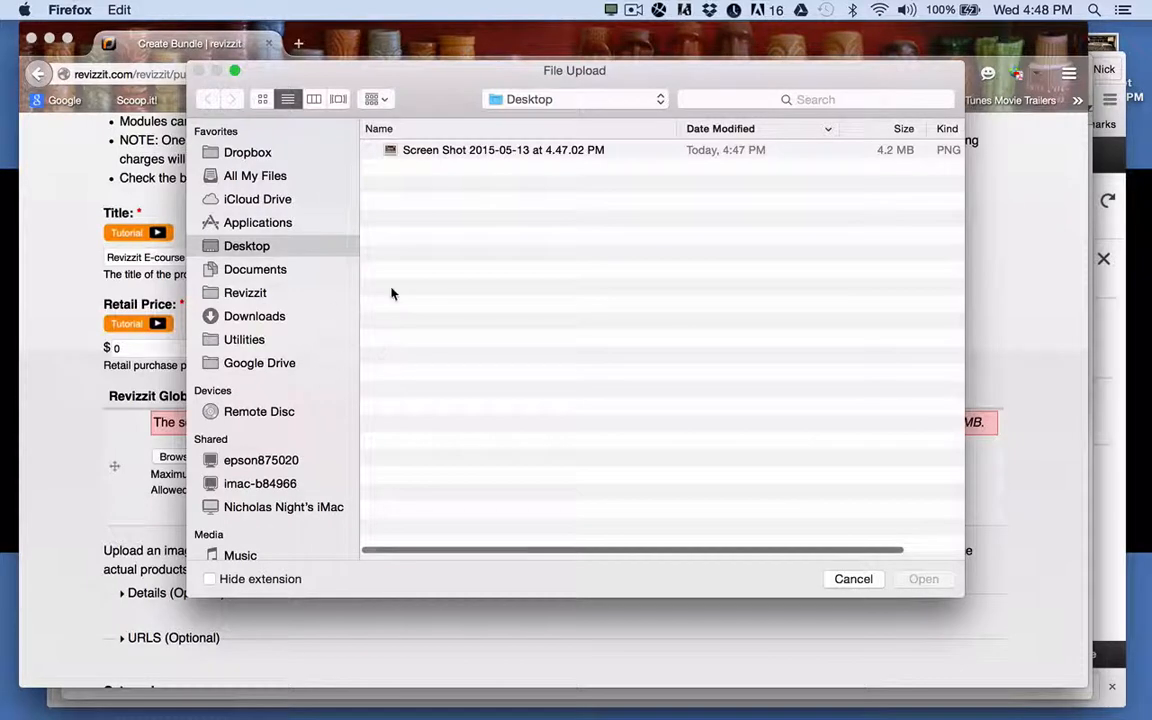
{"action": "left_click", "coordinate": [546, 104]}
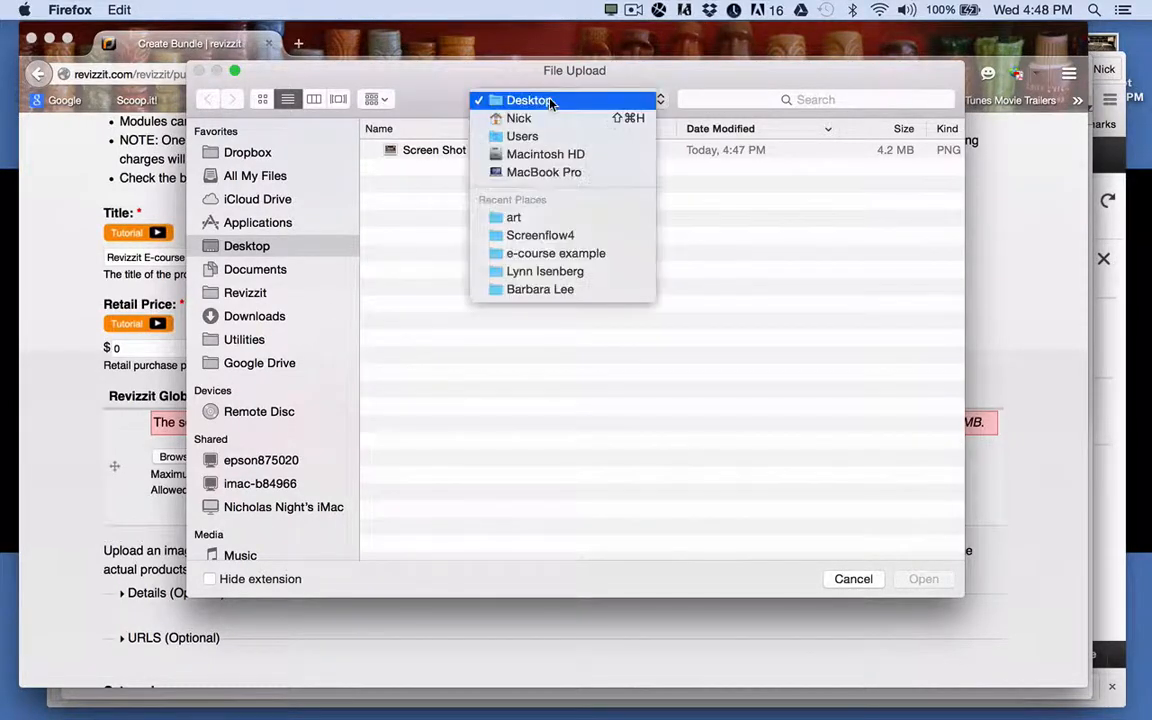
{"action": "left_click", "coordinate": [546, 218]}
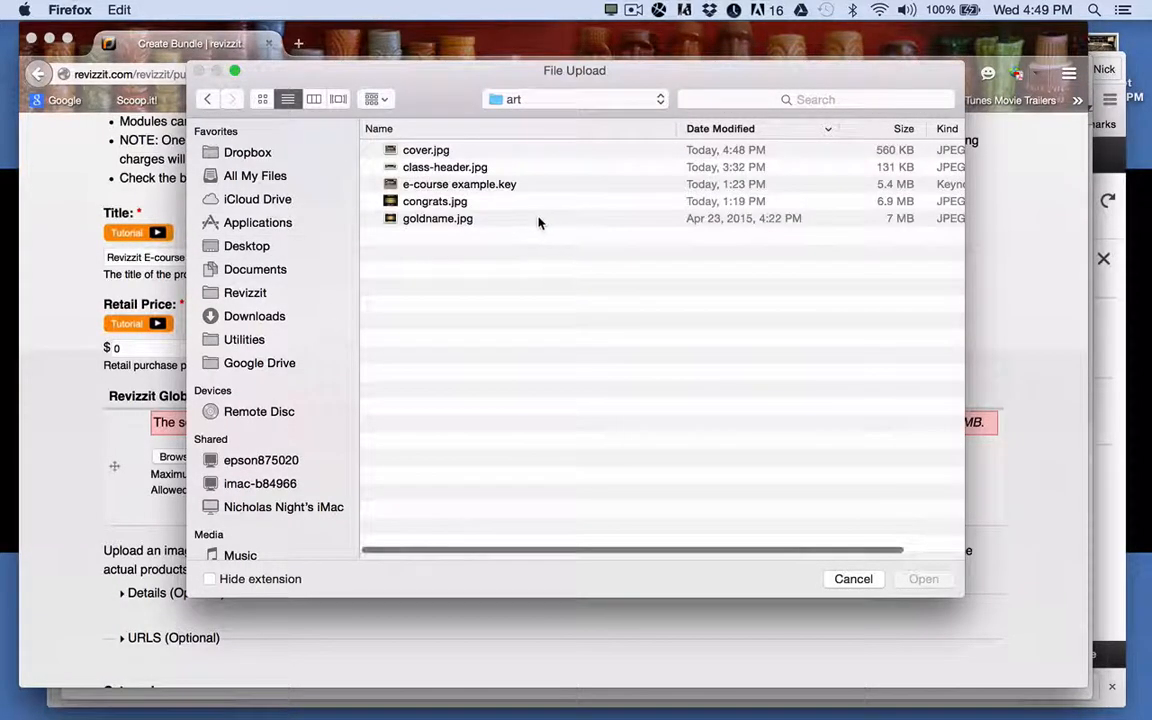
{"action": "left_click", "coordinate": [421, 152]}
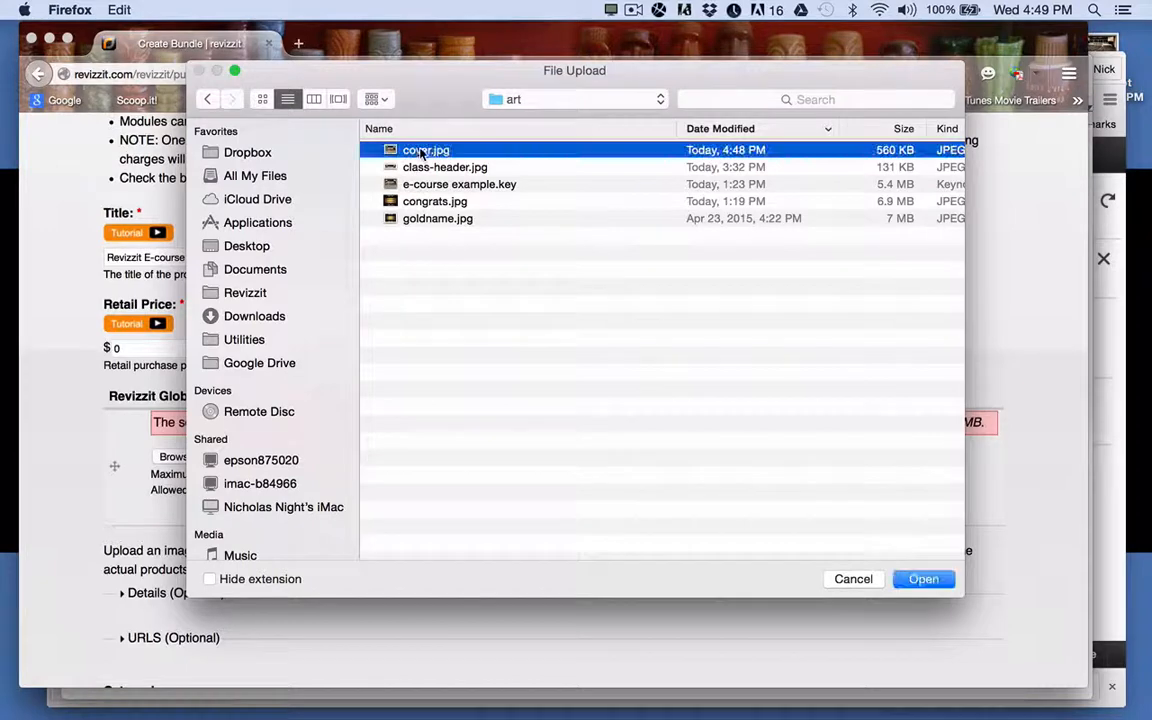
{"action": "left_click", "coordinate": [922, 580]}
{"action": "left_click", "coordinate": [360, 457]}
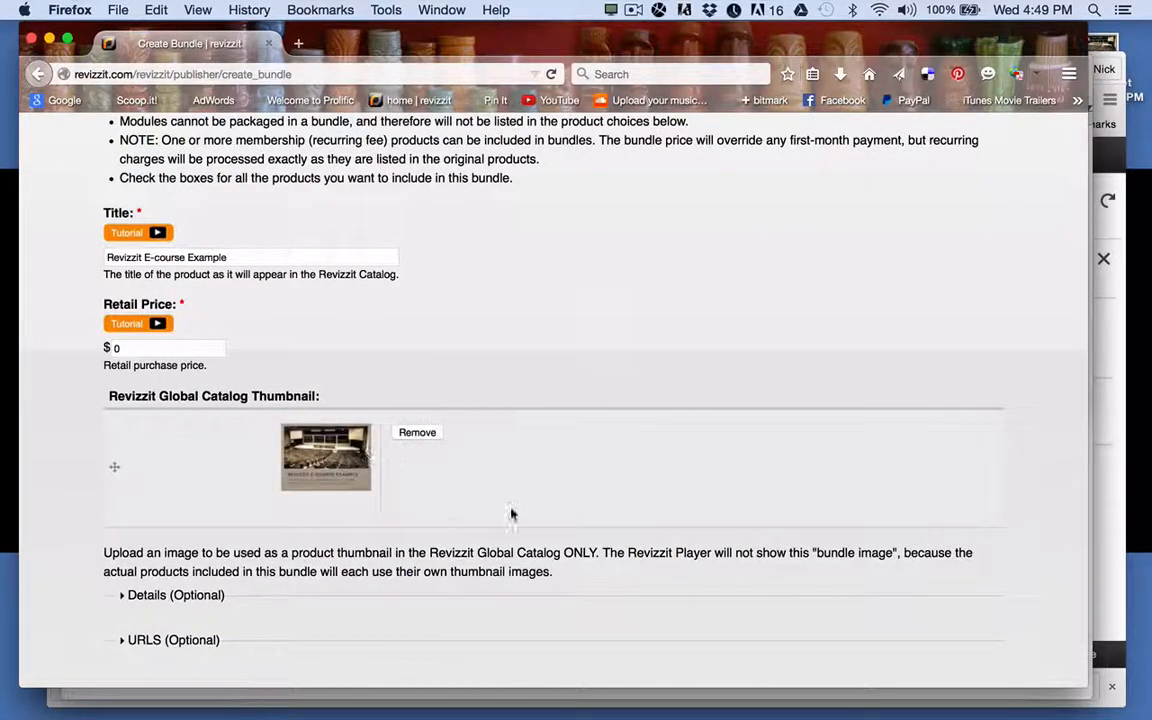
Expand the bundle's optional details, look over the synopsis, publisher, author and other fields, and collapse the section again
{"action": "scroll", "coordinate": [512, 512], "scroll_direction": "down", "scroll_amount": 4}
{"action": "scroll", "coordinate": [511, 514], "scroll_direction": "down", "scroll_amount": 2}
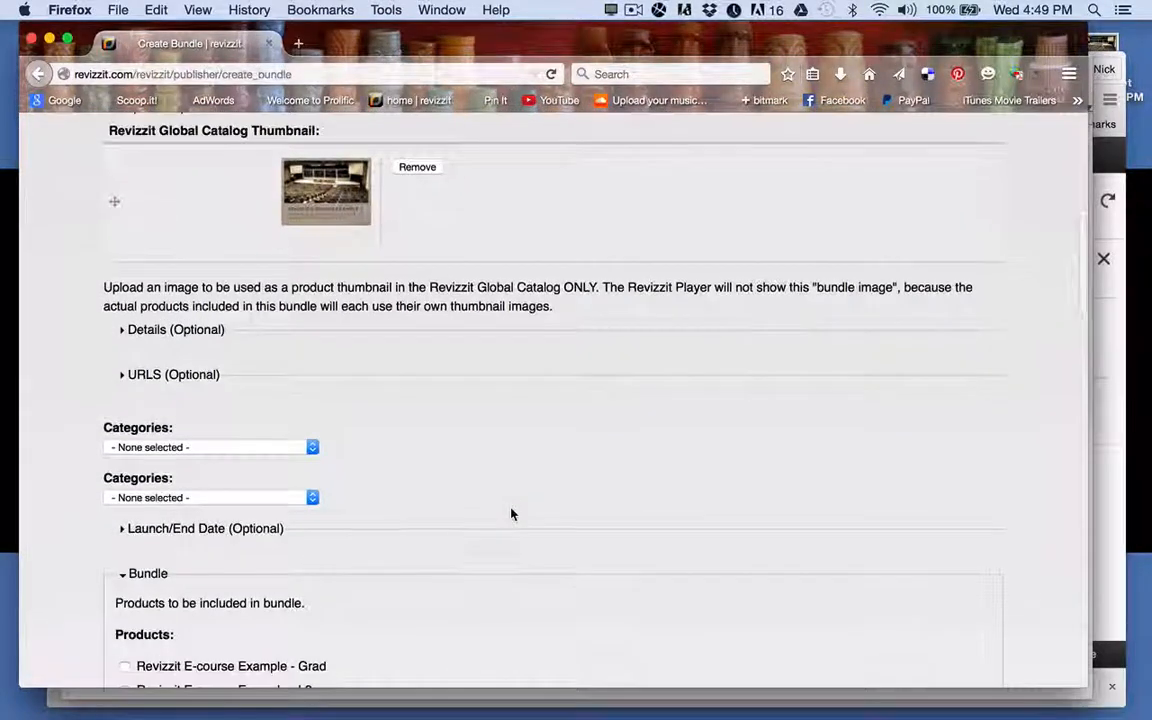
{"action": "left_click", "coordinate": [170, 331]}
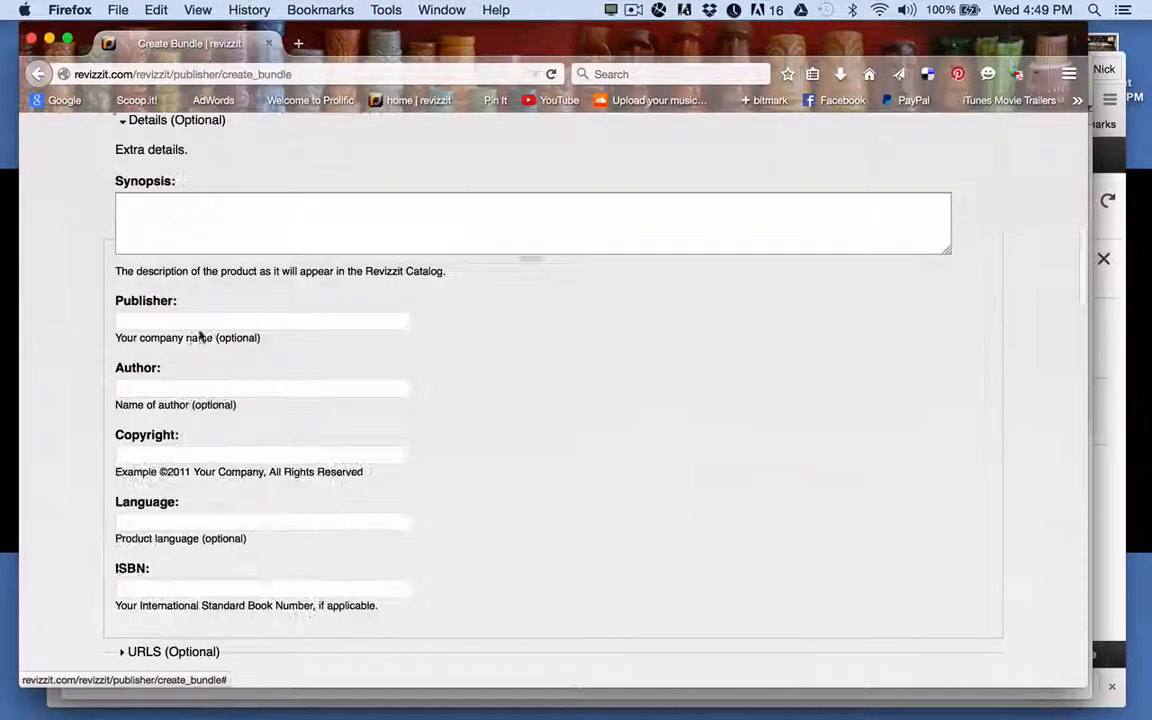
{"action": "scroll", "coordinate": [274, 225], "scroll_direction": "up", "scroll_amount": 2}
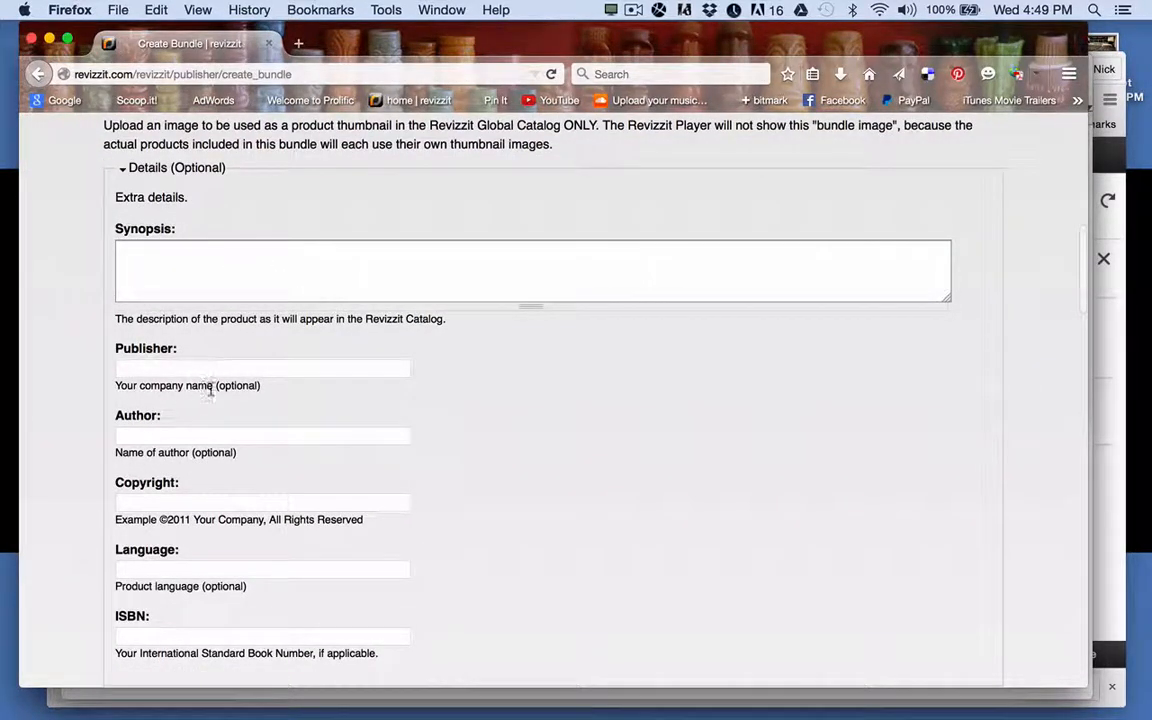
{"action": "left_click", "coordinate": [140, 167]}
Include Revizzit E-Course Example and Revizzit E-Course Example - iPad as the bundle's products and save the product
{"action": "scroll", "coordinate": [279, 352], "scroll_direction": "down", "scroll_amount": 2}
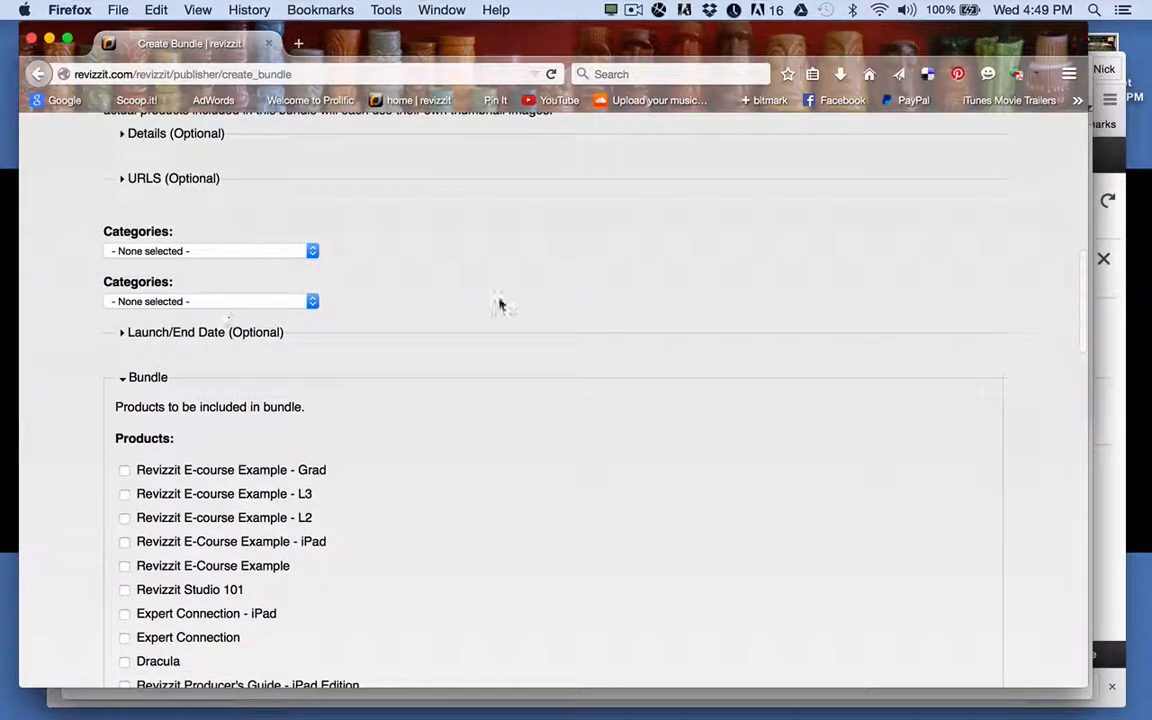
{"action": "scroll", "coordinate": [486, 314], "scroll_direction": "down", "scroll_amount": 5}
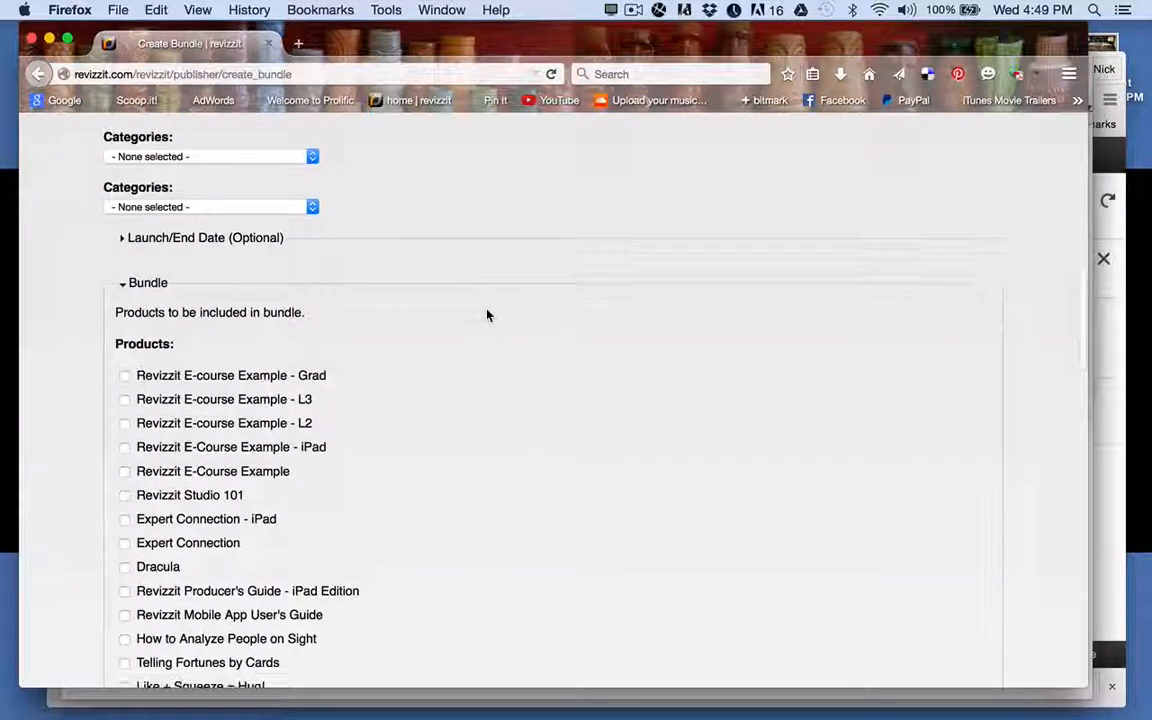
{"action": "scroll", "coordinate": [487, 315], "scroll_direction": "down", "scroll_amount": 5}
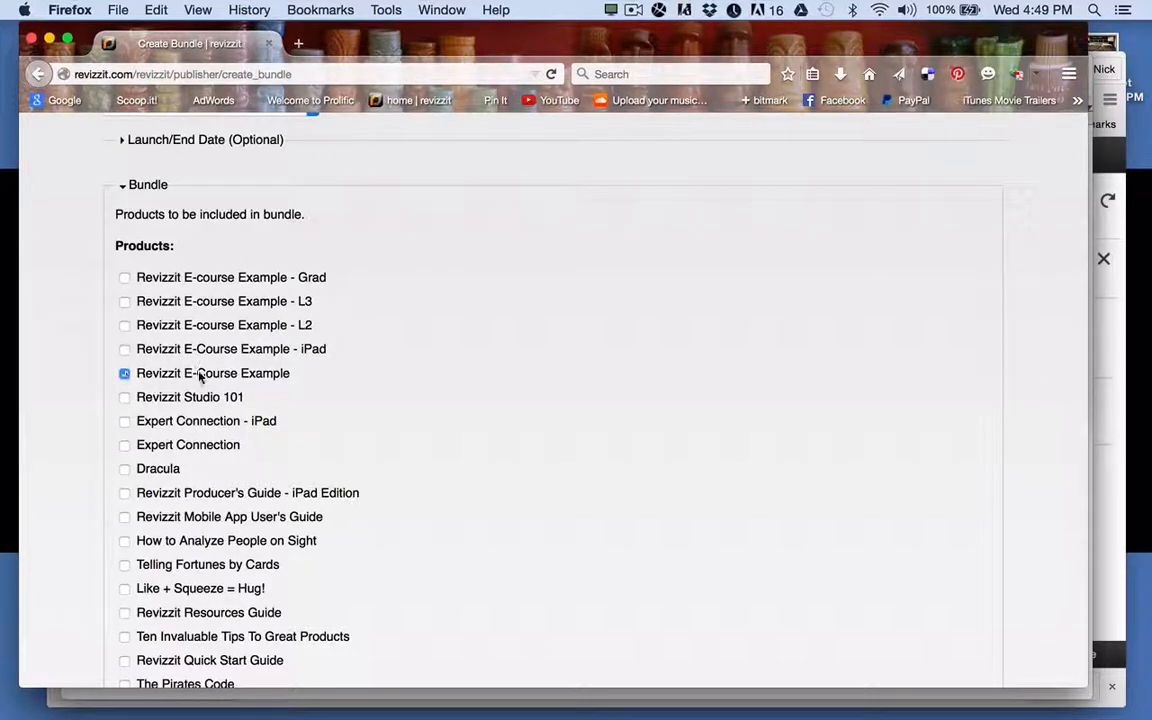
{"action": "left_click", "coordinate": [124, 349]}
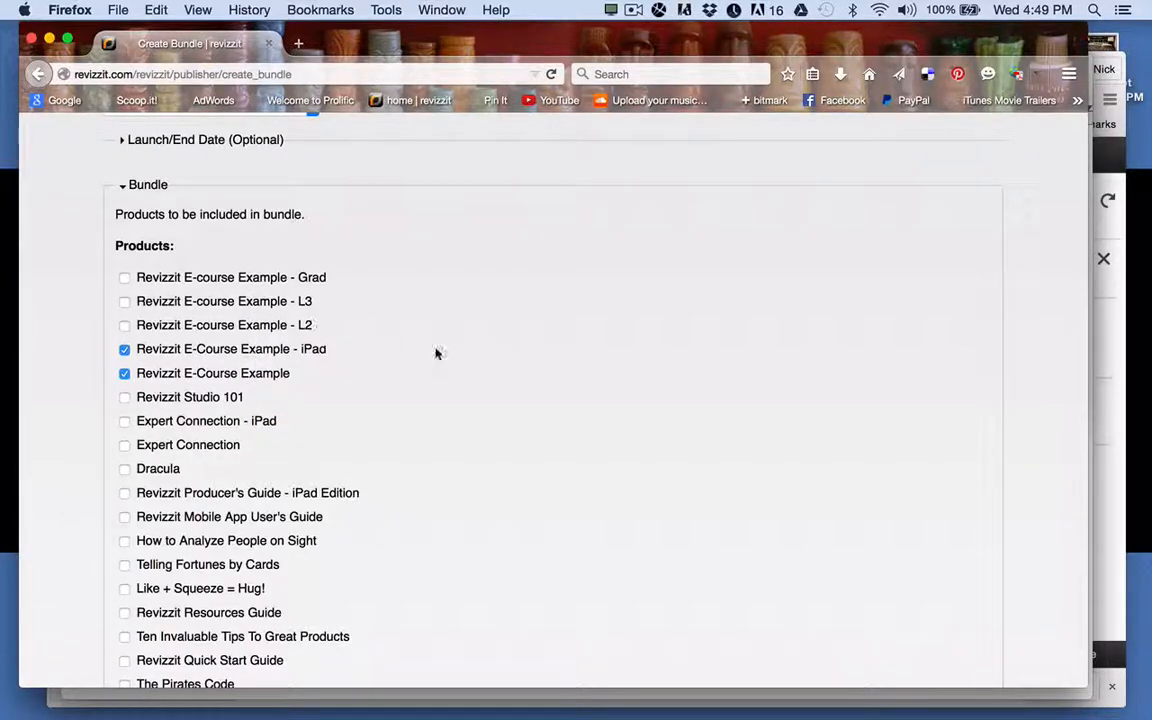
{"action": "scroll", "coordinate": [458, 357], "scroll_direction": "down", "scroll_amount": 10}
{"action": "scroll", "coordinate": [458, 357], "scroll_direction": "down", "scroll_amount": 15}
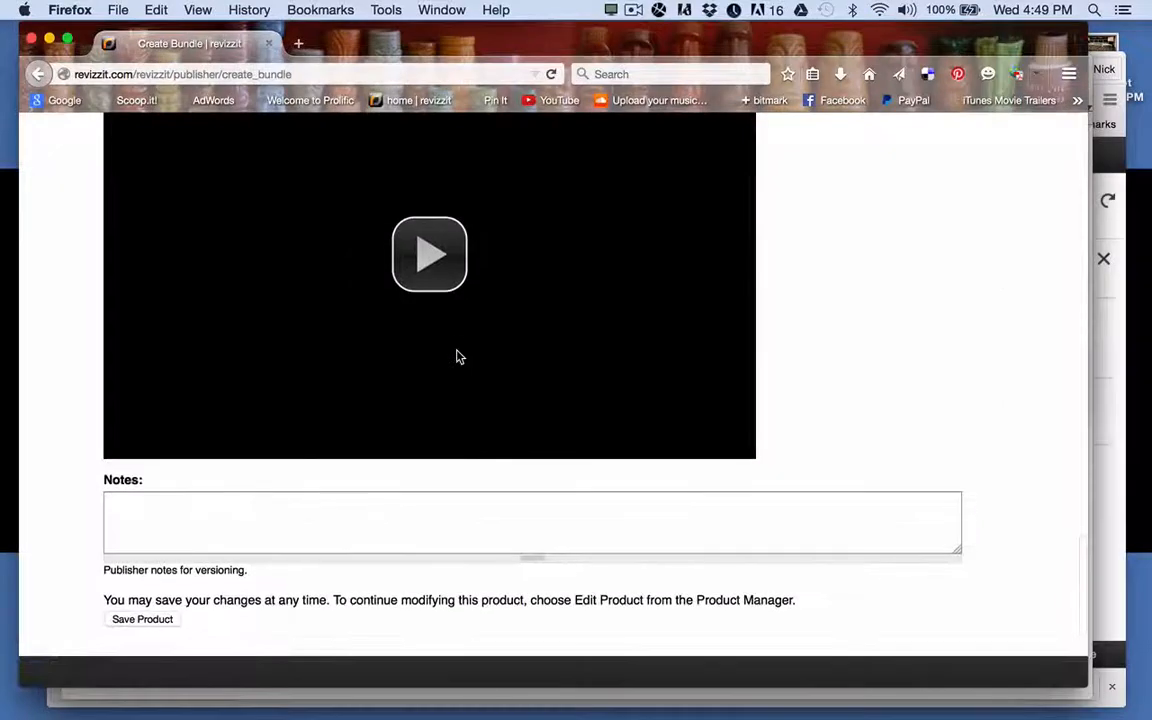
{"action": "left_click", "coordinate": [158, 620]}
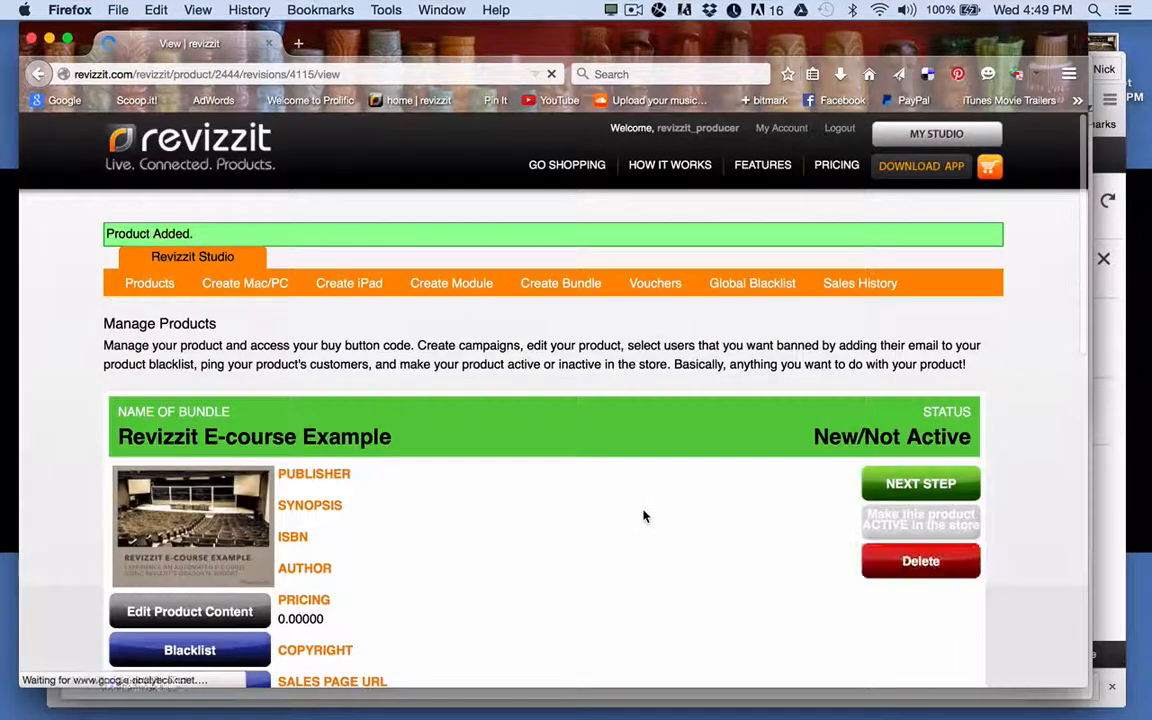
Review the saved Revizzit E-course Example bundle's details and management options on the Manage Products page
{"action": "scroll", "coordinate": [644, 516], "scroll_direction": "down", "scroll_amount": 5}
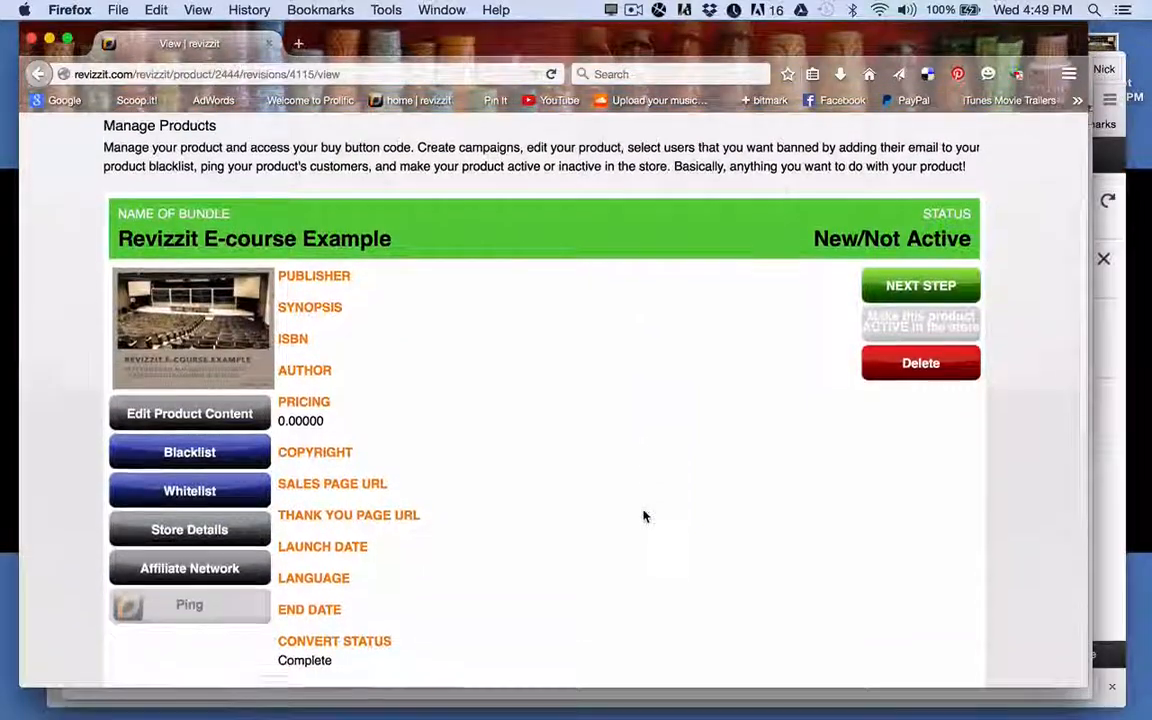
{"action": "scroll", "coordinate": [644, 516], "scroll_direction": "down", "scroll_amount": 1}
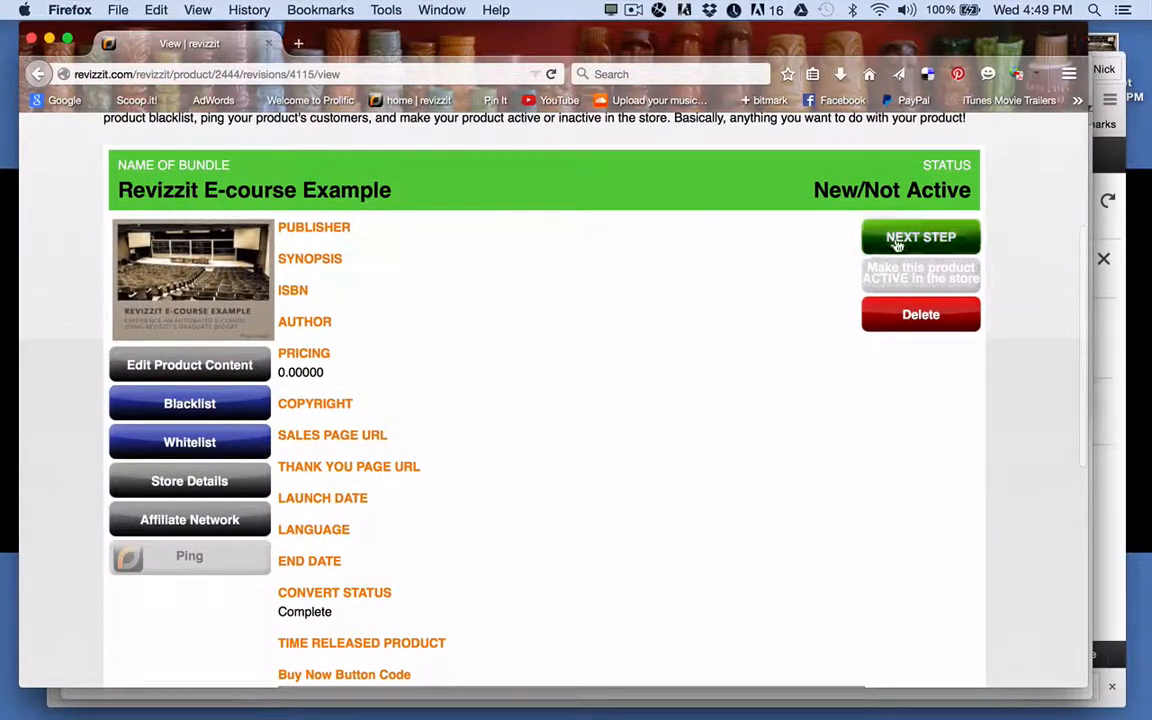
{"action": "scroll", "coordinate": [548, 499], "scroll_direction": "down", "scroll_amount": 4}
{"action": "scroll", "coordinate": [548, 499], "scroll_direction": "up", "scroll_amount": 2}
{"action": "scroll", "coordinate": [548, 499], "scroll_direction": "up", "scroll_amount": 2}
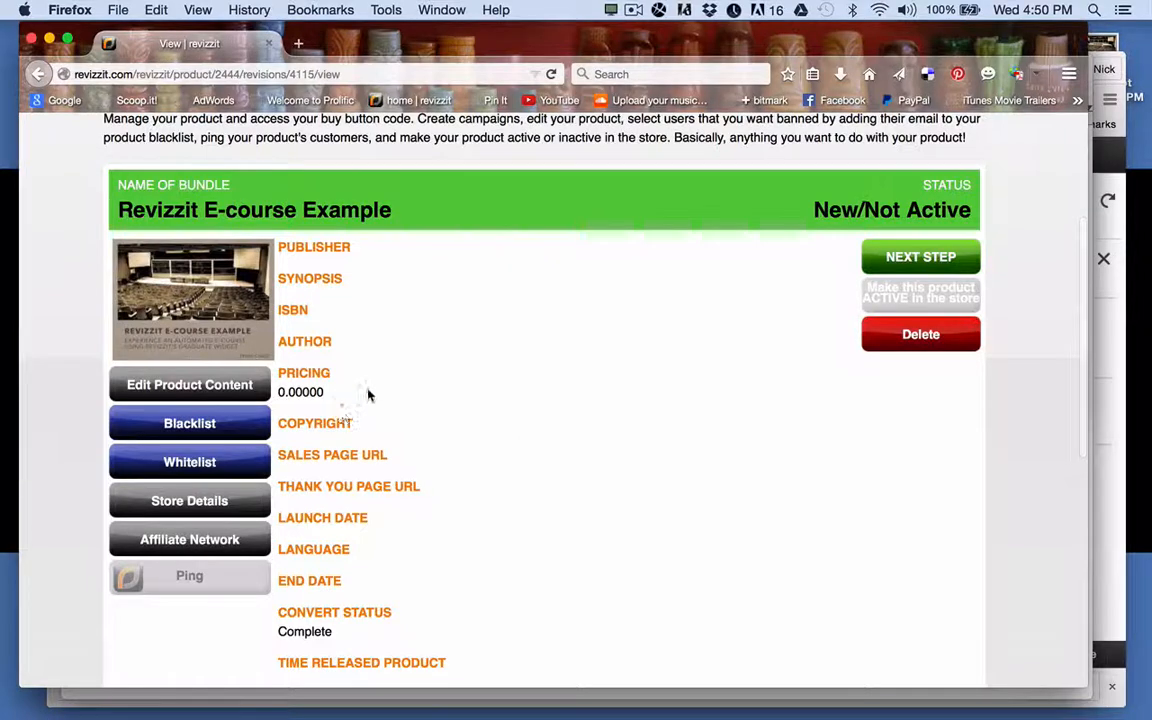
{"action": "scroll", "coordinate": [368, 396], "scroll_direction": "up", "scroll_amount": 2}
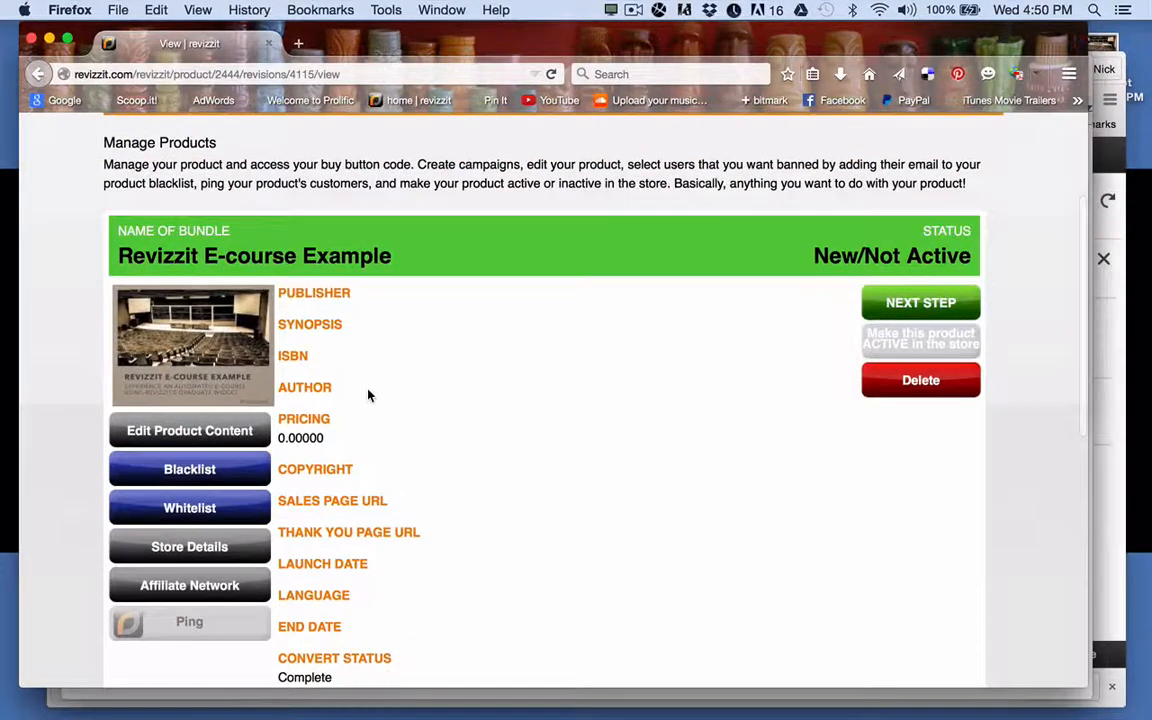
Minimize the Firefox window, switch to the ecourse steps document in TextEdit and clear the selection on Create Bundle
{"action": "left_click", "coordinate": [50, 42]}
{"action": "left_click", "coordinate": [268, 68]}
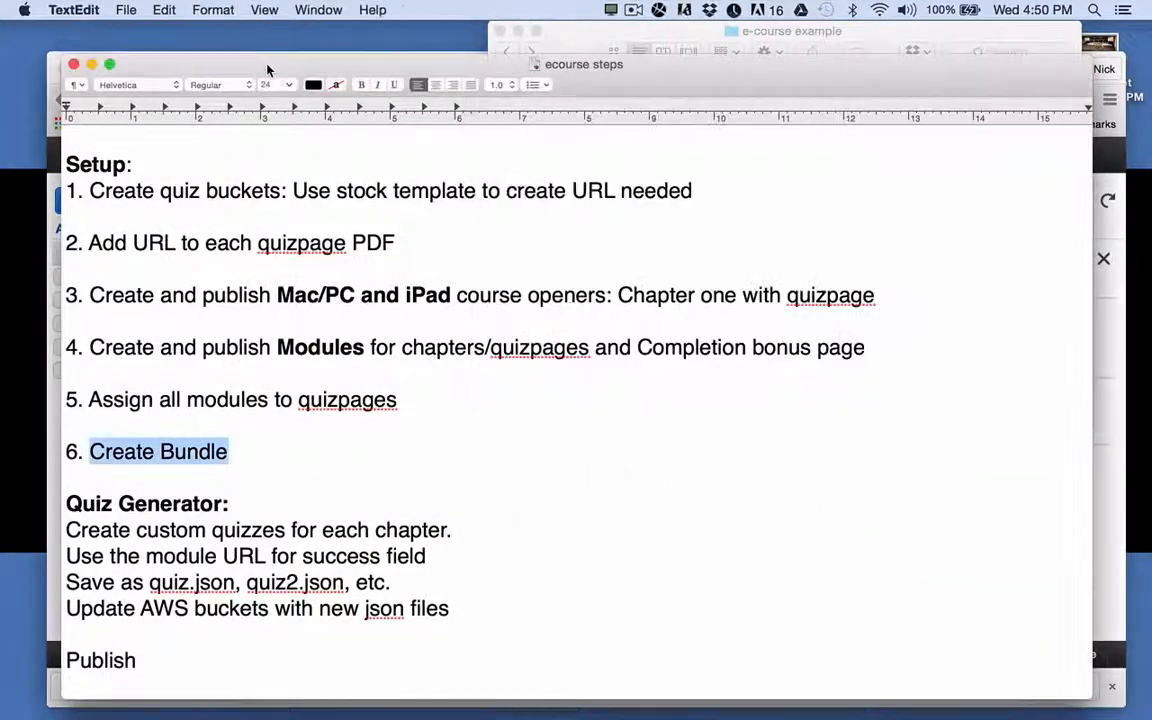
{"action": "left_click", "coordinate": [393, 463]}
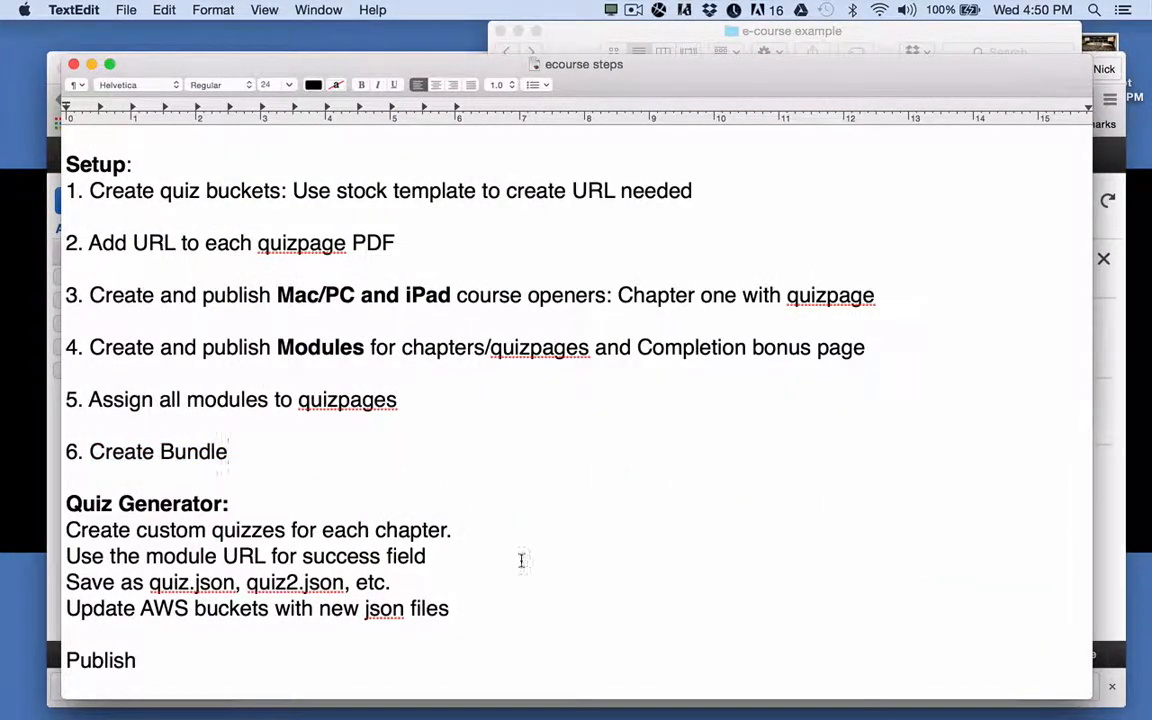